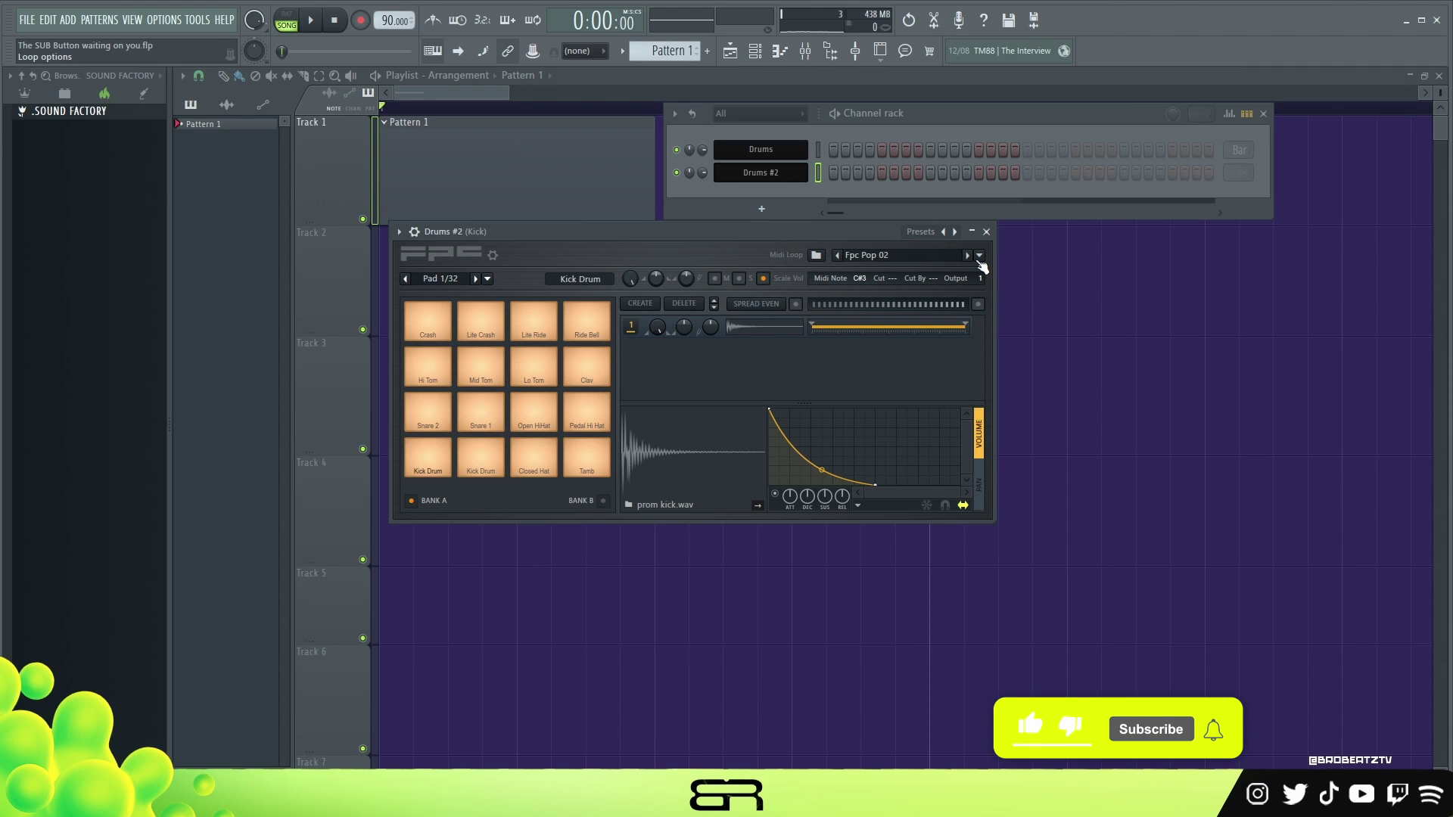
- Shift the Drums #2 FPC window slightly and bring up the loop categories beside 'Fpc Pop 02'
drag(813, 236, 809, 244)
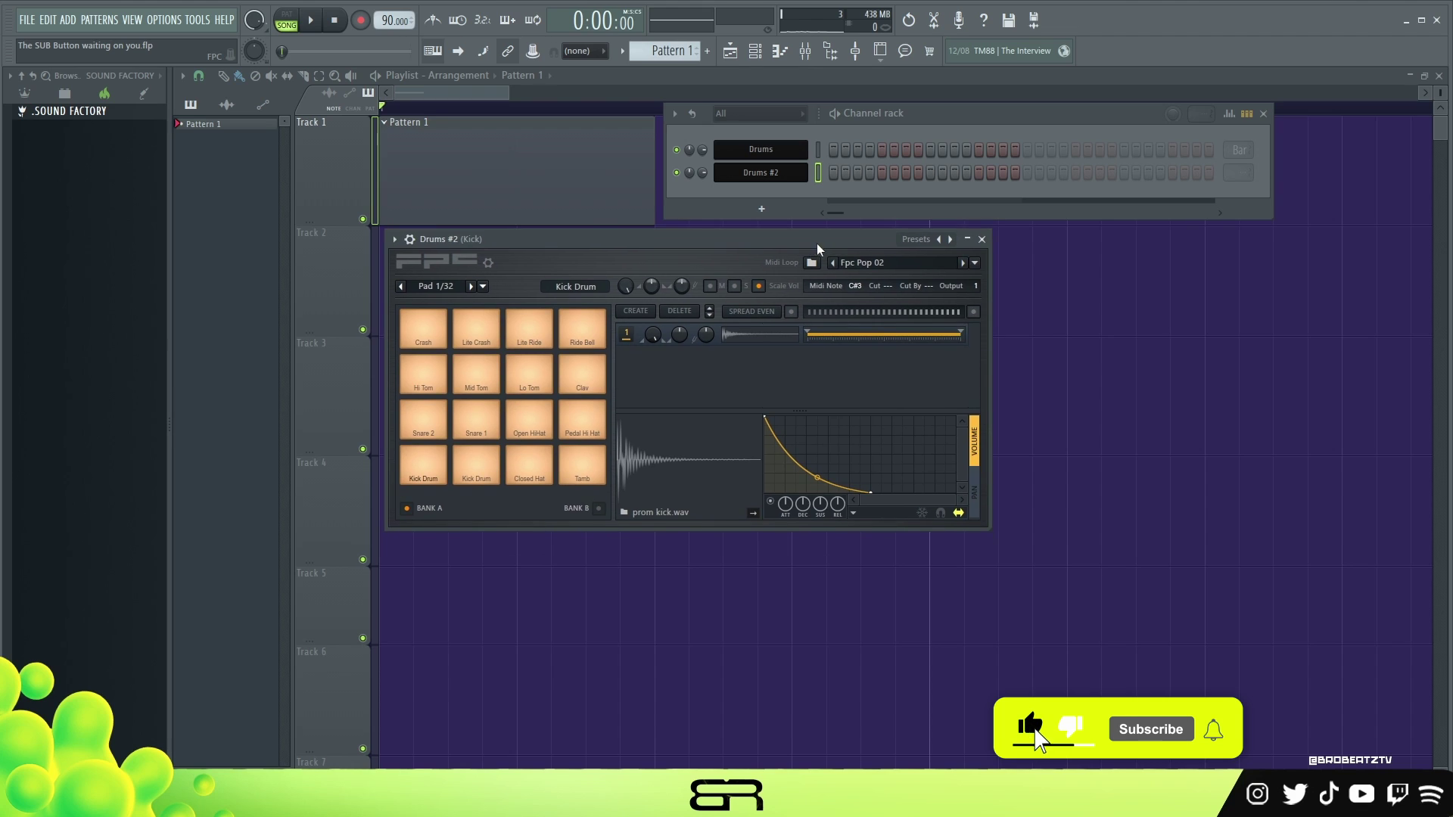
click(981, 265)
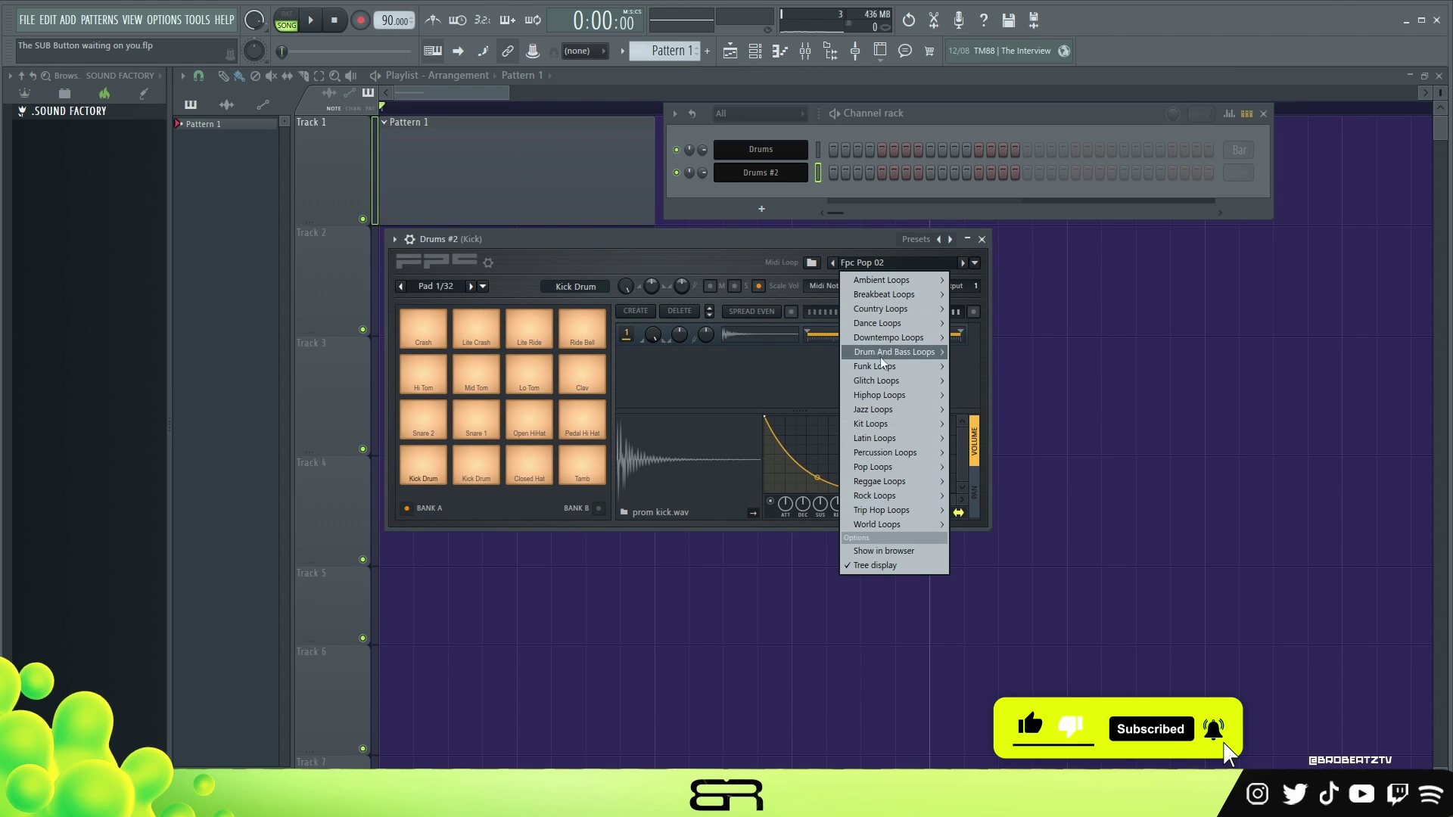
- Load the Fpc Hiphop 67 loop into Drums #2 and preview it
mouse_move(878, 395)
click(1076, 250)
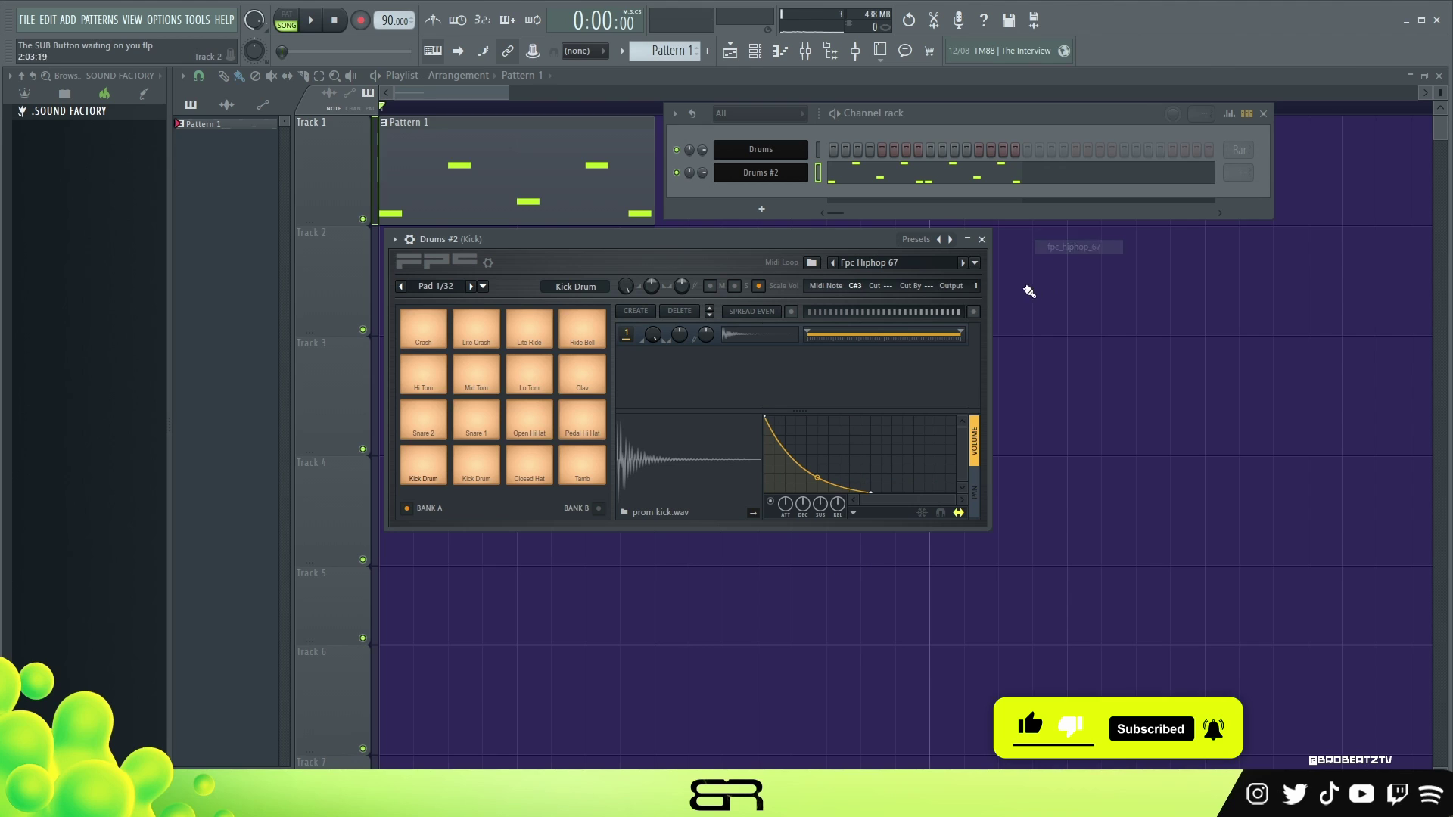
key(space)
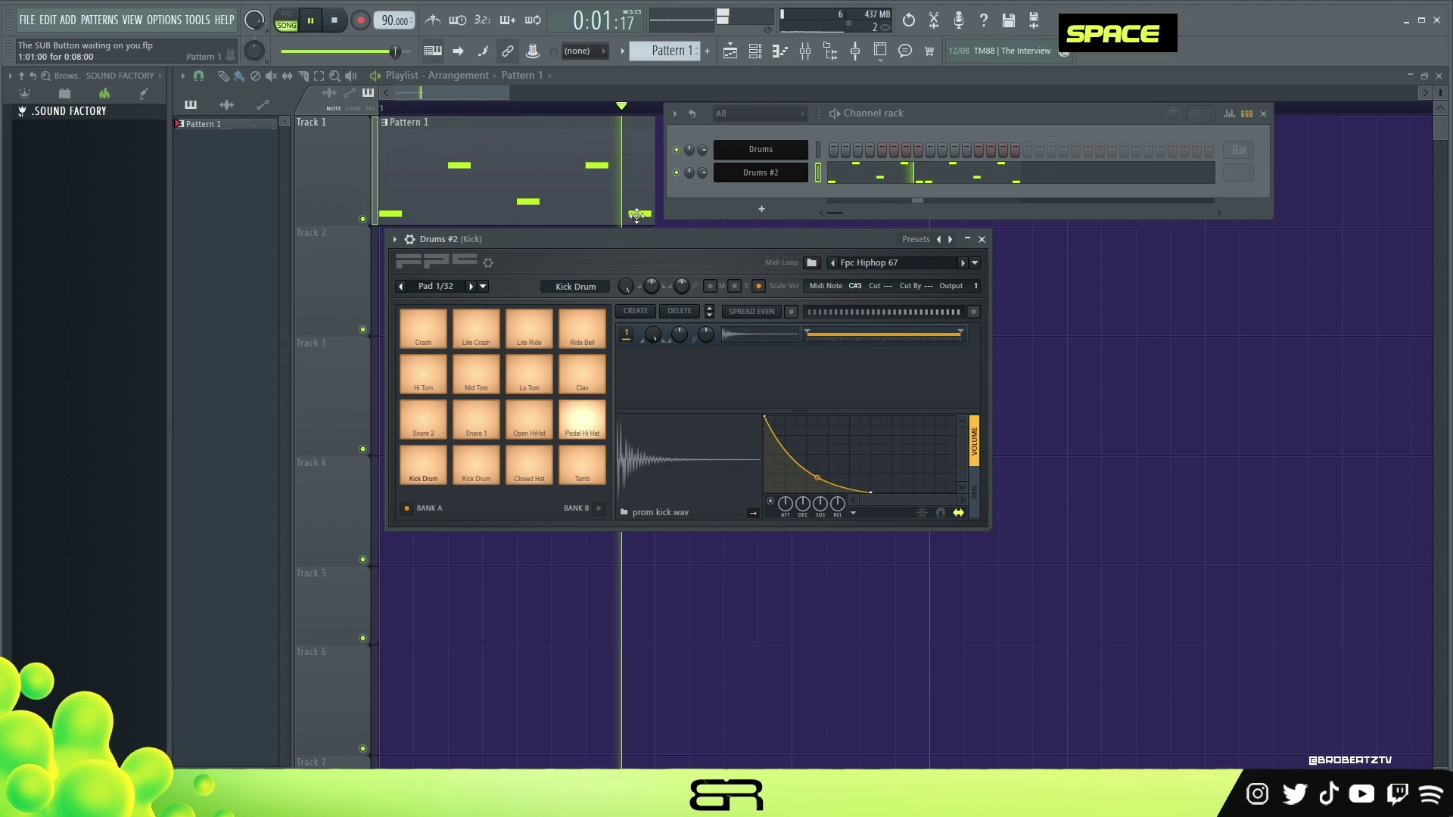
key(space)
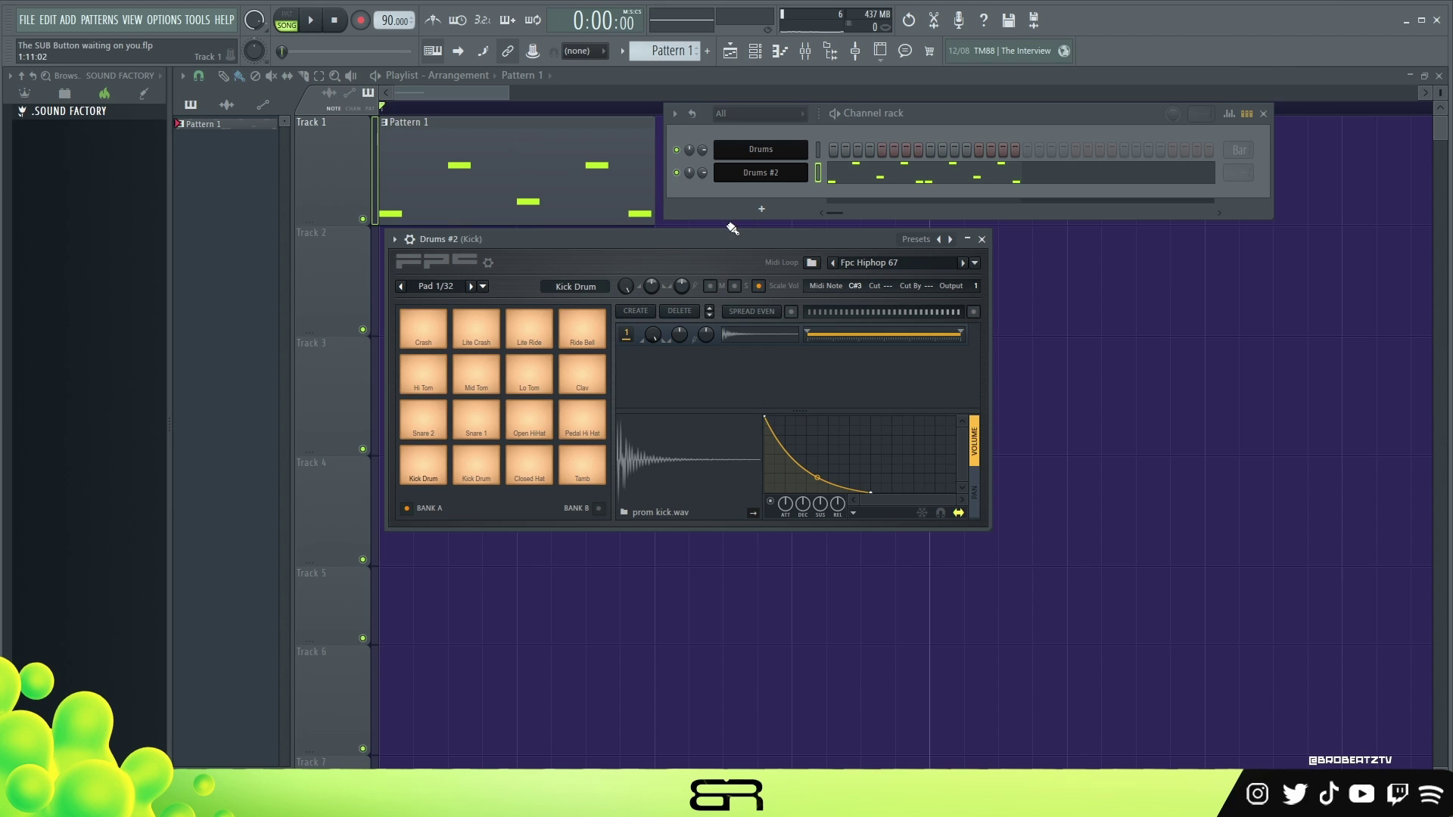
- Delete the Drums #2 channel and open the Drums channel's piano roll
right_click(760, 174)
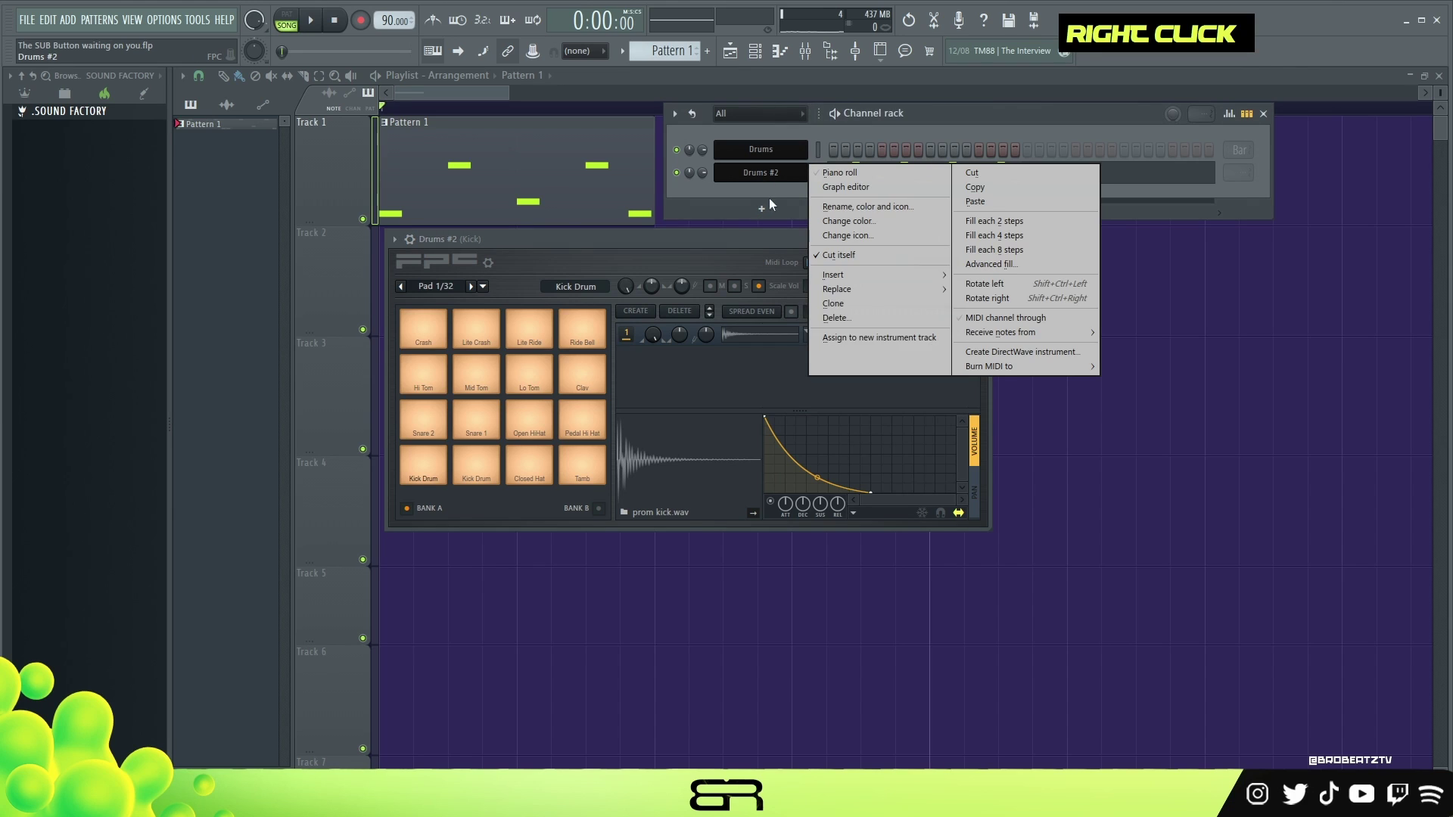
click(847, 319)
click(538, 450)
right_click(779, 149)
click(832, 150)
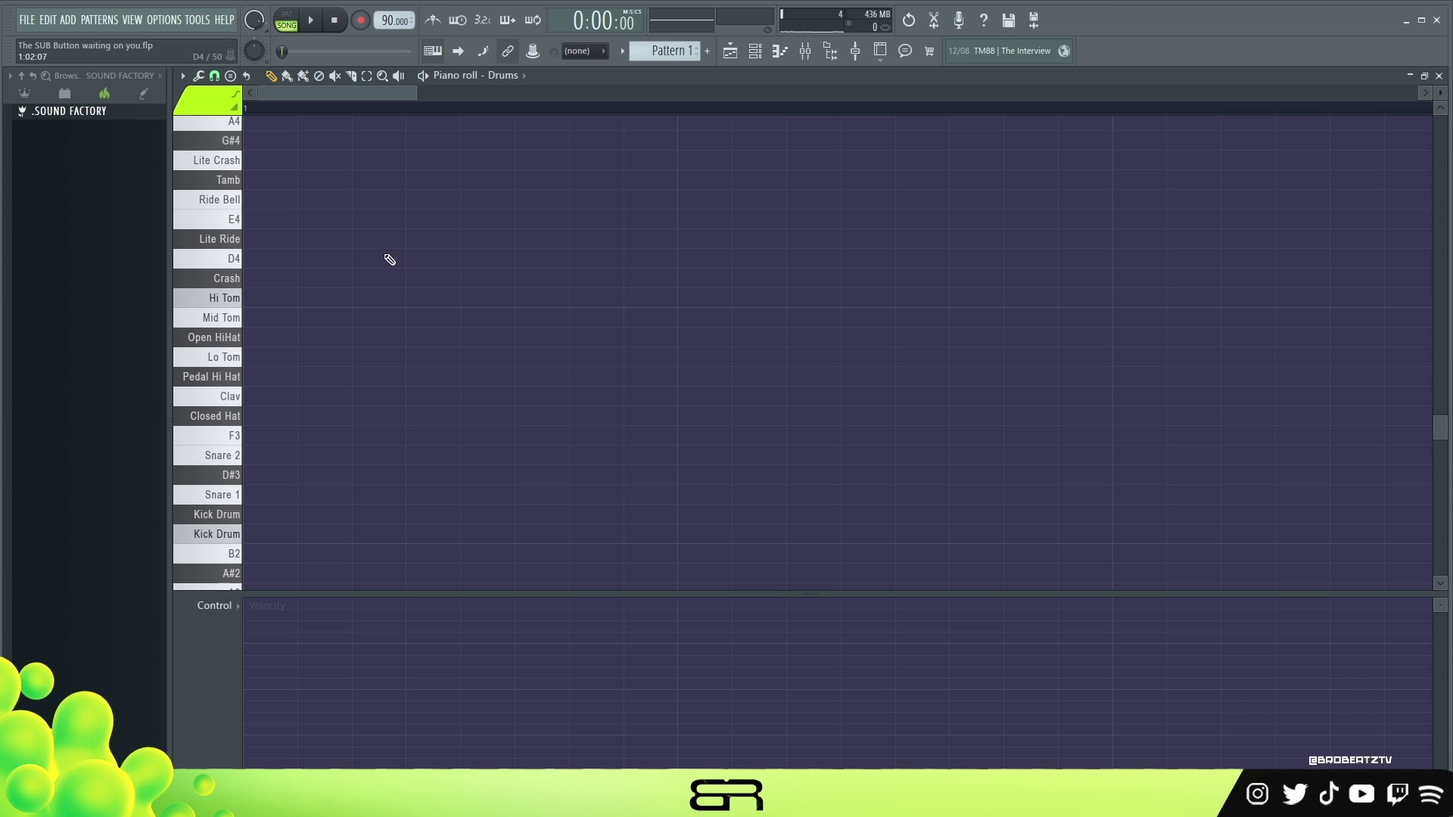
- Set snapping to 1/2 beat and audition two trial Open HiHat notes
click(215, 75)
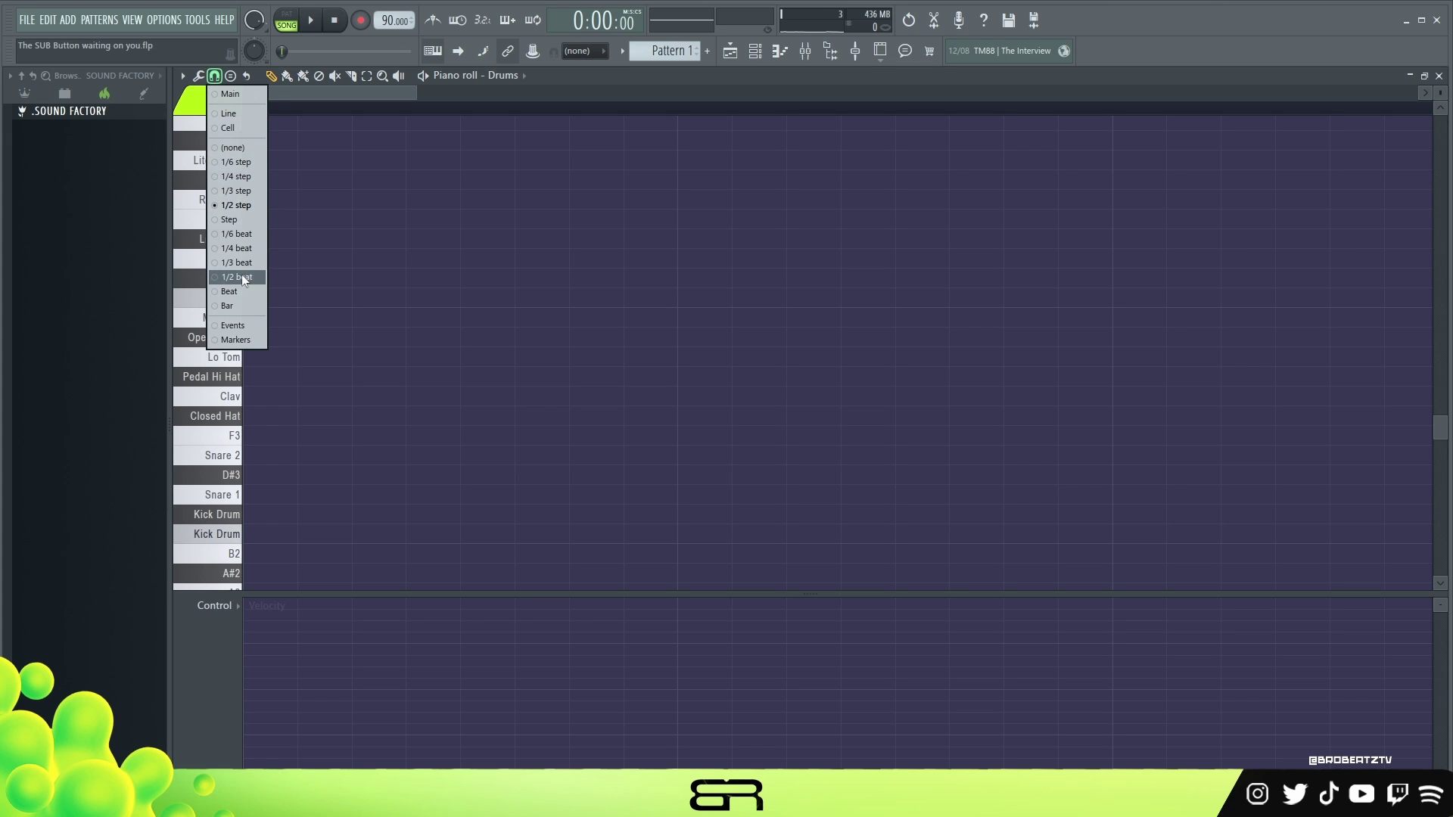
click(243, 276)
click(344, 334)
ctrl+click(286, 344)
mouse_move(285, 343)
shift+mouse_down()
mouse_move(478, 350)
mouse_move(399, 341)
mouse_move(451, 325)
shift+mouse_up()
key(space)
key(space)
key(space)
key(space)
key(space)
key(space)
key(space)
drag(451, 325, 404, 339)
key(space)
key(space)
key(space)
- Delete both trial Open HiHat notes and switch snapping to 1/2 step
right_click(409, 337)
right_click(288, 338)
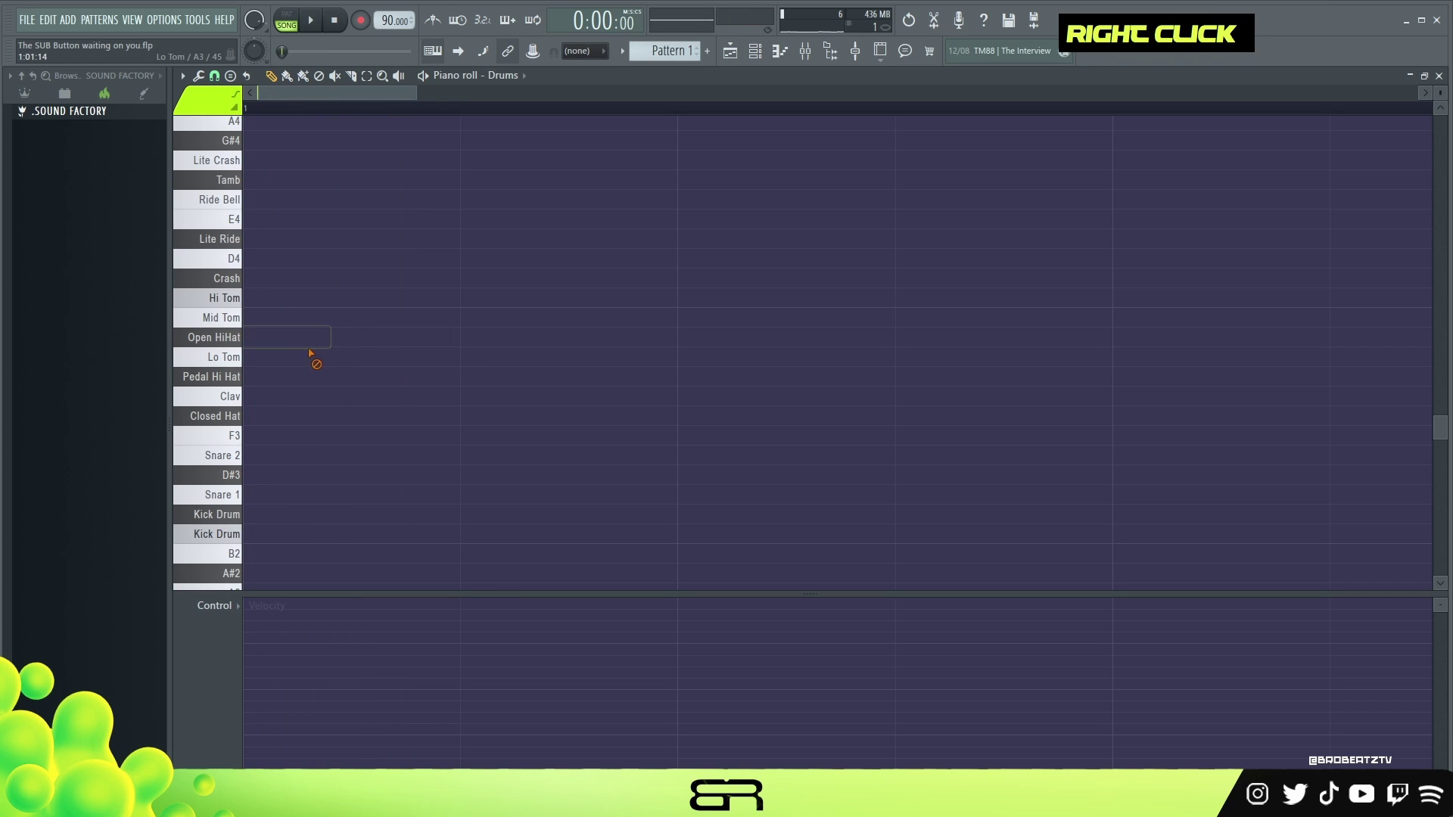
click(215, 76)
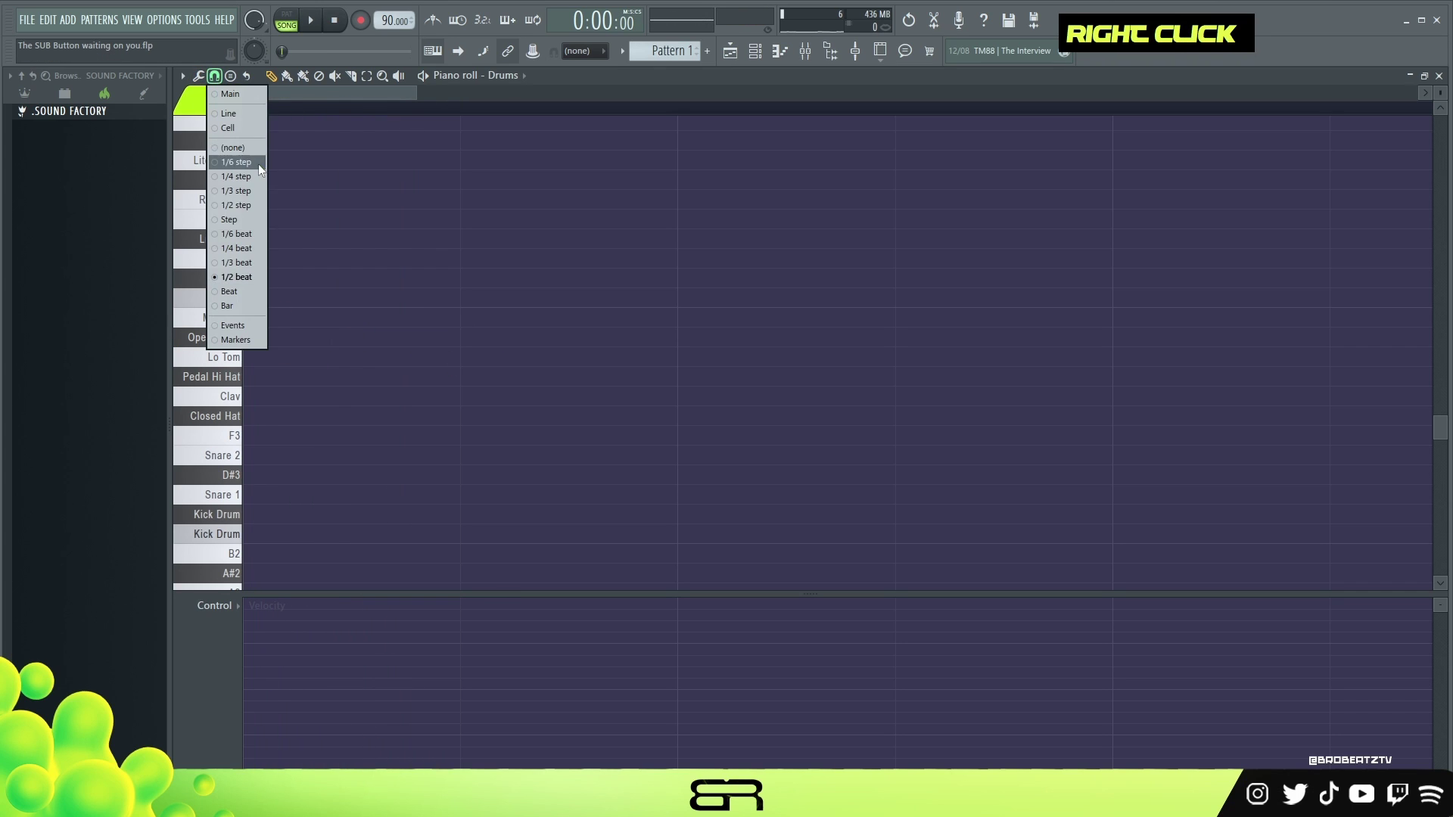
click(238, 205)
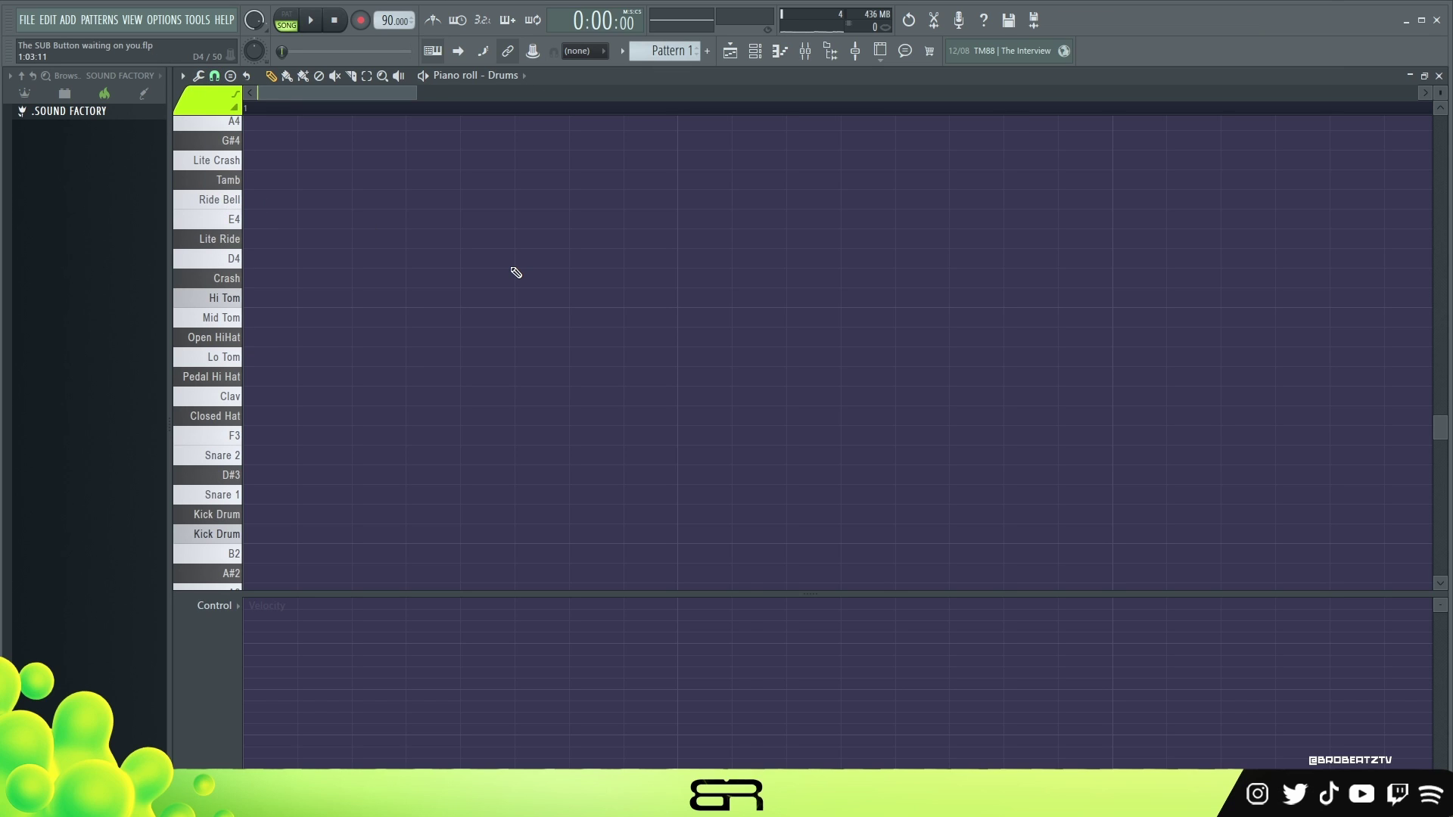
- Place a shortened Lo Tom opener followed by two Snare 2 notes
click(297, 364)
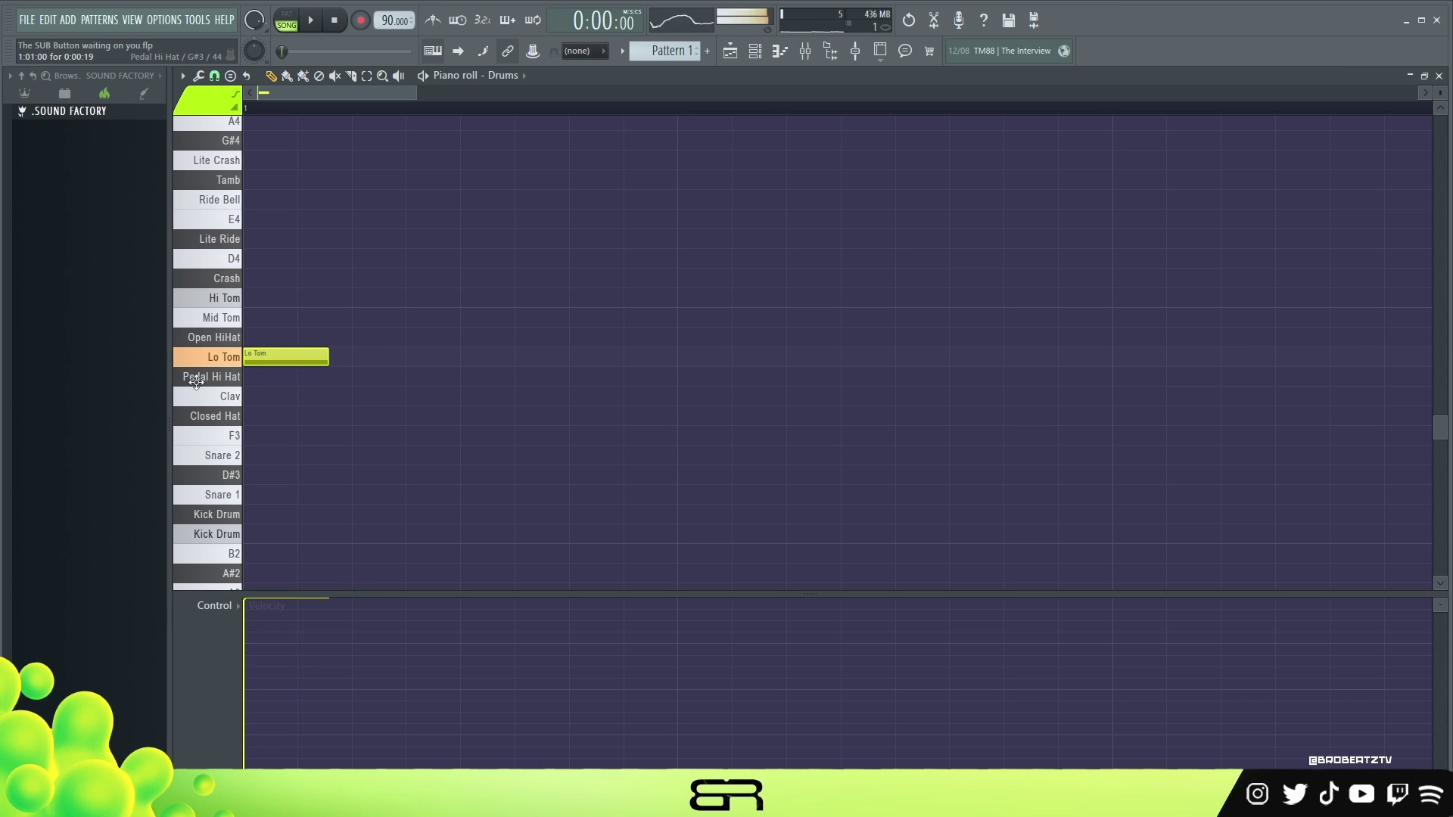
drag(324, 356, 316, 359)
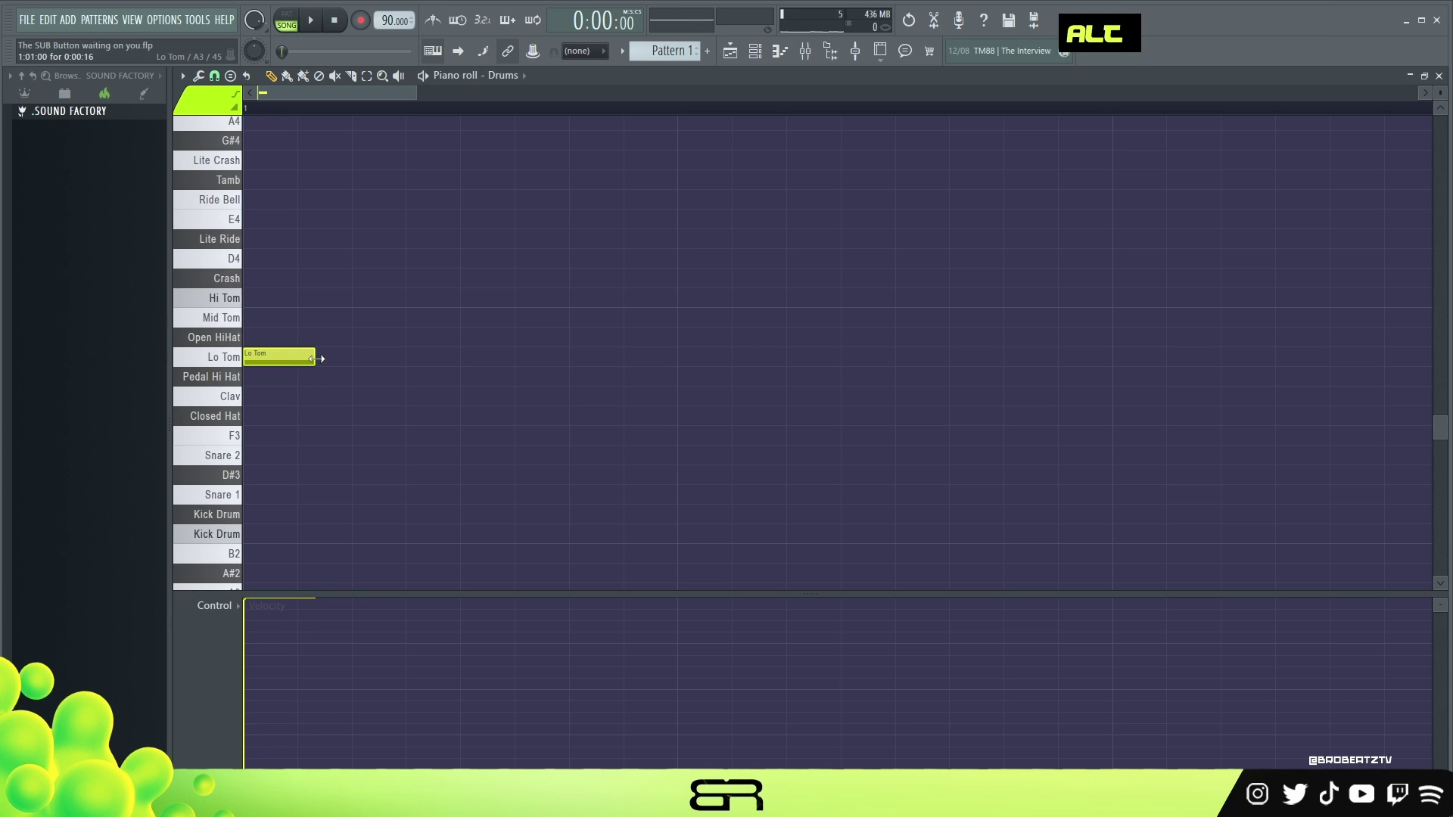
key(space)
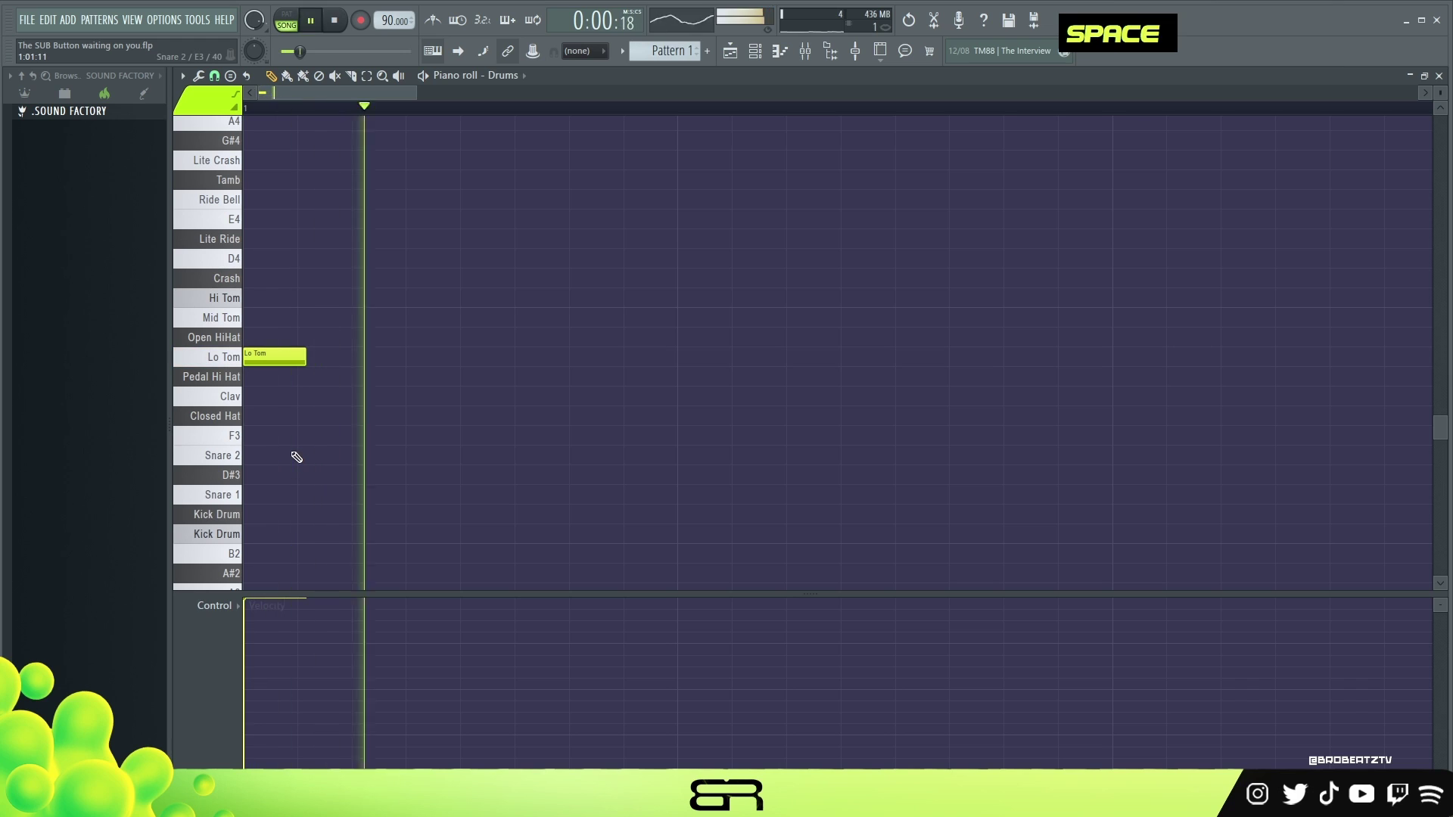
key(space)
click(301, 455)
drag(359, 454, 350, 455)
click(366, 457)
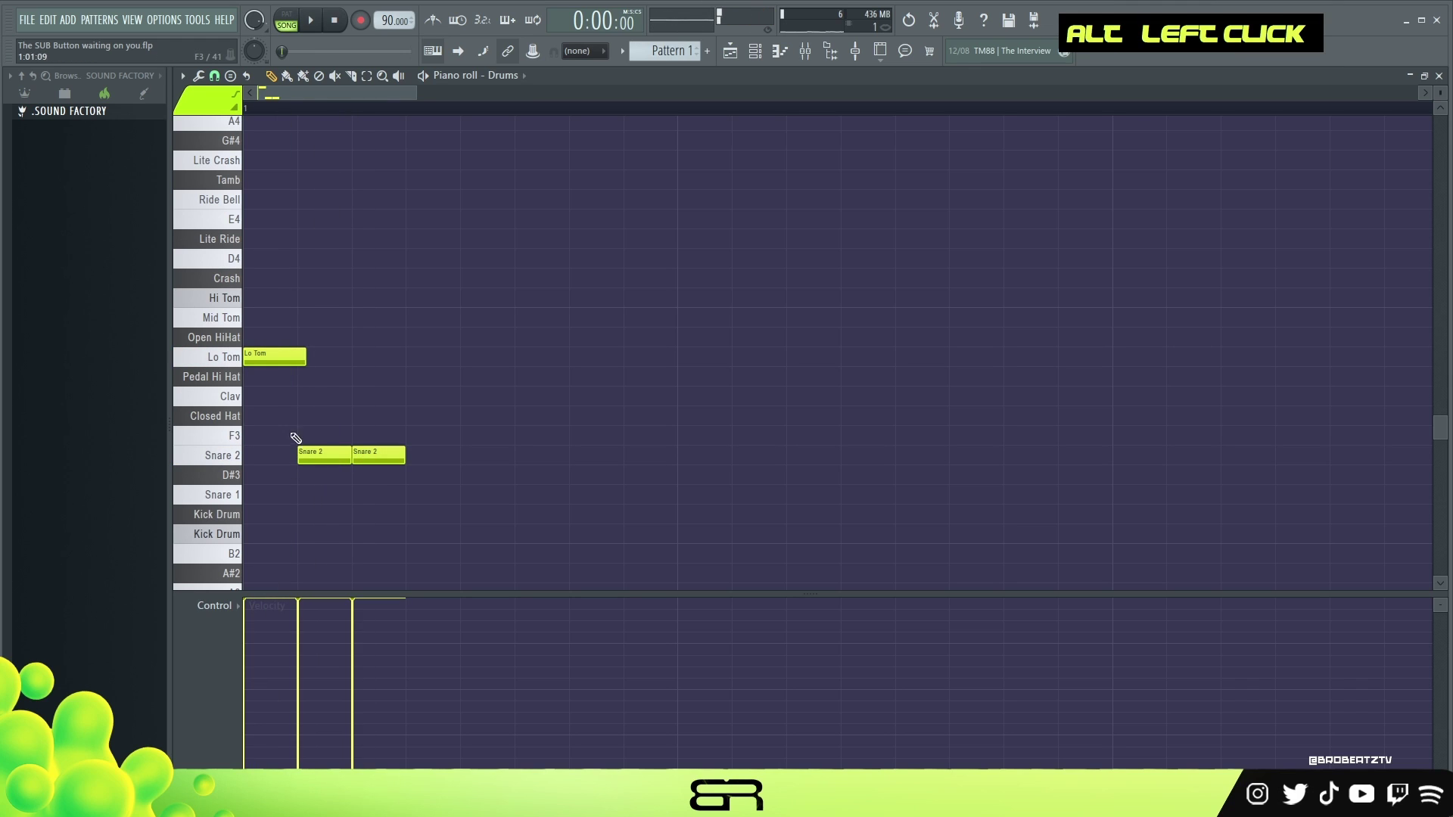
- Add two Open HiHat notes and three more Snare 2 hits along the fill
click(409, 336)
drag(424, 337, 641, 343)
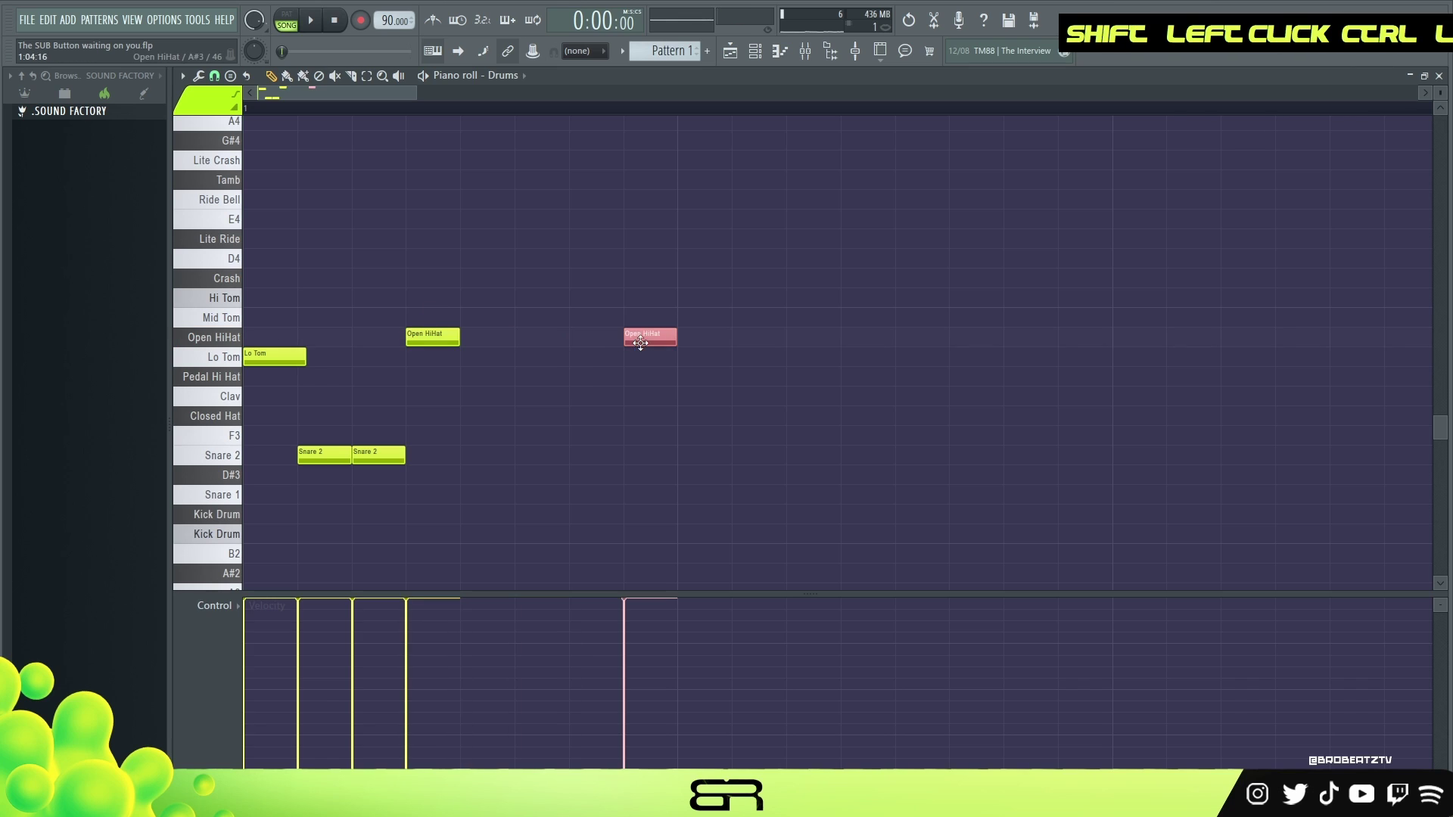
click(575, 458)
click(475, 455)
drag(588, 454, 679, 454)
right_click(709, 415)
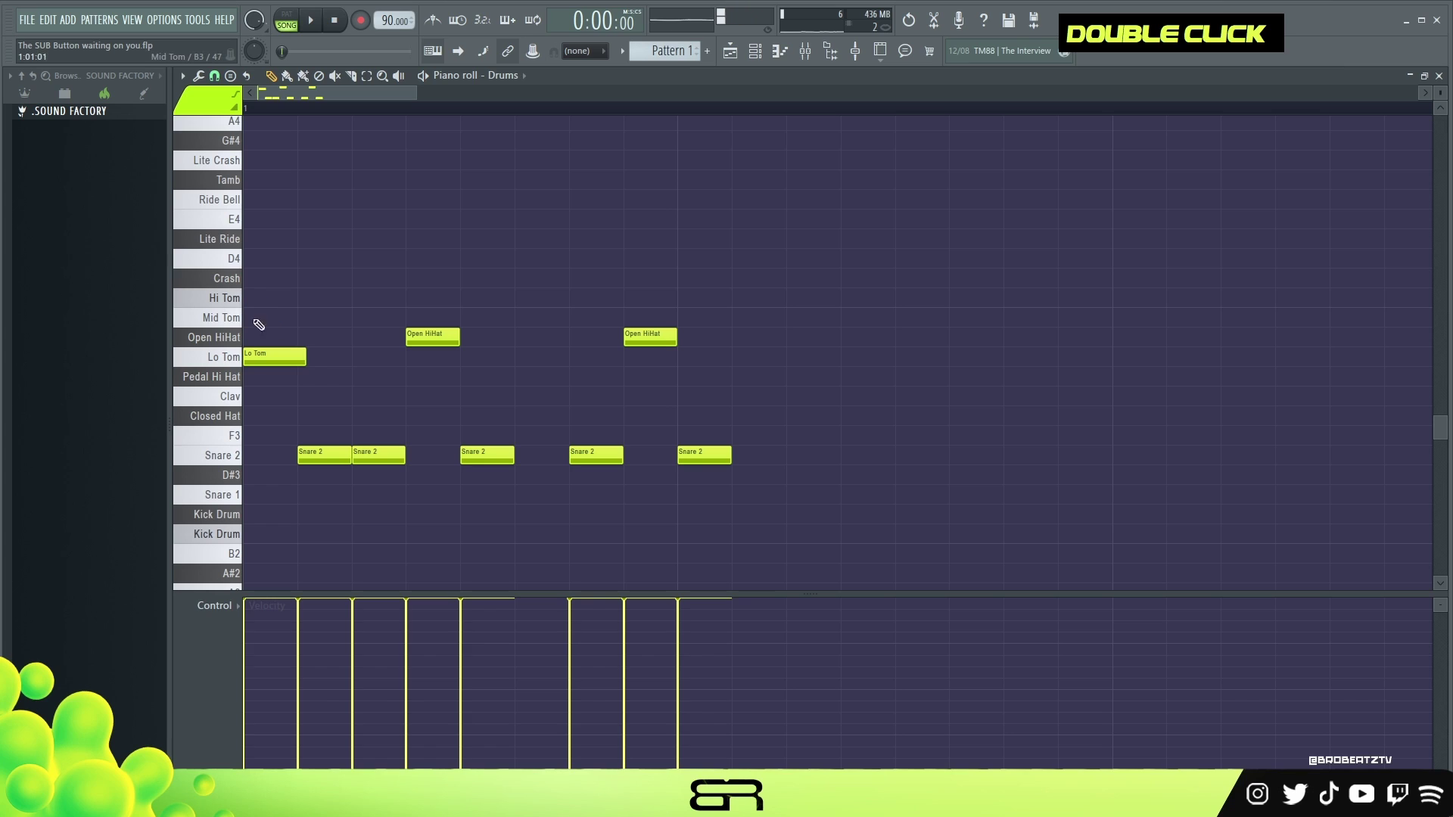
- Add Hi Tom, Mid Tom and closing Lo Tom notes, preview, and select all notes
drag(767, 284, 770, 308)
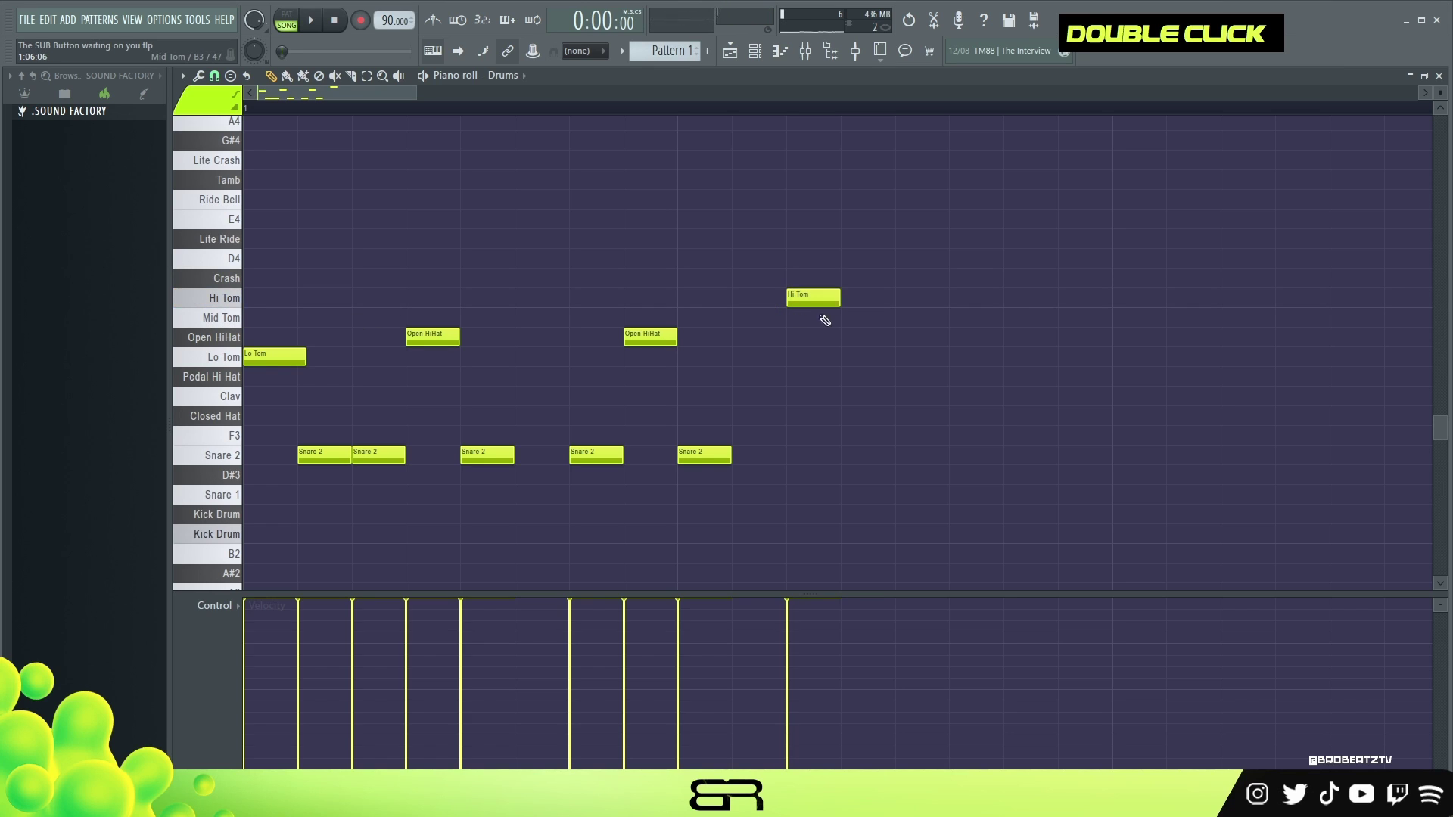
click(899, 337)
drag(915, 313, 916, 314)
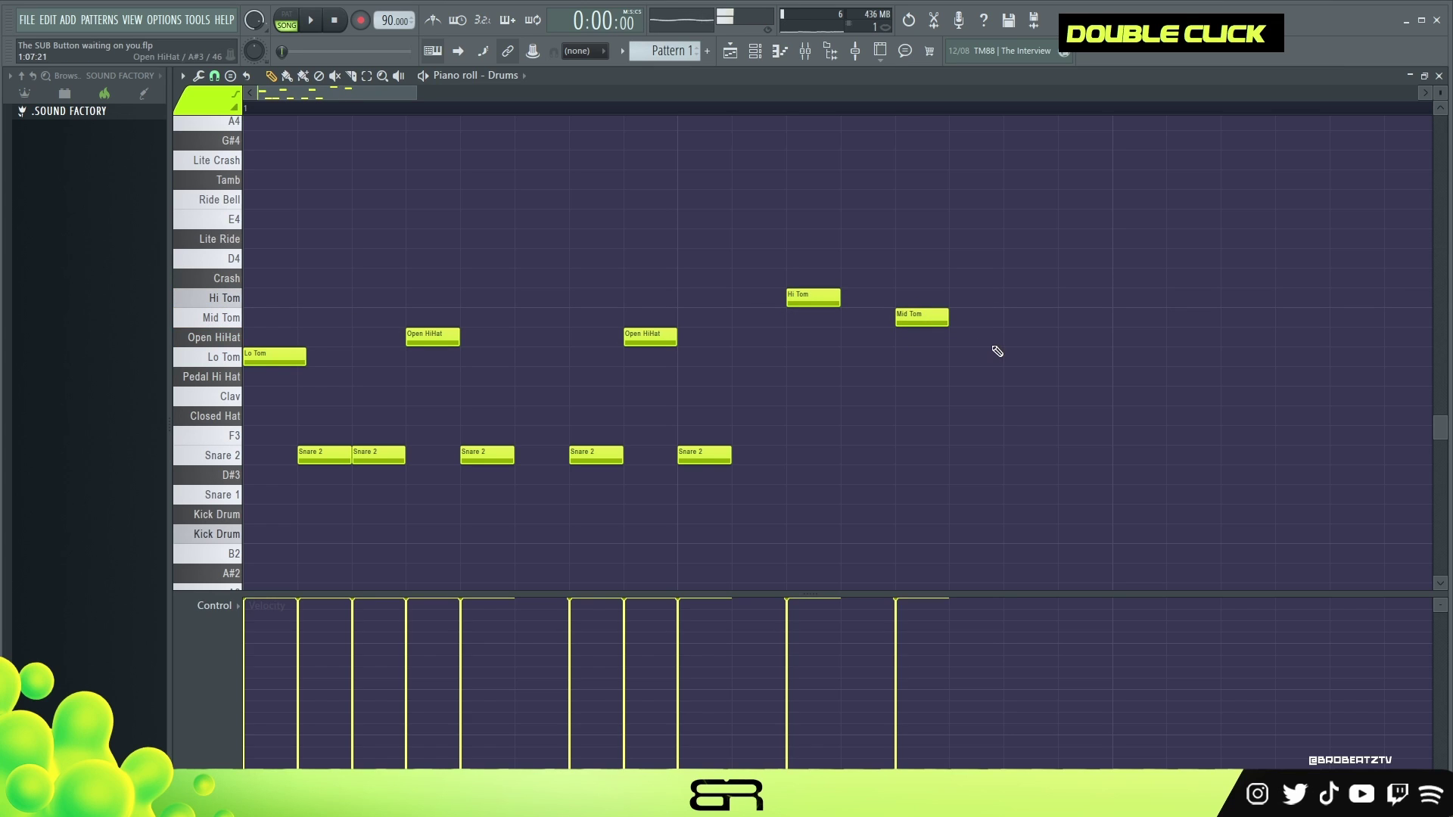
click(1007, 356)
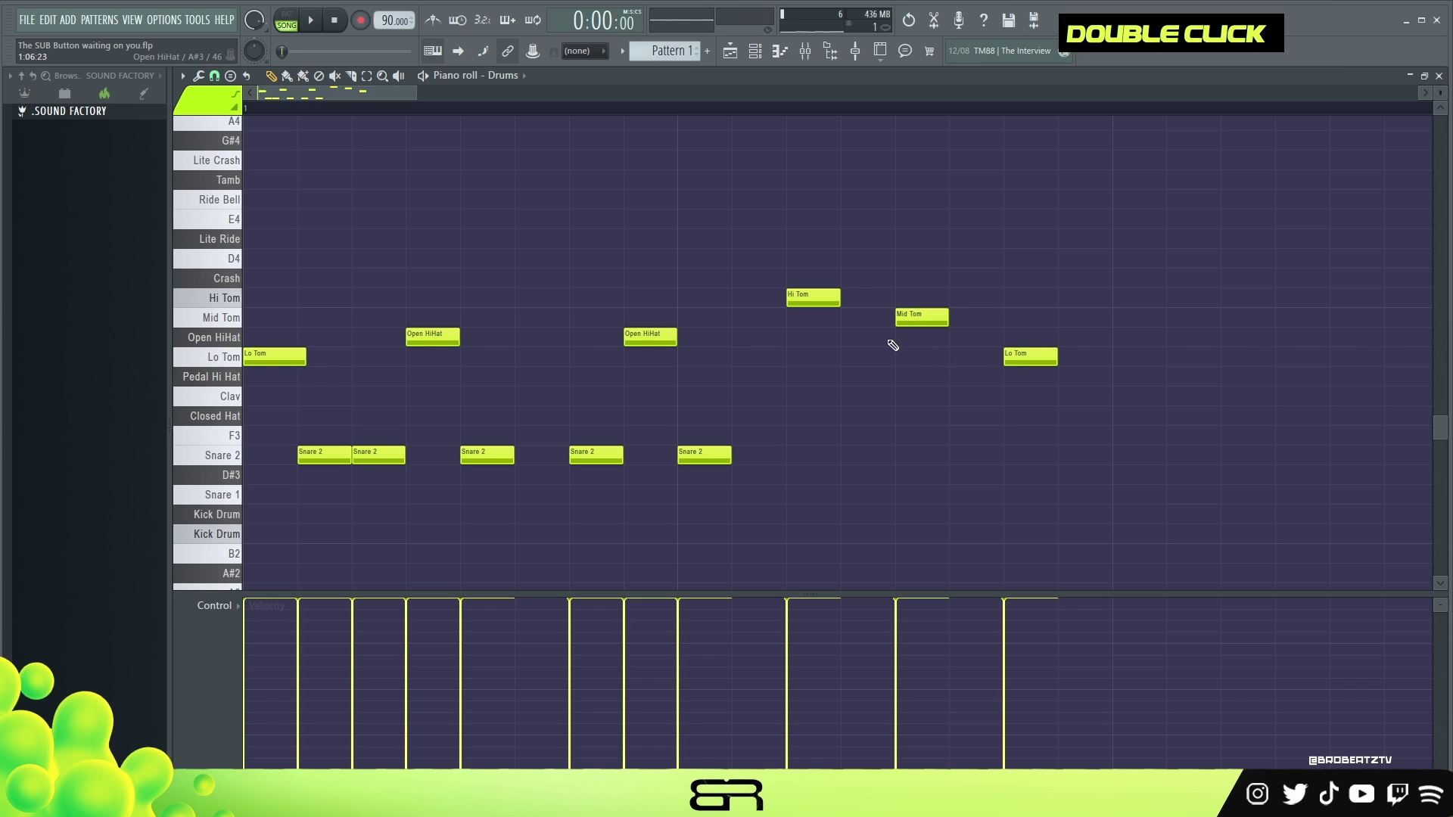
key(space)
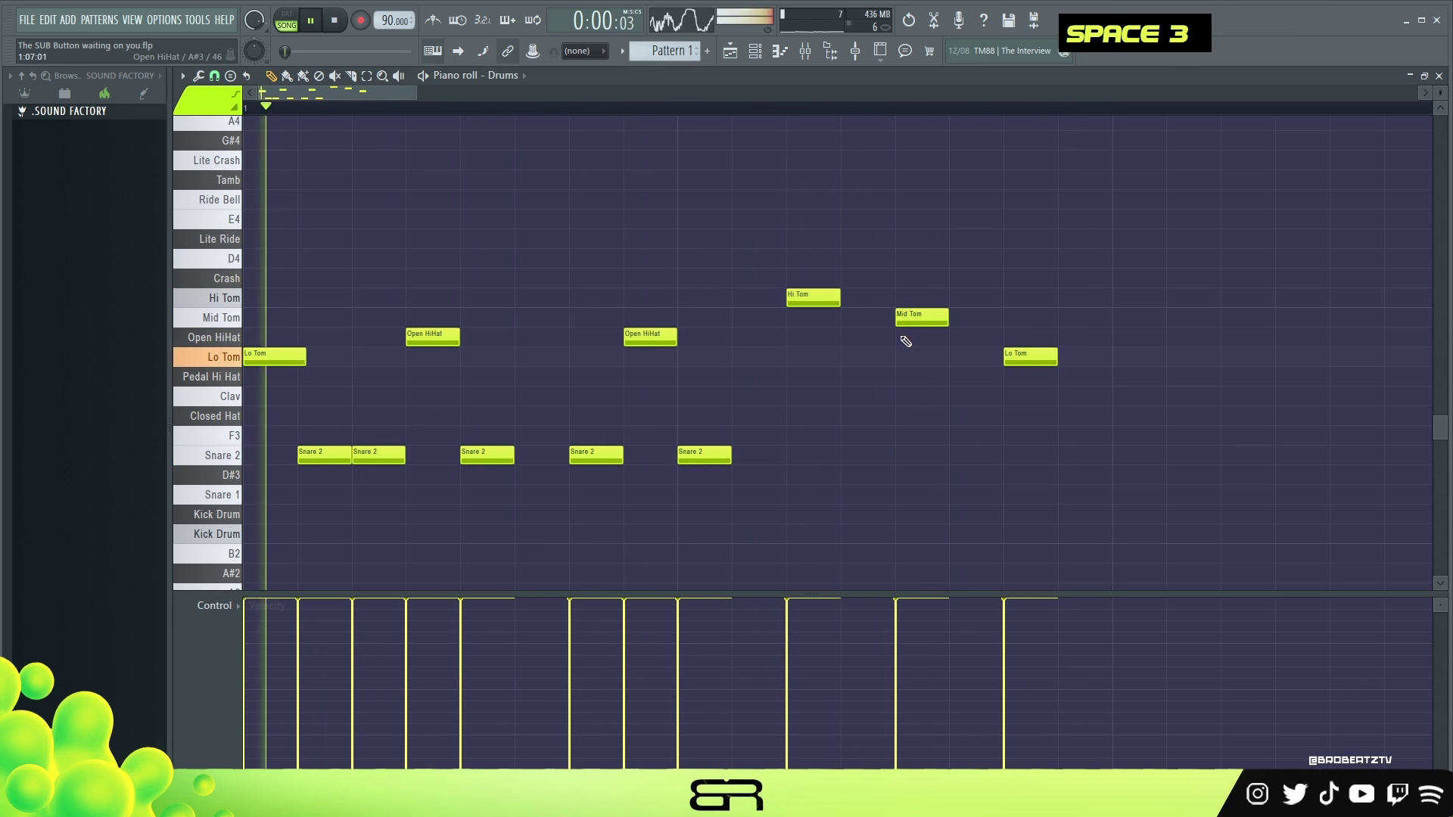
key(space)
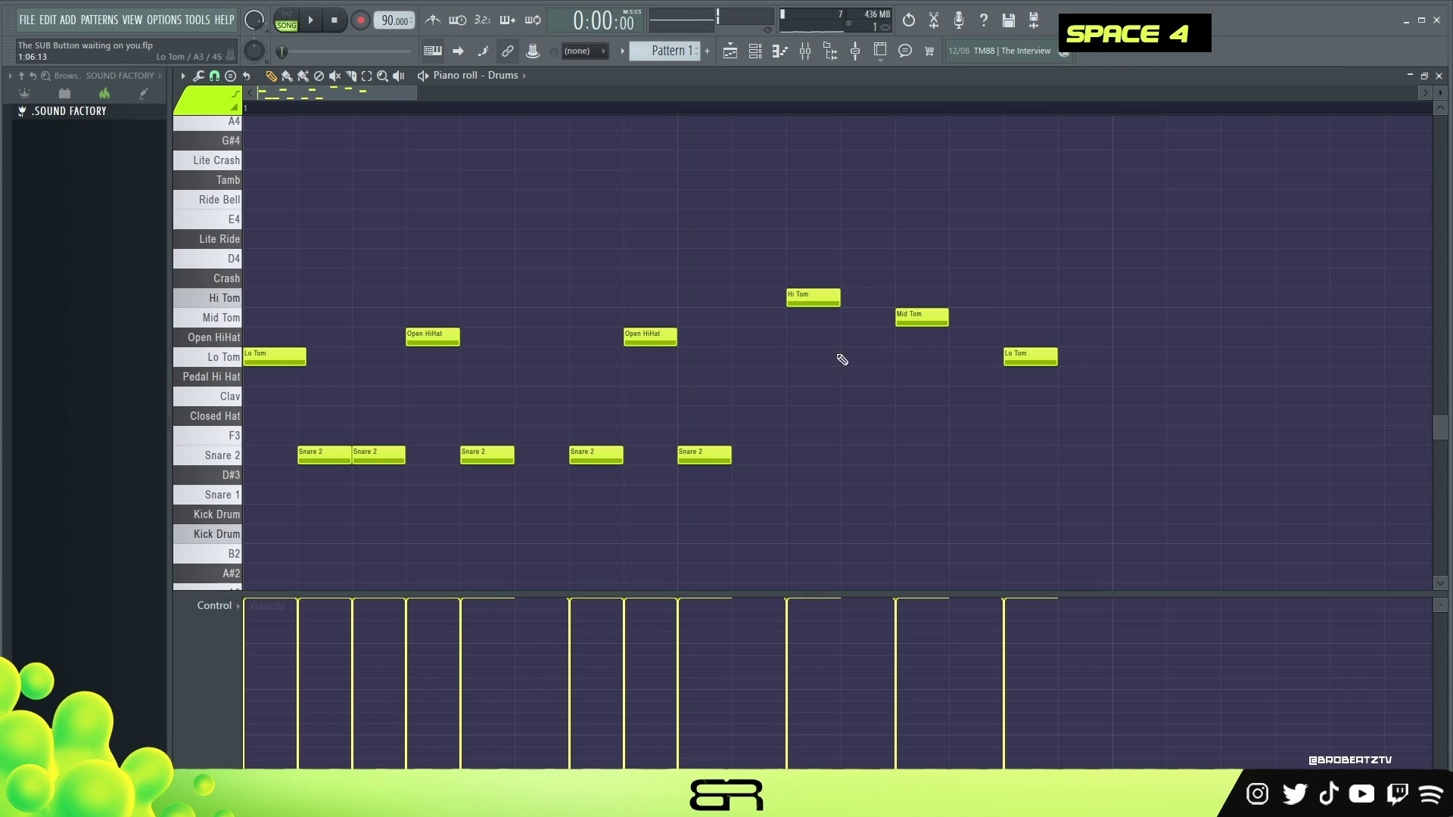
ctrl+drag(1132, 217, 227, 459)
- Lengthen the toms, Open HiHats, opening Lo Tom and Snare 2 notes
right_click(618, 269)
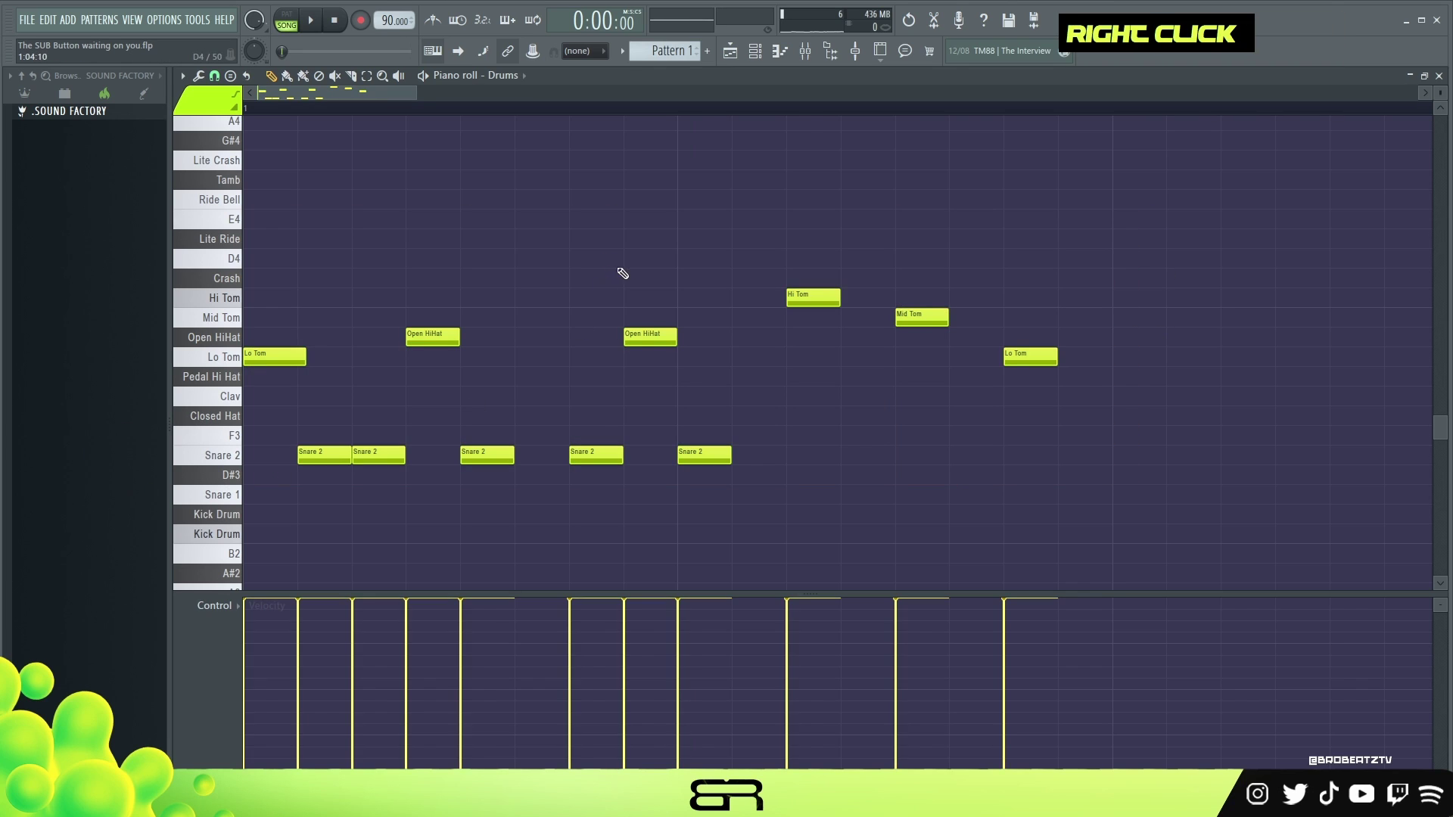
drag(818, 250, 1107, 364)
right_click(782, 370)
drag(700, 336, 551, 351)
right_click(569, 375)
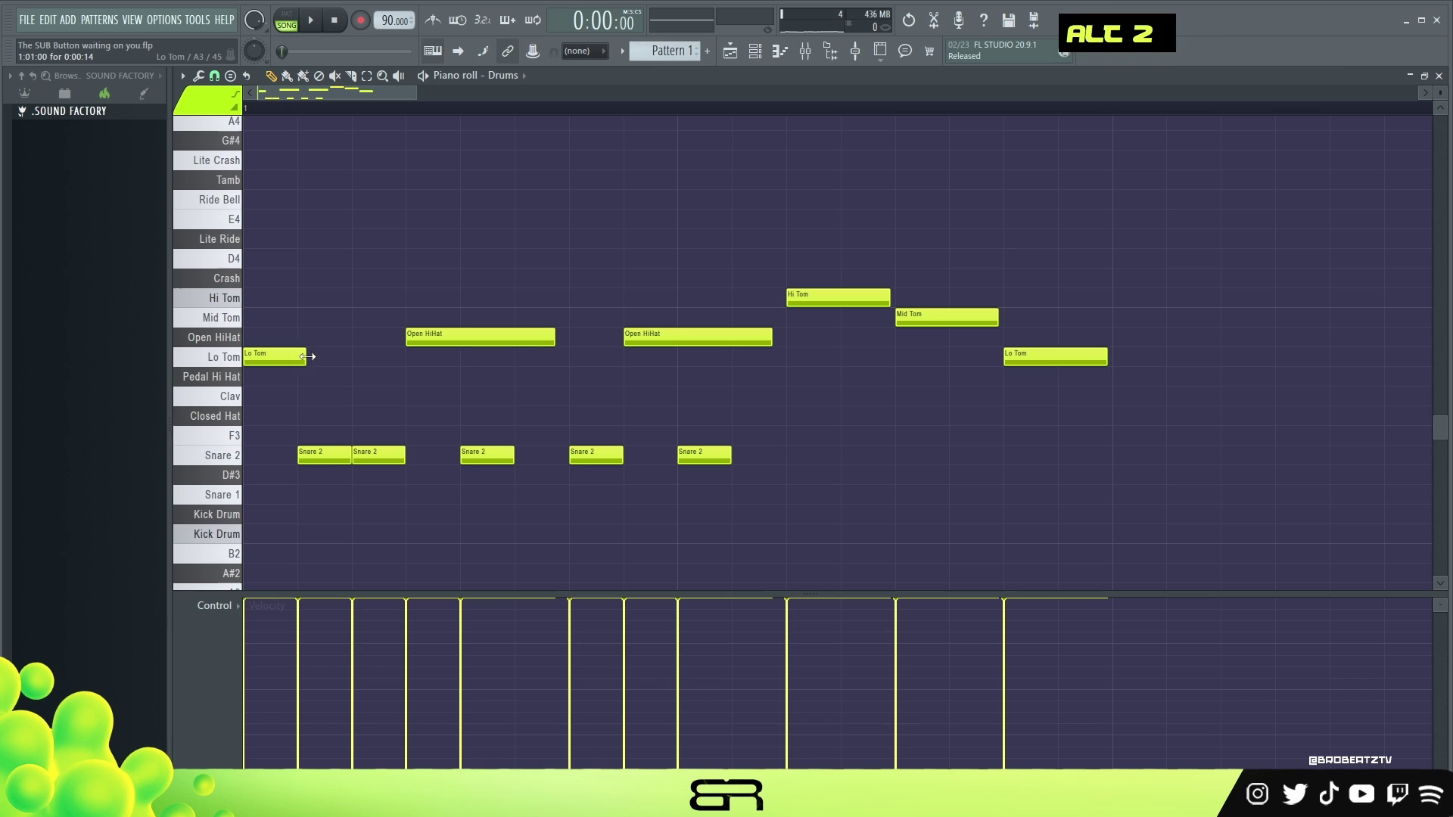
drag(305, 358, 356, 359)
drag(403, 455, 782, 464)
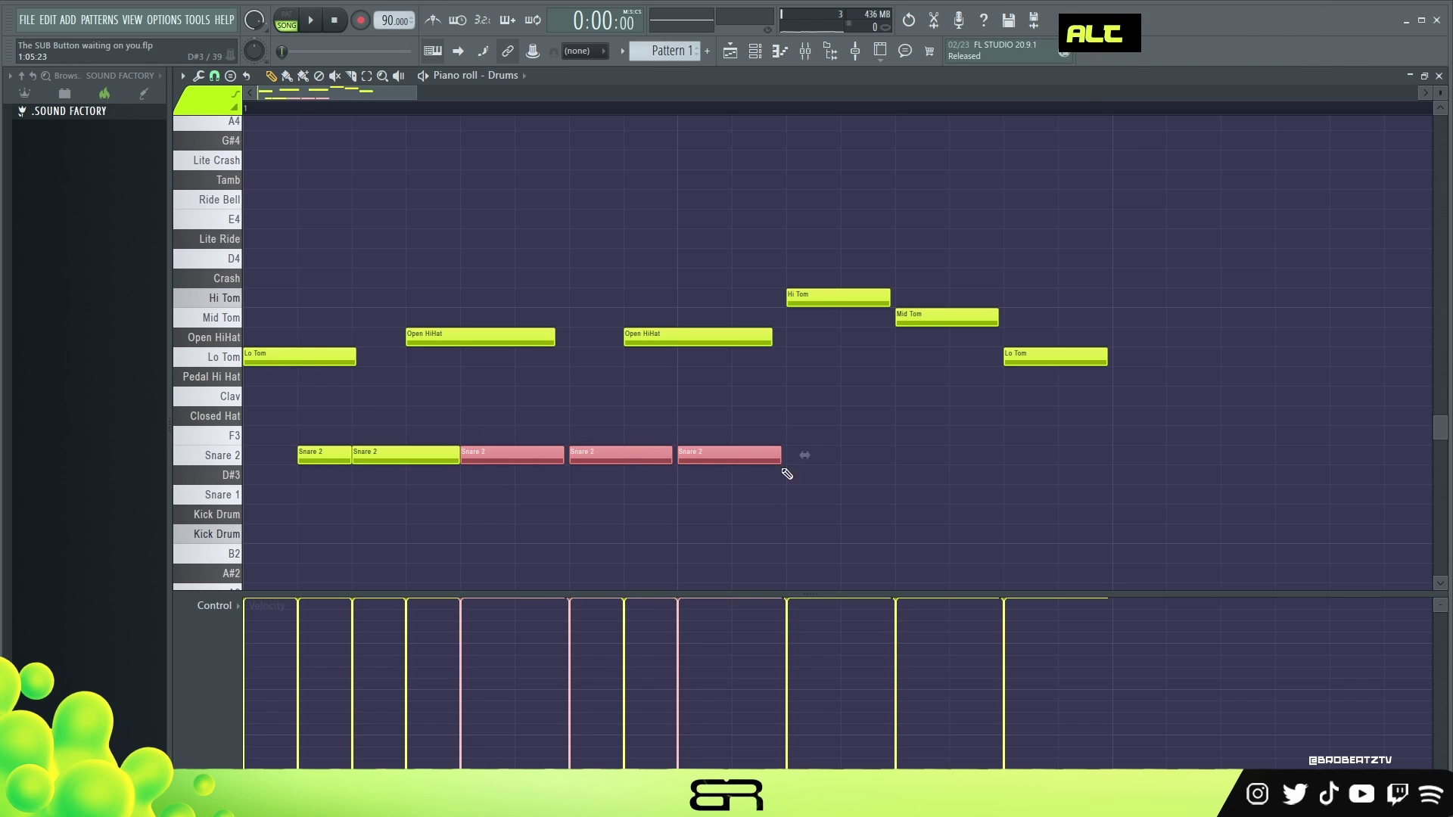
right_click(702, 444)
- Preview the fill, then Ctrl-marquee select all eleven notes
key(space)
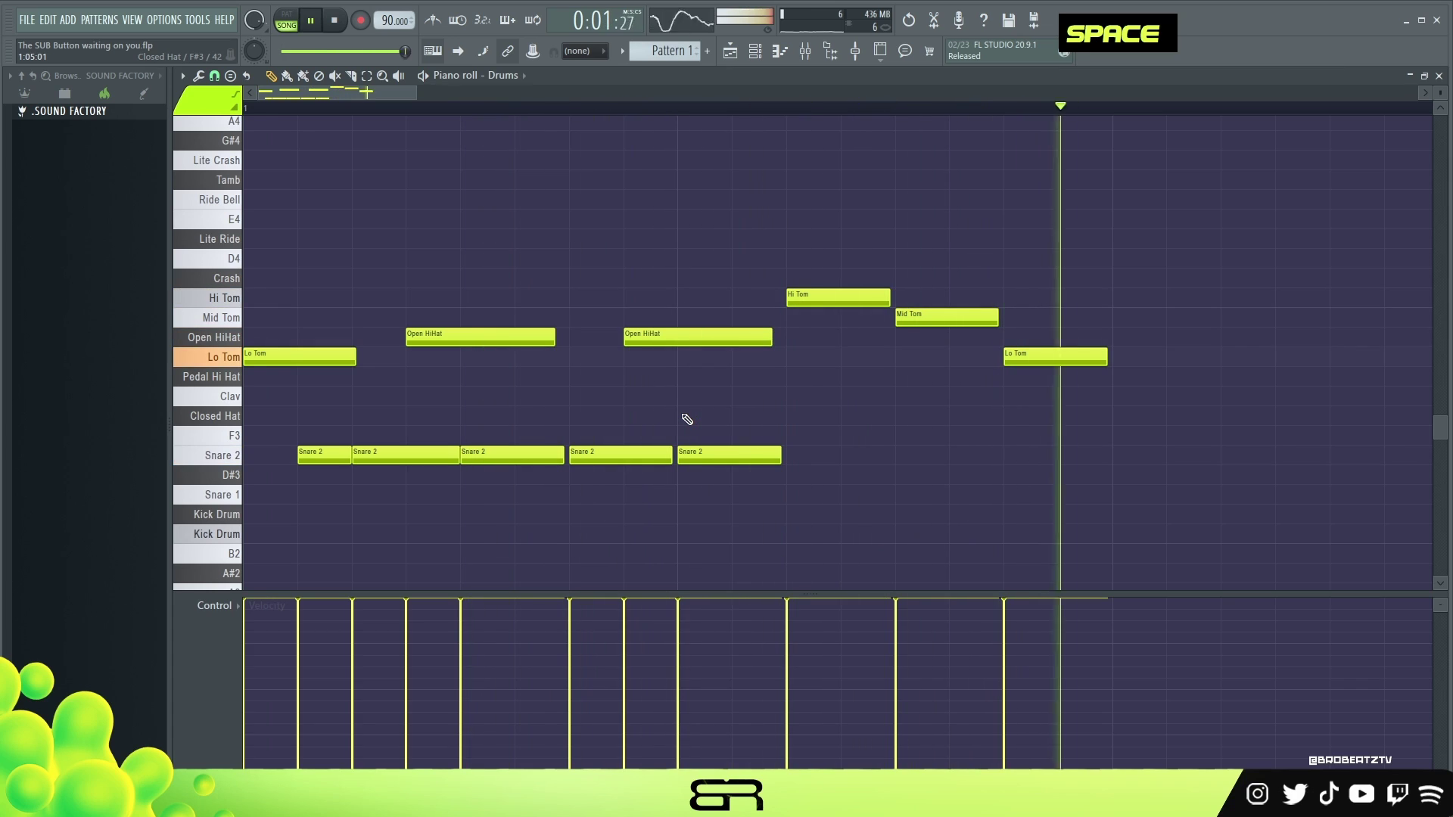
key(space)
ctrl+drag(1014, 262, 955, 362)
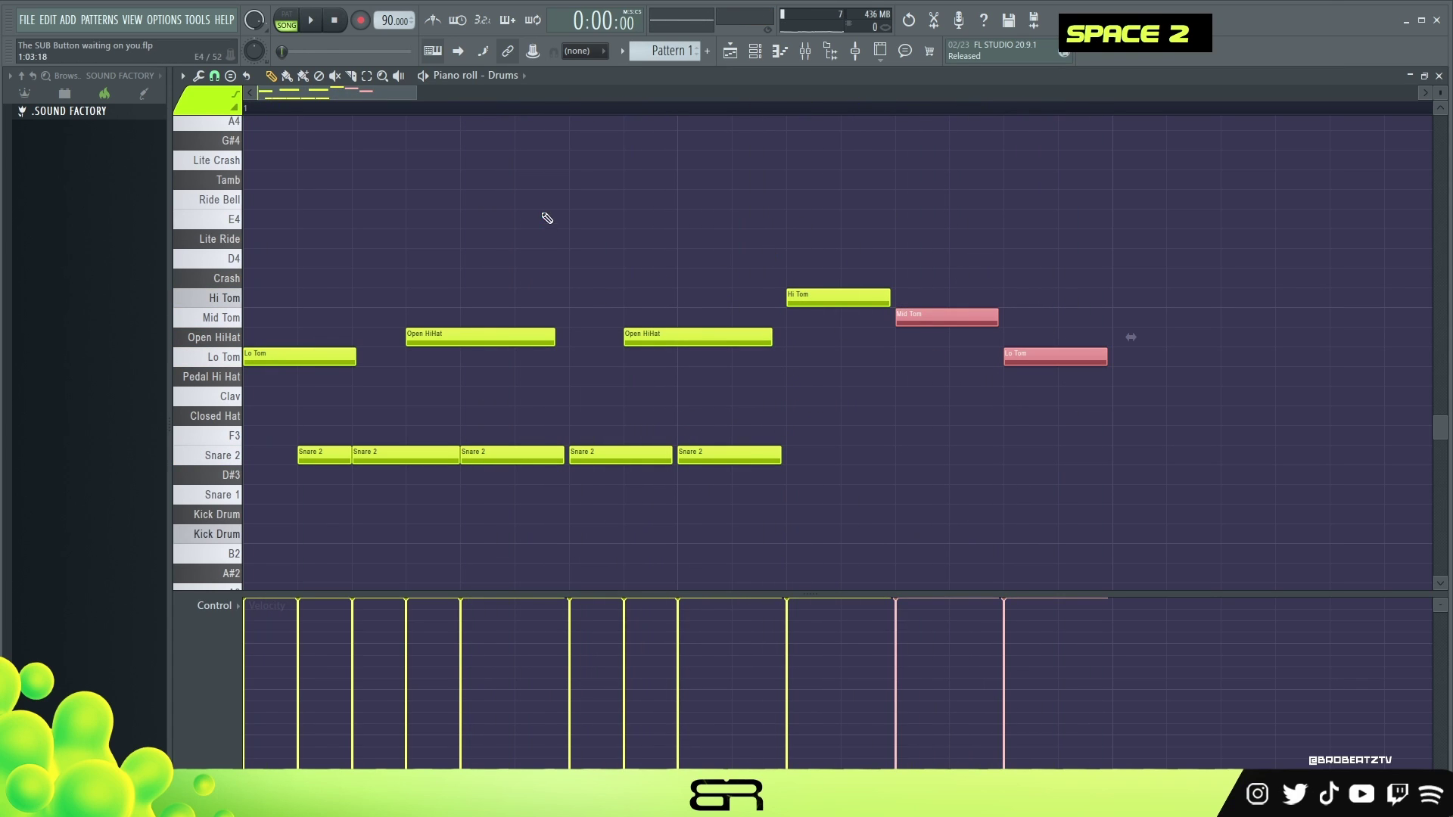
right_click(522, 224)
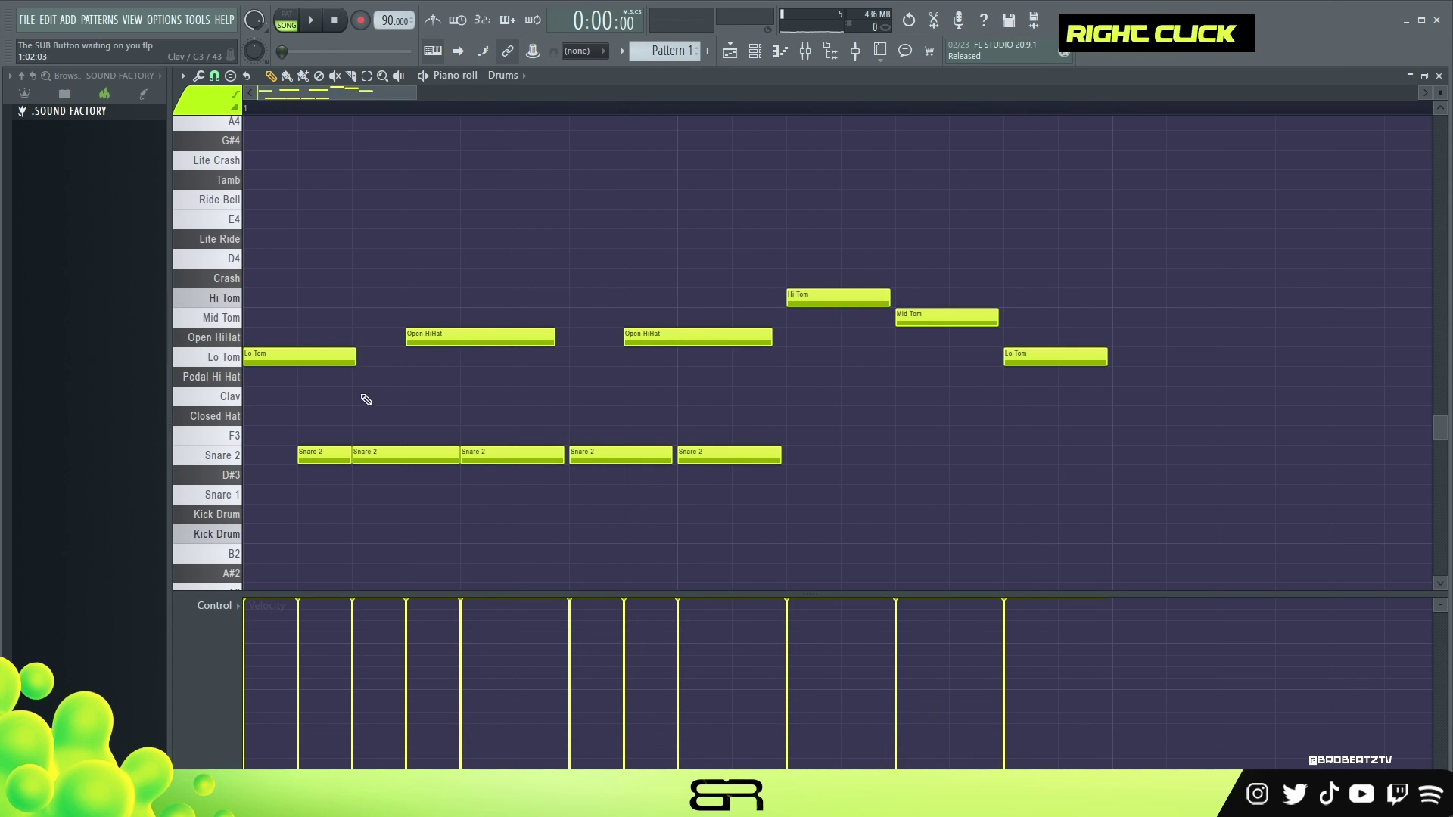
key(ctrl)
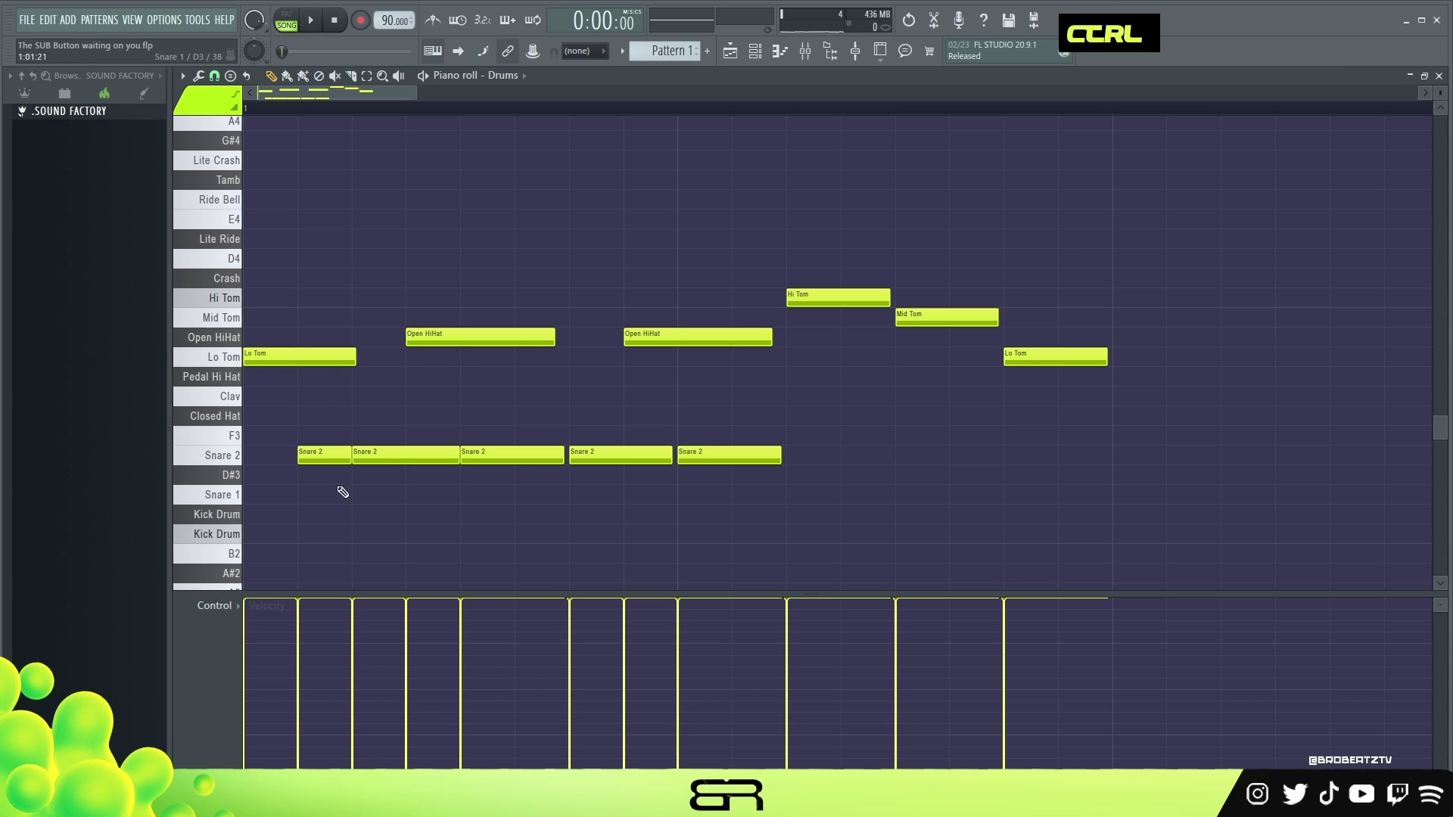
drag(1098, 247, 298, 466)
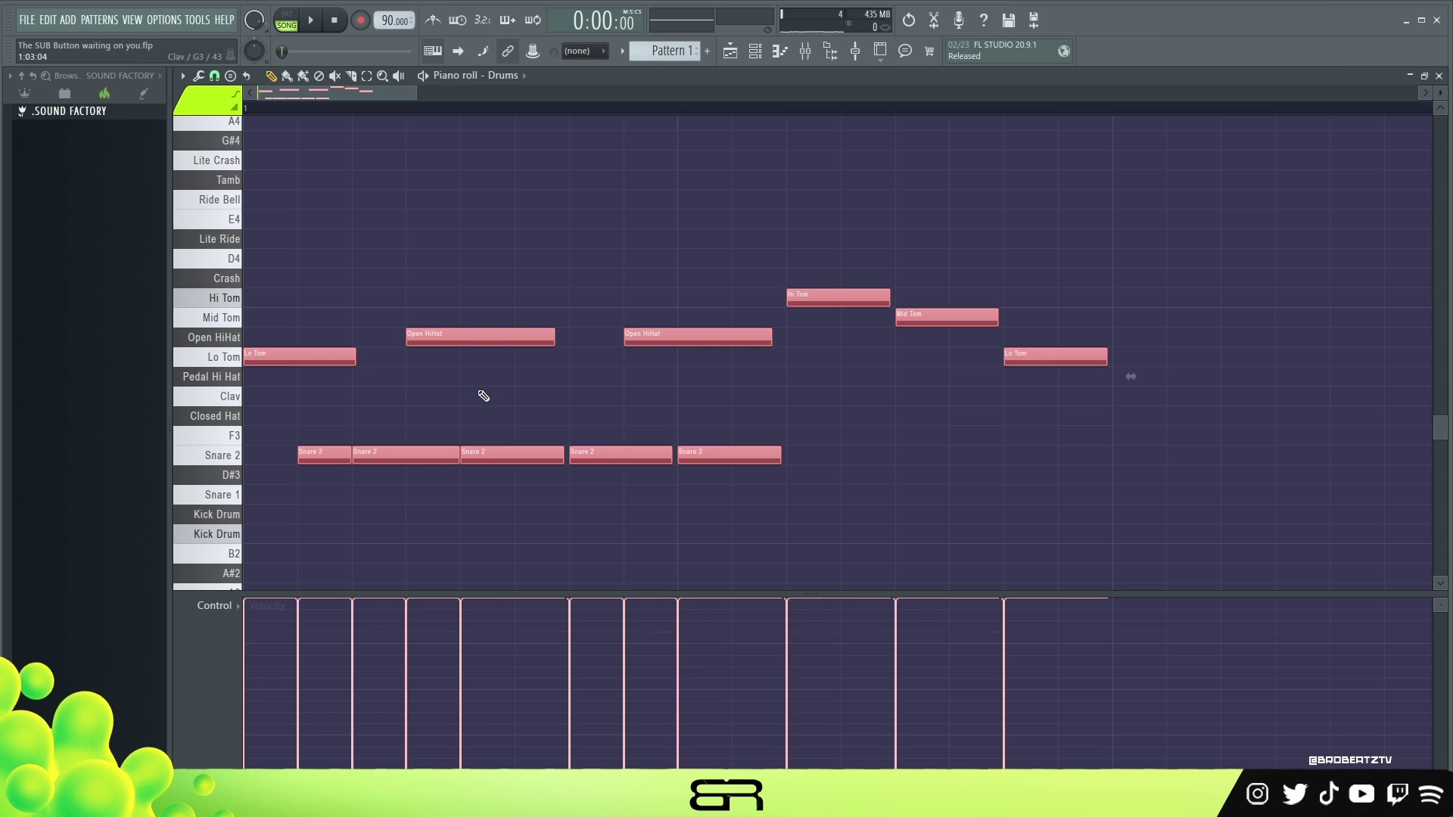
- Draw a rising velocity ramp across the first Open HiHat and first four Snare 2 notes
right_click(503, 366)
drag(286, 337, 309, 416)
ctrl+shift+click(496, 334)
right_click(533, 238)
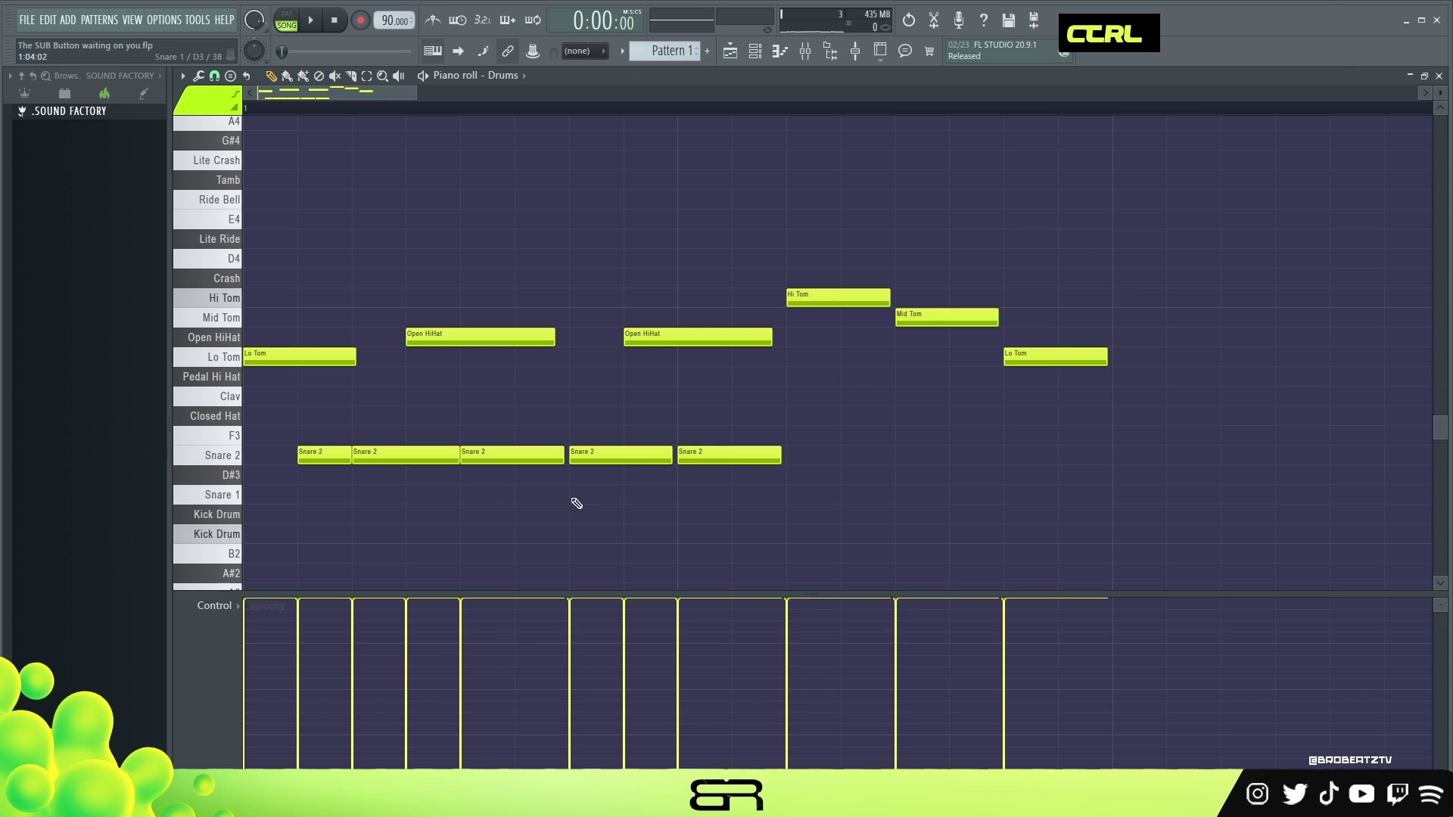
drag(276, 426, 800, 485)
right_click(869, 473)
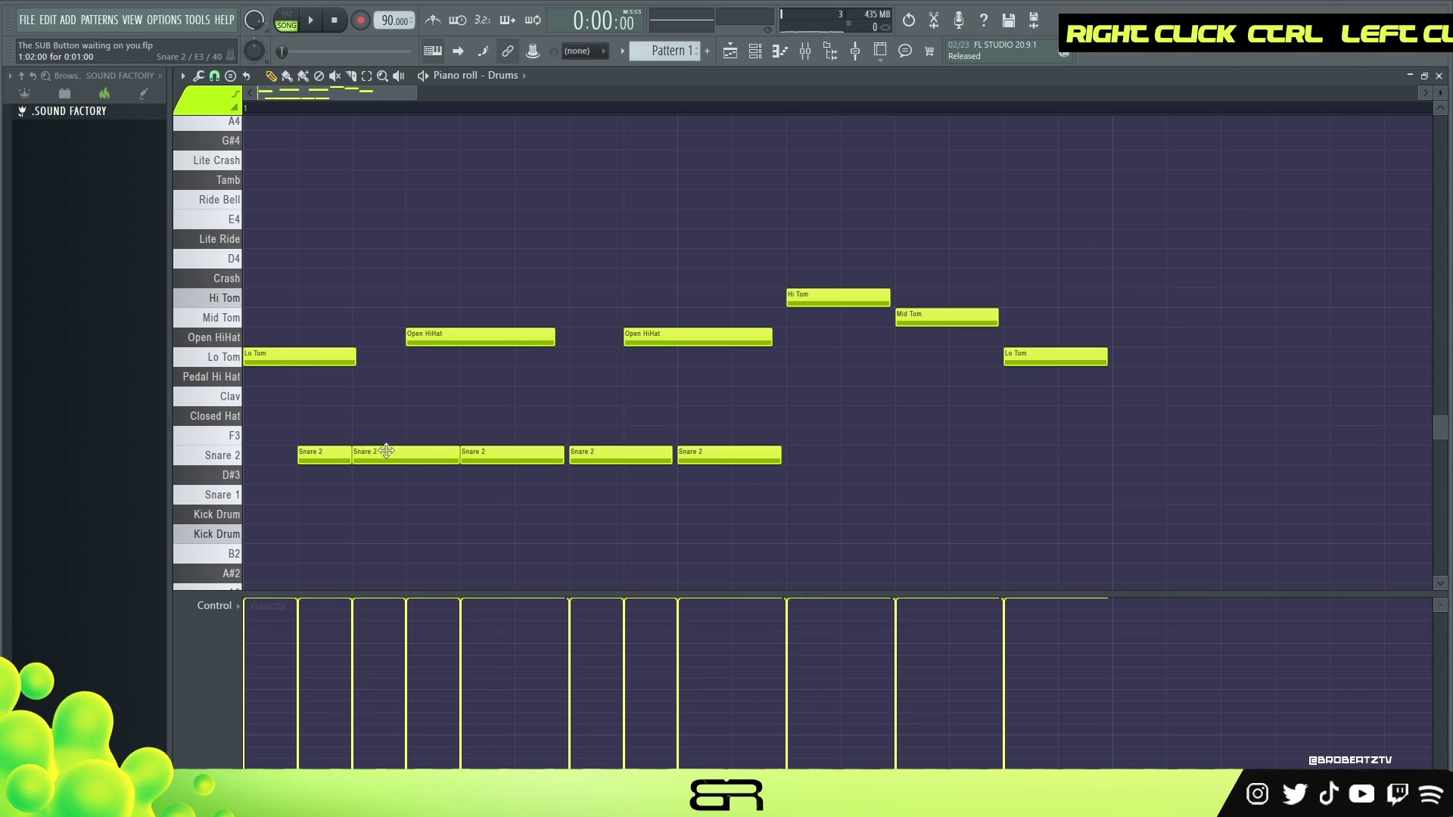
ctrl+click(446, 338)
drag(324, 421, 595, 489)
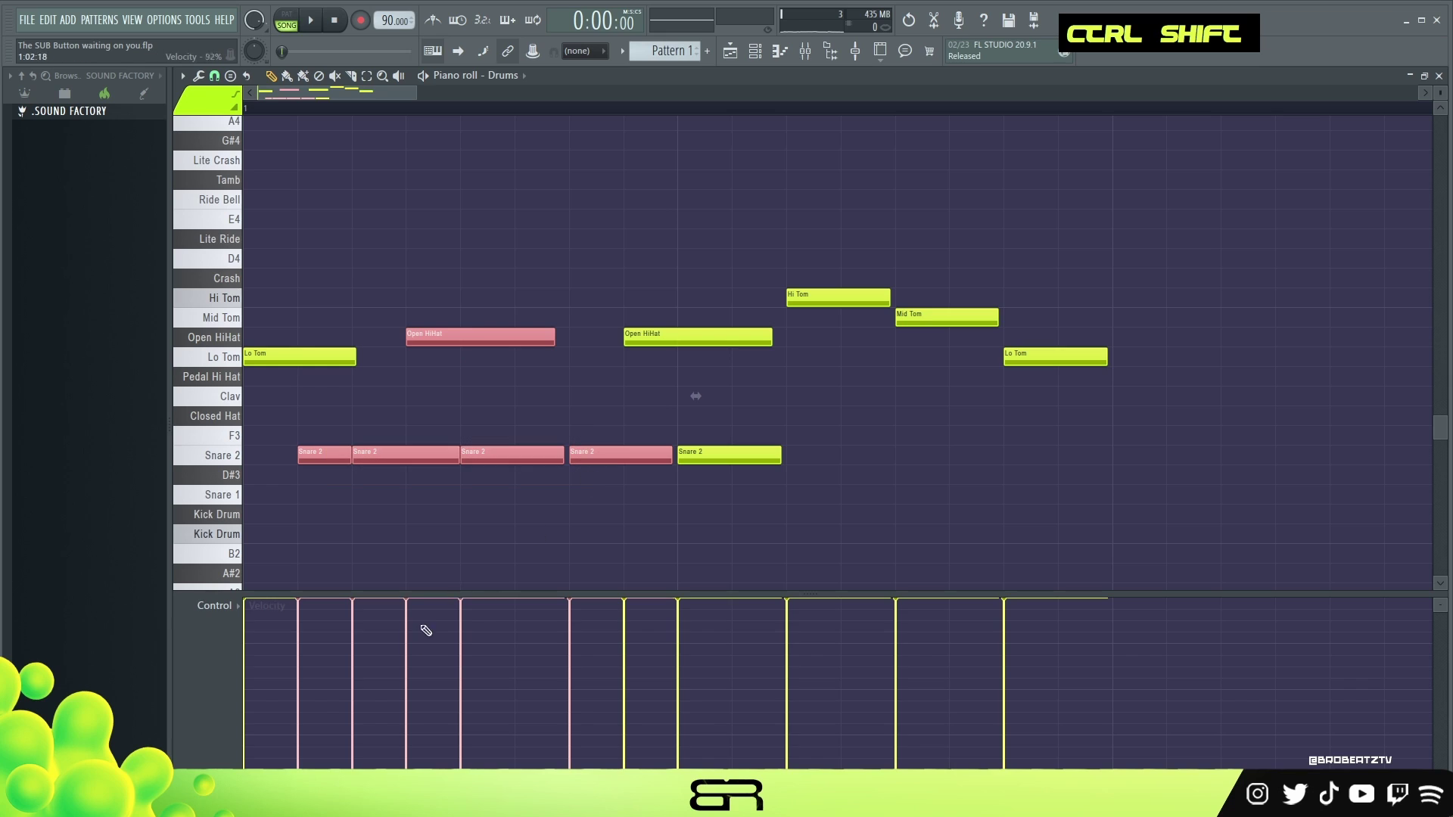
drag(297, 757, 573, 678)
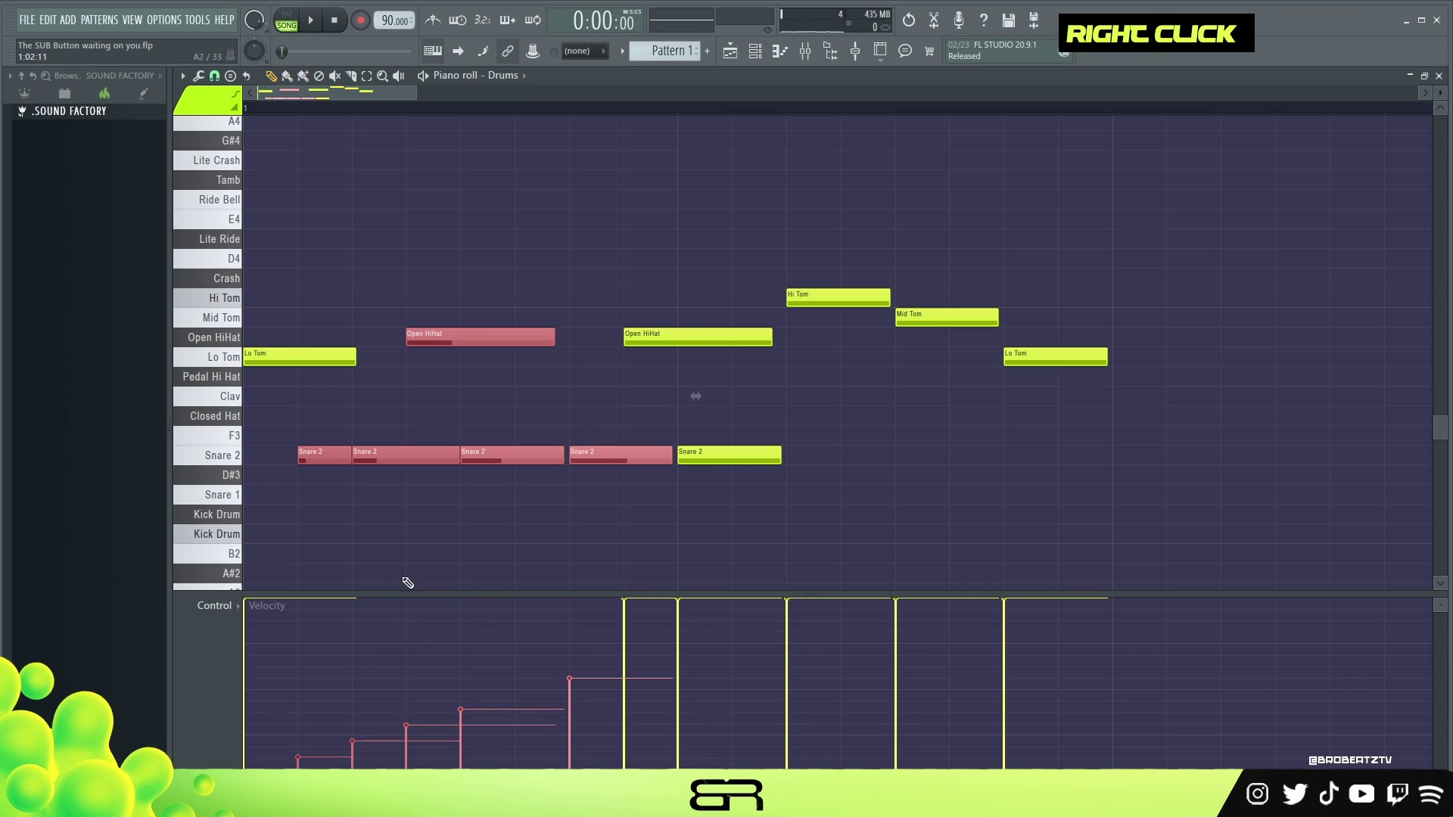
- Lower the velocities of the second Open HiHat and fourth Snare 2 note
scroll(458, 505, up, 3)
drag(313, 429, 333, 476)
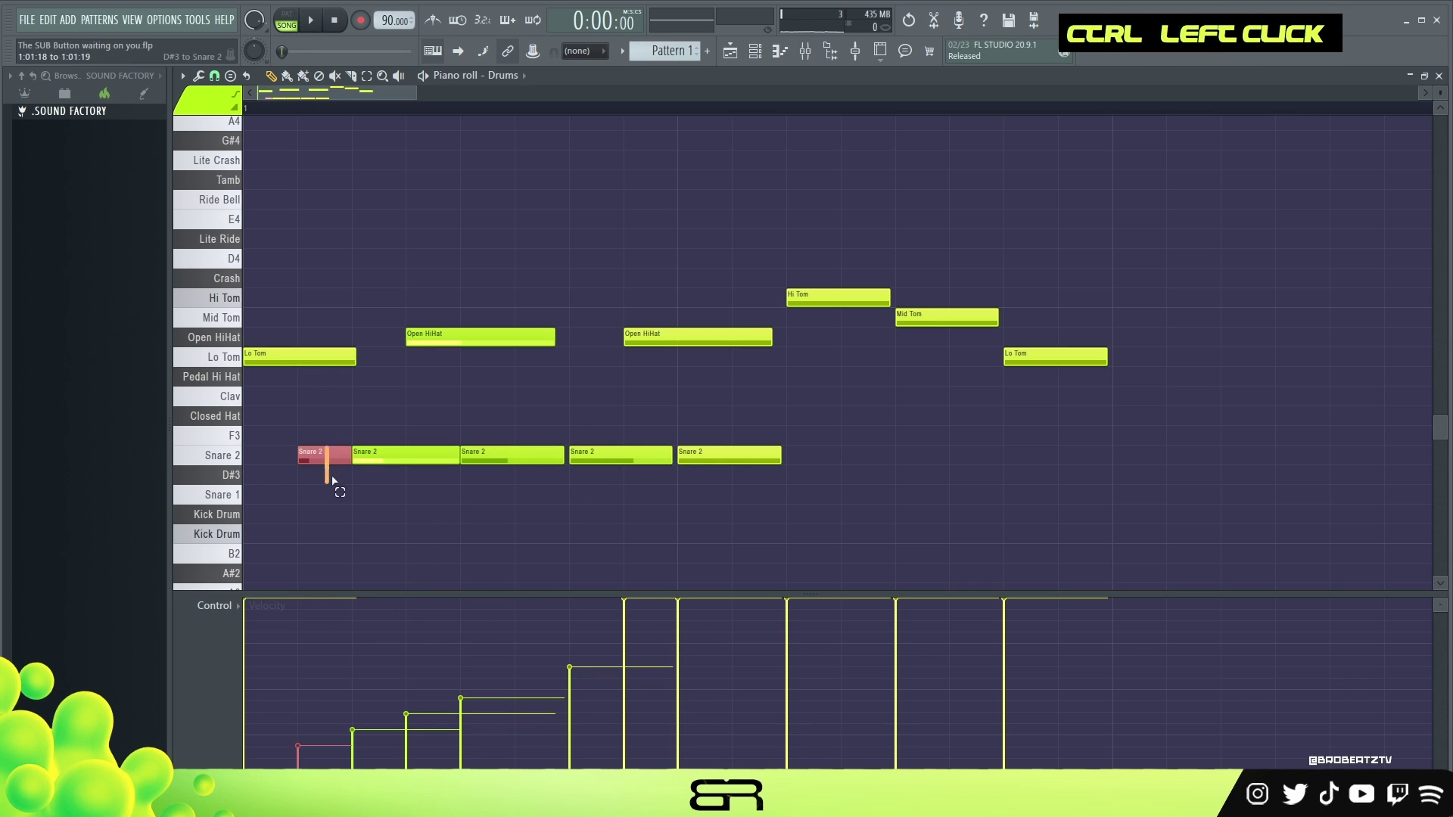
scroll(392, 501, down, 1)
right_click(397, 498)
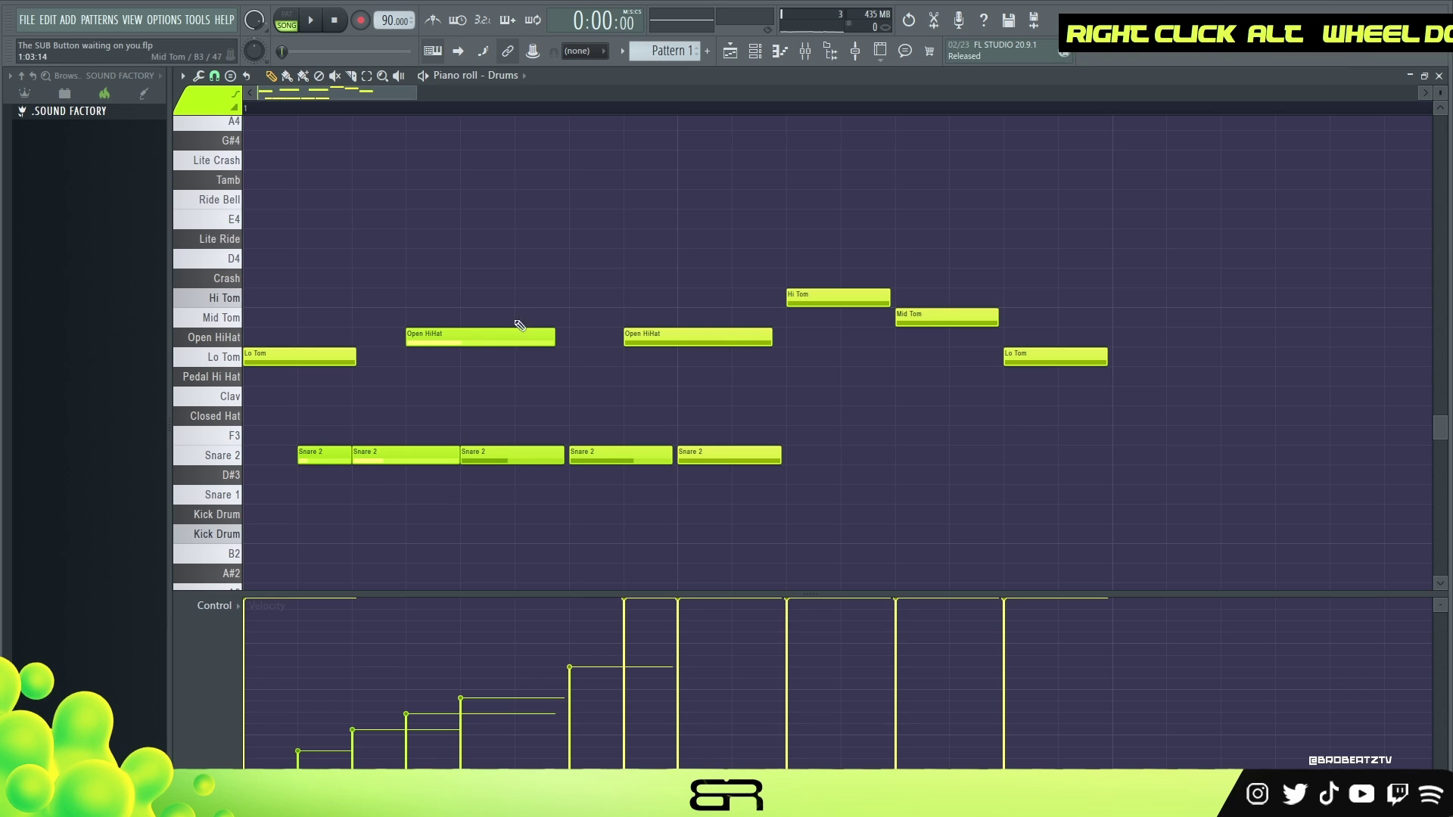
ctrl+click(485, 339)
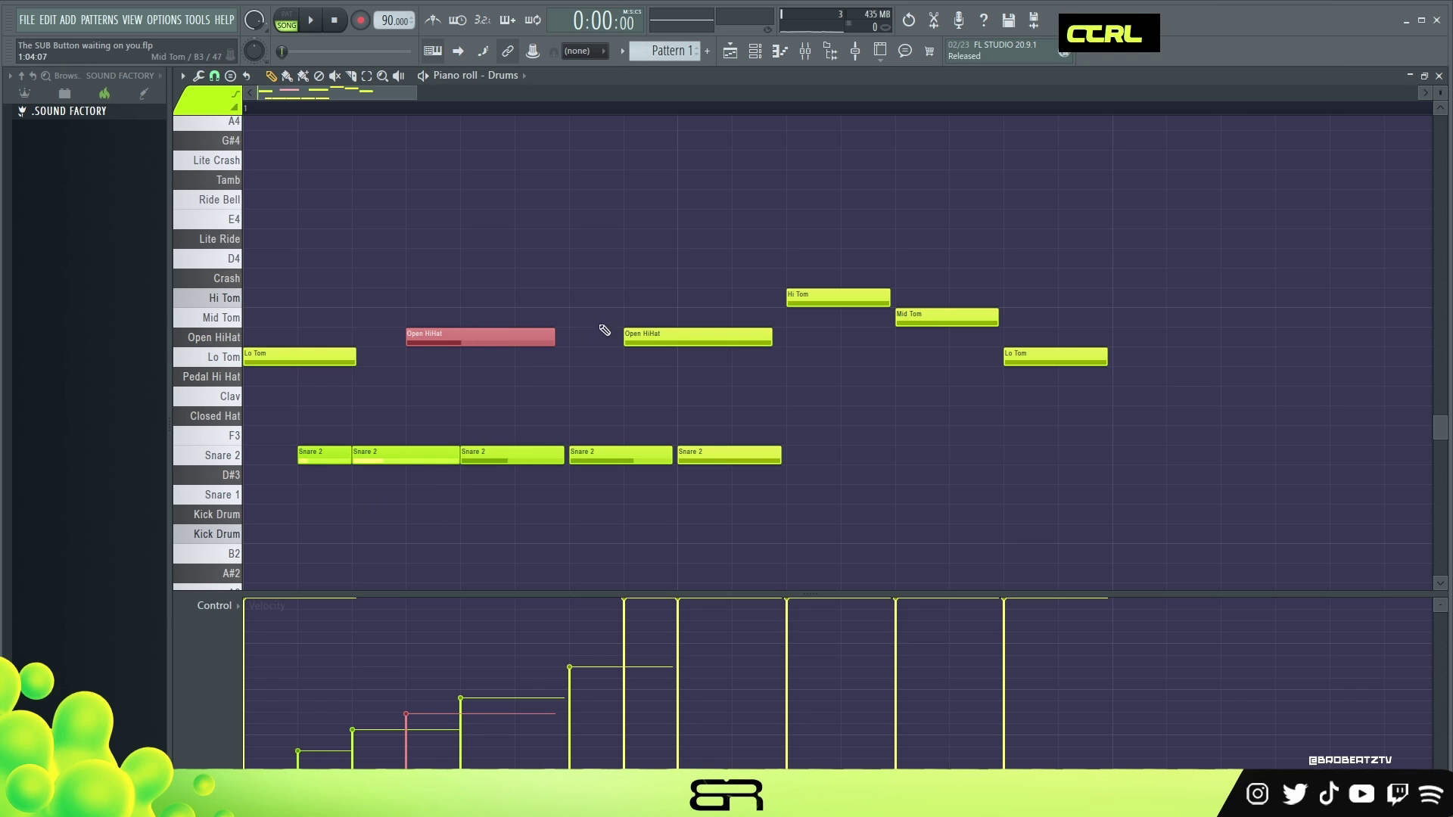
drag(642, 308, 595, 488)
drag(569, 709, 629, 732)
right_click(715, 500)
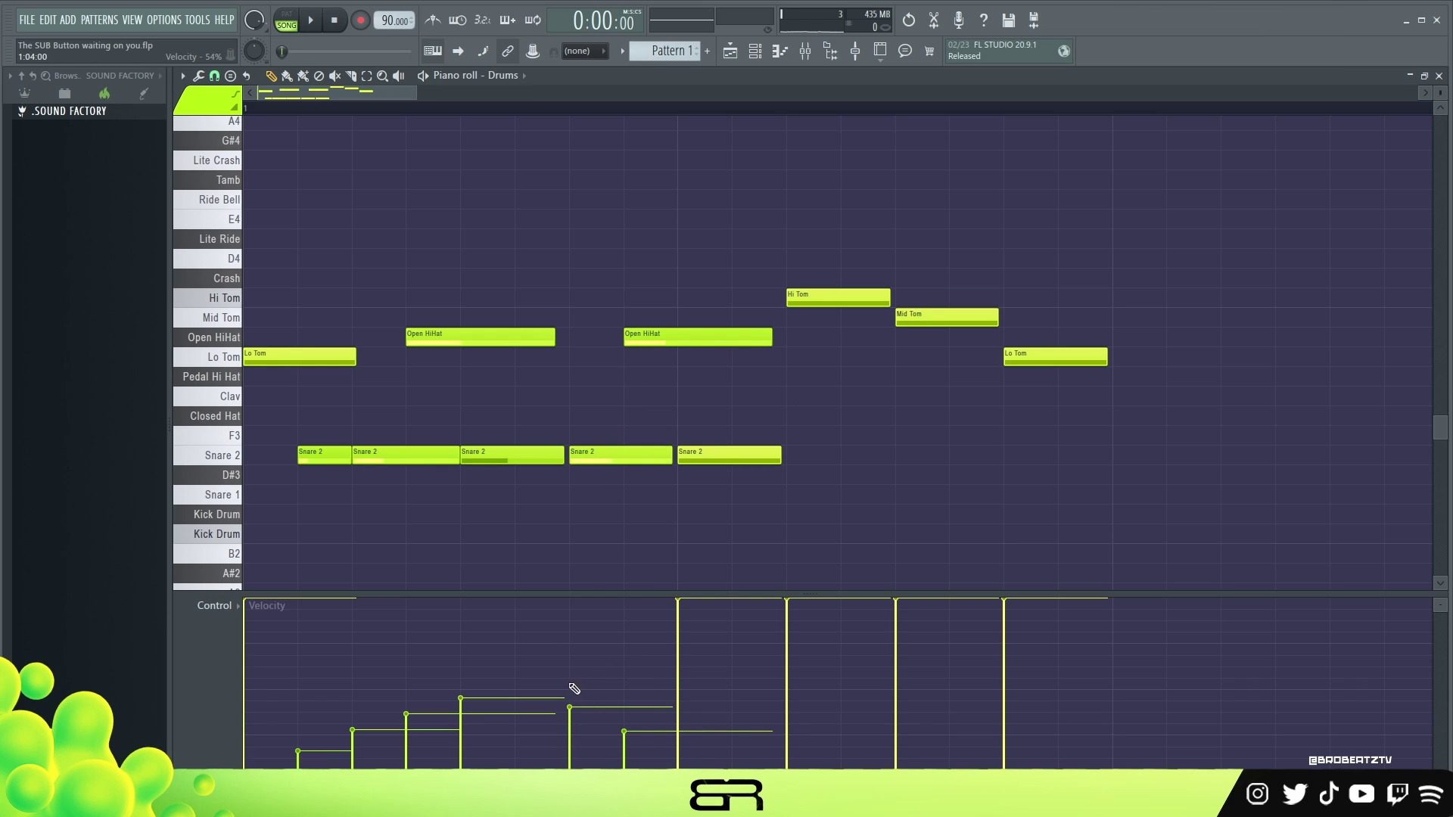
- Ramp the Hi, Mid and Lo Tom velocities and set the last Snare 2 to 91%
ctrl+click(728, 455)
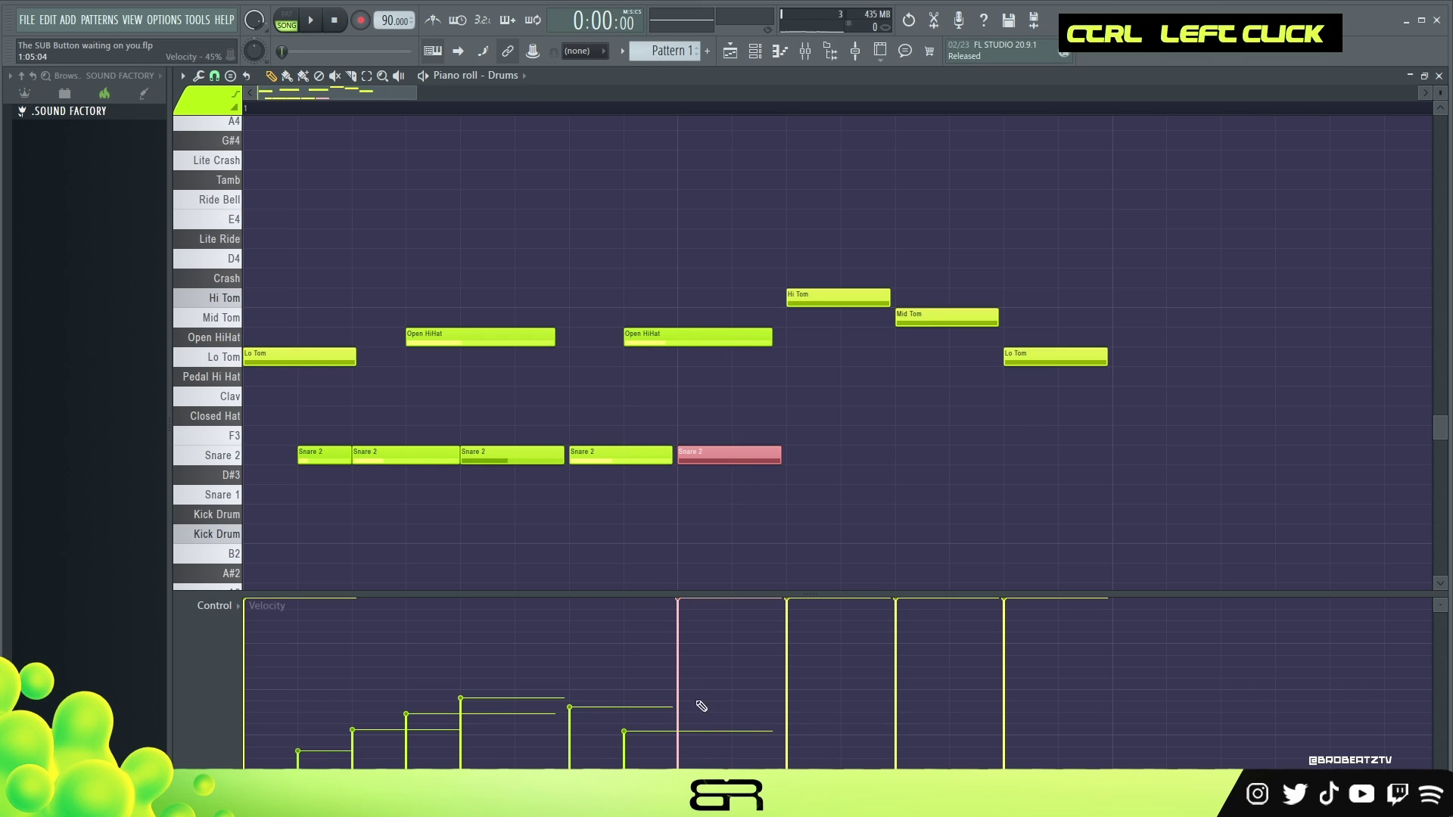
drag(851, 269, 1116, 382)
click(830, 674)
click(899, 664)
double_click(1003, 637)
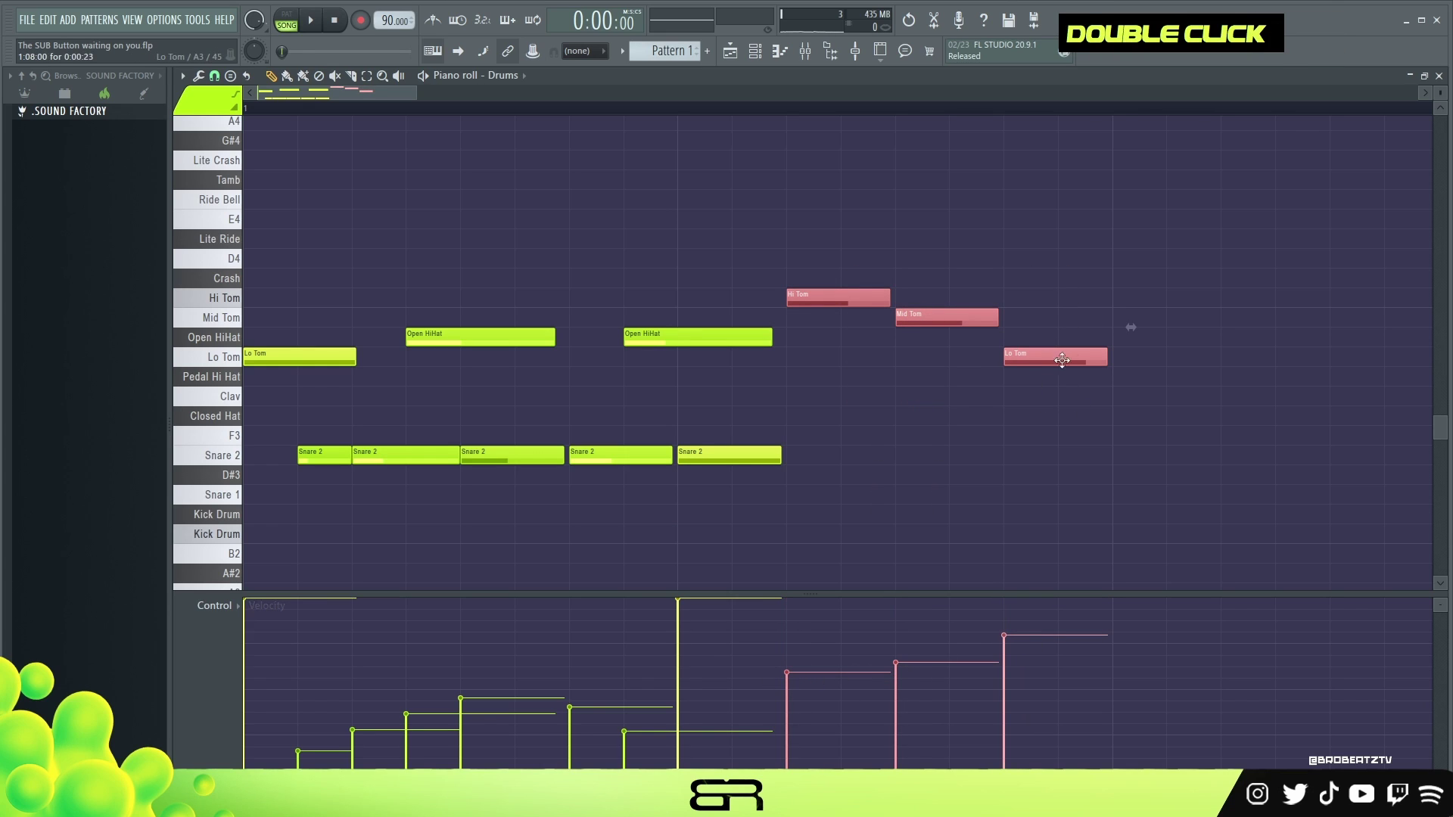
key(space)
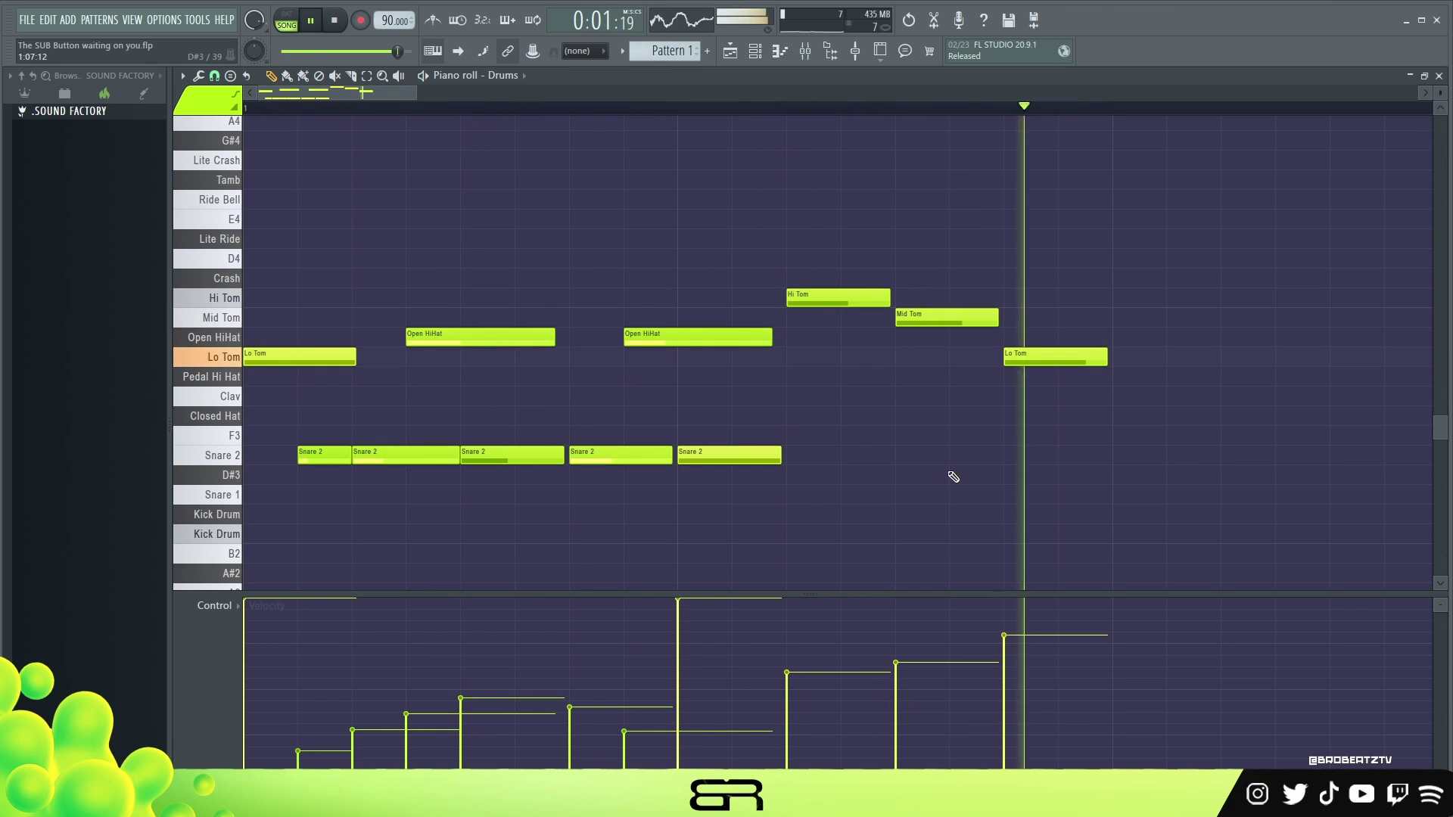
key(space)
right_click(701, 613)
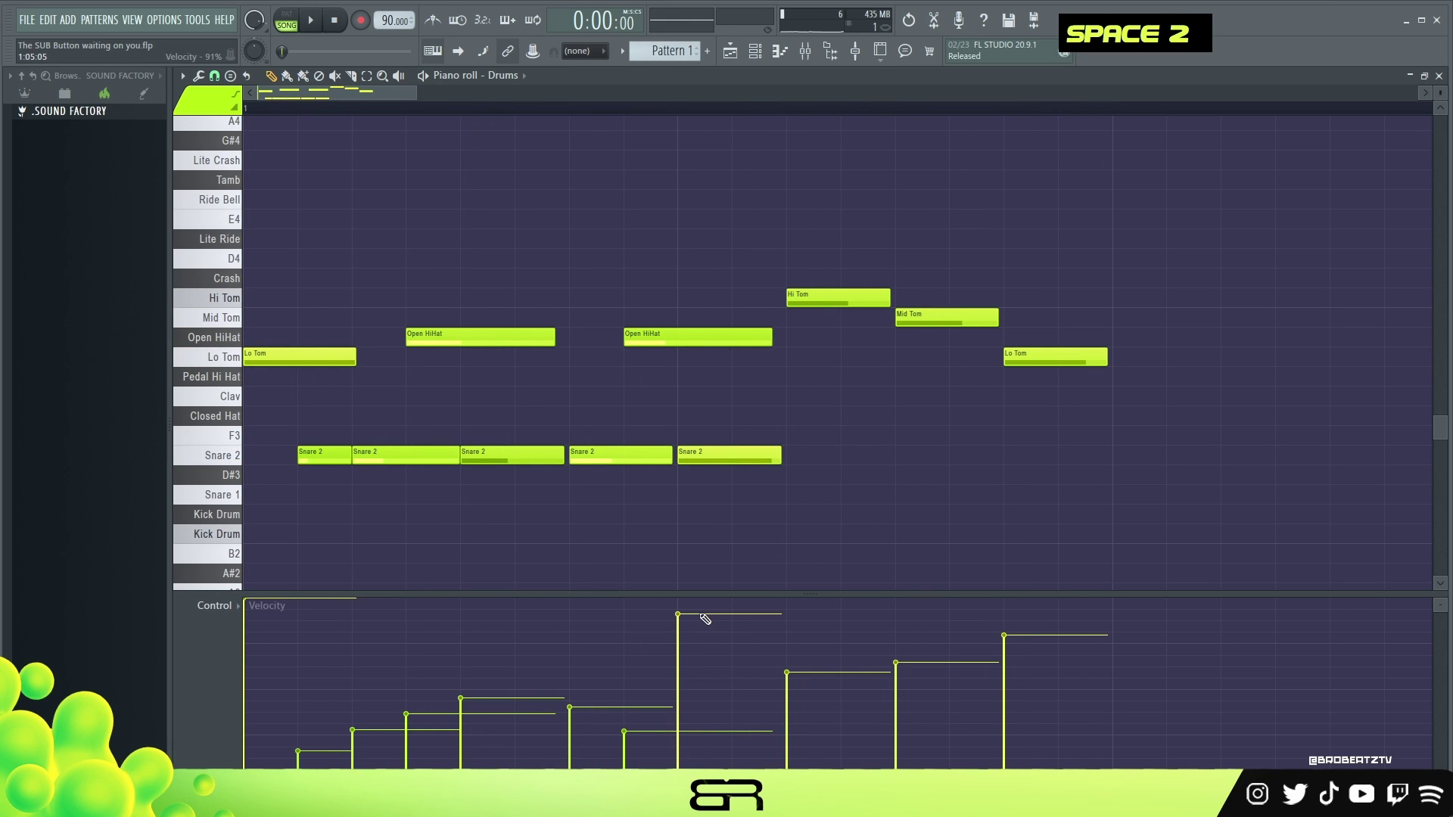
click(215, 76)
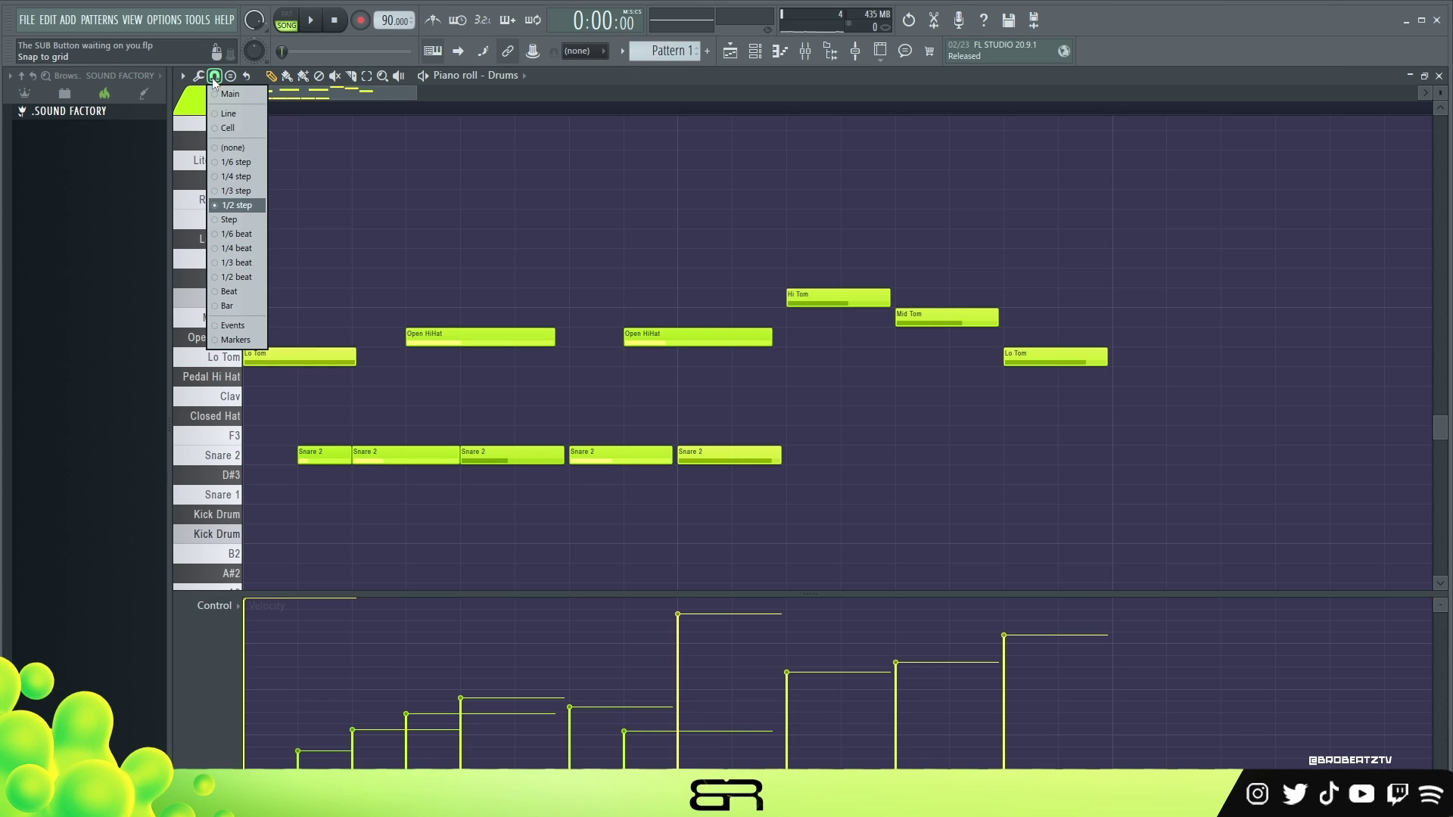
- Select the notes after the opening Lo Tom and snare, and set snapping to 1/6 step
right_click(222, 162)
drag(1165, 212, 379, 487)
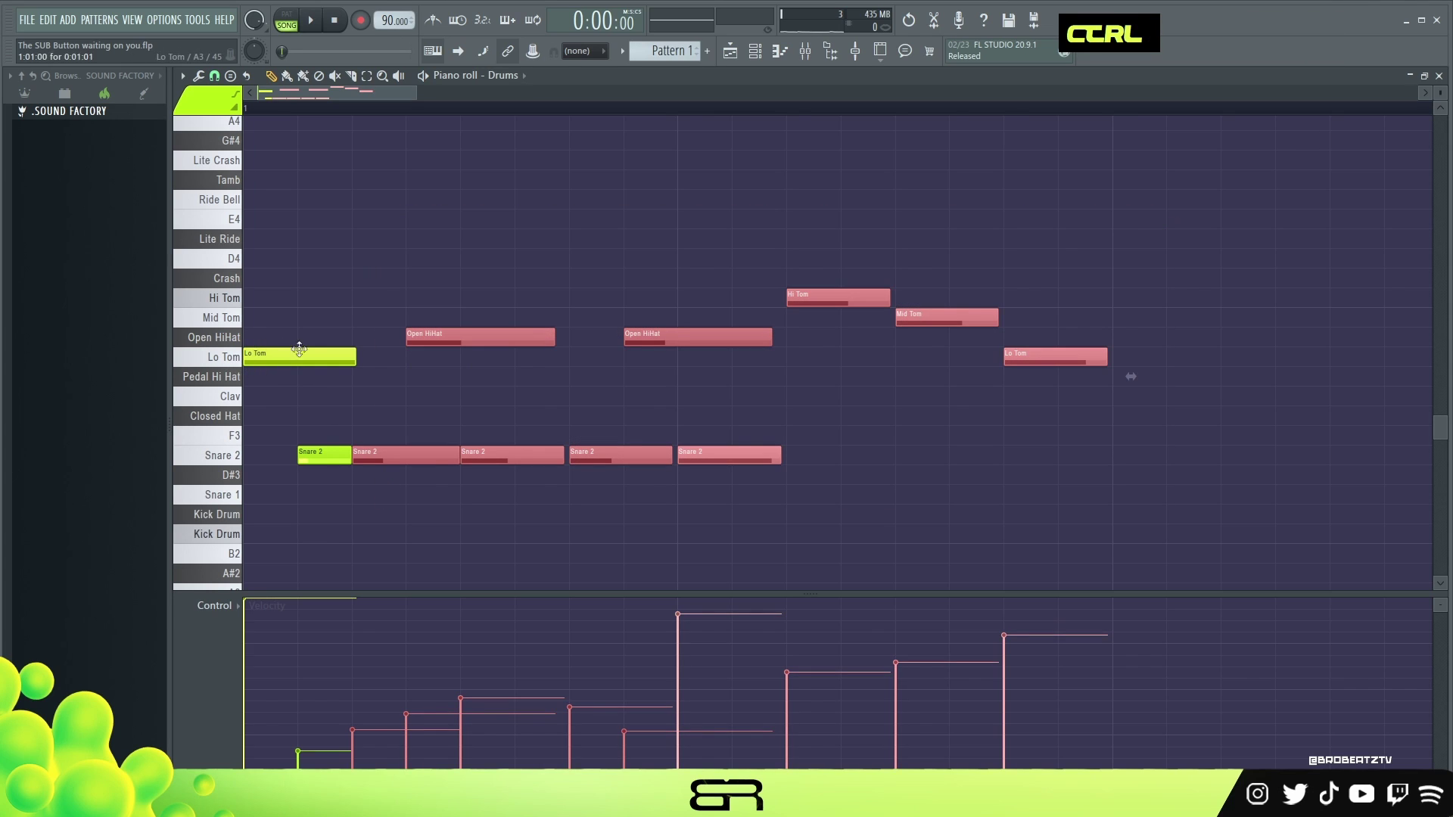
ctrl+shift+click(322, 460)
ctrl+shift+click(314, 462)
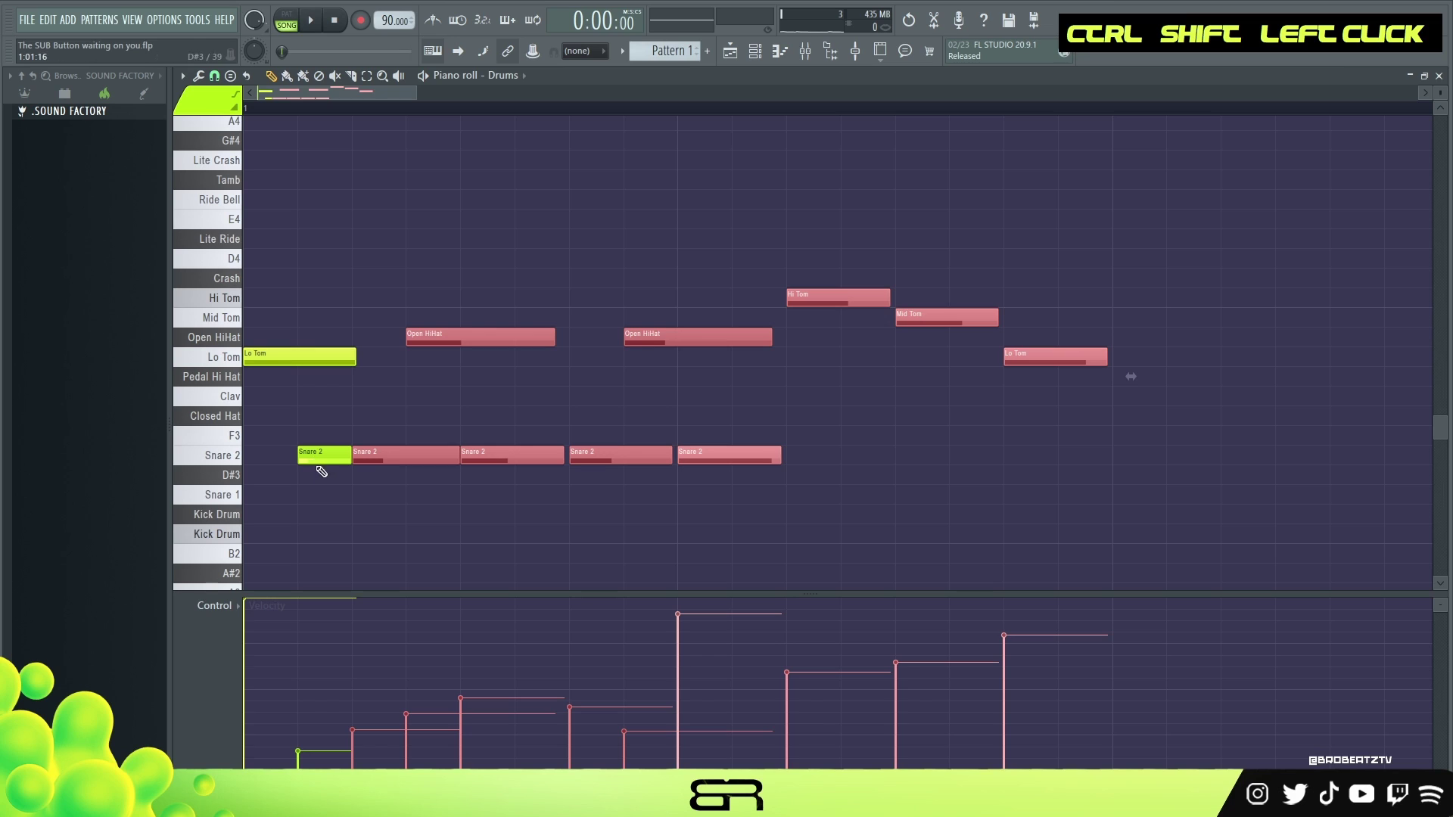
click(214, 76)
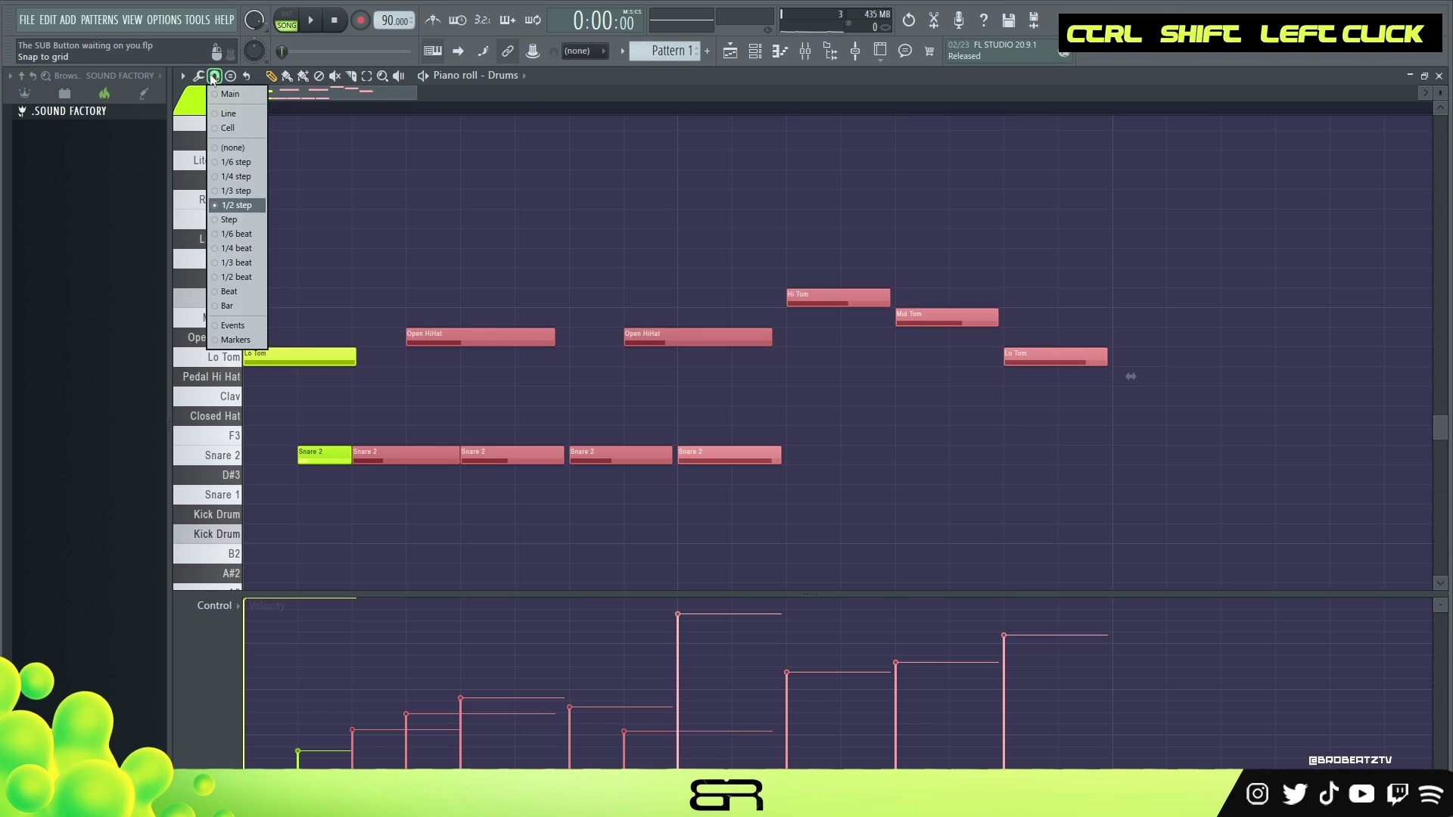
click(215, 163)
- Nudge the selected fill notes slightly later in fine increments
shift+scroll(510, 231, down, 1)
shift+scroll(512, 235, up, 1)
shift+scroll(581, 218, up, 1)
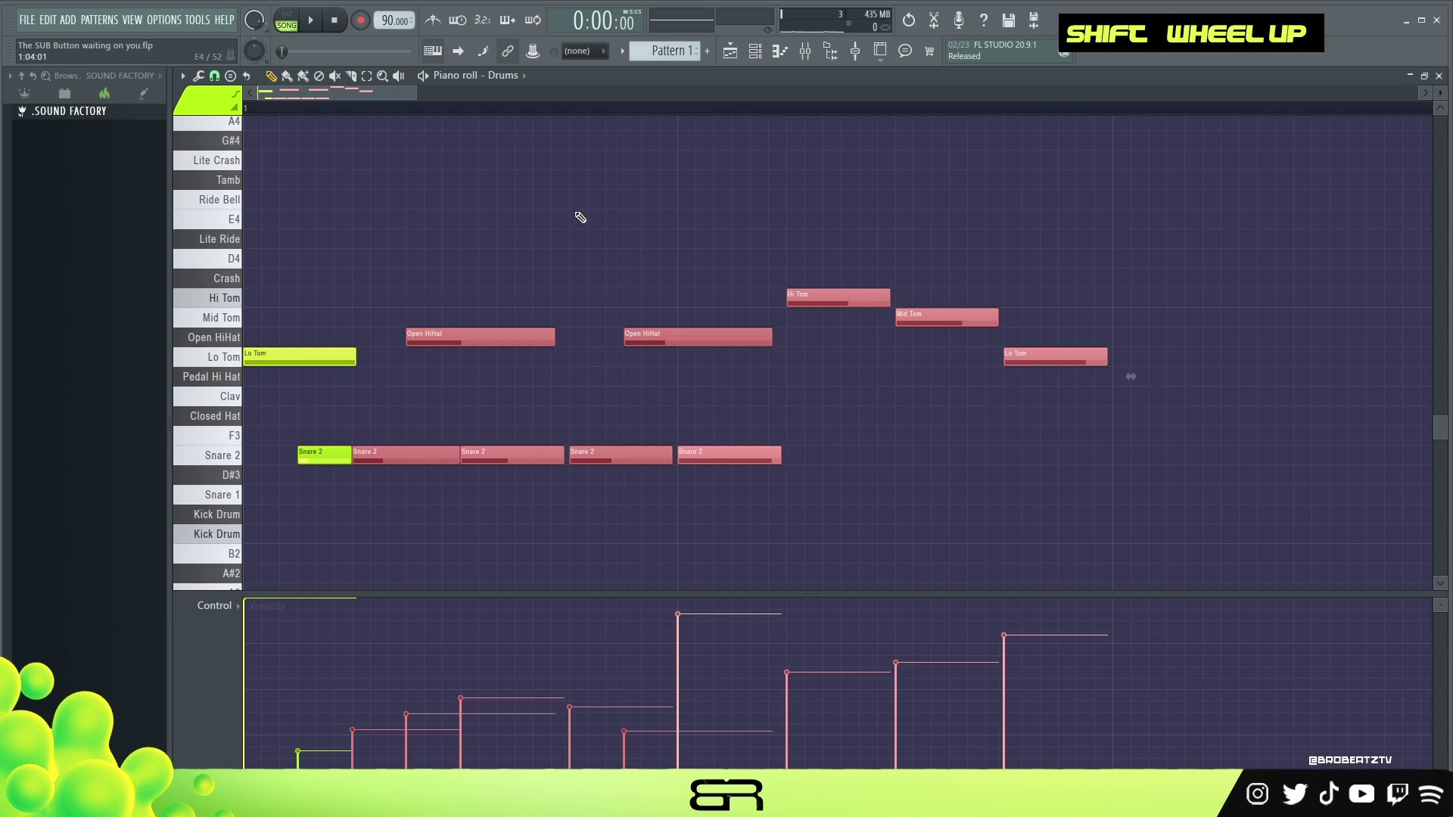
shift+scroll(511, 246, down, 1)
shift+scroll(511, 246, up, 1)
shift+scroll(511, 246, down, 1)
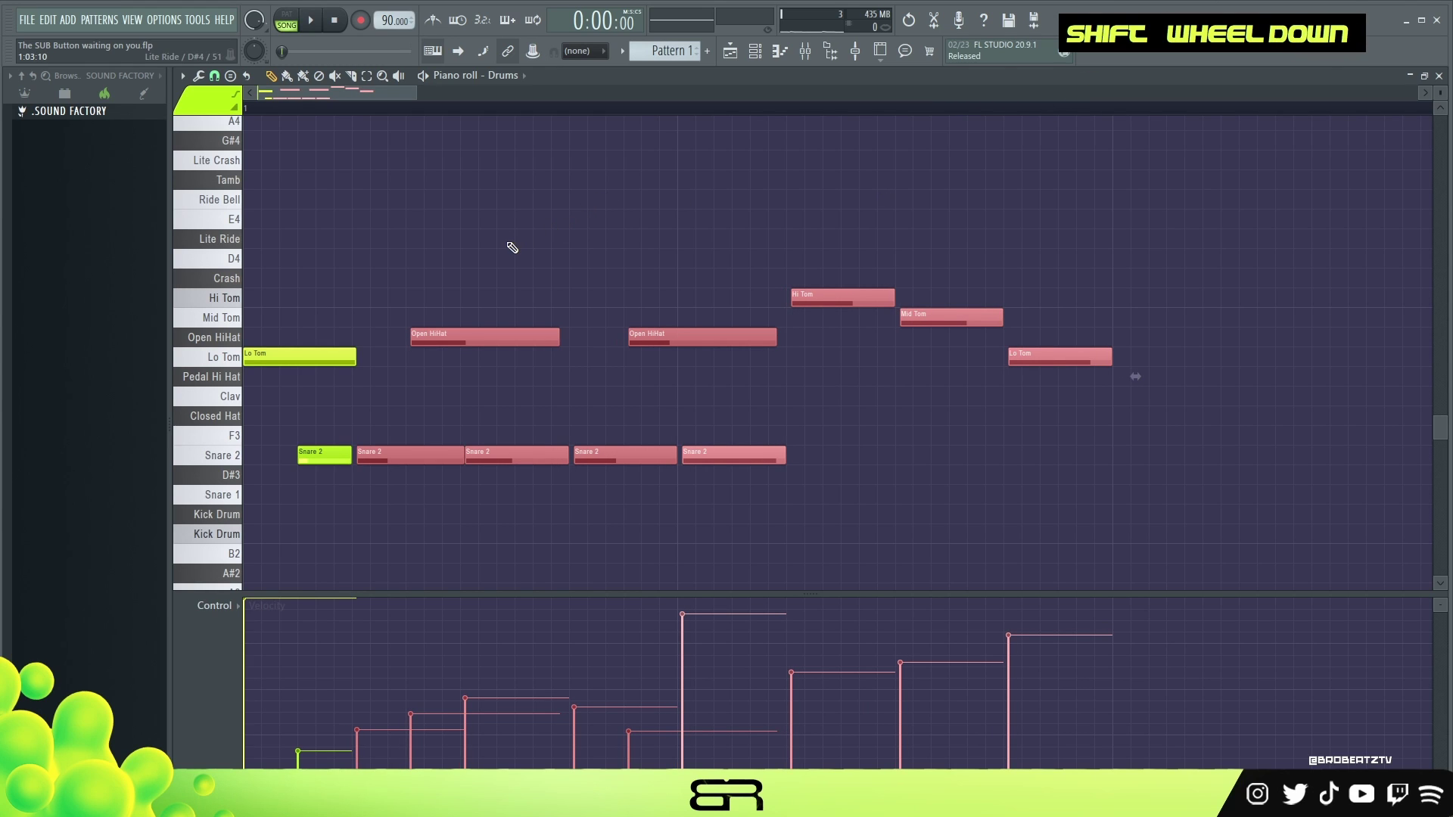
shift+scroll(510, 244, down, 2)
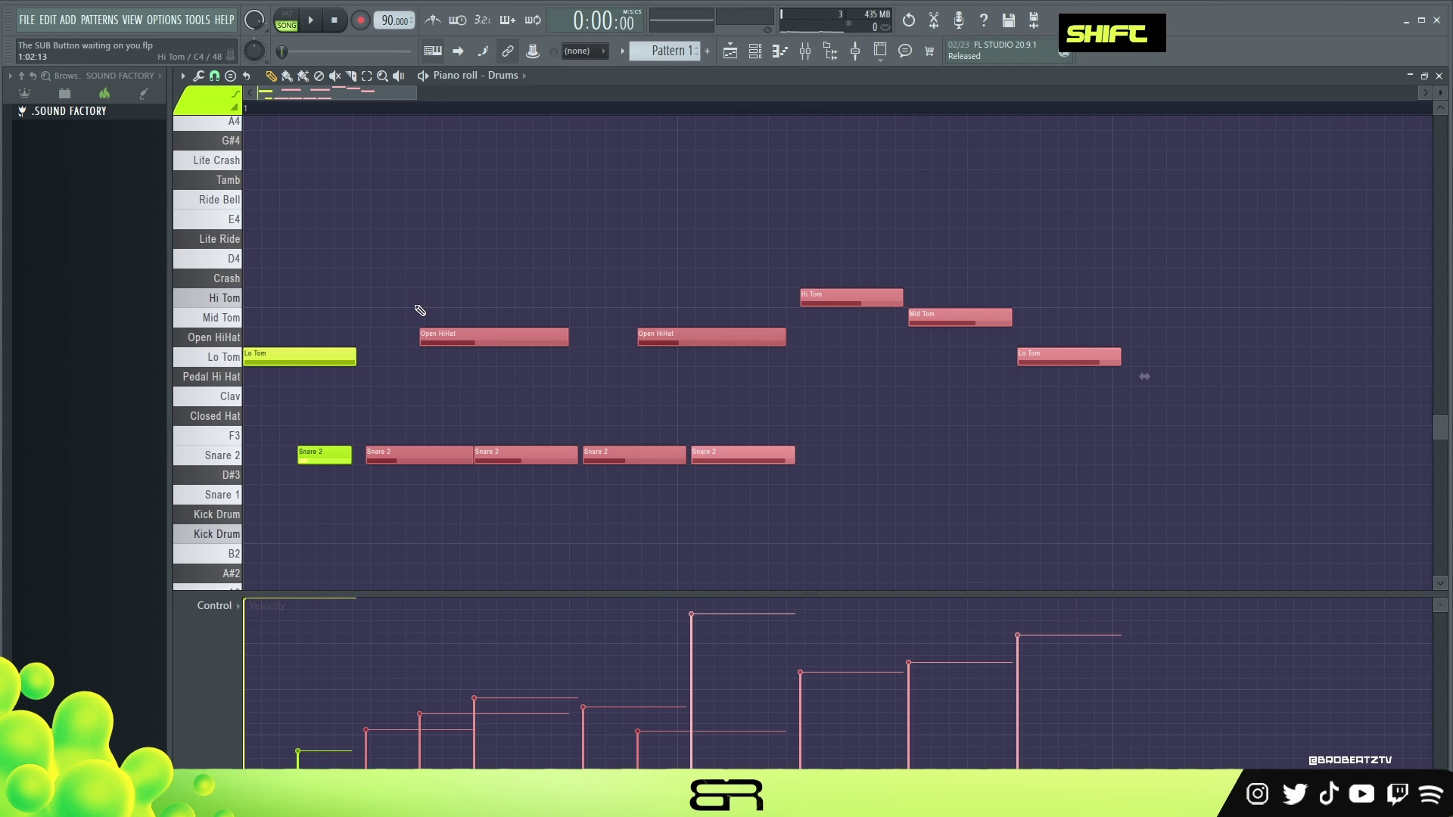
scroll(412, 124, up, 1)
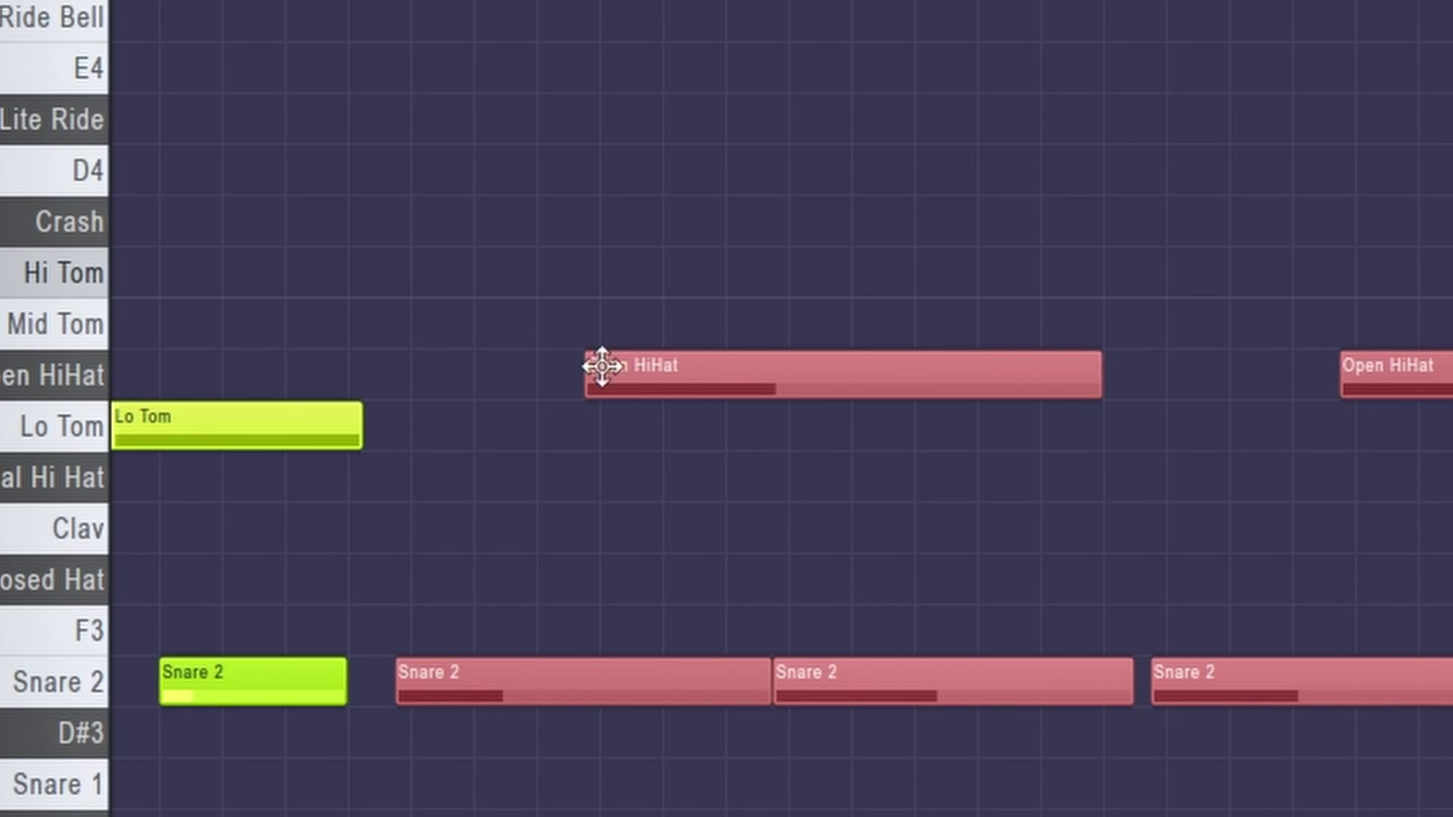
shift+scroll(590, 312, up, 6)
shift+scroll(591, 316, down, 6)
shift+scroll(594, 321, up, 3)
shift+scroll(595, 324, down, 3)
mouse_move(373, 92)
mouse_down()
mouse_move(432, 99)
mouse_move(394, 99)
mouse_up()
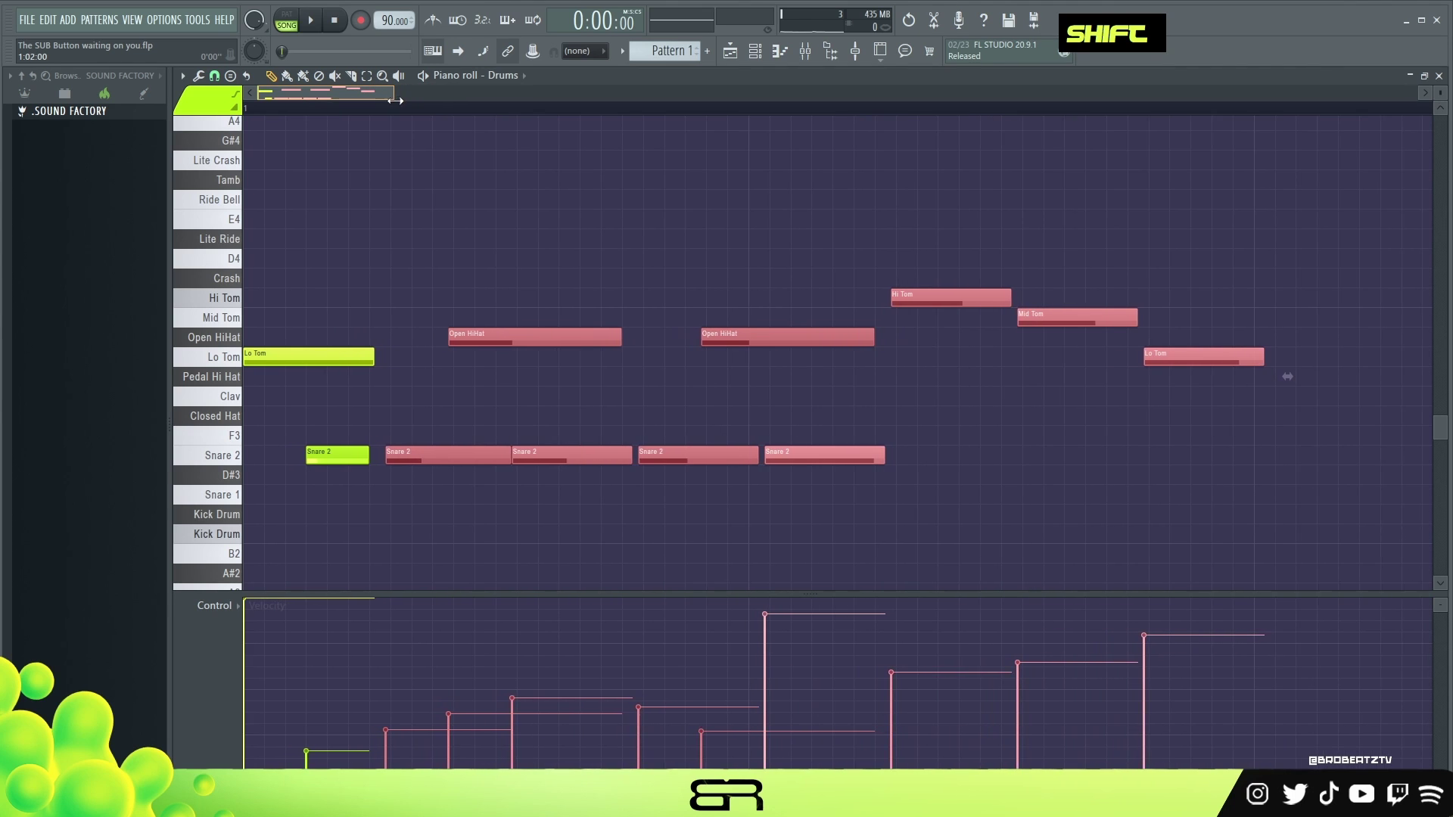
- Preview the fill and push the second Open HiHat just off the grid
key(space)
key(space)
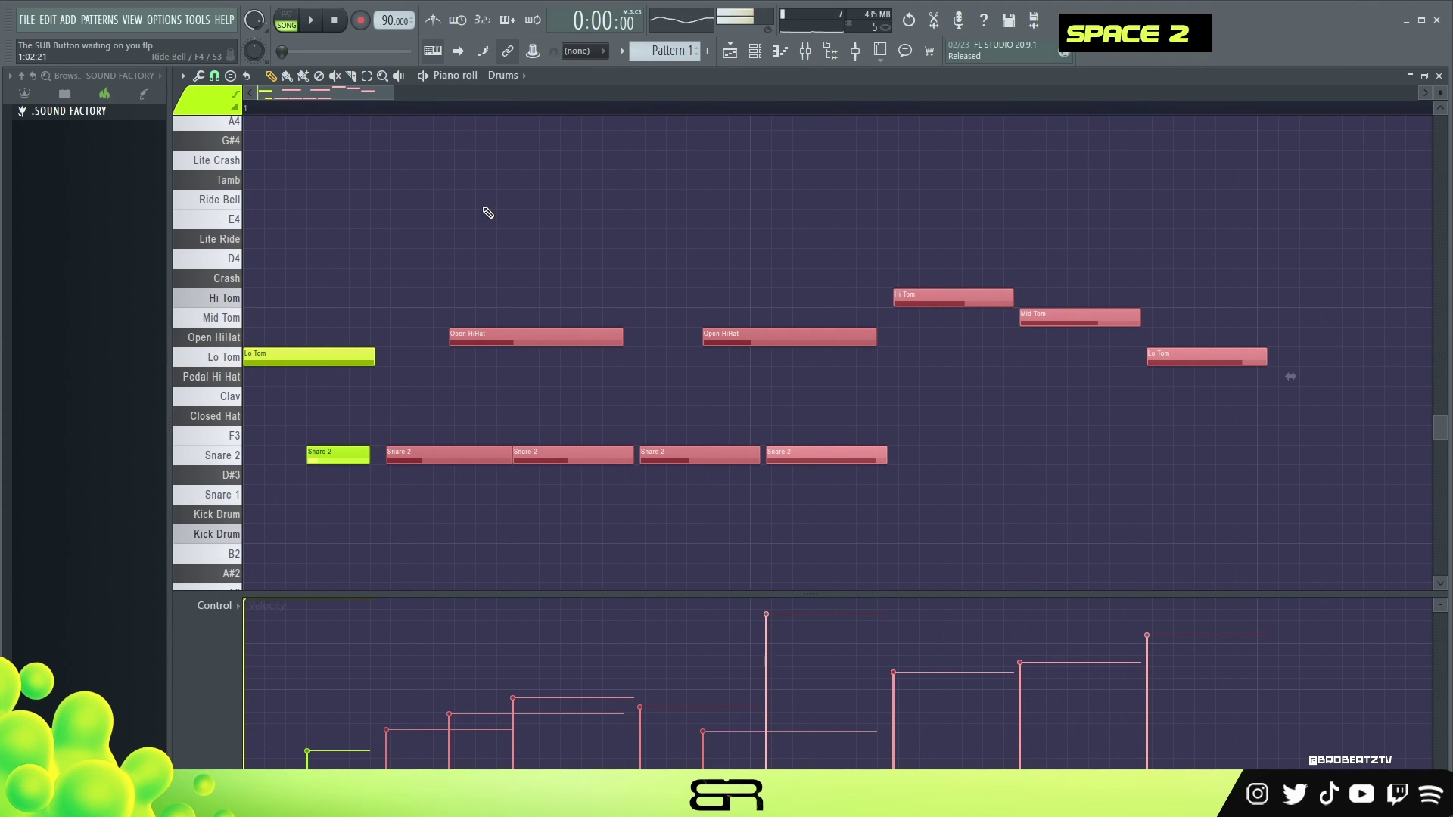
shift+scroll(494, 216, up, 1)
right_click(505, 217)
key(space)
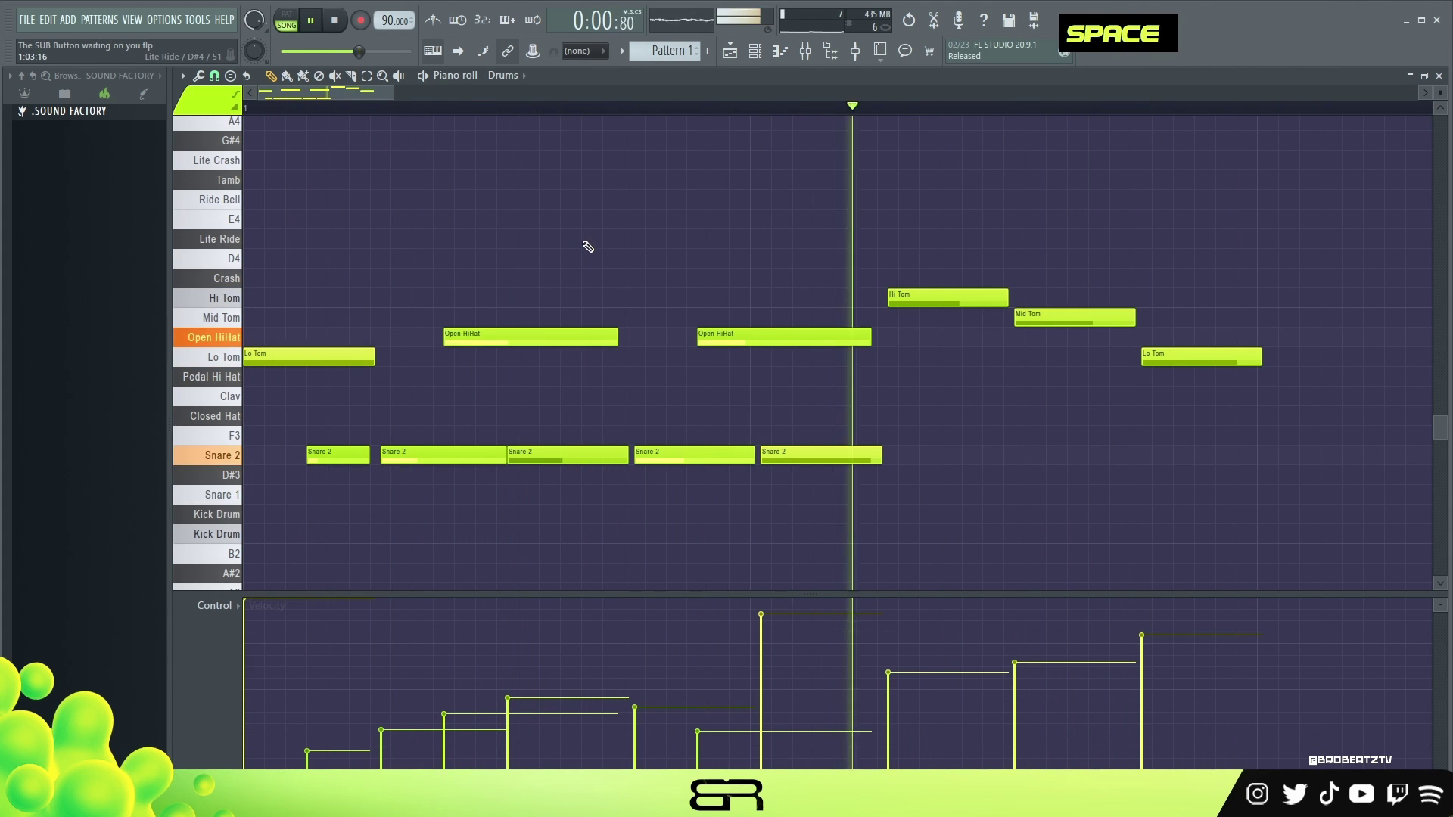
key(space)
right_click(701, 352)
ctrl+click(742, 338)
scroll(742, 363, down, 1)
right_click(1037, 305)
right_click(1075, 395)
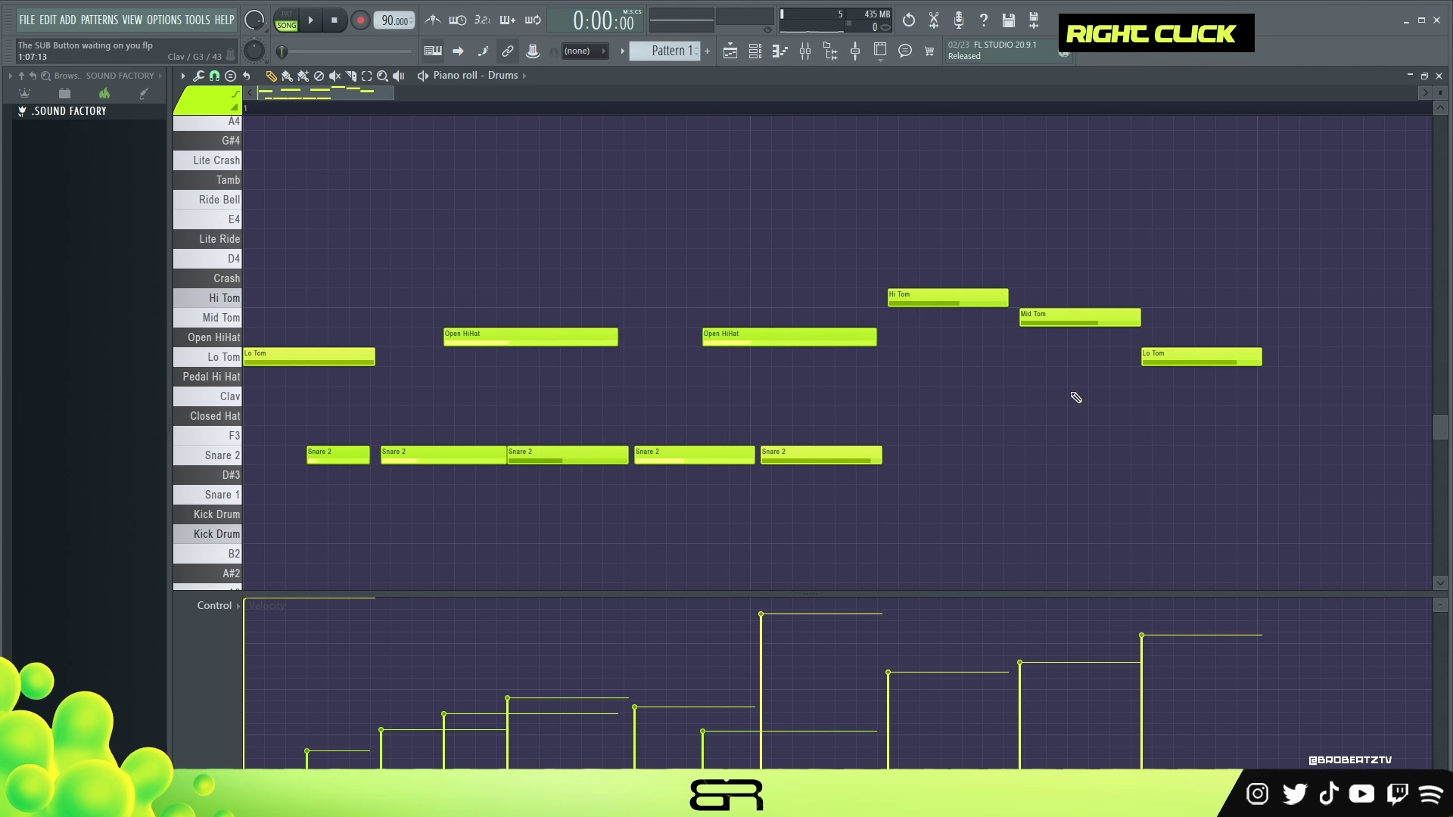
key(space)
key(space)
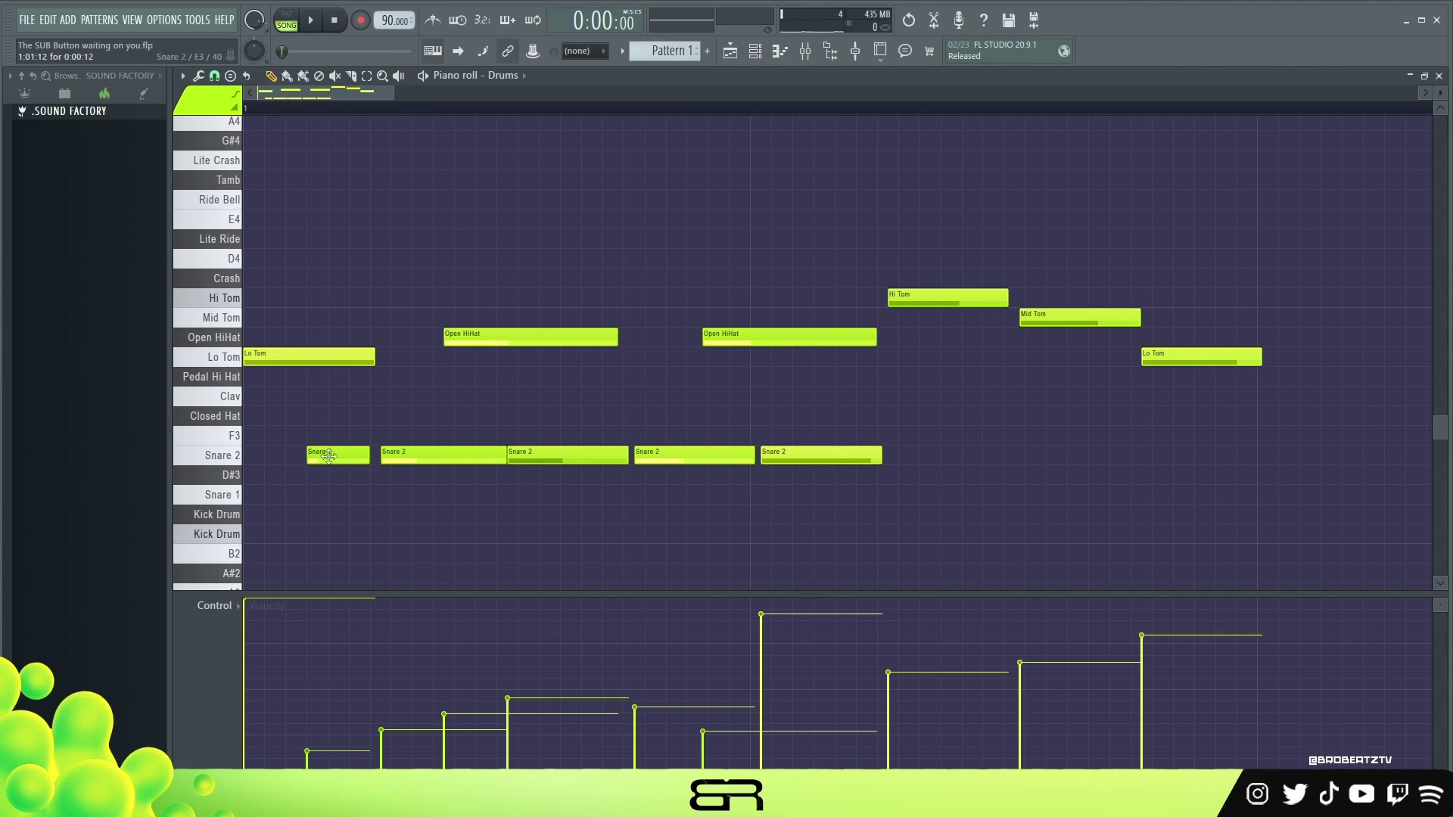
- Show Fine pitch in the event lane and raise the first snare to +30 cents
right_click(220, 608)
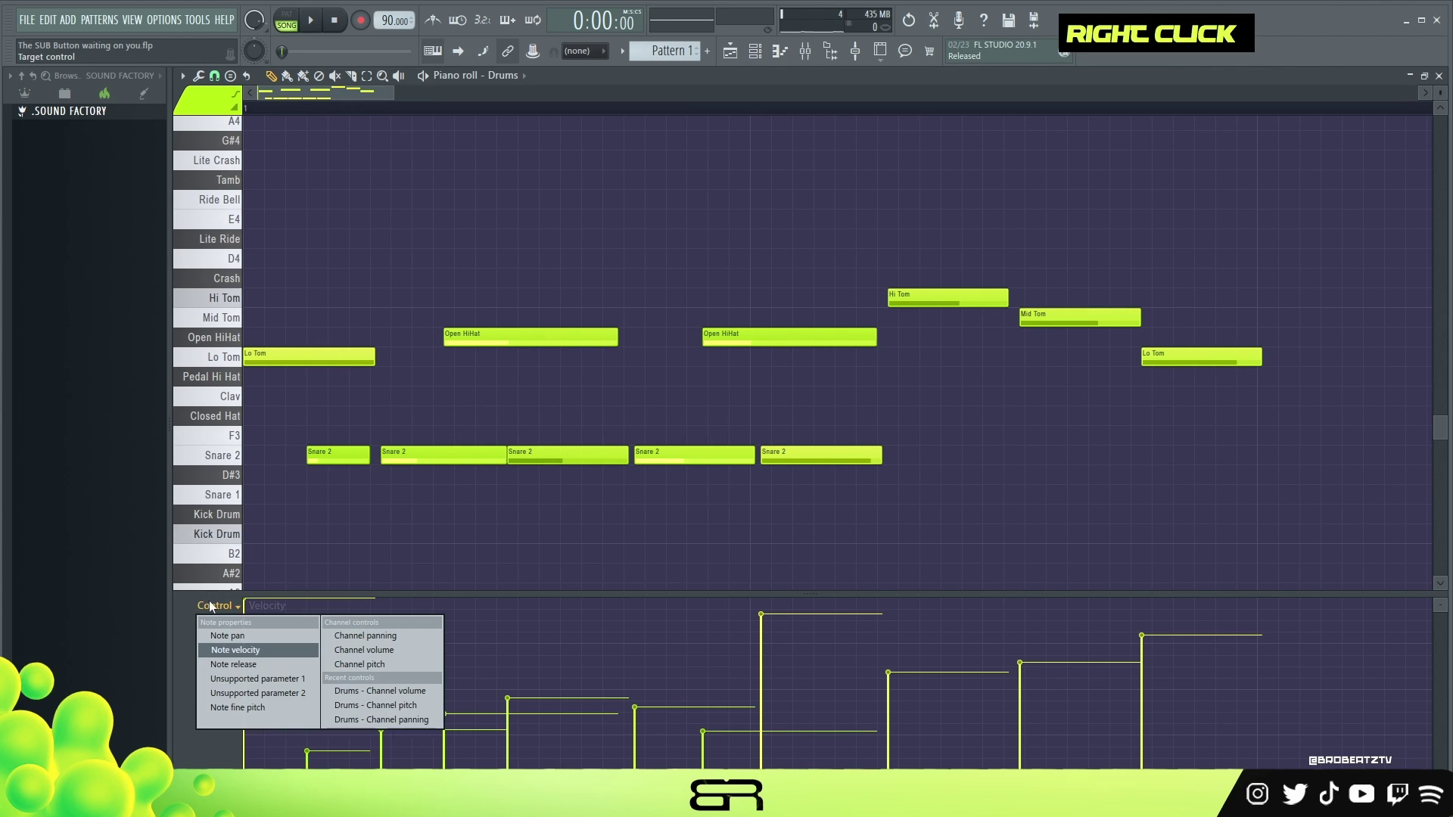
click(225, 706)
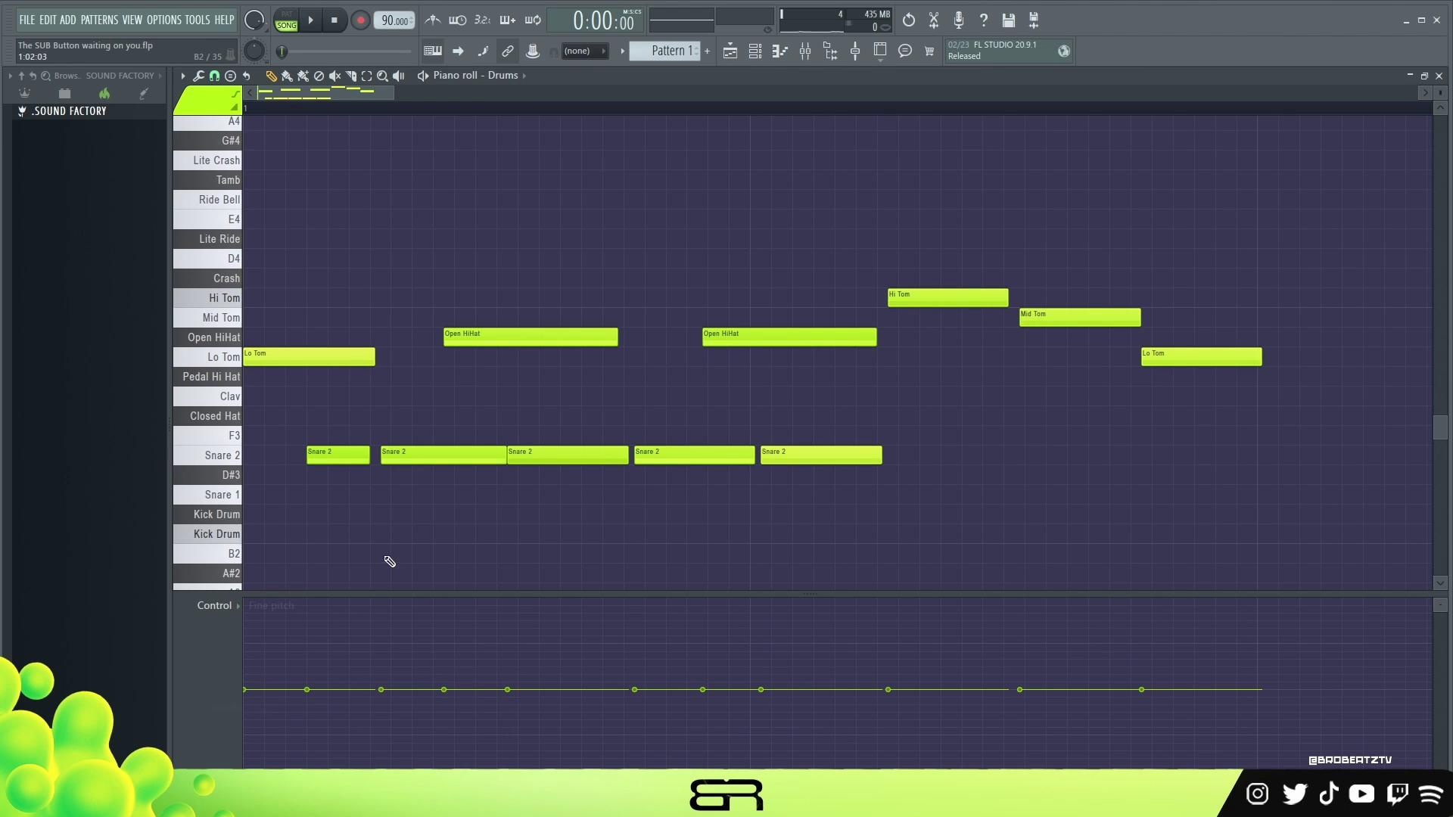
key(ctrl)
drag(309, 651, 323, 681)
key(shift)
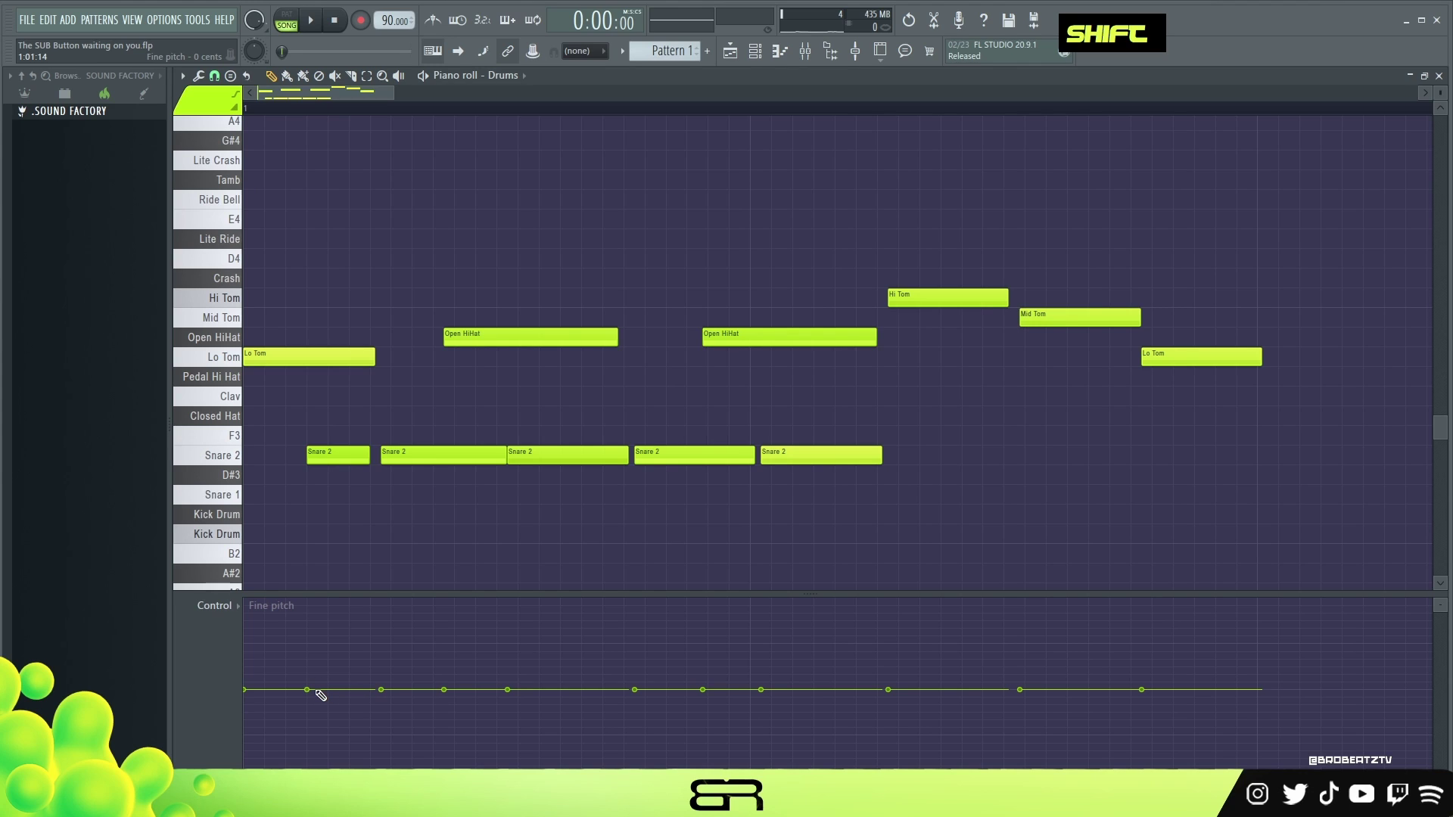
right_click(364, 457)
- Select the five Snare 2 notes with a Ctrl marquee
key(ctrl)
drag(285, 425, 872, 495)
click(594, 525)
key(ctrl)
drag(302, 427, 892, 484)
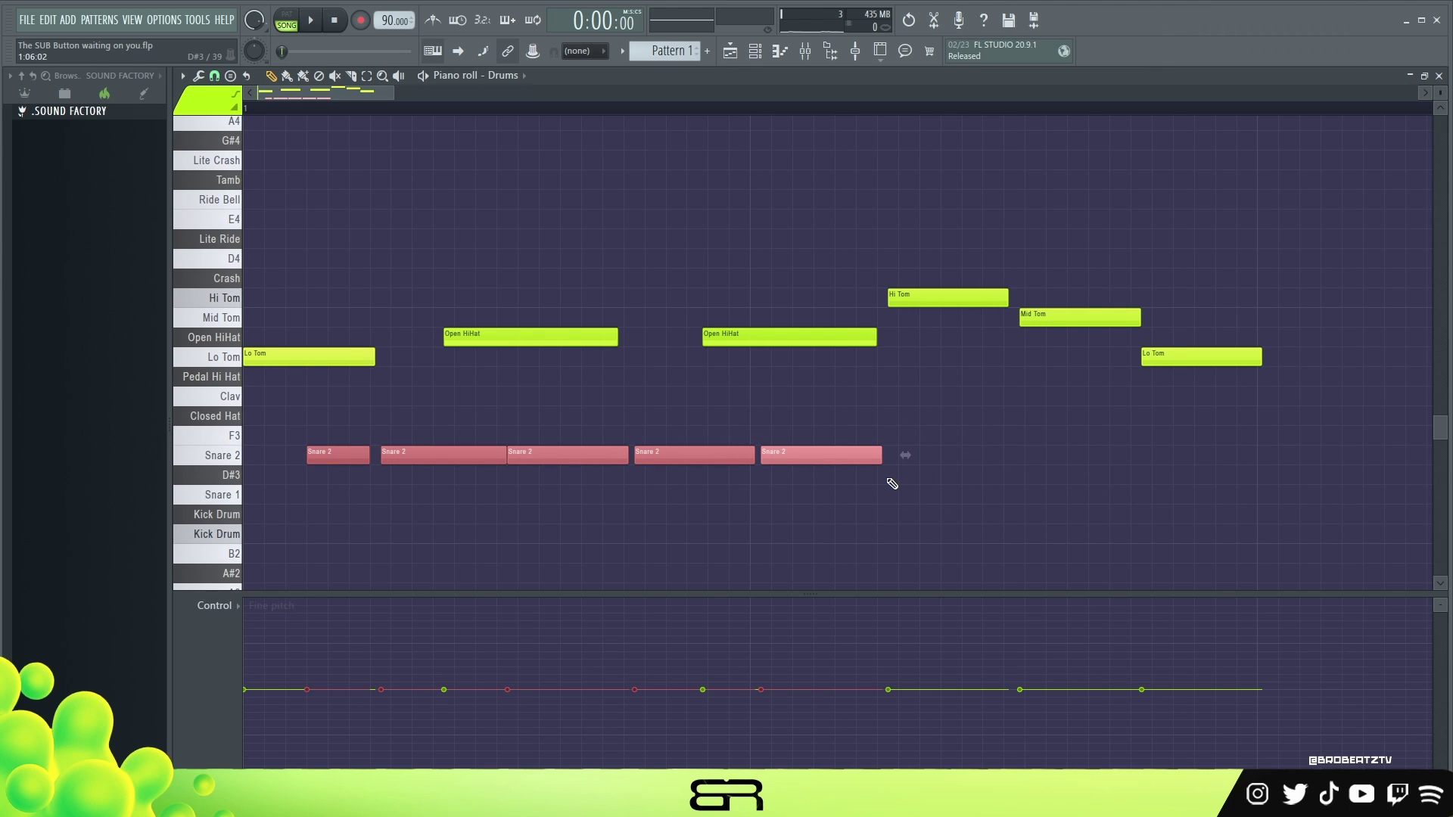
right_click(846, 512)
drag(302, 429, 896, 487)
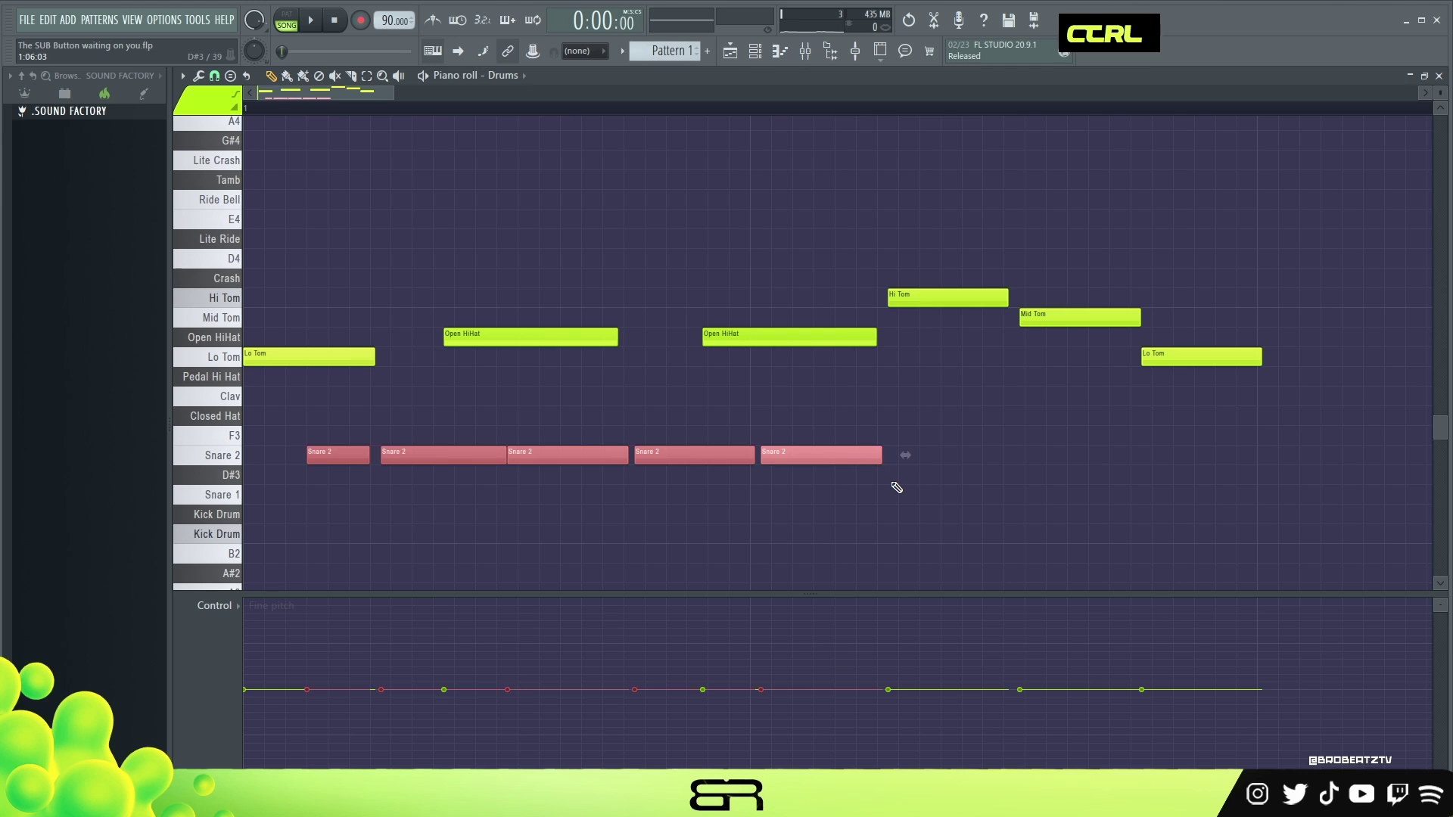
ctrl+click(856, 463)
right_click(857, 485)
drag(311, 426, 833, 486)
right_click(705, 492)
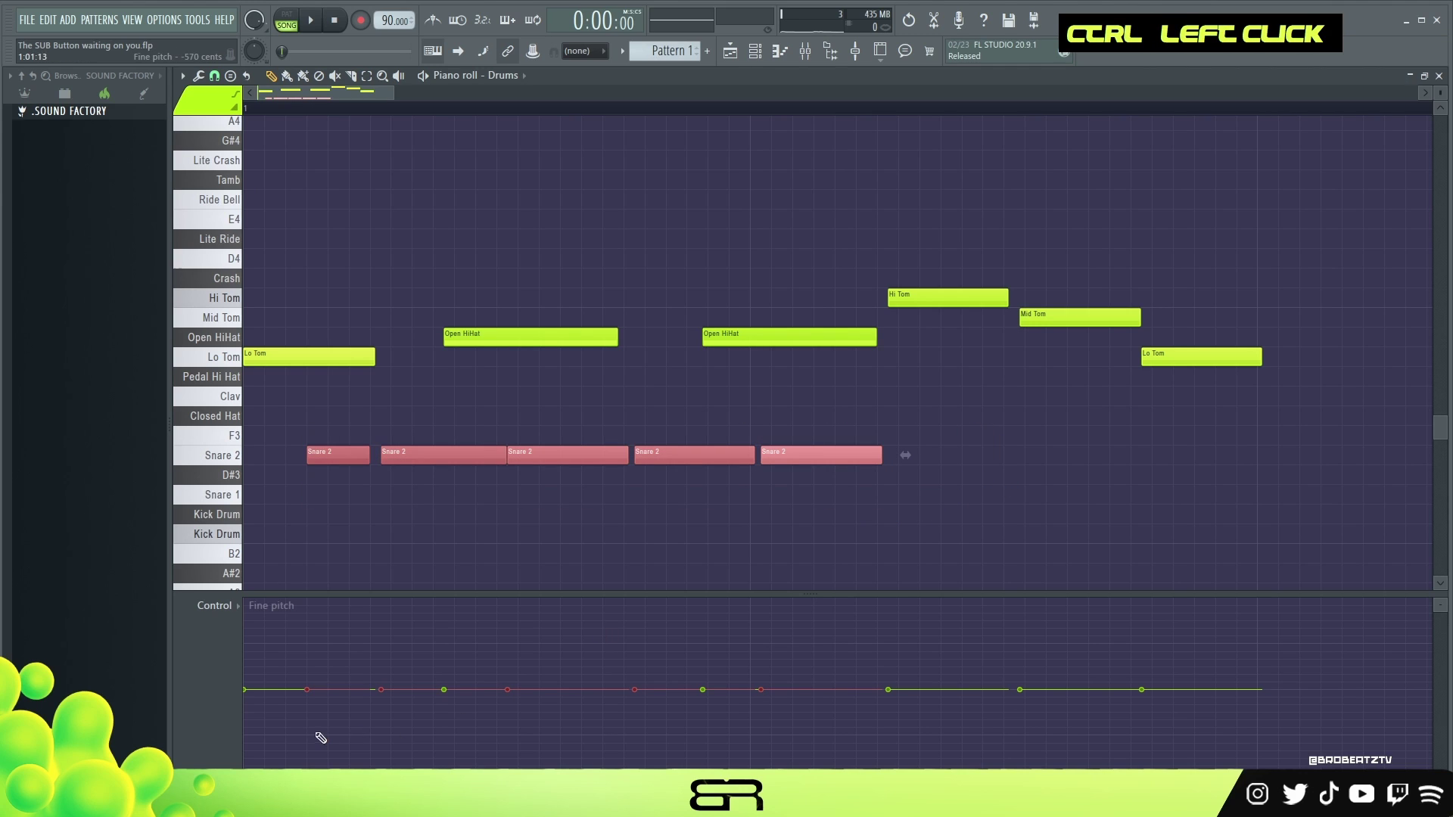
- Draw rising fine-pitch steps across the Snare 2 notes and preview the fill
mouse_move(305, 695)
mouse_down()
mouse_move(498, 681)
mouse_move(788, 636)
mouse_up()
ctrl+click(804, 257)
key(space)
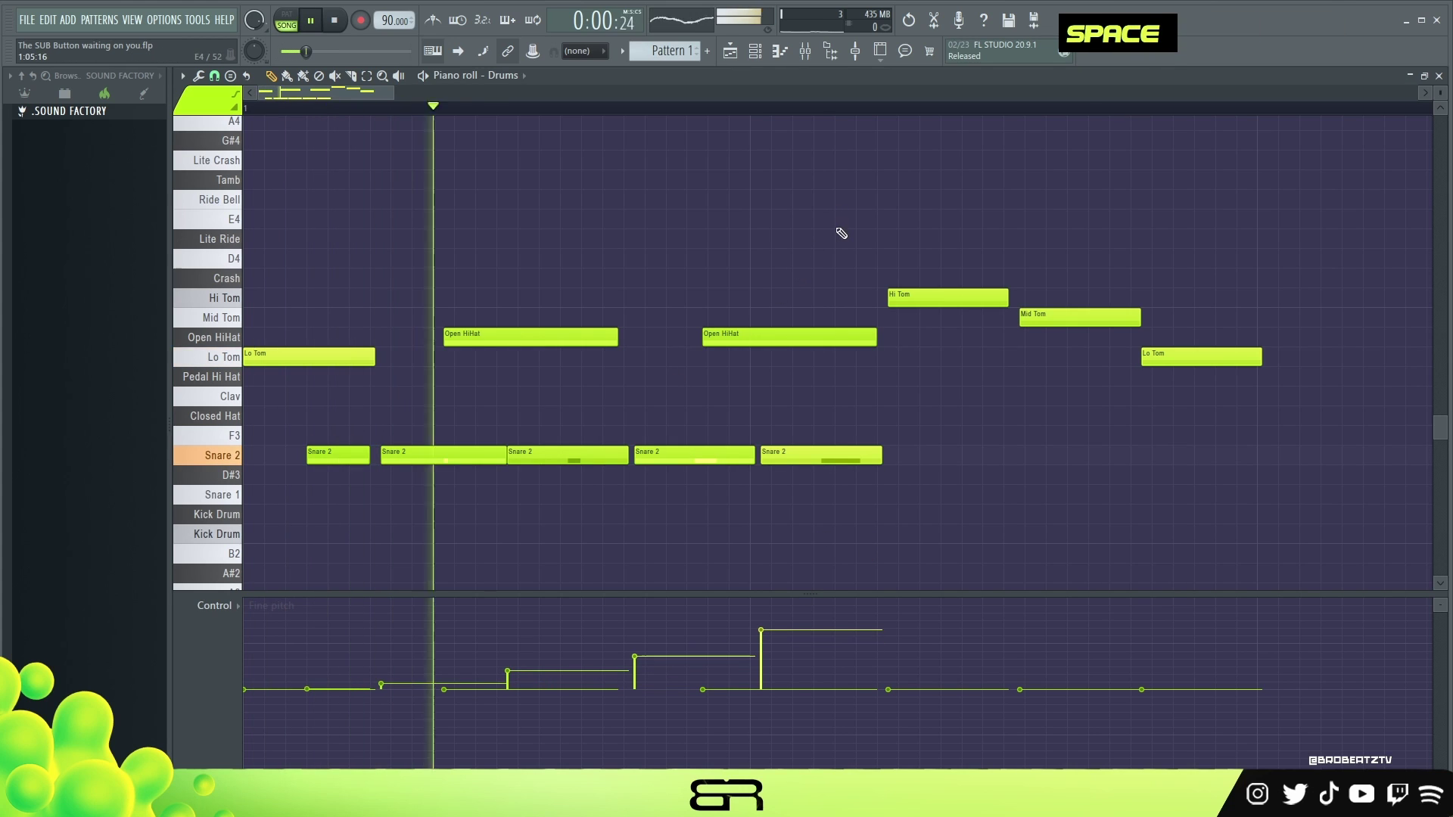
key(space)
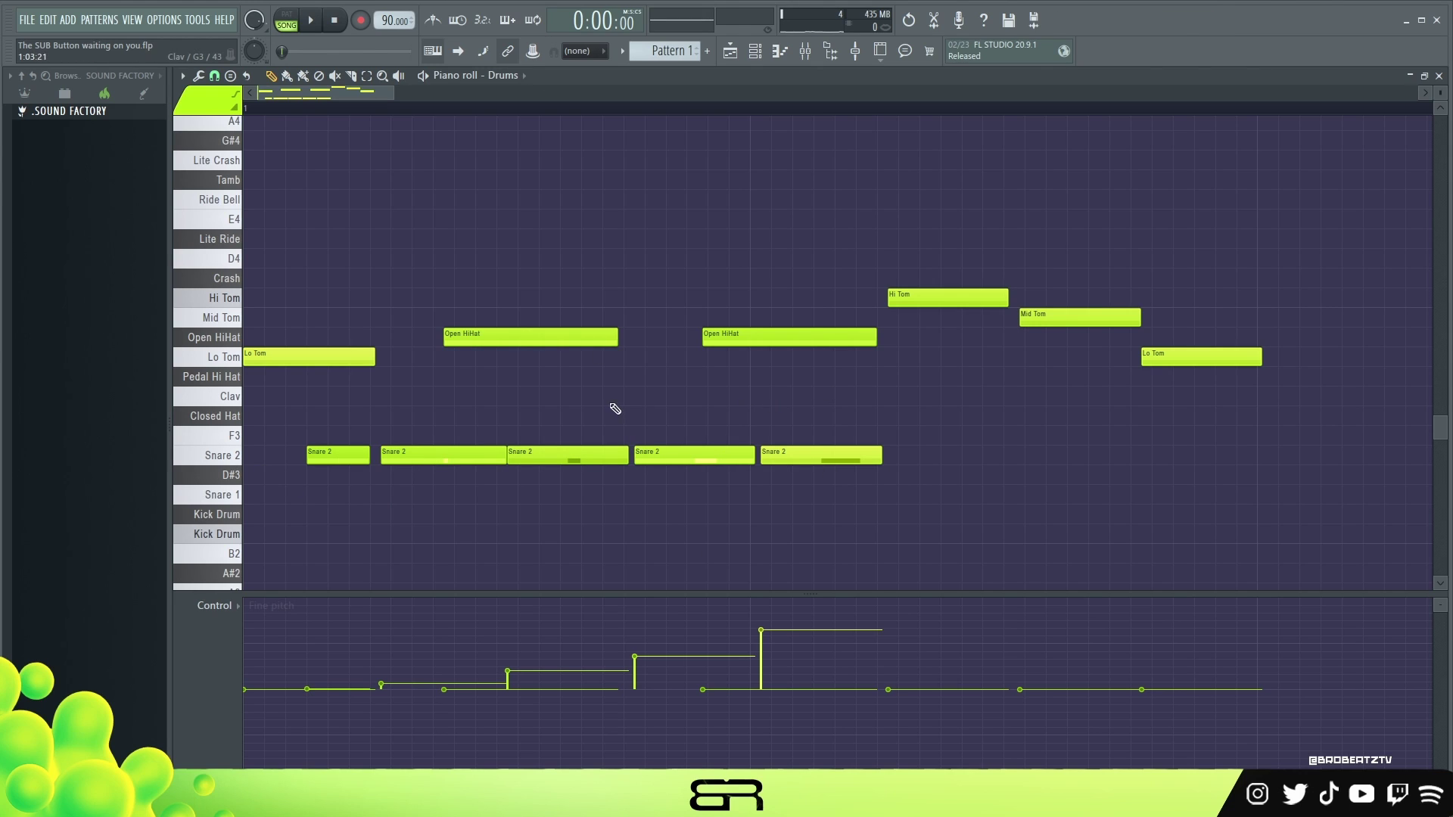
click(311, 357)
drag(866, 425, 824, 444)
drag(825, 444, 333, 460)
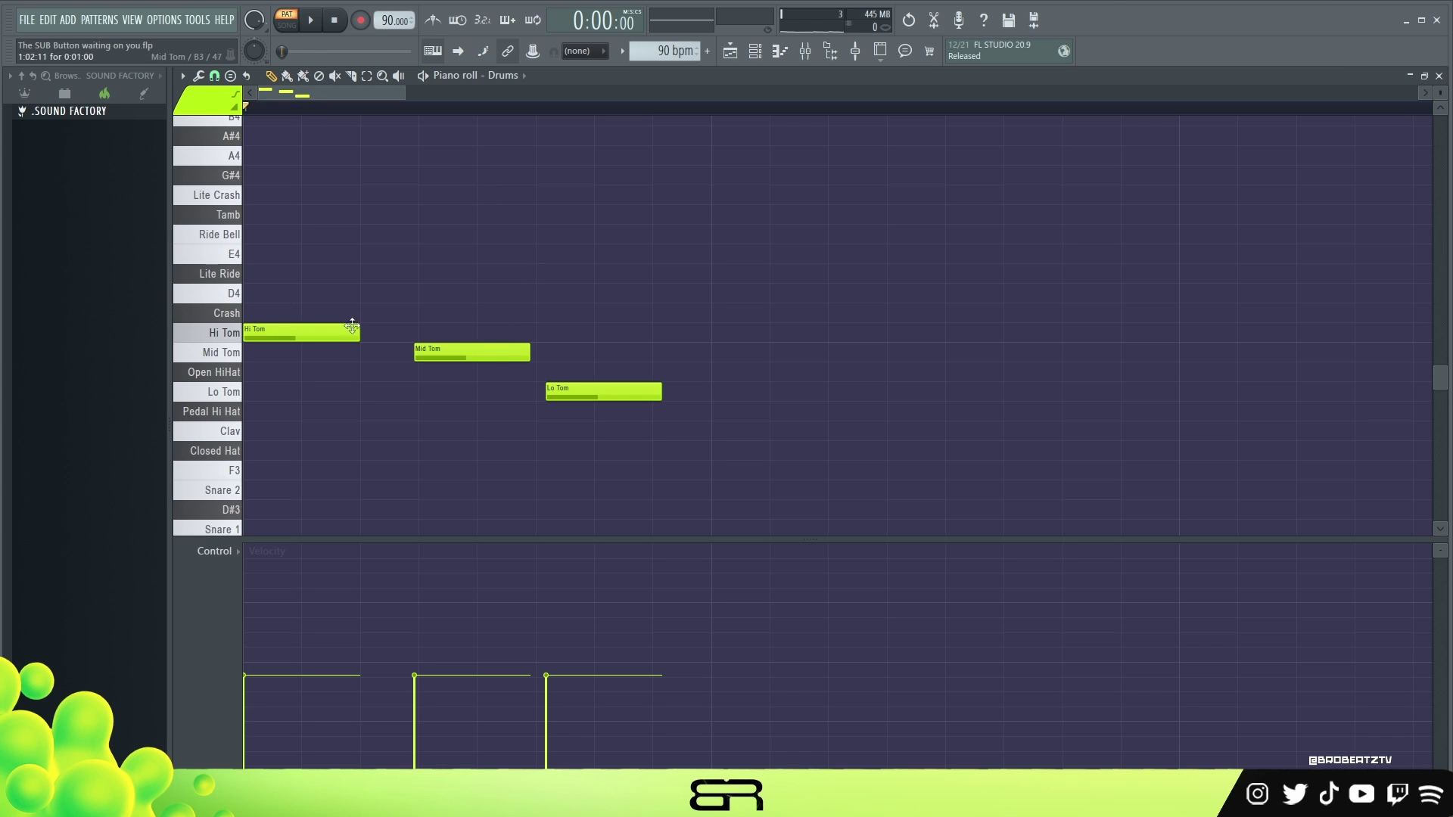
- Pan the Hi Tom note fully right and the Lo Tom note partly left
ctrl+click(333, 333)
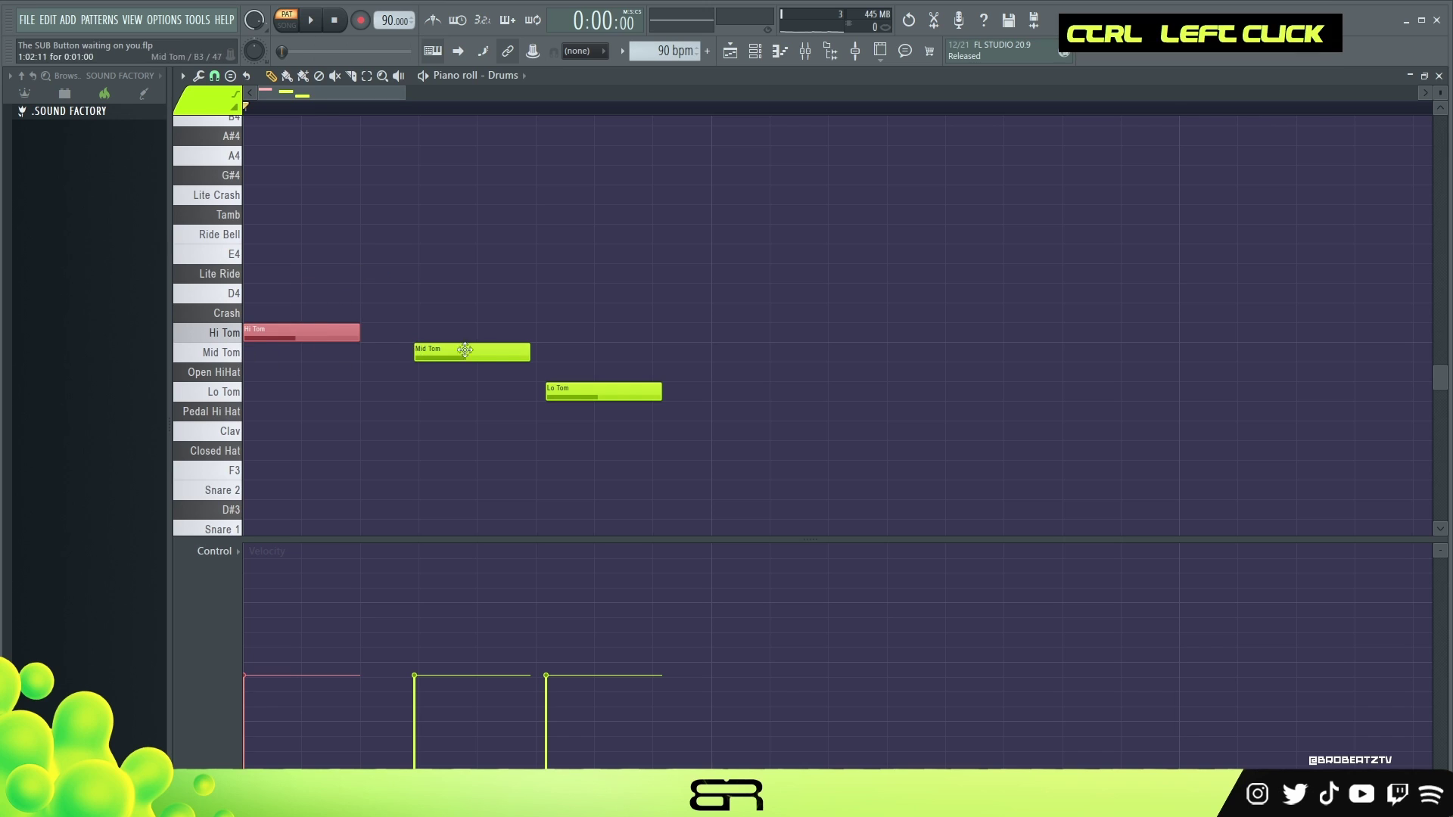
click(213, 551)
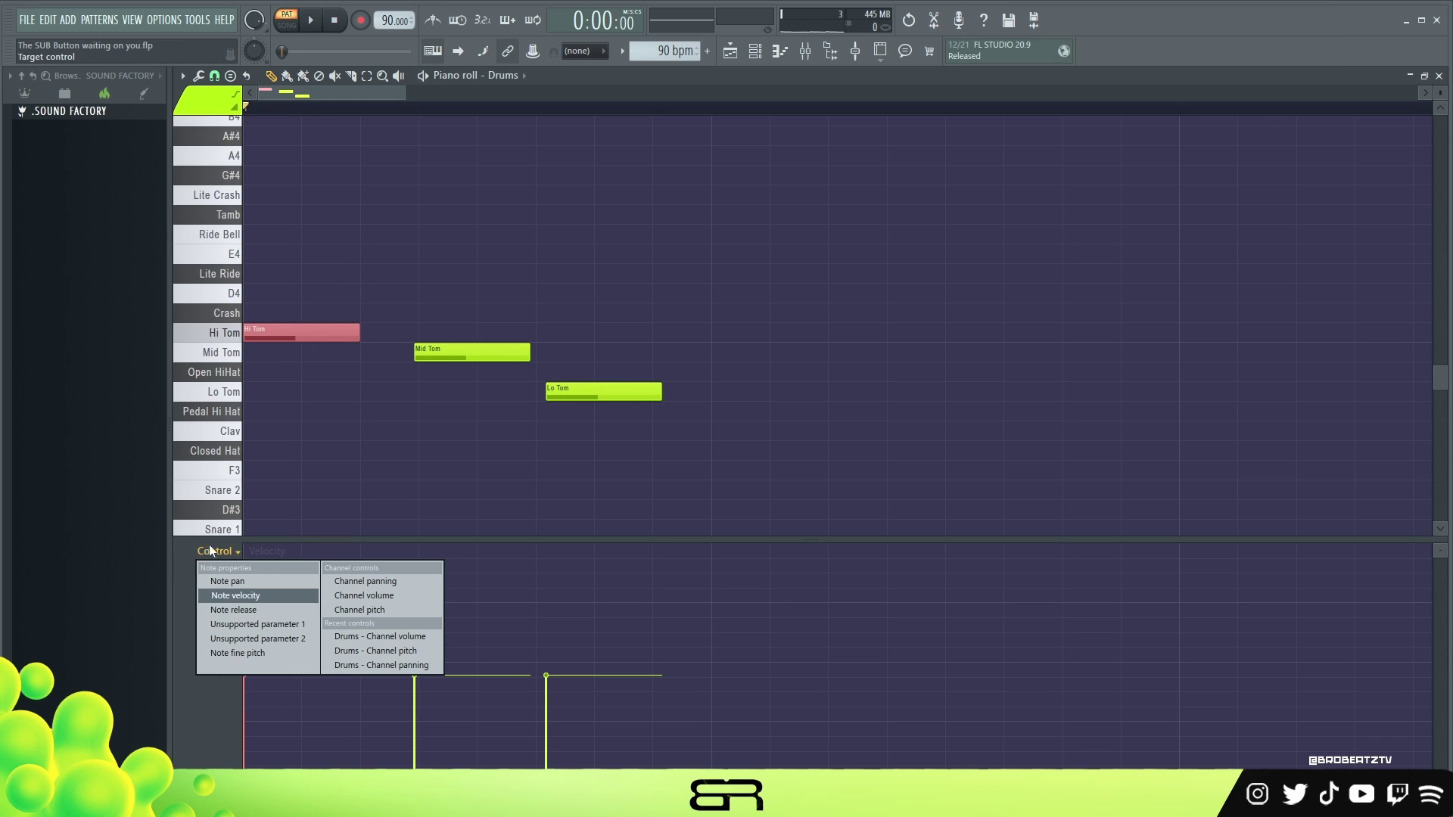
click(225, 581)
drag(277, 652, 282, 606)
right_click(554, 430)
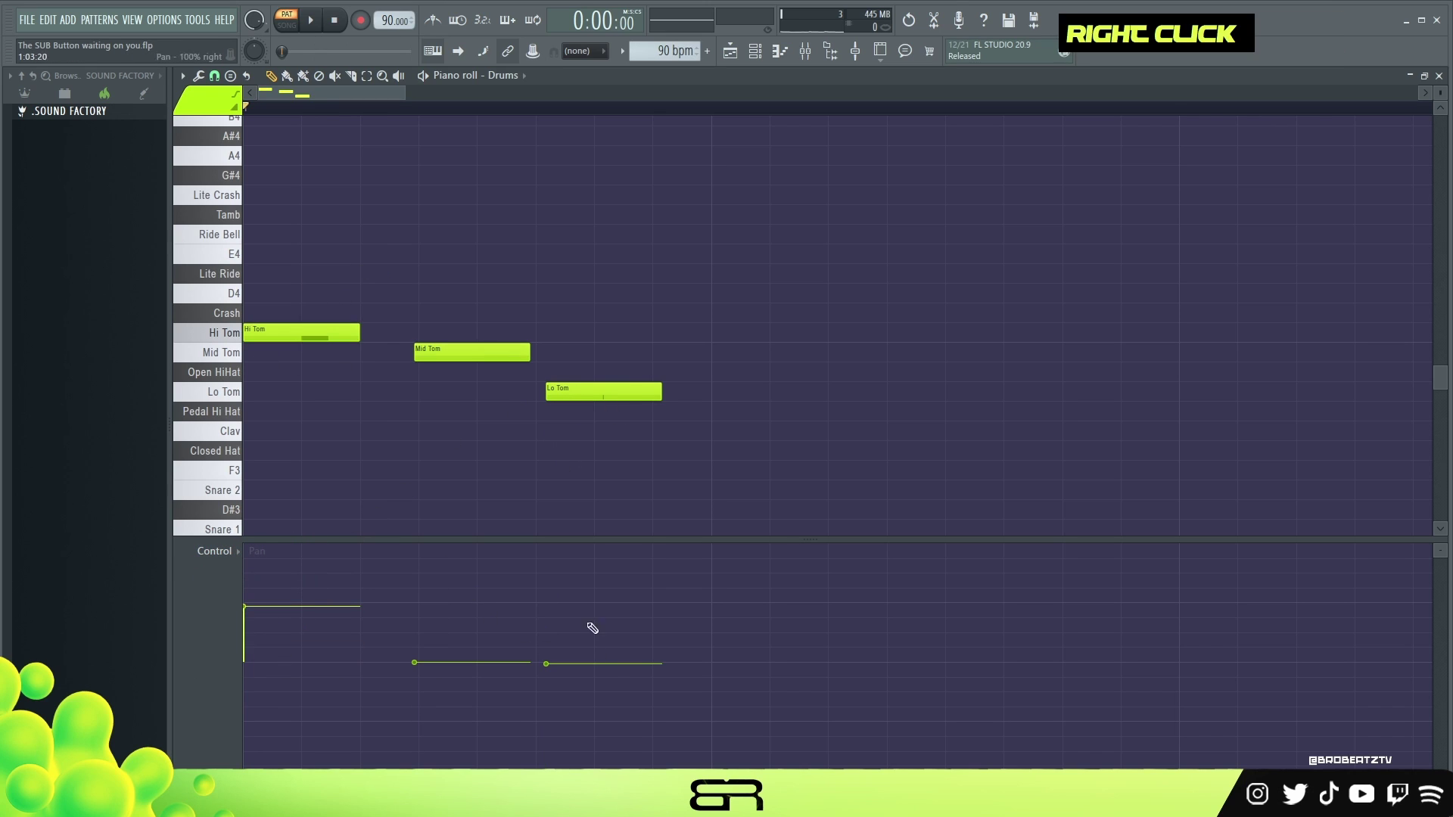
mouse_move(604, 713)
mouse_down()
mouse_move(545, 681)
mouse_move(574, 621)
mouse_move(563, 683)
mouse_up()
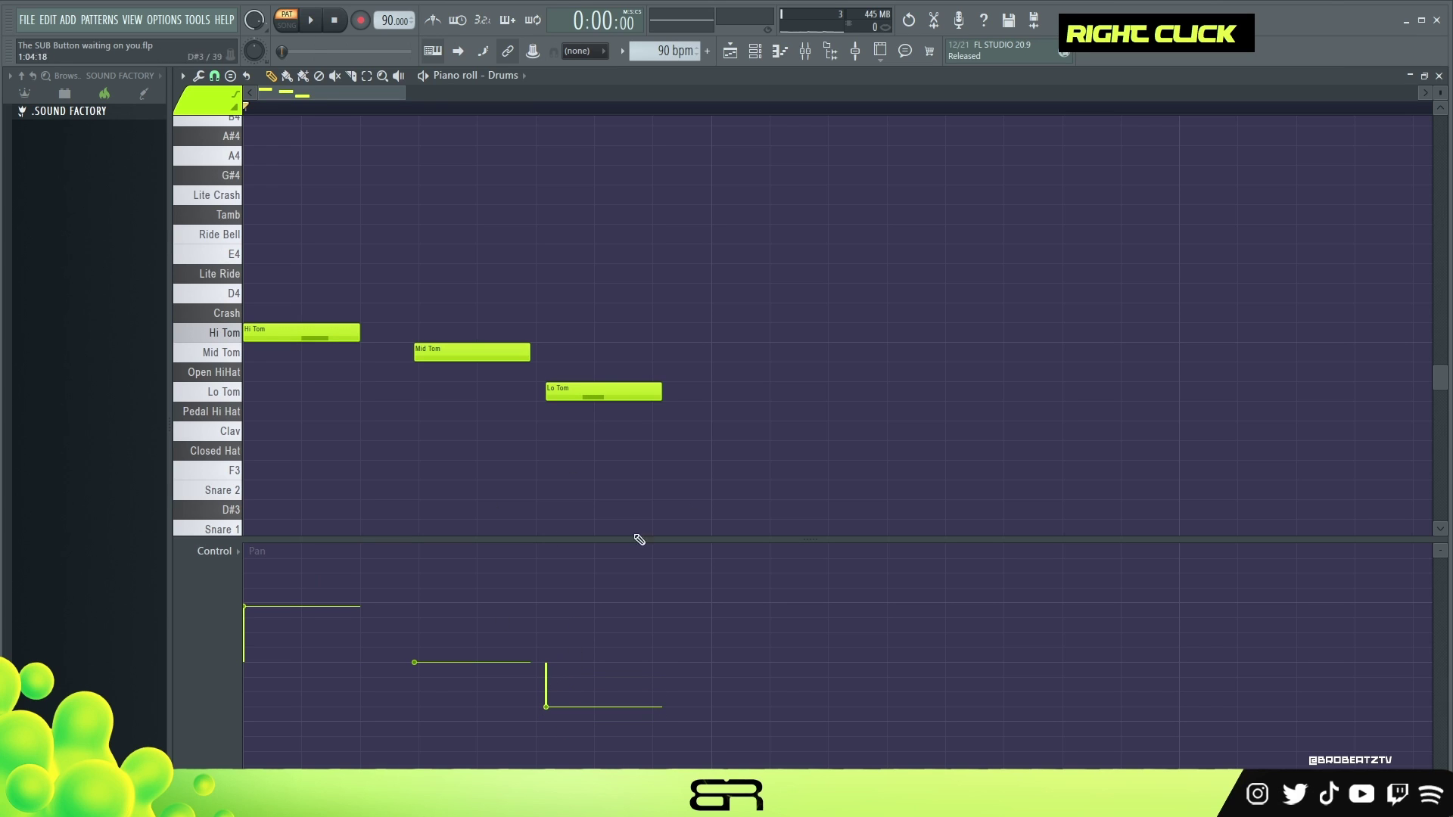
- Preview the panned toms, then reset two Snare 2 fine pitch events to zero
key(space)
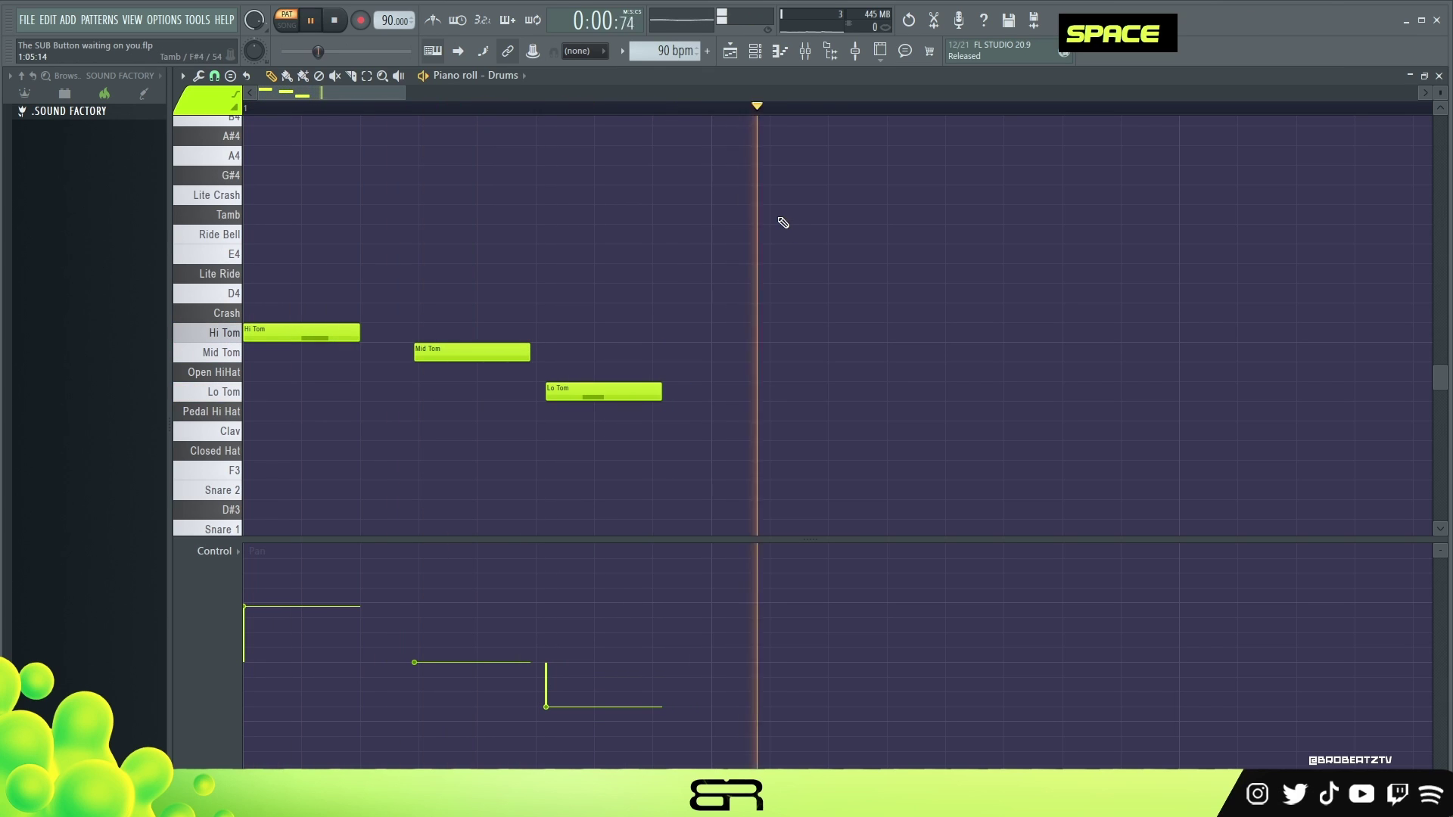
key(space)
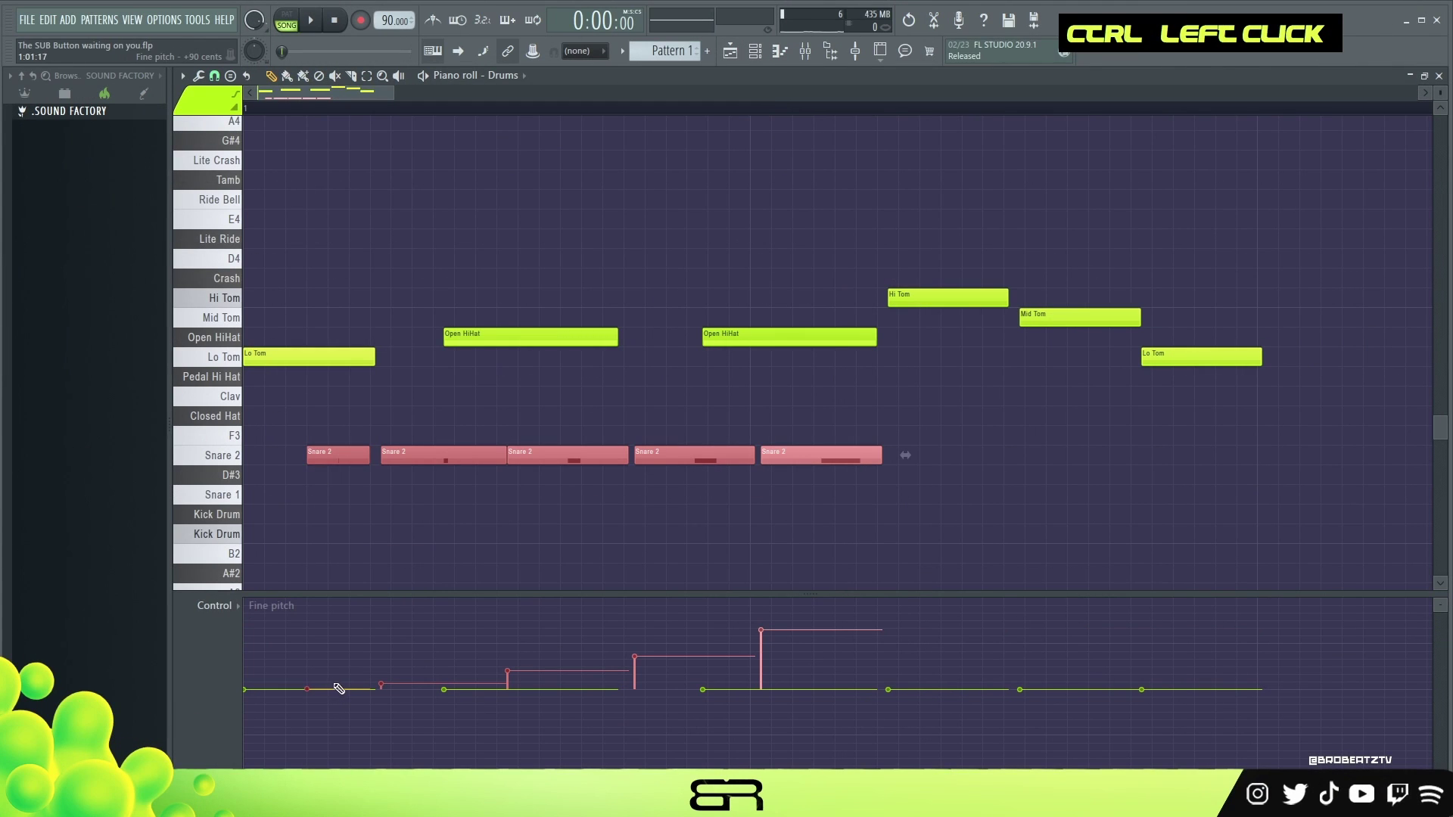
right_click(329, 689)
right_click(628, 689)
- Reset the last Snare 2 fine pitch event to zero and clear the note selection
right_click(778, 691)
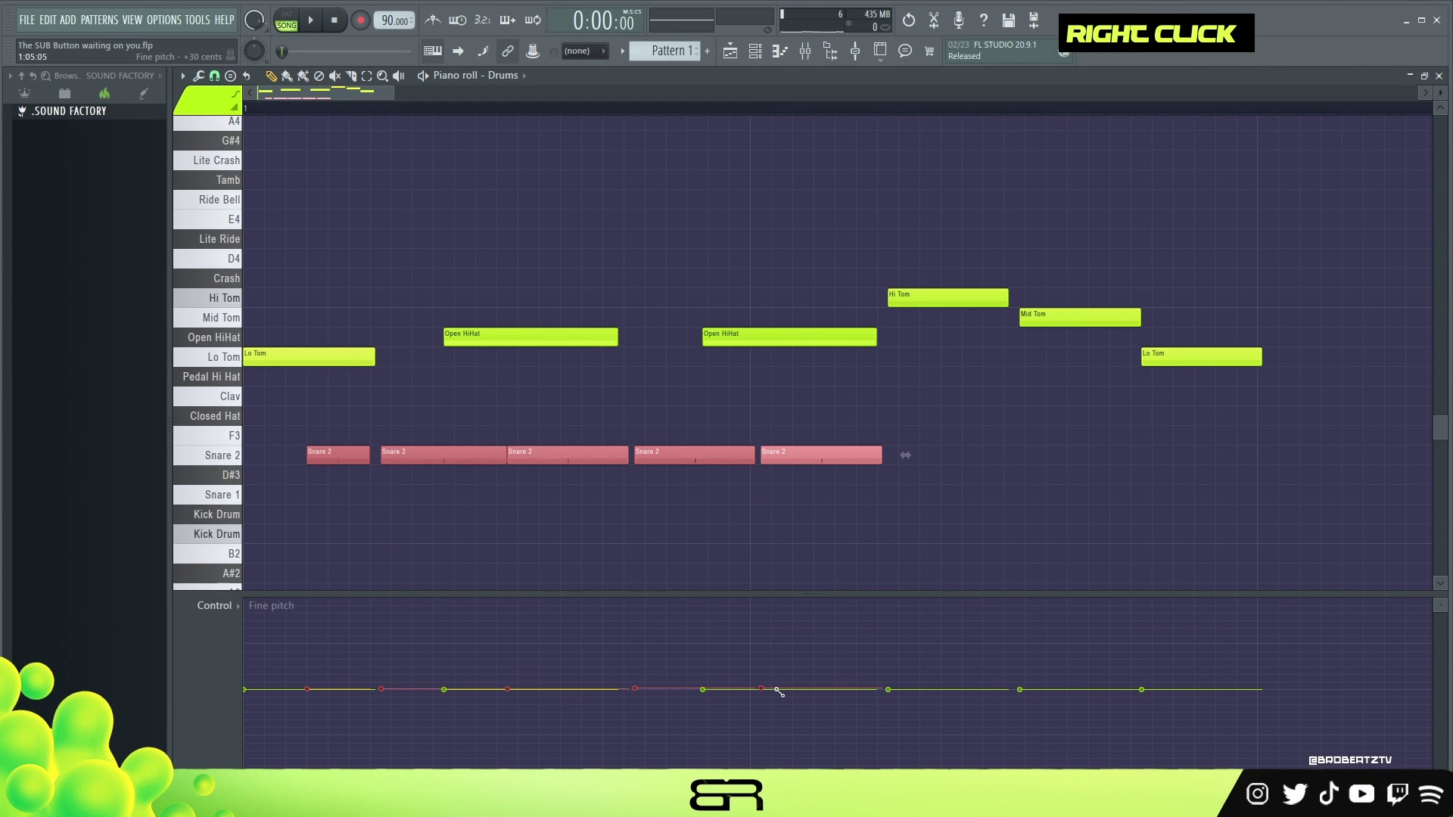
ctrl+click(688, 556)
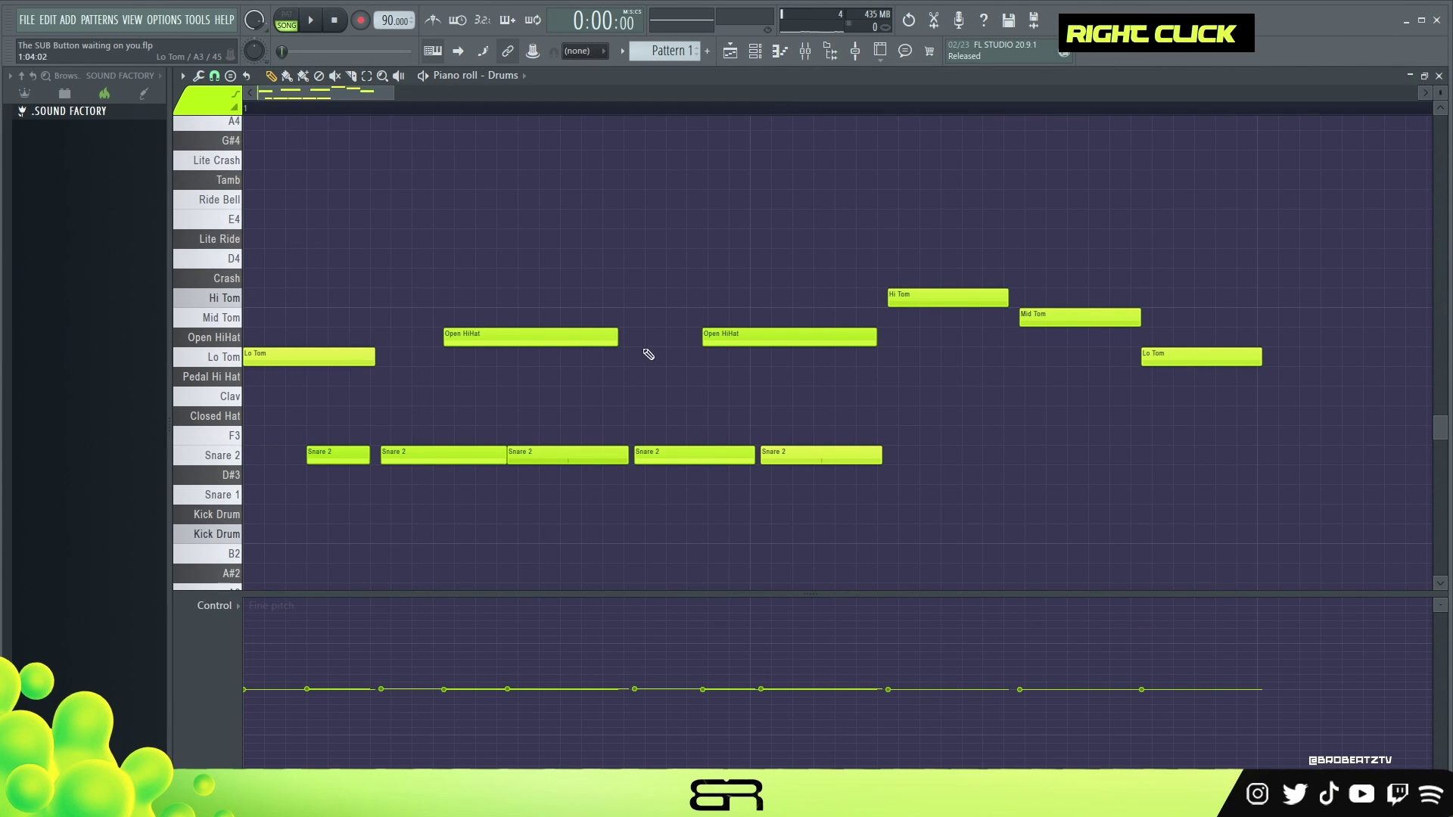
drag(1287, 169, 260, 584)
right_click(507, 290)
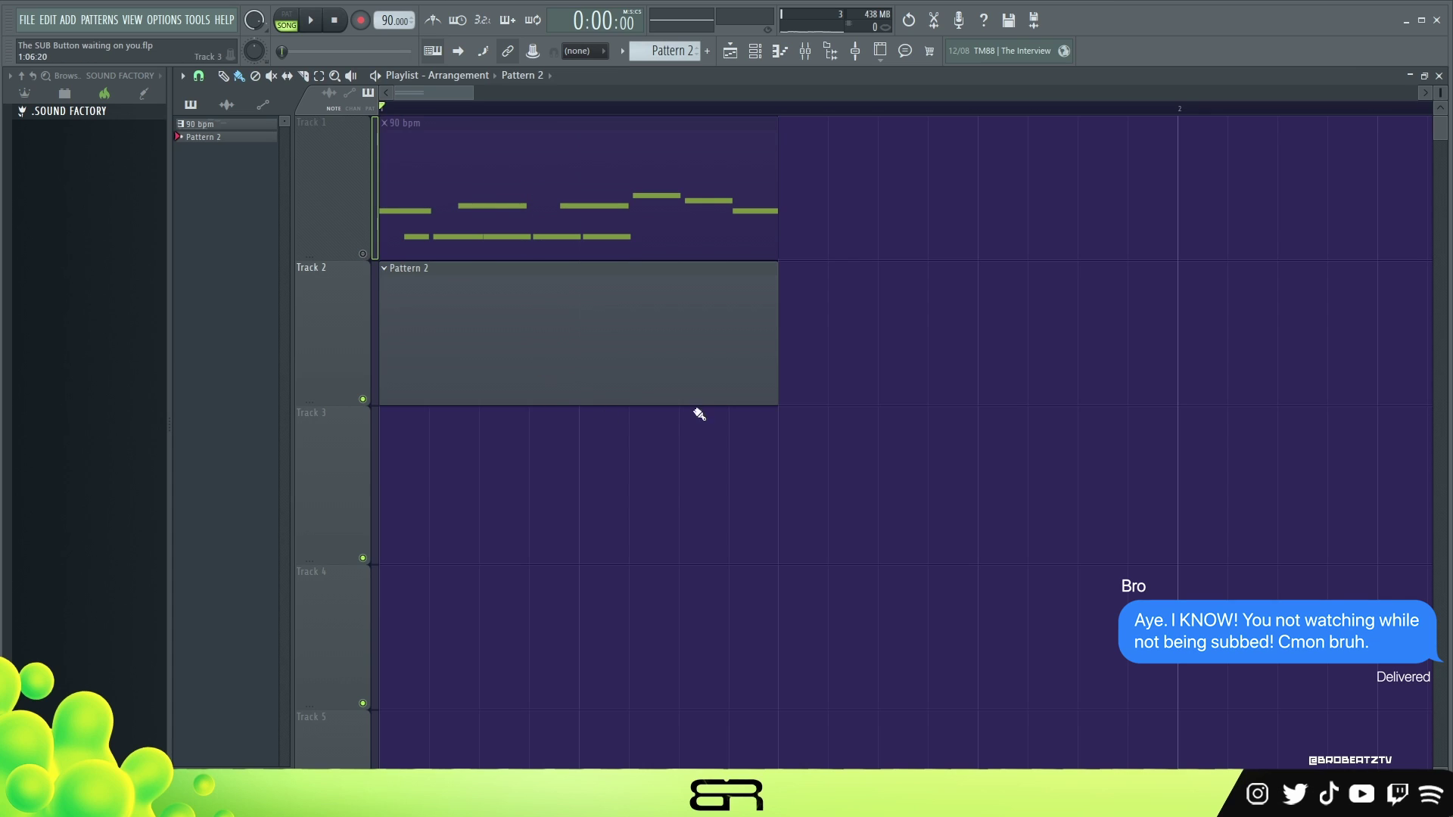
- Raise the song tempo to 100 BPM and bring up the Channel rack
drag(390, 20, 389, 9)
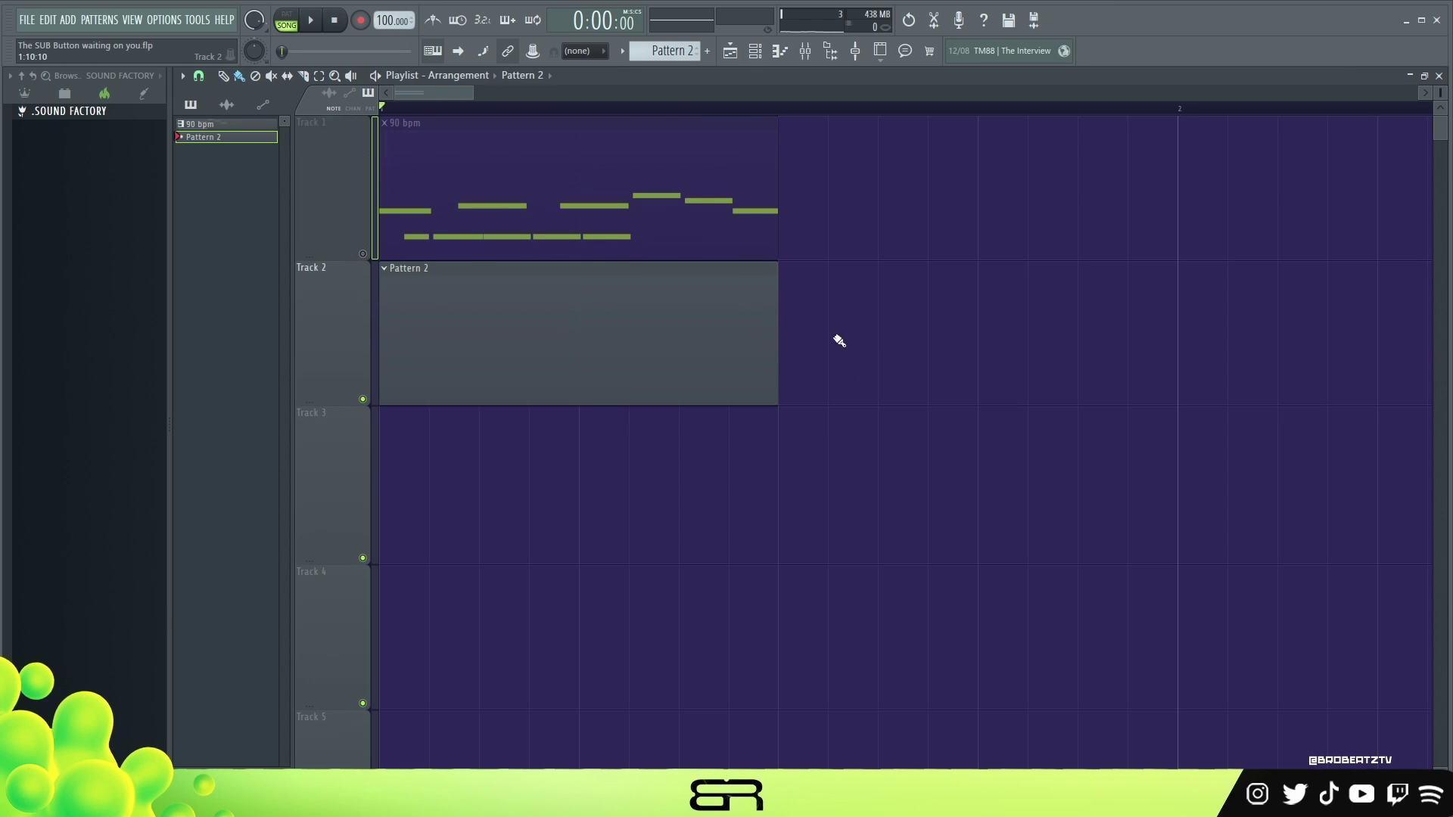
click(755, 51)
- Open the Drums channel in the piano roll and place two Snare 2 hits
right_click(778, 147)
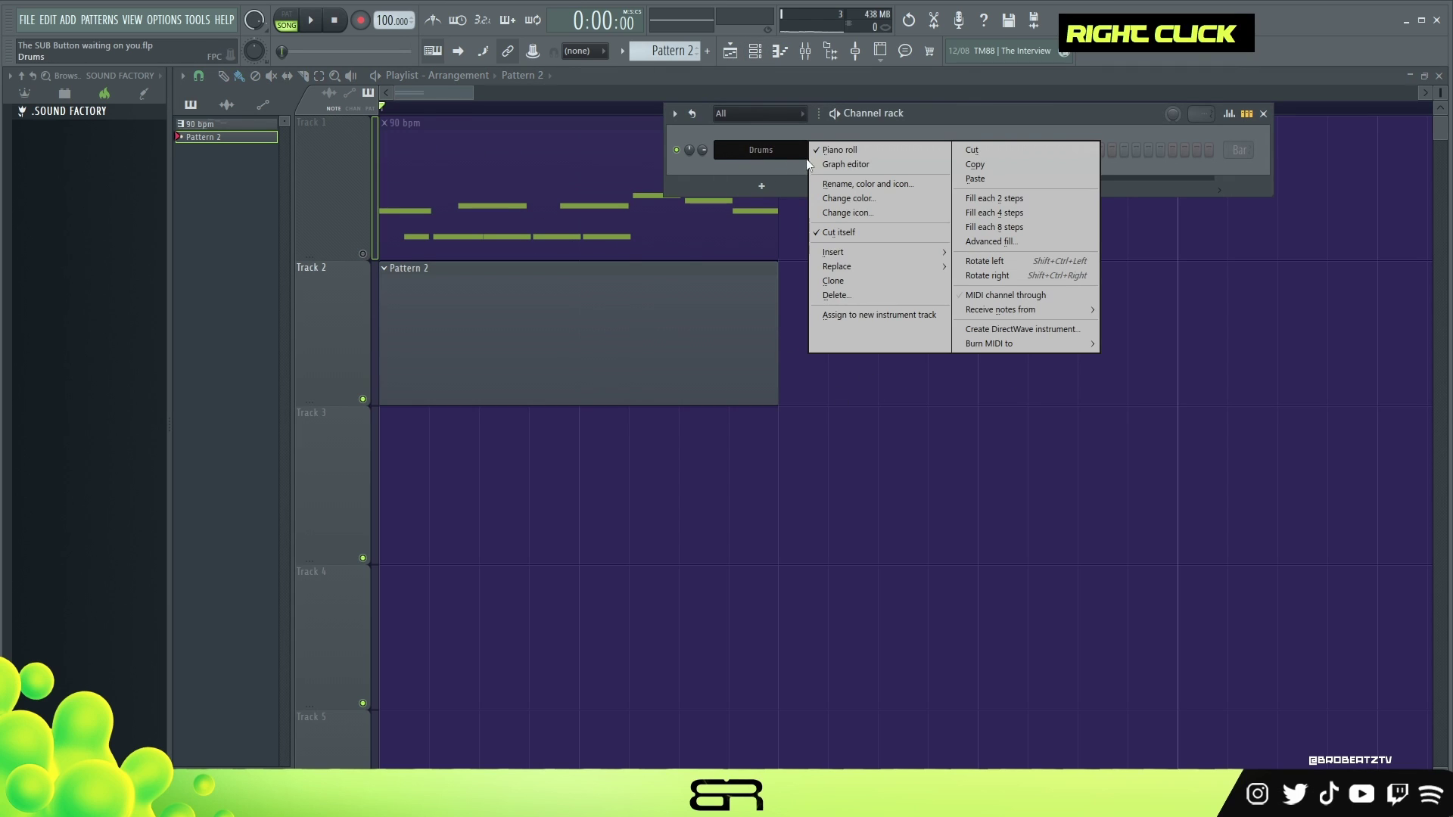
click(836, 149)
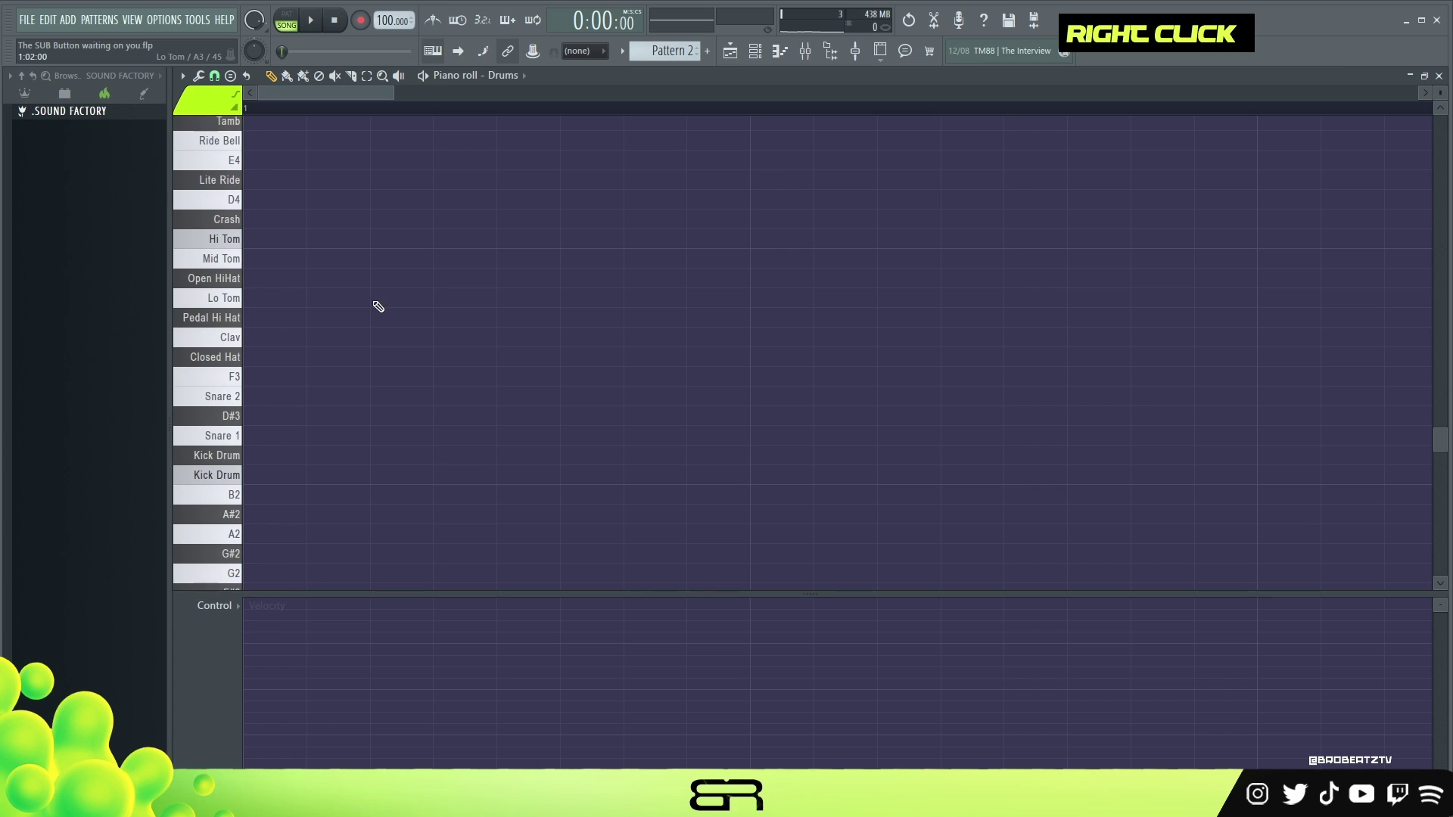
click(215, 76)
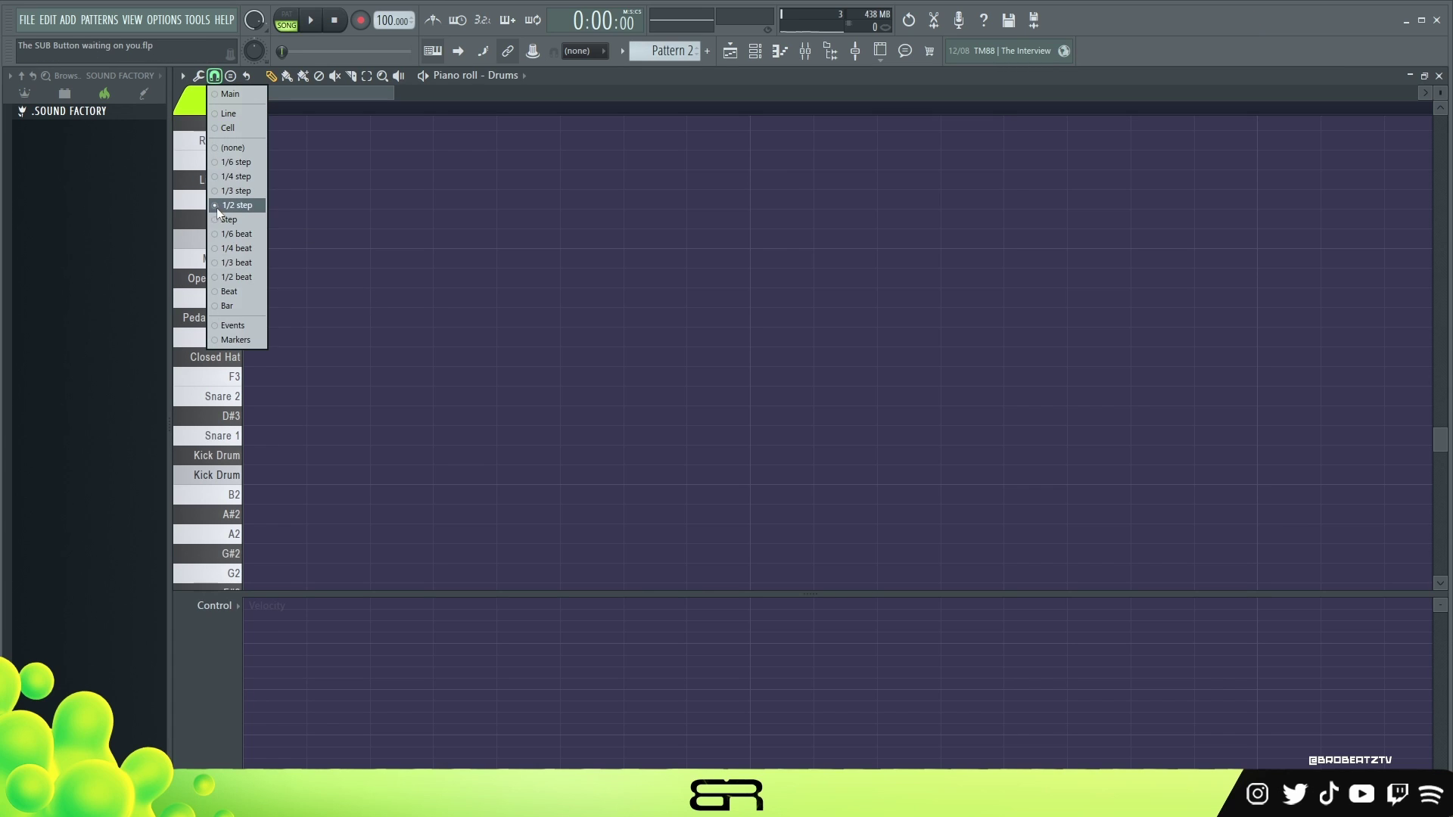
right_click(457, 302)
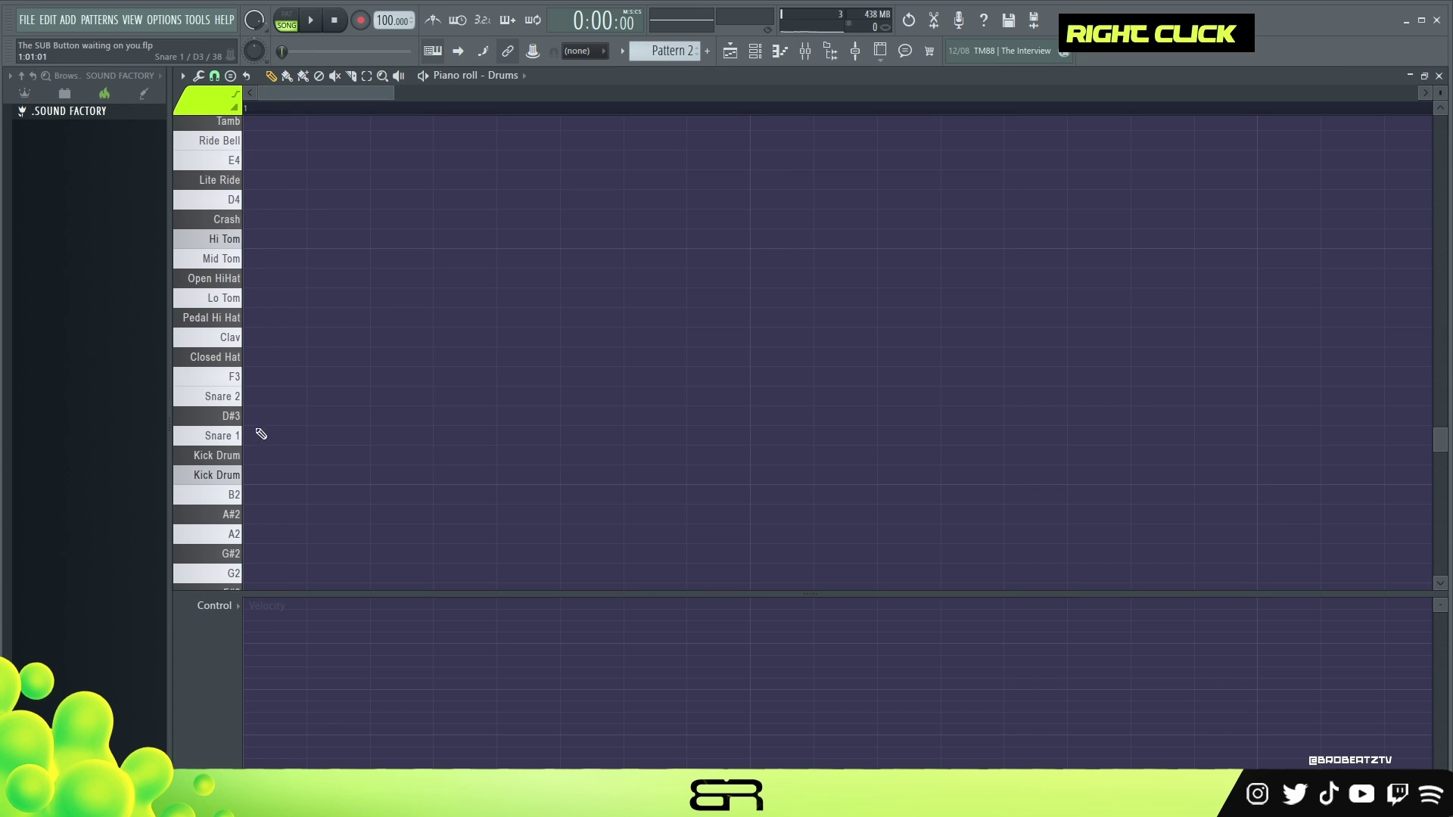
click(261, 396)
click(373, 396)
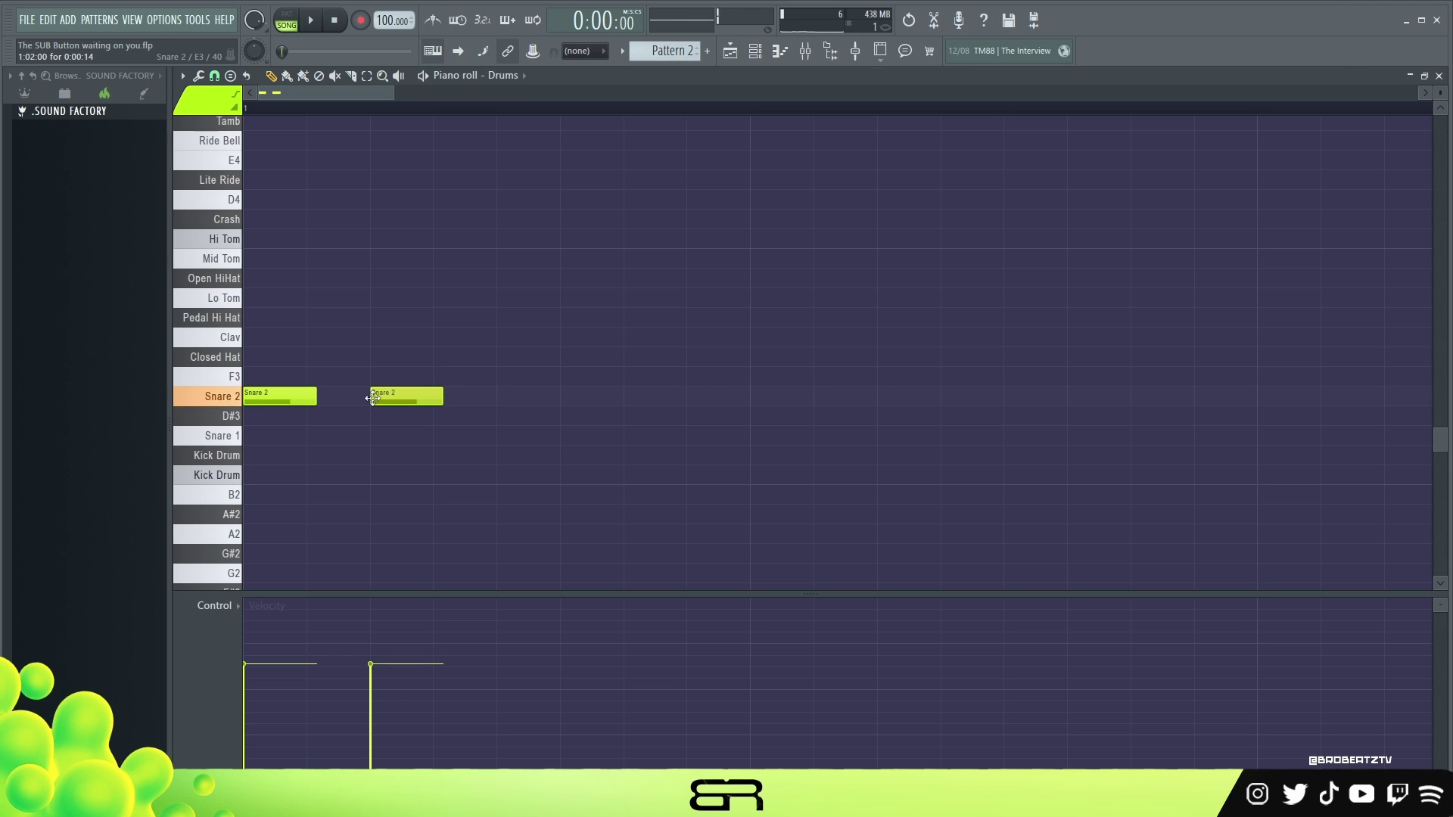
key(space)
key(space)
key(space)
key(space)
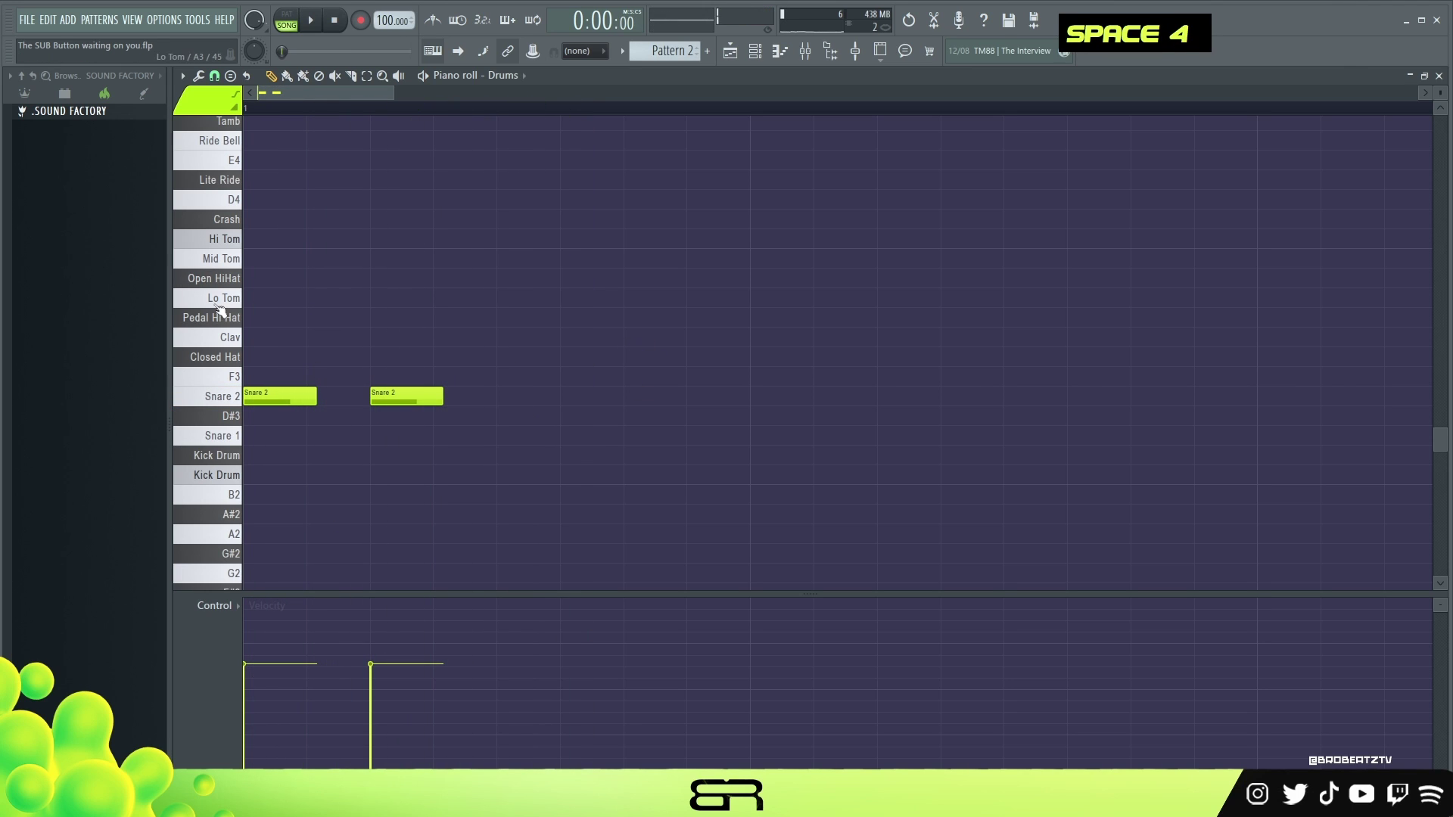
double_click(223, 260)
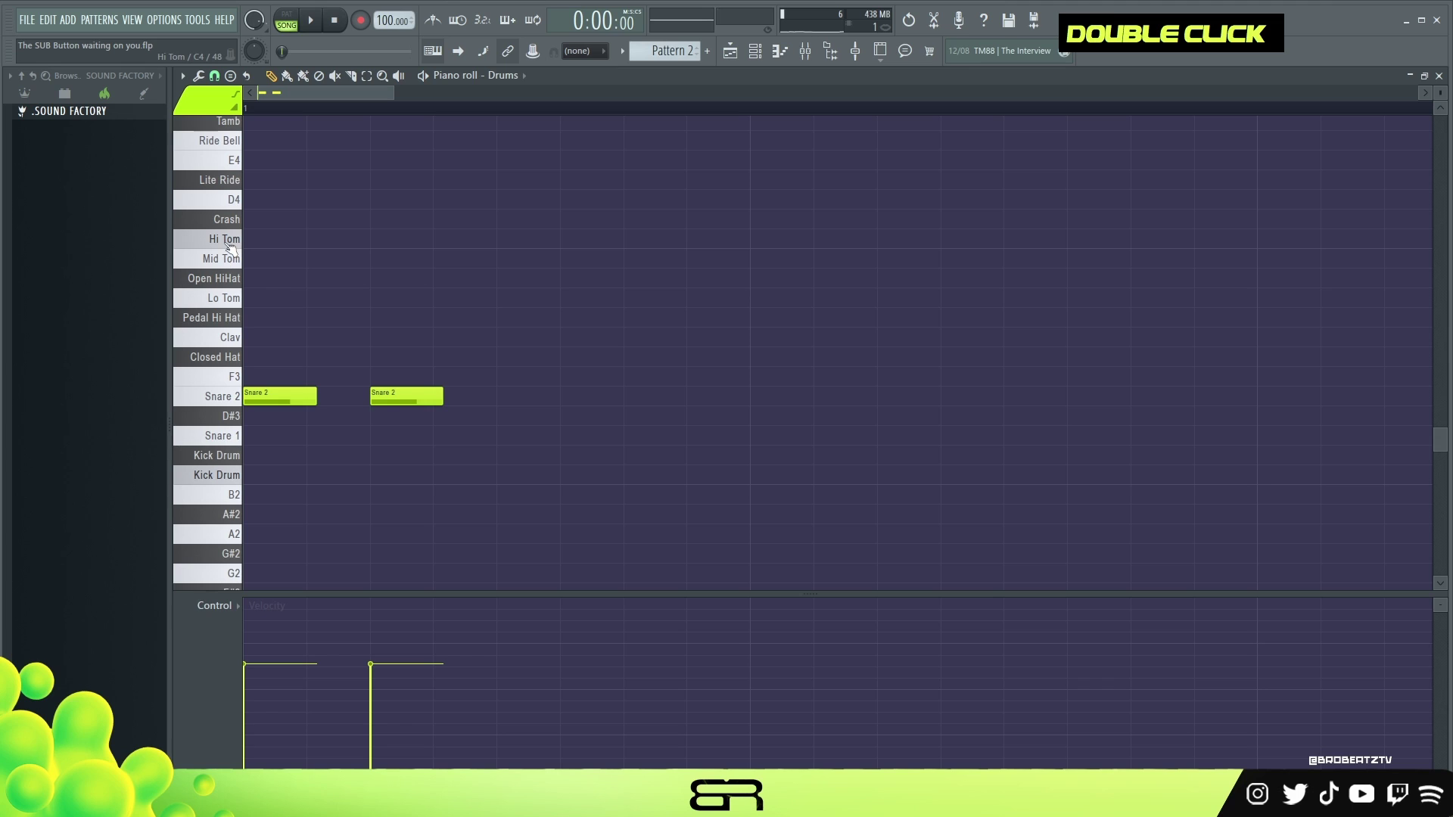
key(space)
- Add Hi Tom, Mid Tom and Lo Tom notes and shorten all three
key(space)
key(space)
key(space)
click(685, 241)
drag(826, 277, 871, 246)
key(space)
key(space)
click(1004, 297)
key(space)
key(space)
drag(1076, 346, 519, 172)
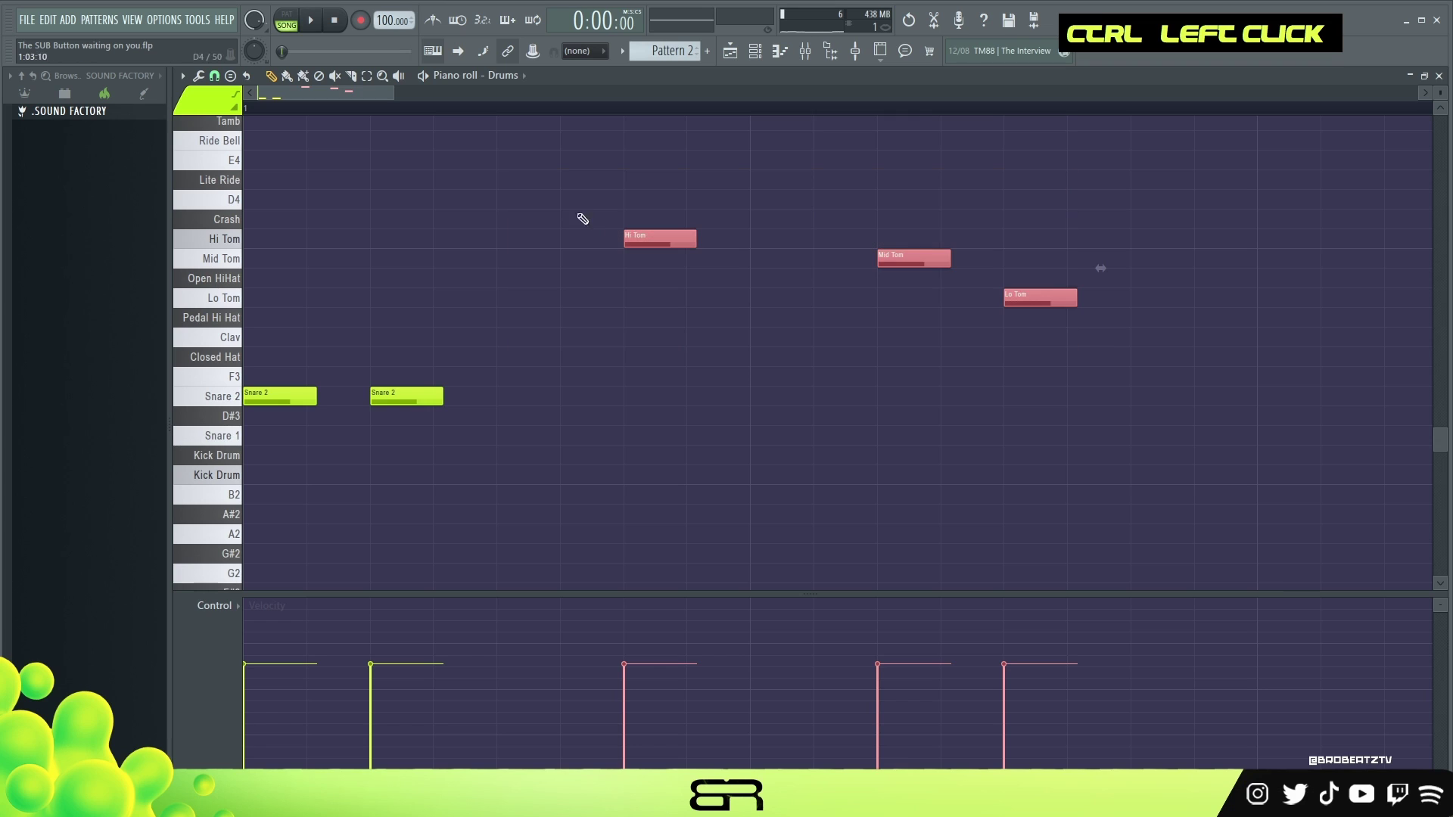
drag(695, 243, 681, 248)
key(space)
key(space)
alt+scroll(883, 331, up, 2)
alt+scroll(882, 330, up, 1)
right_click(625, 355)
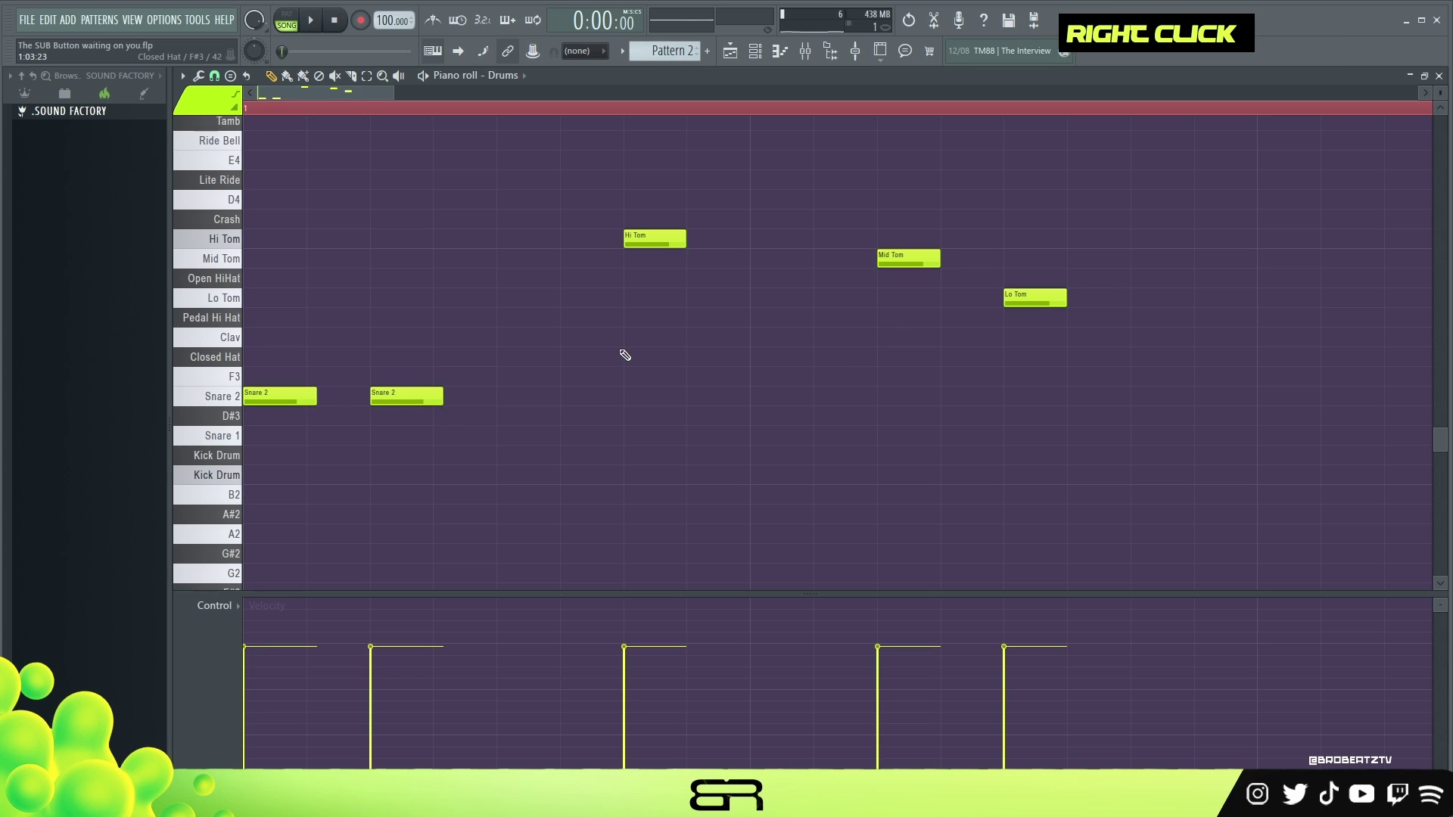
- Set snapping to half a step and shift the notes after the first snare
ctrl+click(310, 395)
alt+scroll(355, 403, down, 2)
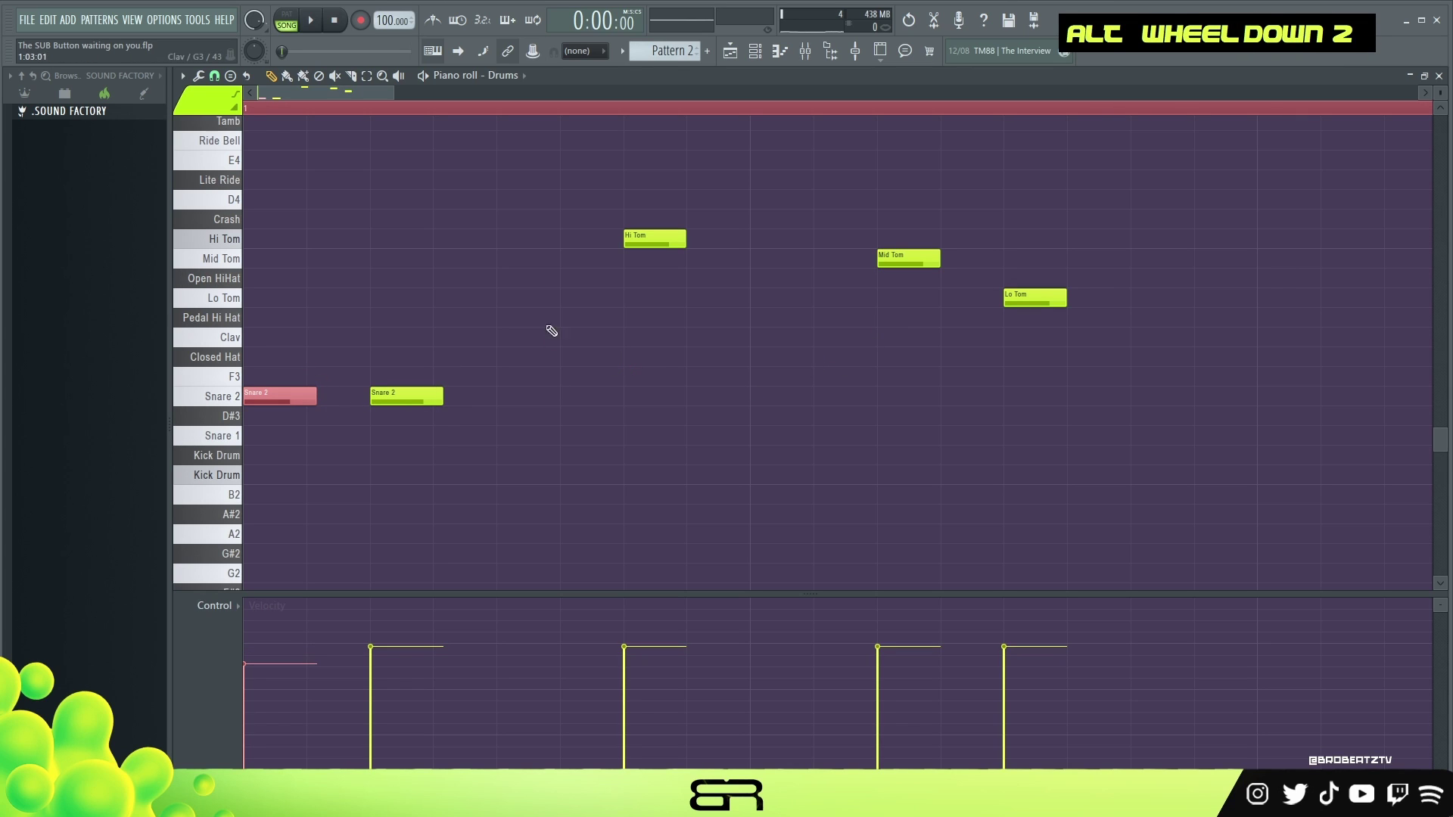
right_click(704, 363)
ctrl+drag(1093, 171, 389, 428)
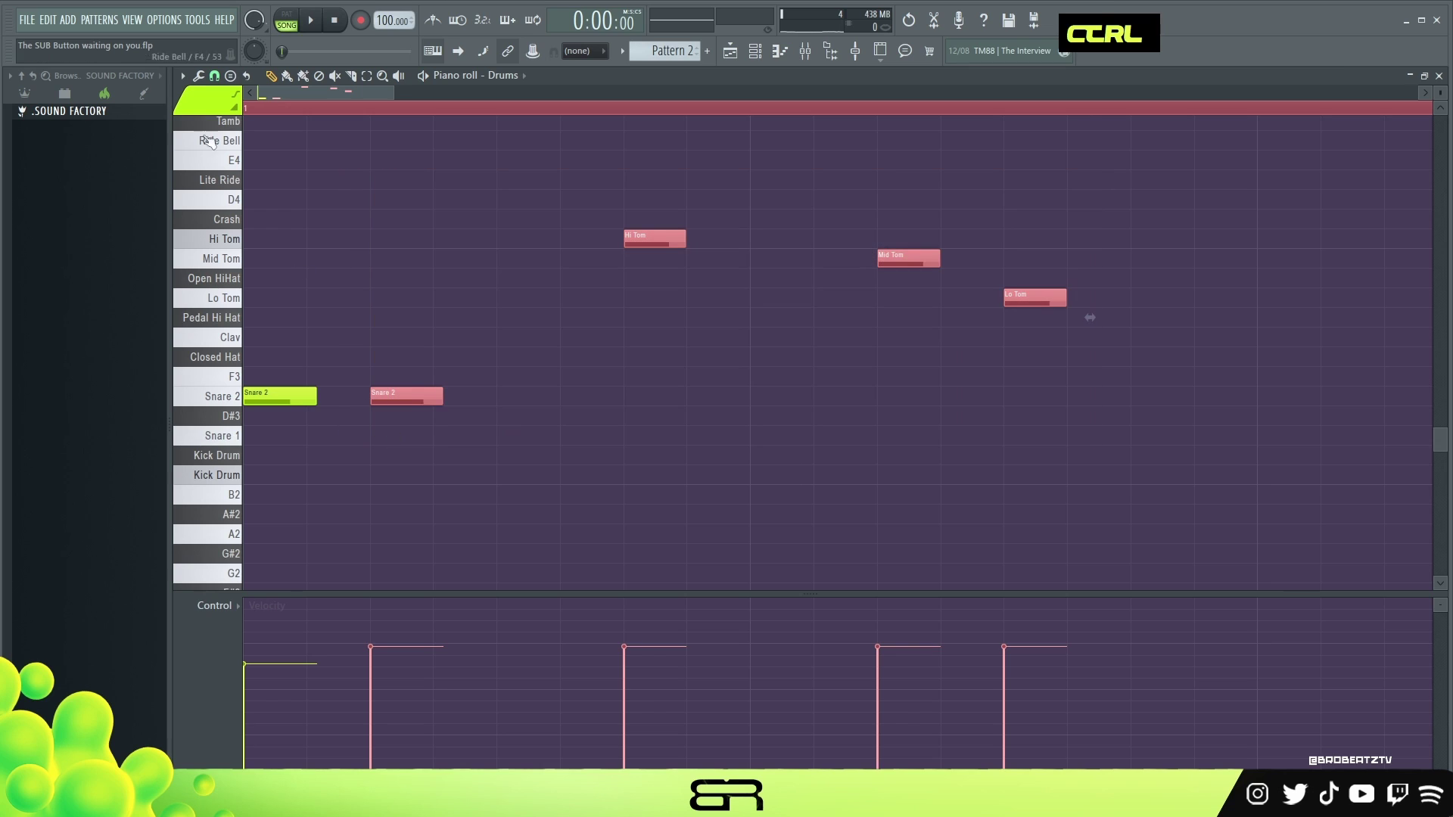
click(215, 75)
click(233, 205)
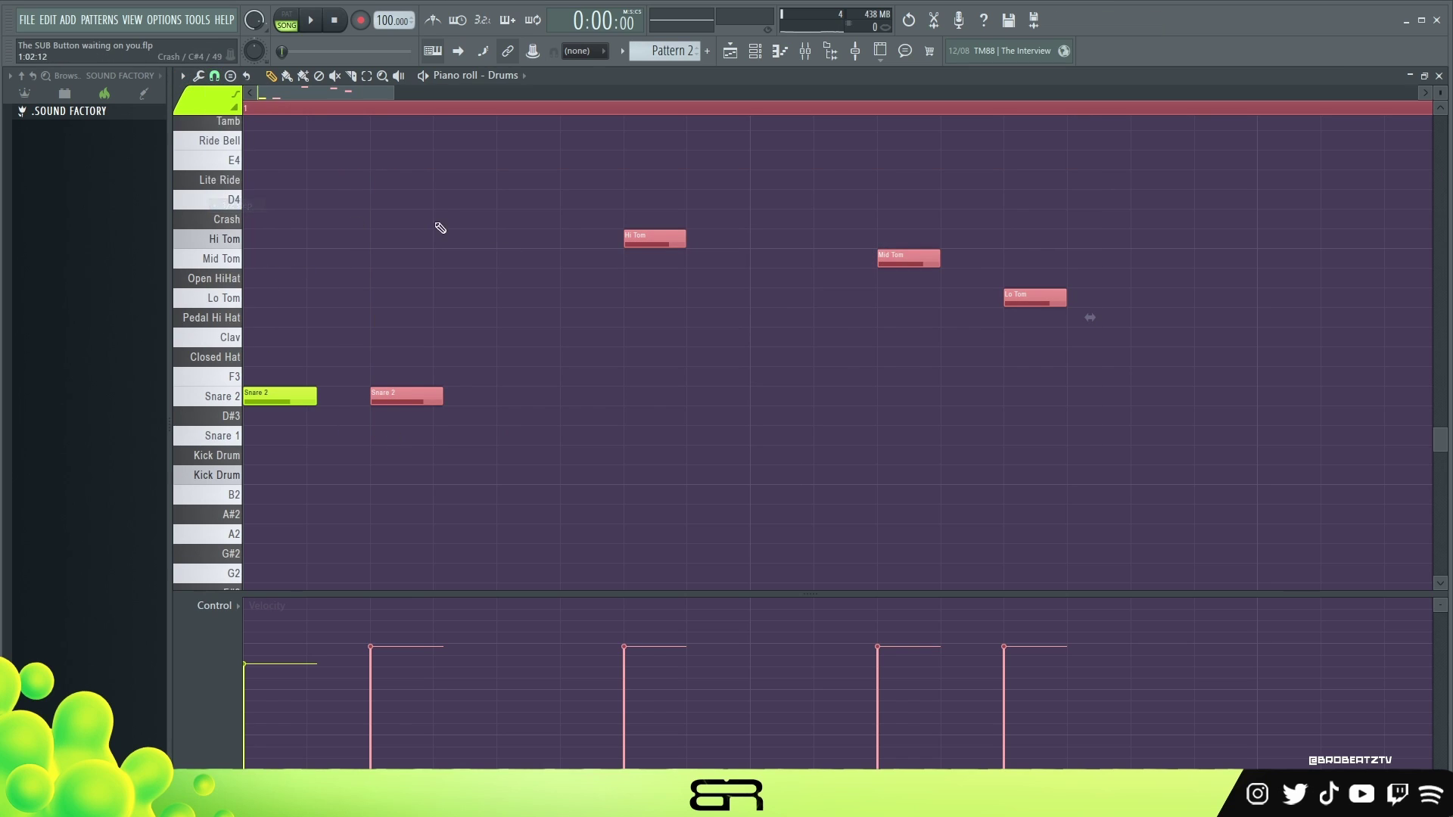
alt+drag(392, 394, 435, 398)
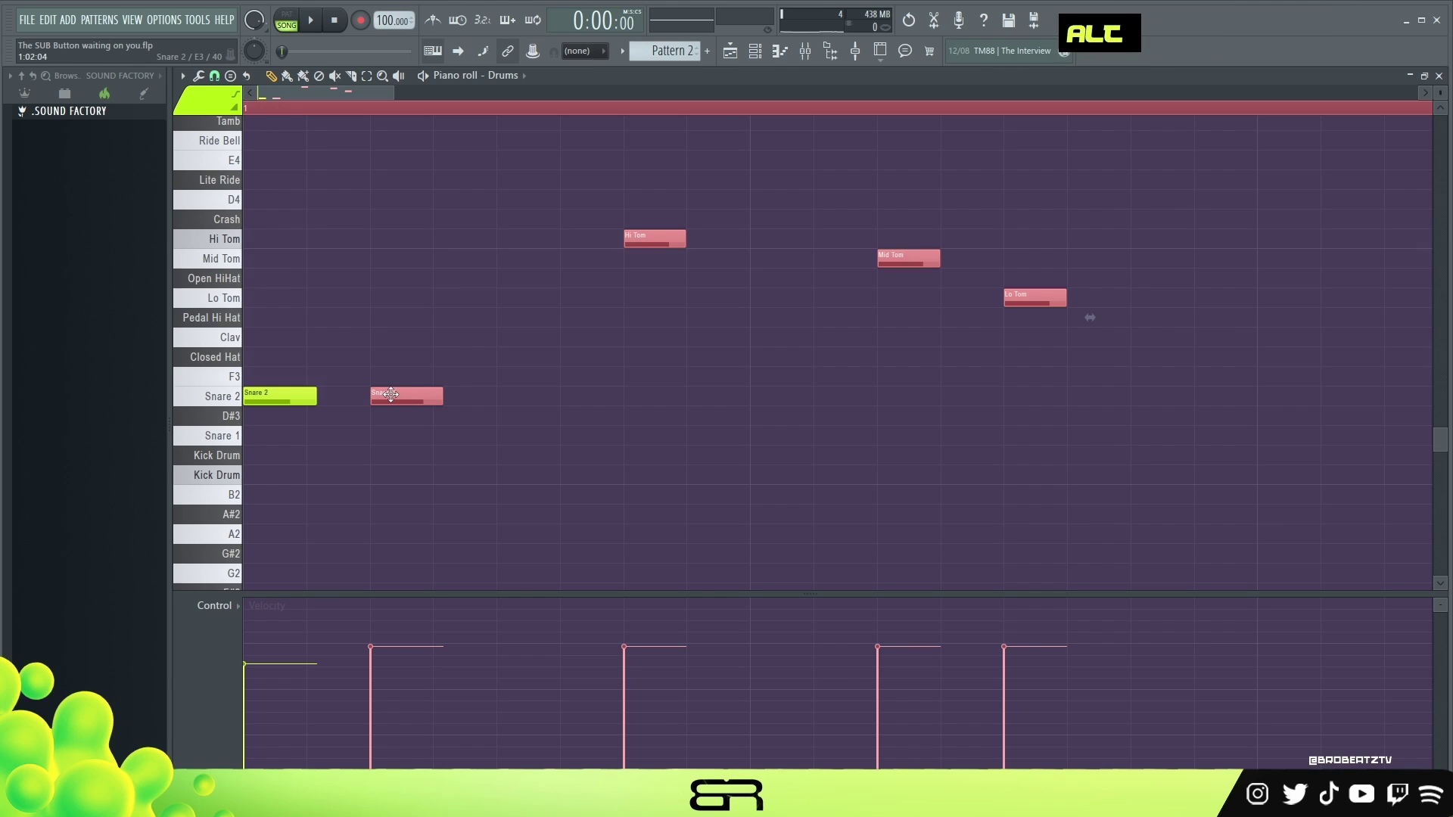
drag(665, 438, 556, 432)
shift+scroll(415, 324, down, 5)
shift+scroll(417, 326, up, 1)
shift+scroll(416, 324, up, 1)
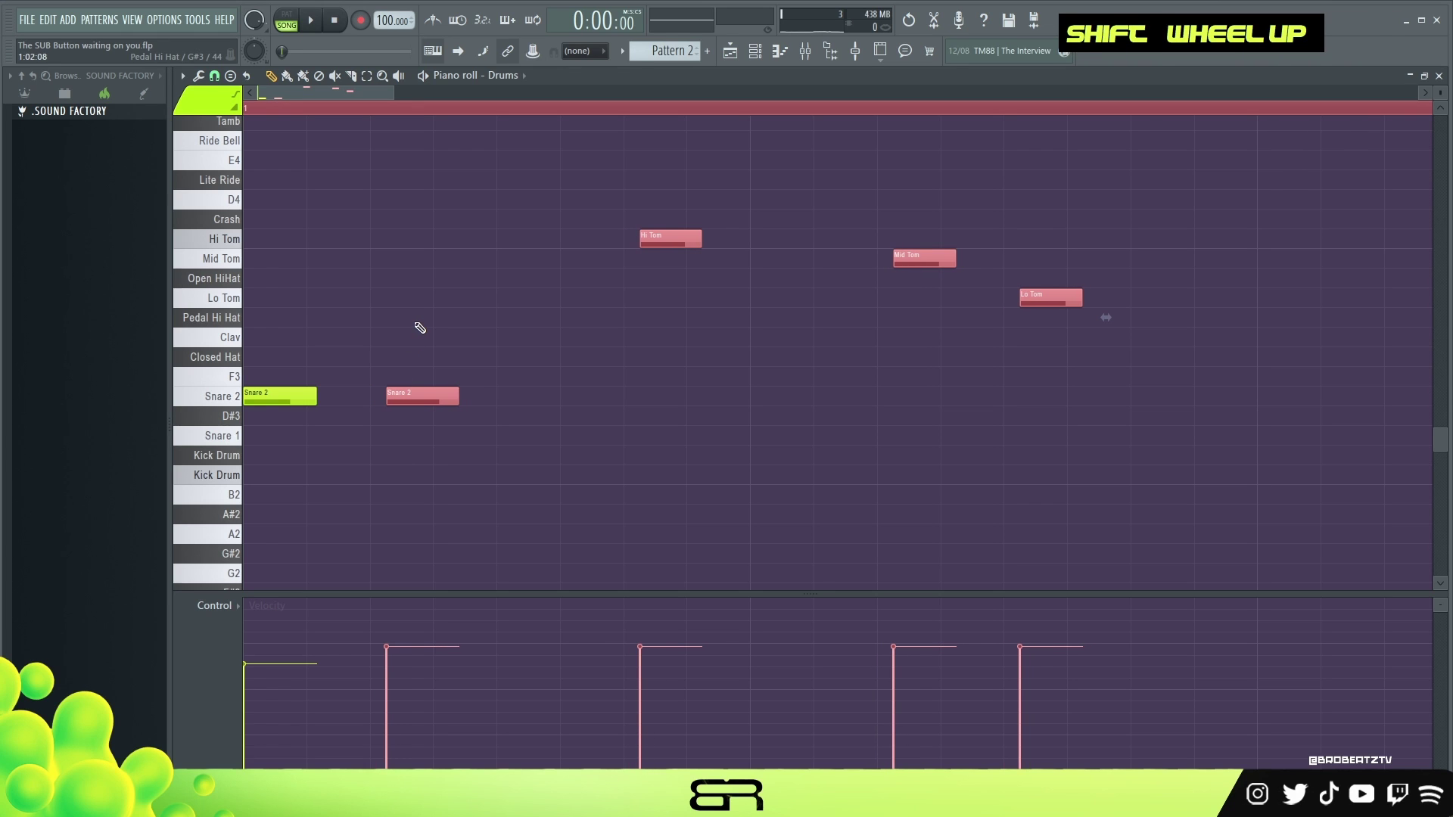
key(space)
- Nudge the Lo Tom note's timing, auditioning the fill between adjustments
key(space)
key(space)
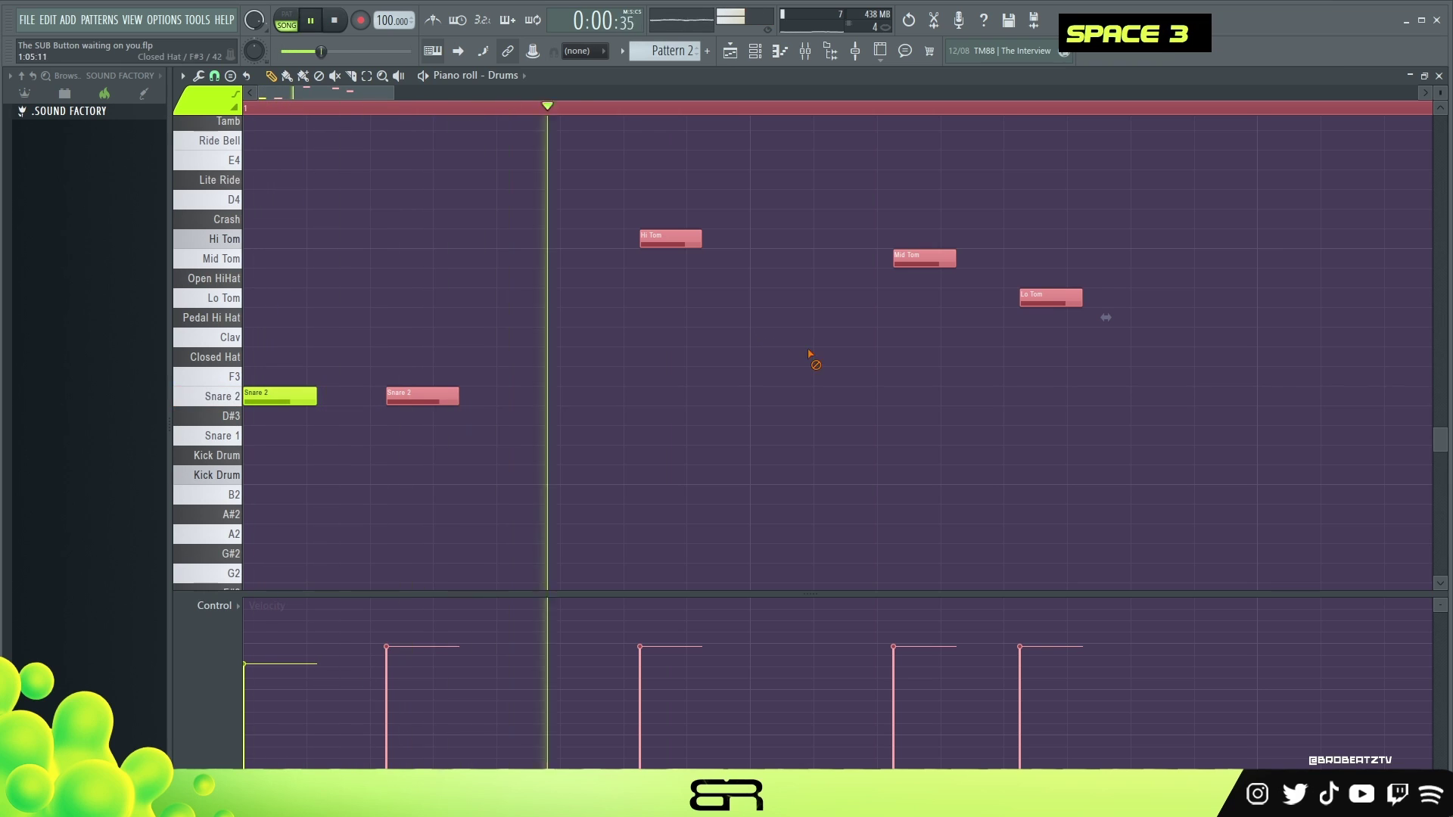
right_click(1025, 282)
ctrl+click(1036, 295)
key(space)
shift+scroll(1054, 296, down, 2)
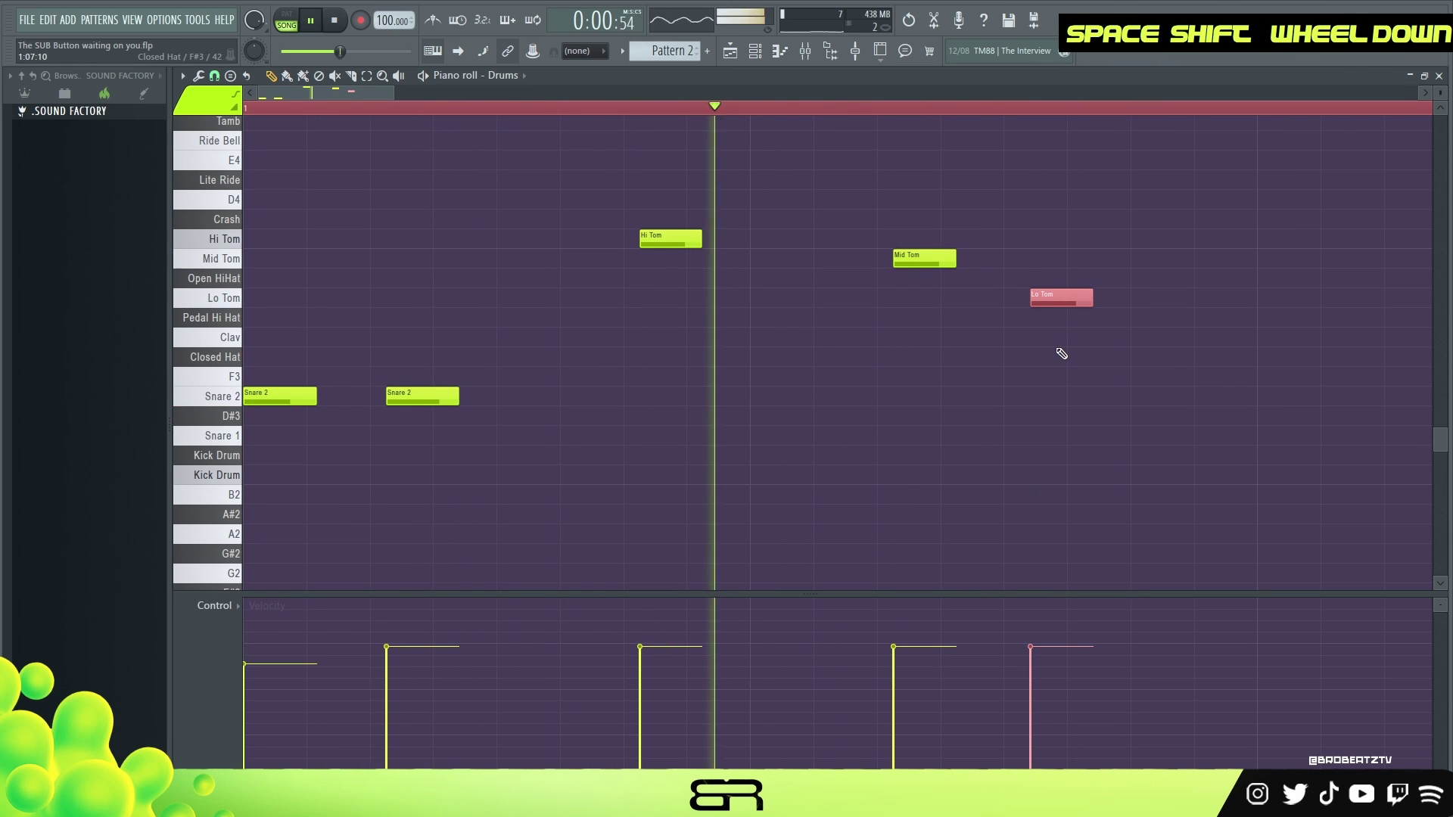
right_click(1006, 414)
key(space)
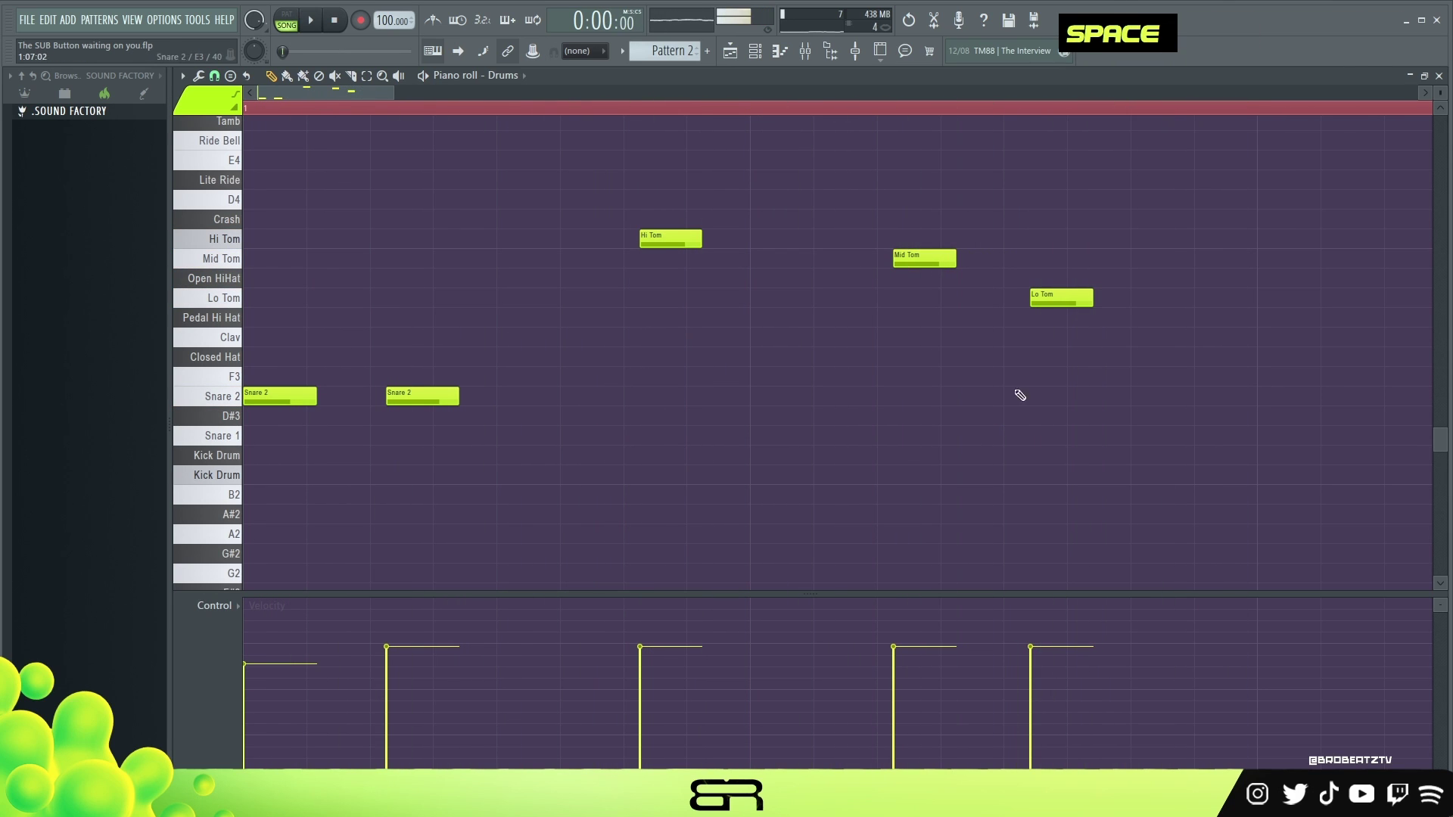
ctrl+click(1057, 295)
shift+scroll(1056, 325, up, 1)
right_click(1034, 382)
key(space)
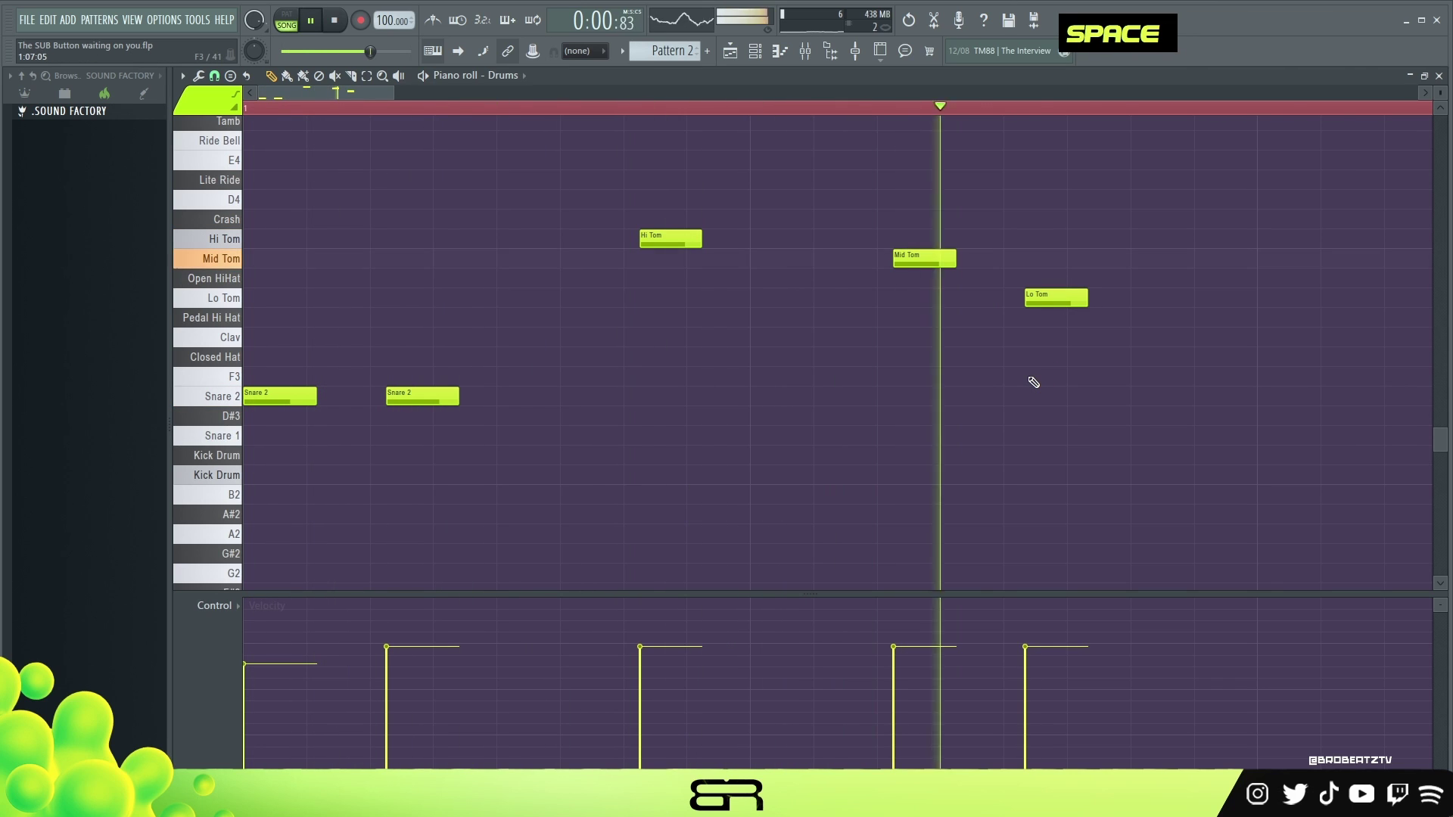
key(space)
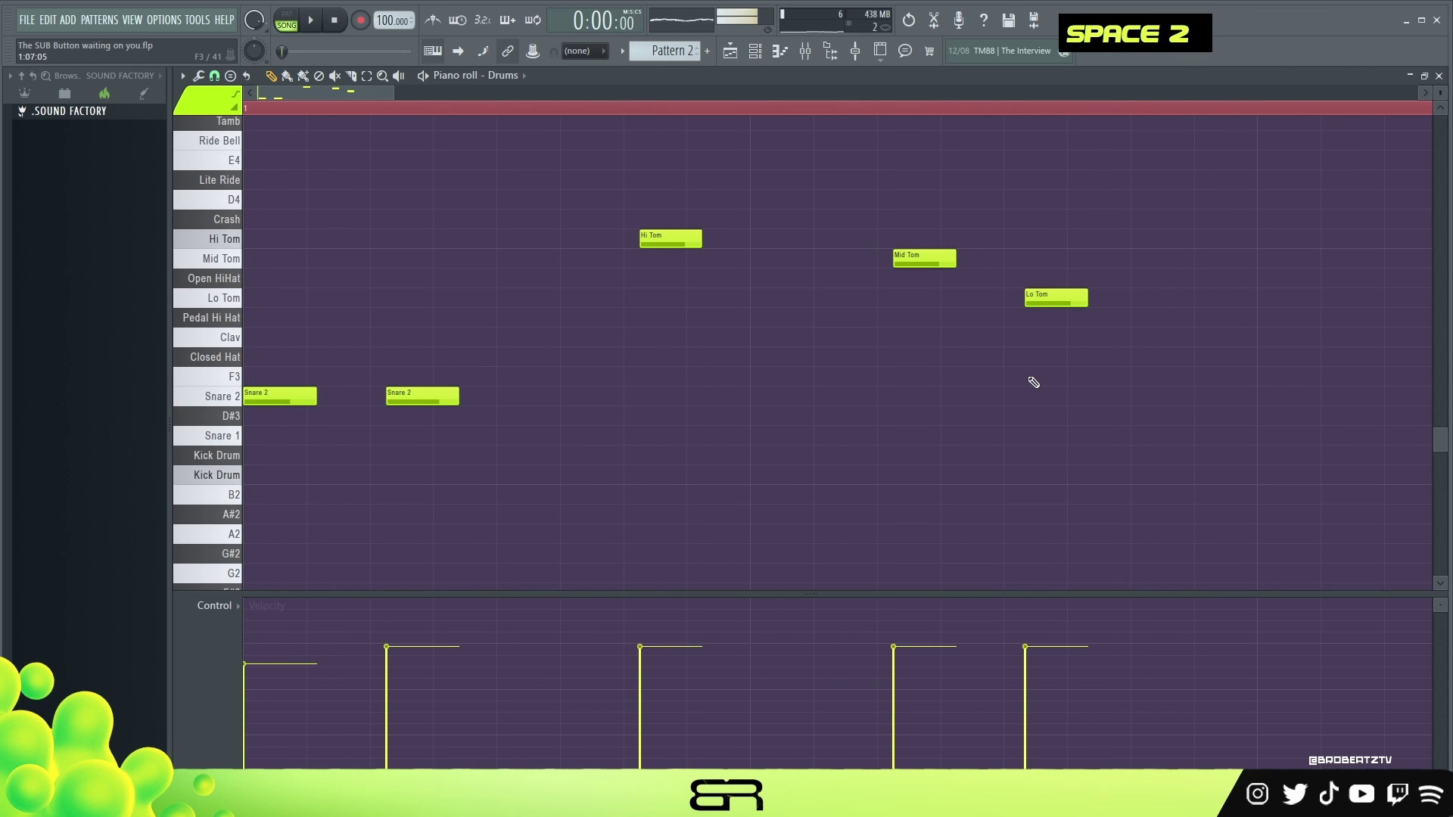
double_click(456, 114)
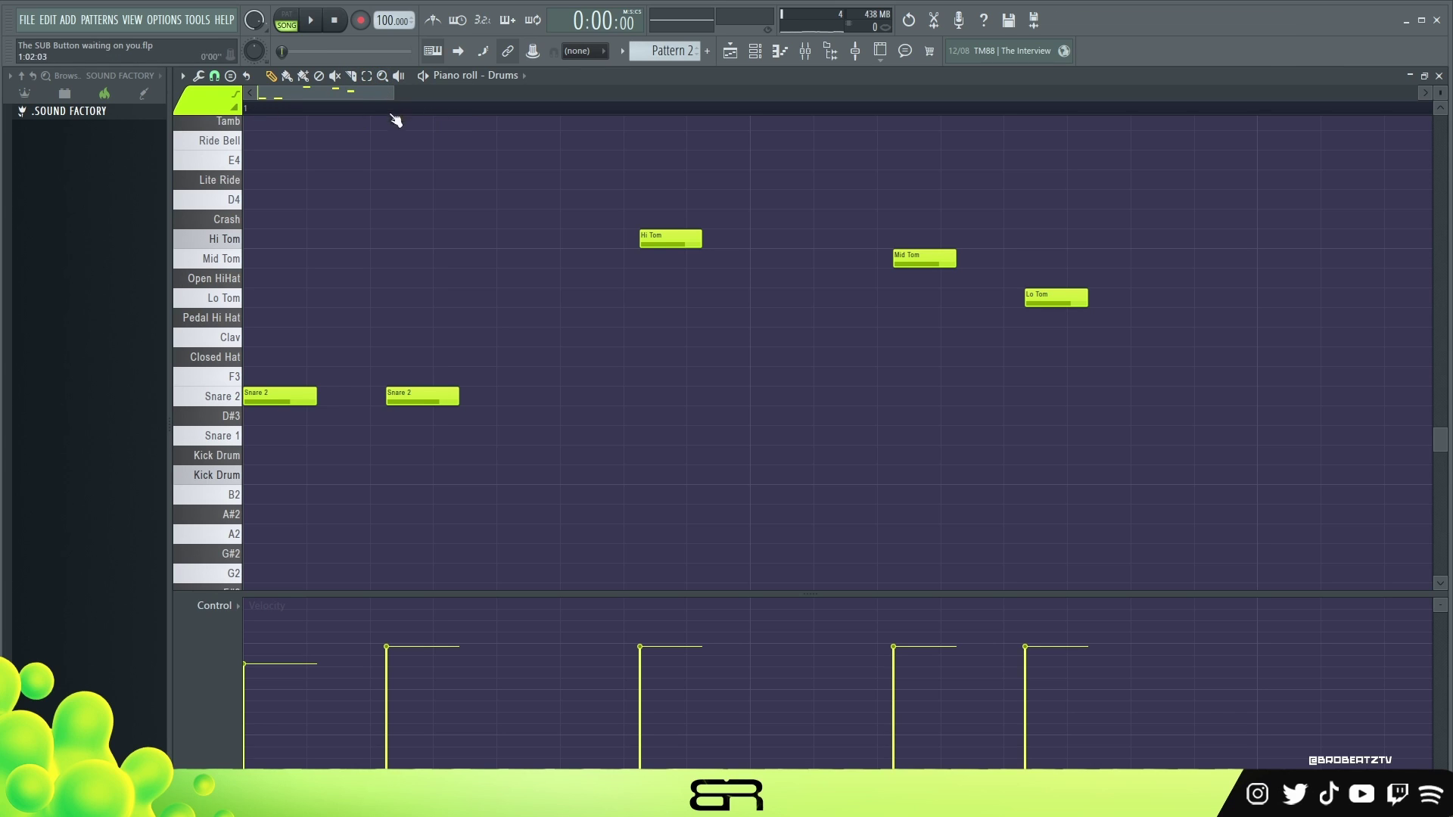
- Show Note fine pitch in the event lane and retune the first Snare 2 hit
click(221, 607)
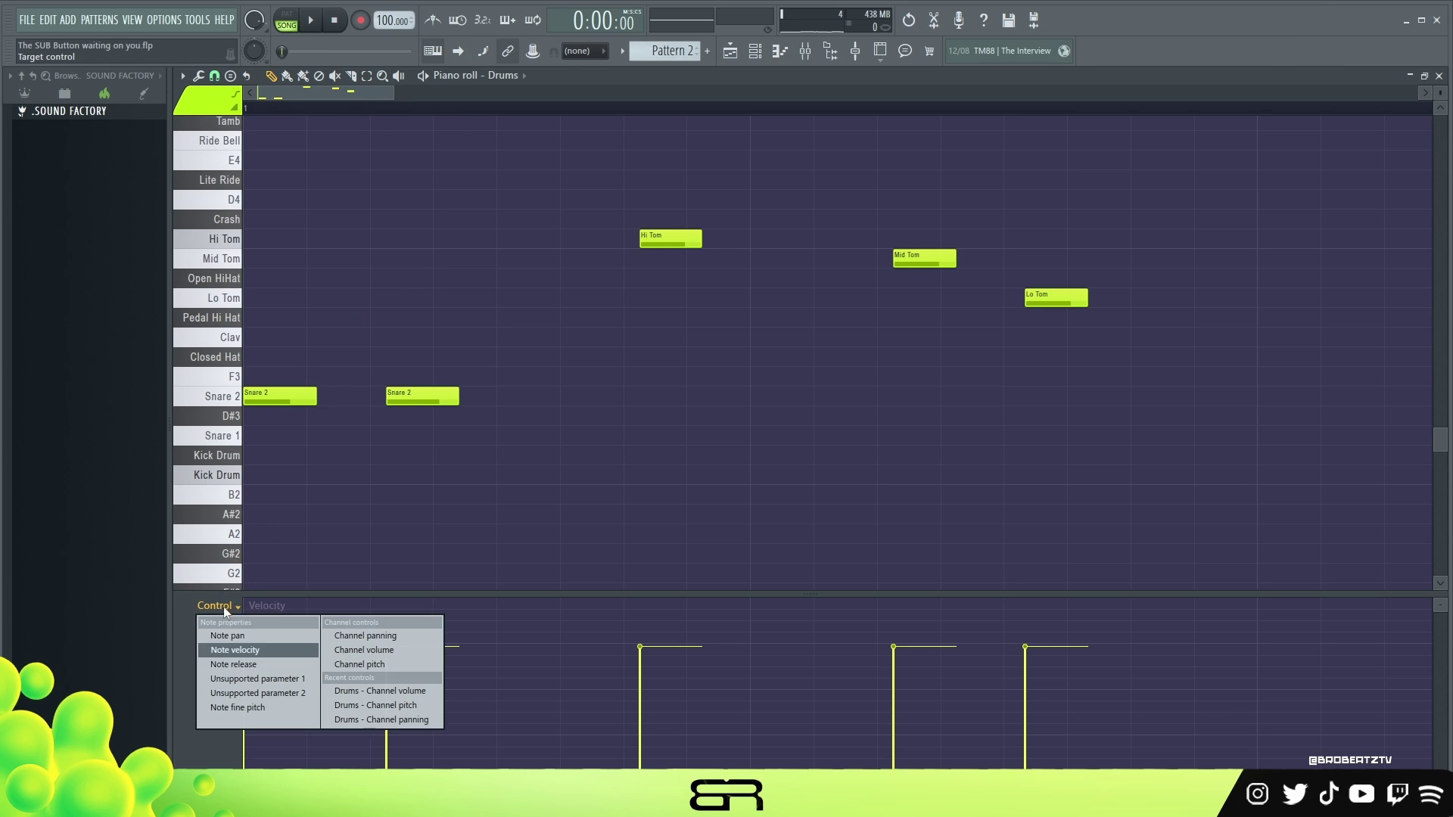
click(231, 708)
ctrl+click(309, 402)
alt+scroll(309, 402, up, 2)
alt+scroll(309, 403, down, 4)
right_click(421, 319)
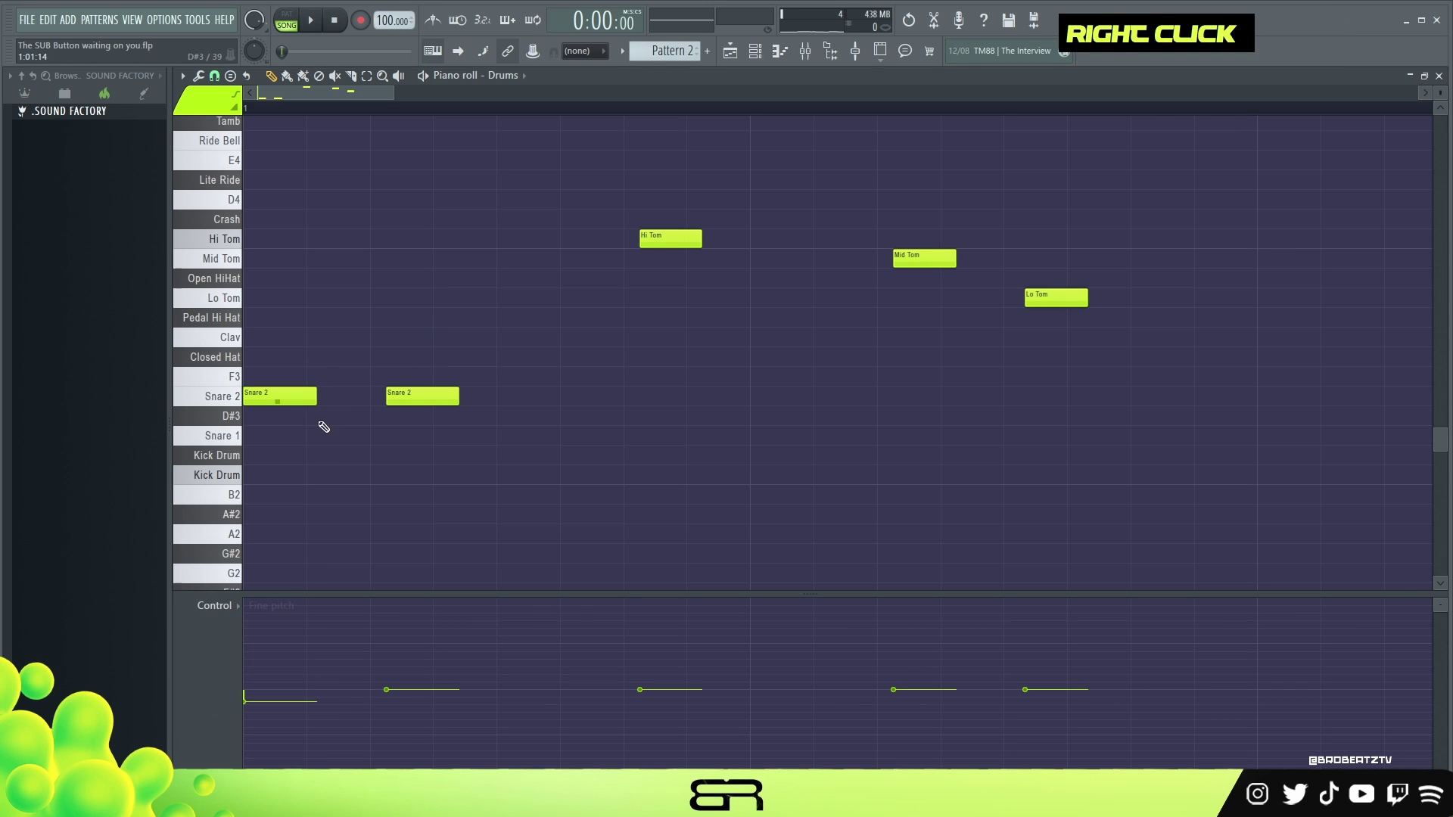
key(space)
key(space)
ctrl+click(309, 400)
alt+scroll(312, 416, up, 2)
key(space)
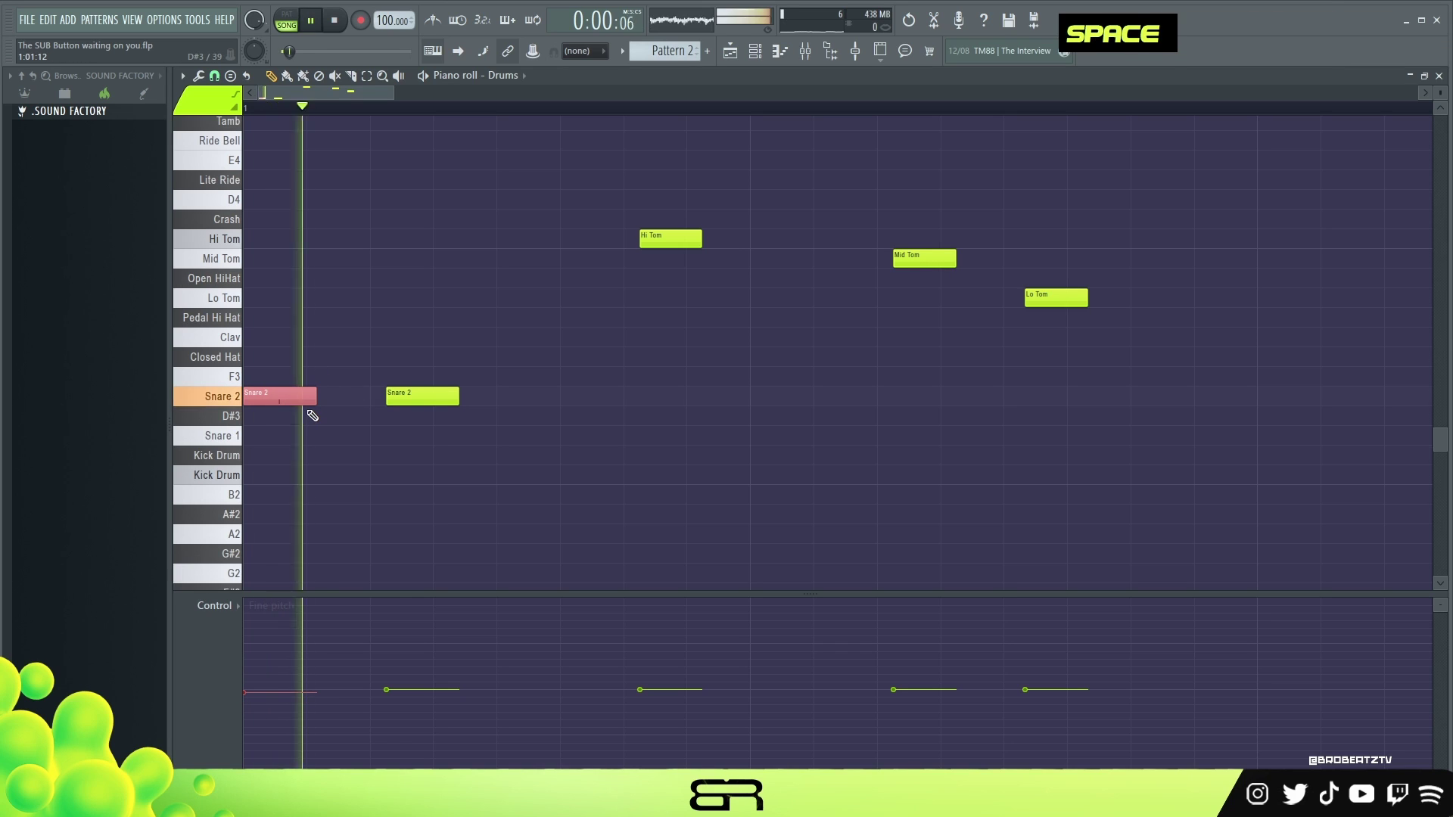
key(space)
right_click(360, 408)
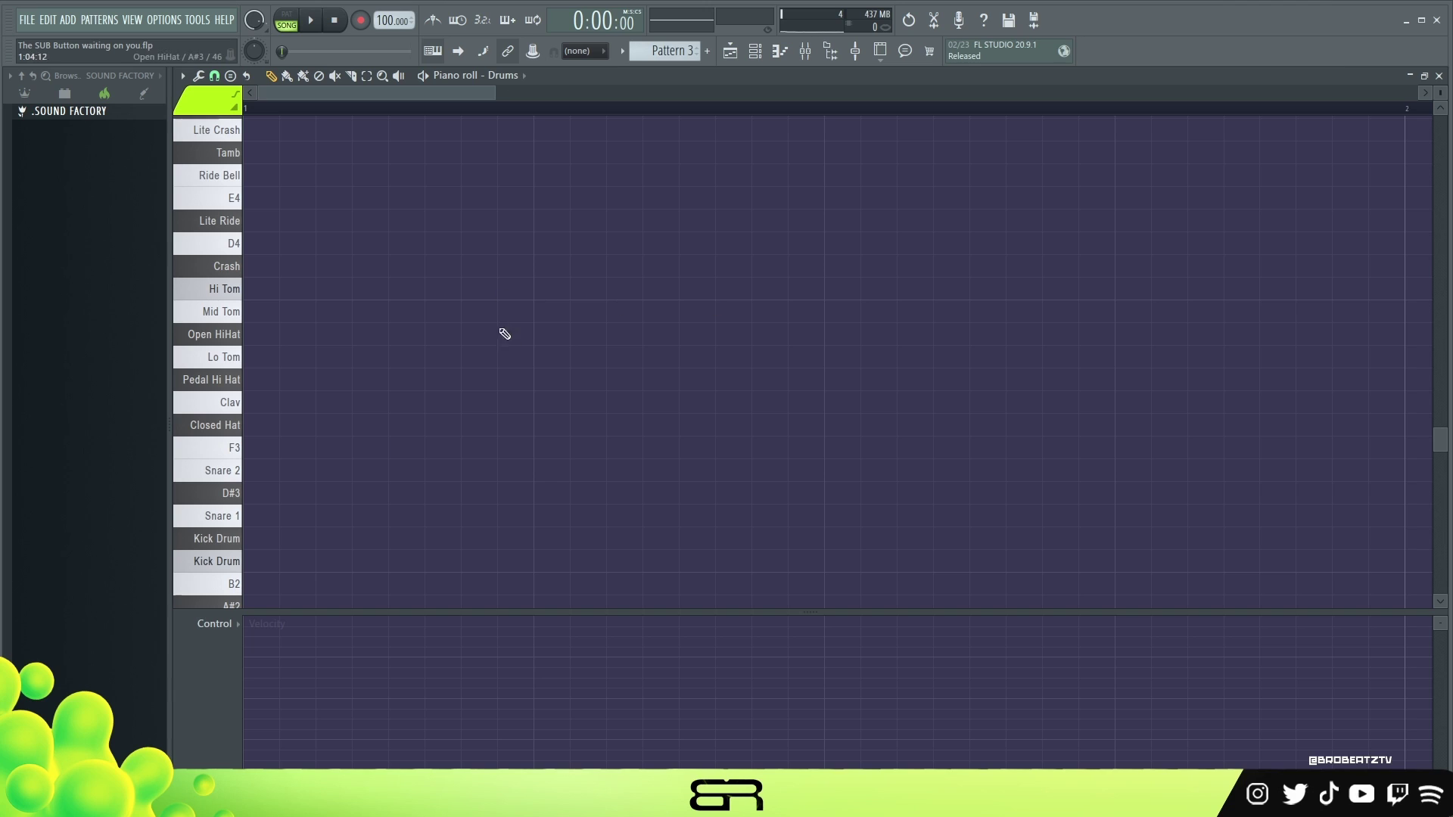
- Draw a Snare 1 hit at the pattern start, lengthen it and copy it later
scroll(385, 20, up, 1)
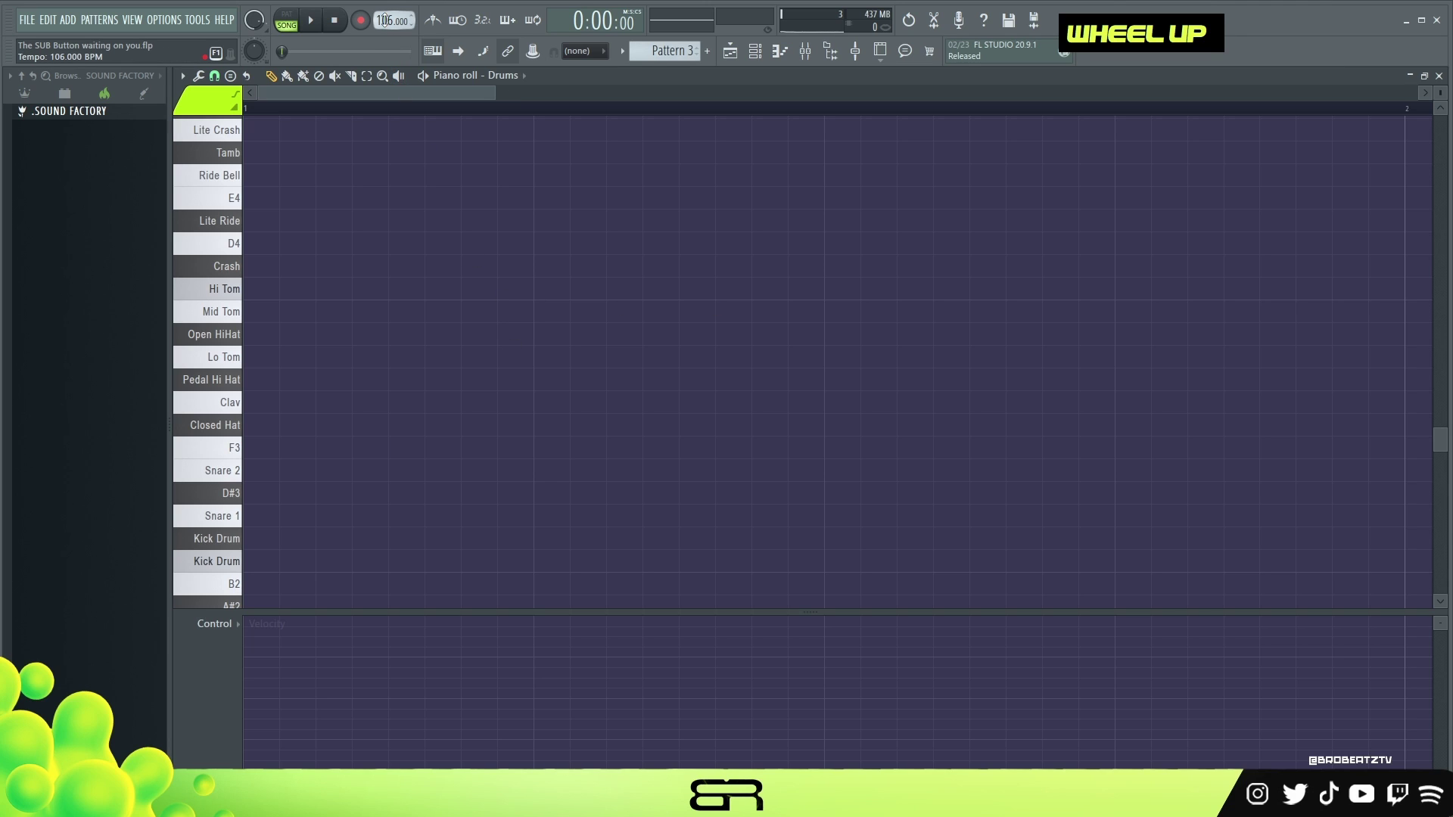
right_click(448, 315)
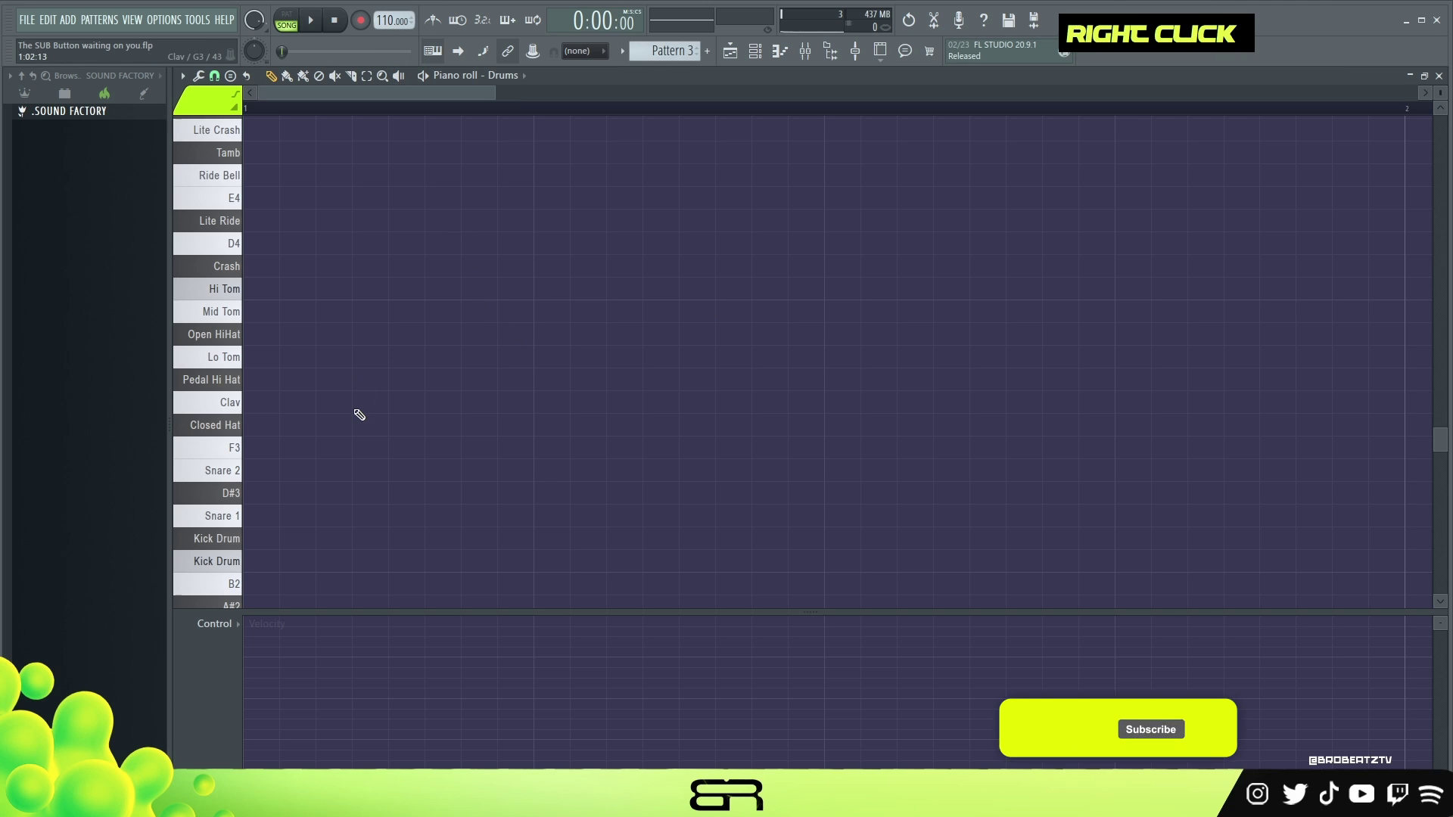
scroll(315, 471, down, 1)
click(255, 448)
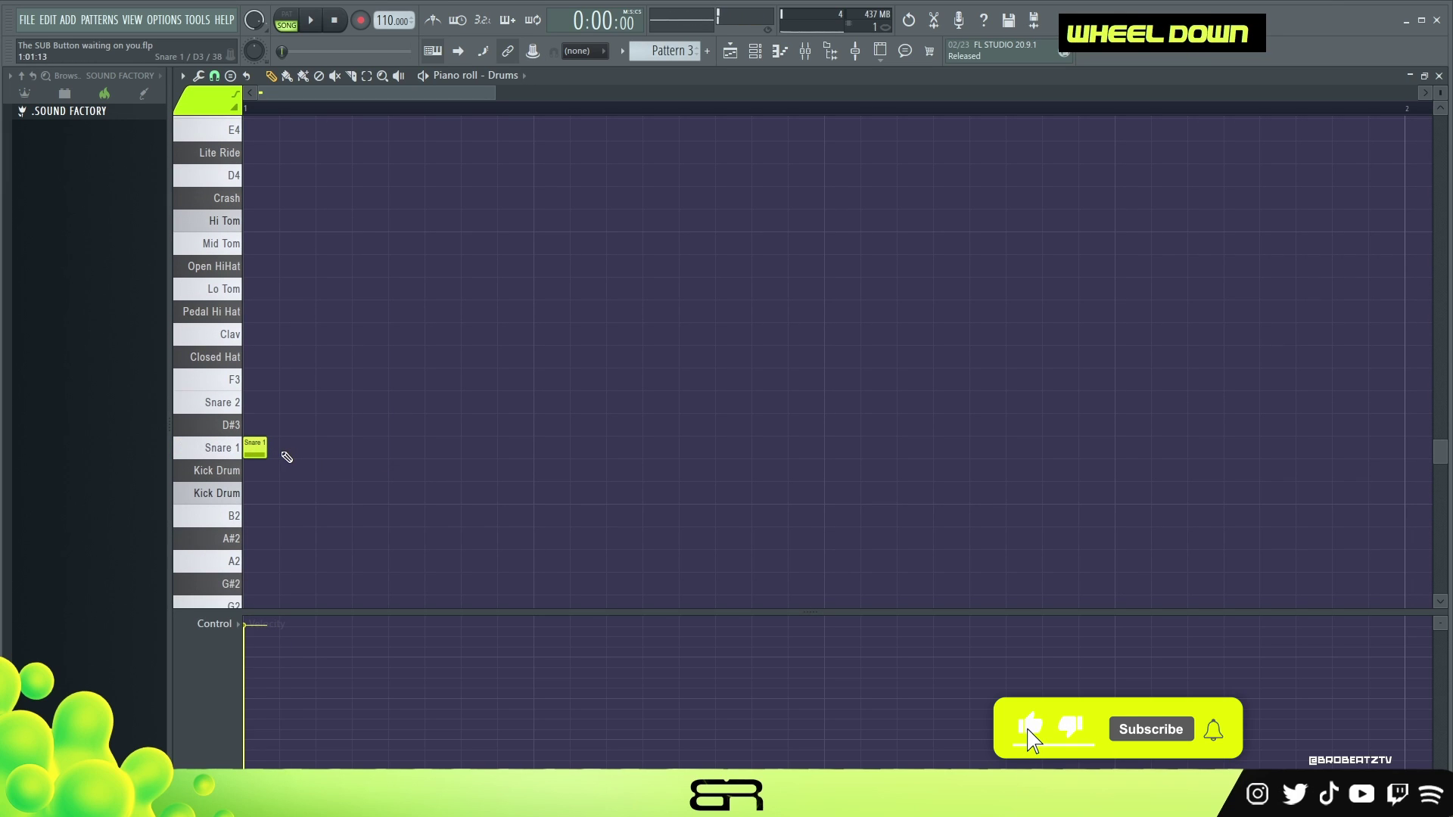
drag(278, 445, 302, 445)
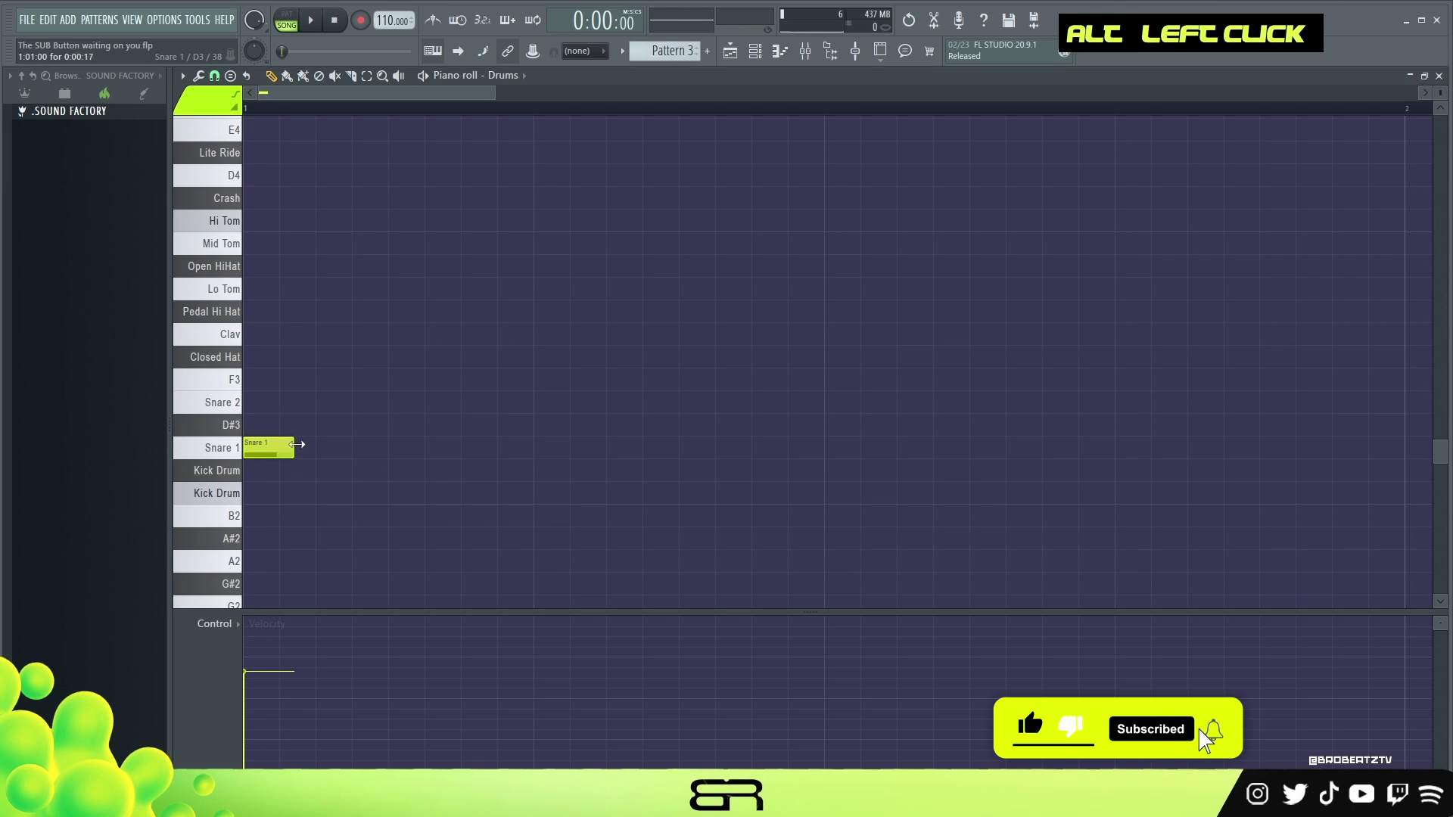
ctrl+click(275, 442)
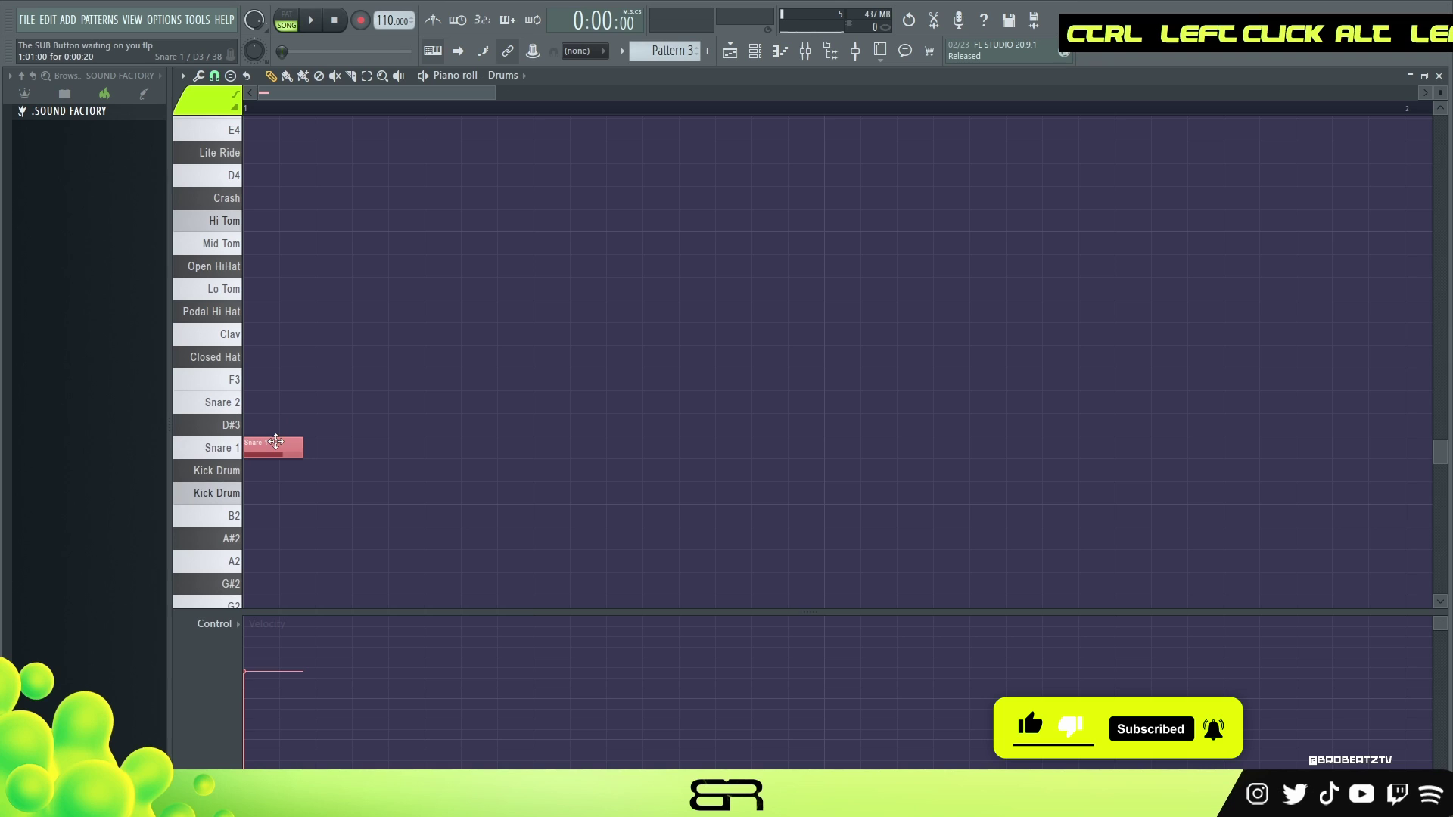
shift+drag(275, 442, 380, 442)
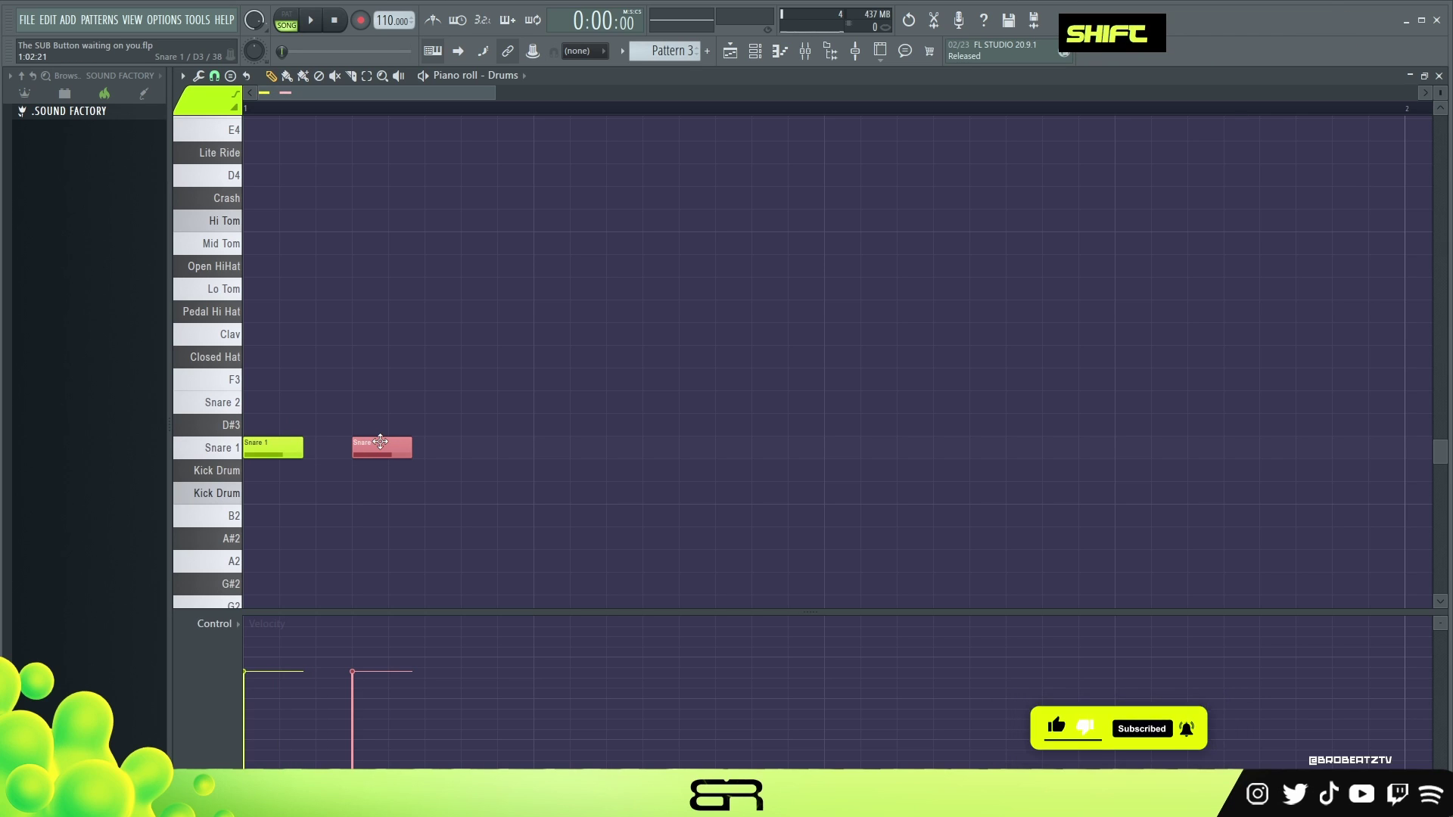
key(space)
key(space)
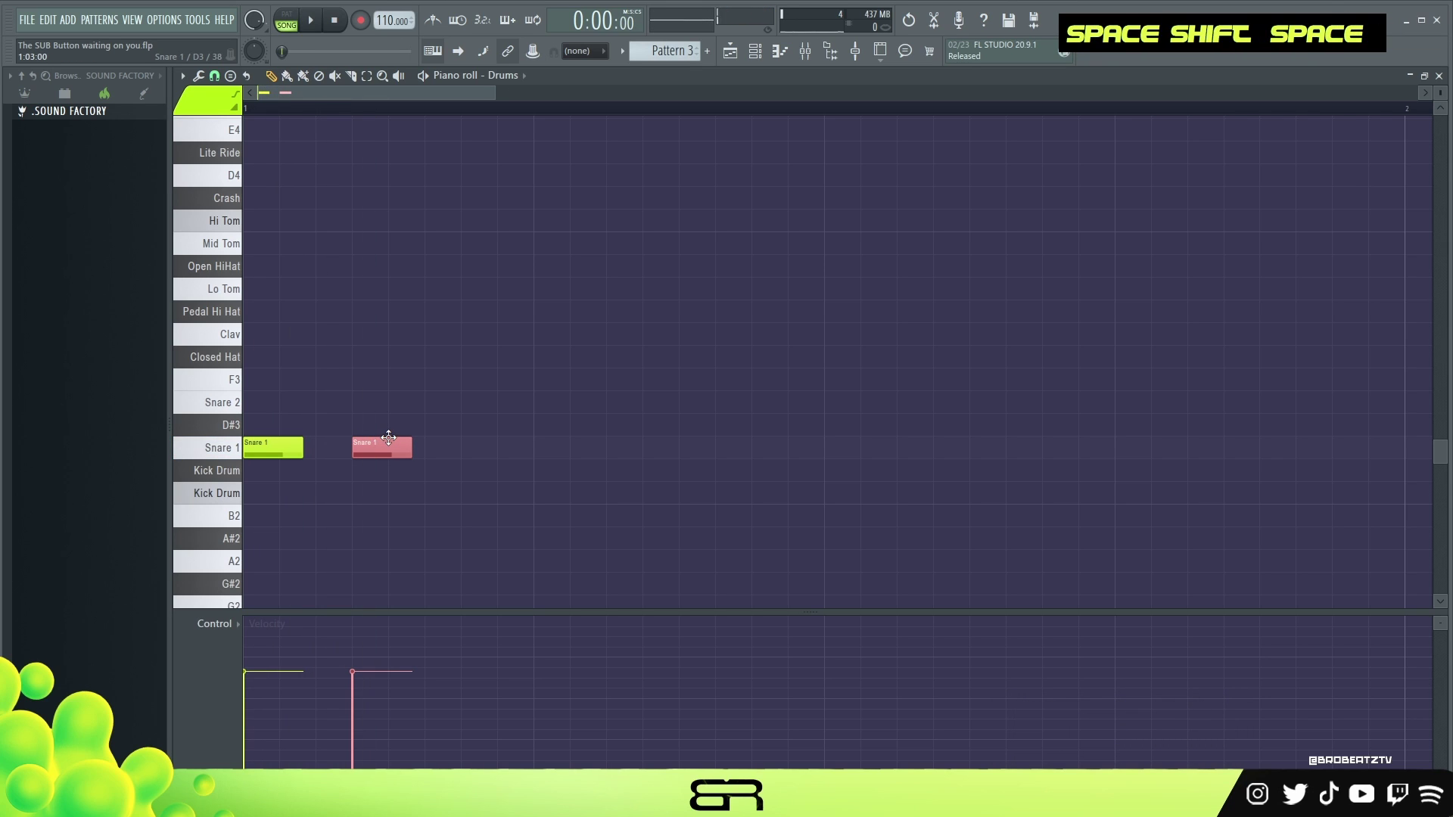
shift+scroll(383, 440, down, 1)
key(shift+space)
key(shift+space)
key(shift+space)
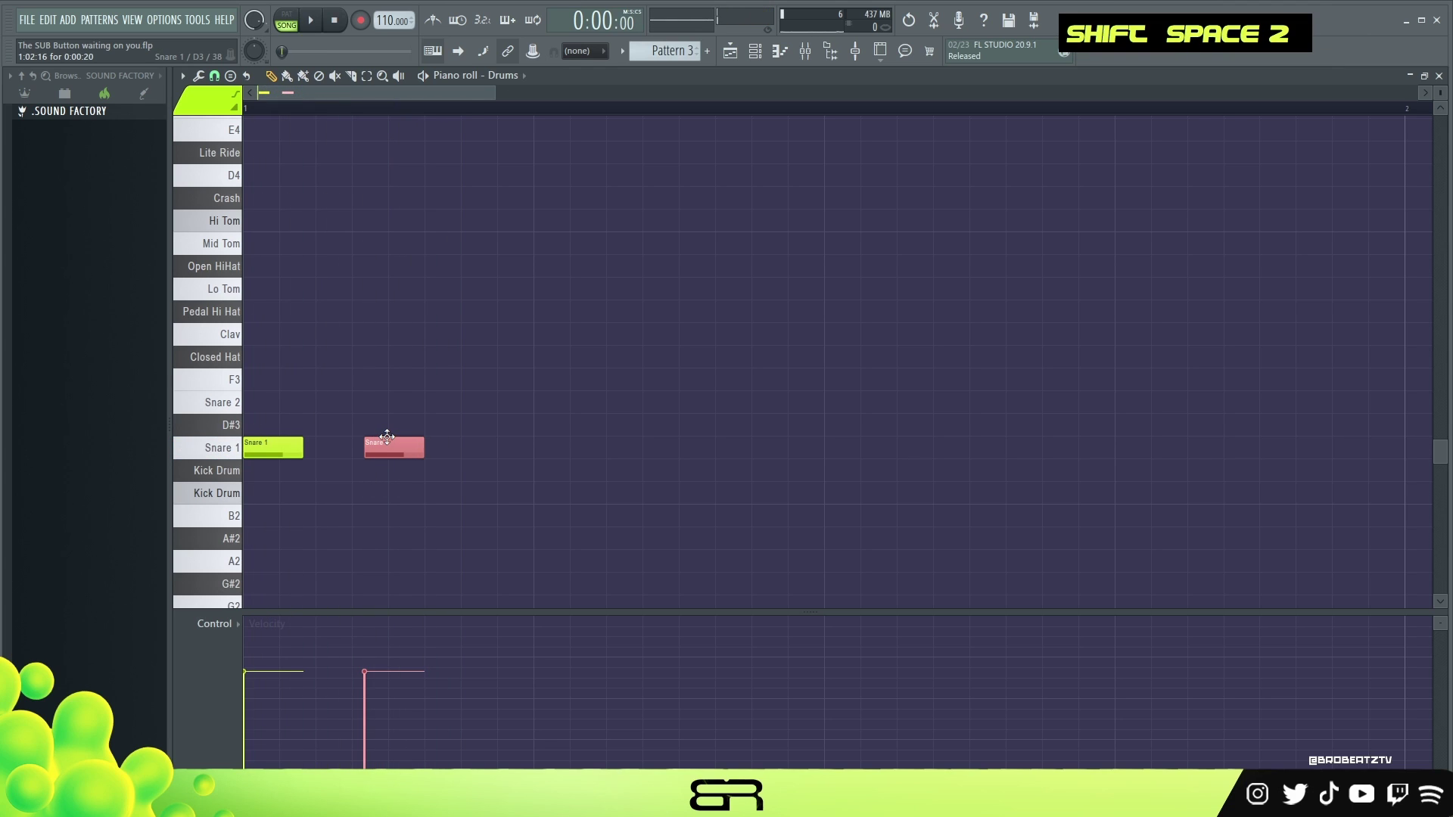
key(space)
- Move both snares to the Snare 2 row, add a third copy and adjust timing
ctrl+click(392, 445)
drag(428, 479, 275, 392)
key(space)
click(405, 454)
ctrl+click(396, 407)
shift+drag(396, 407, 468, 406)
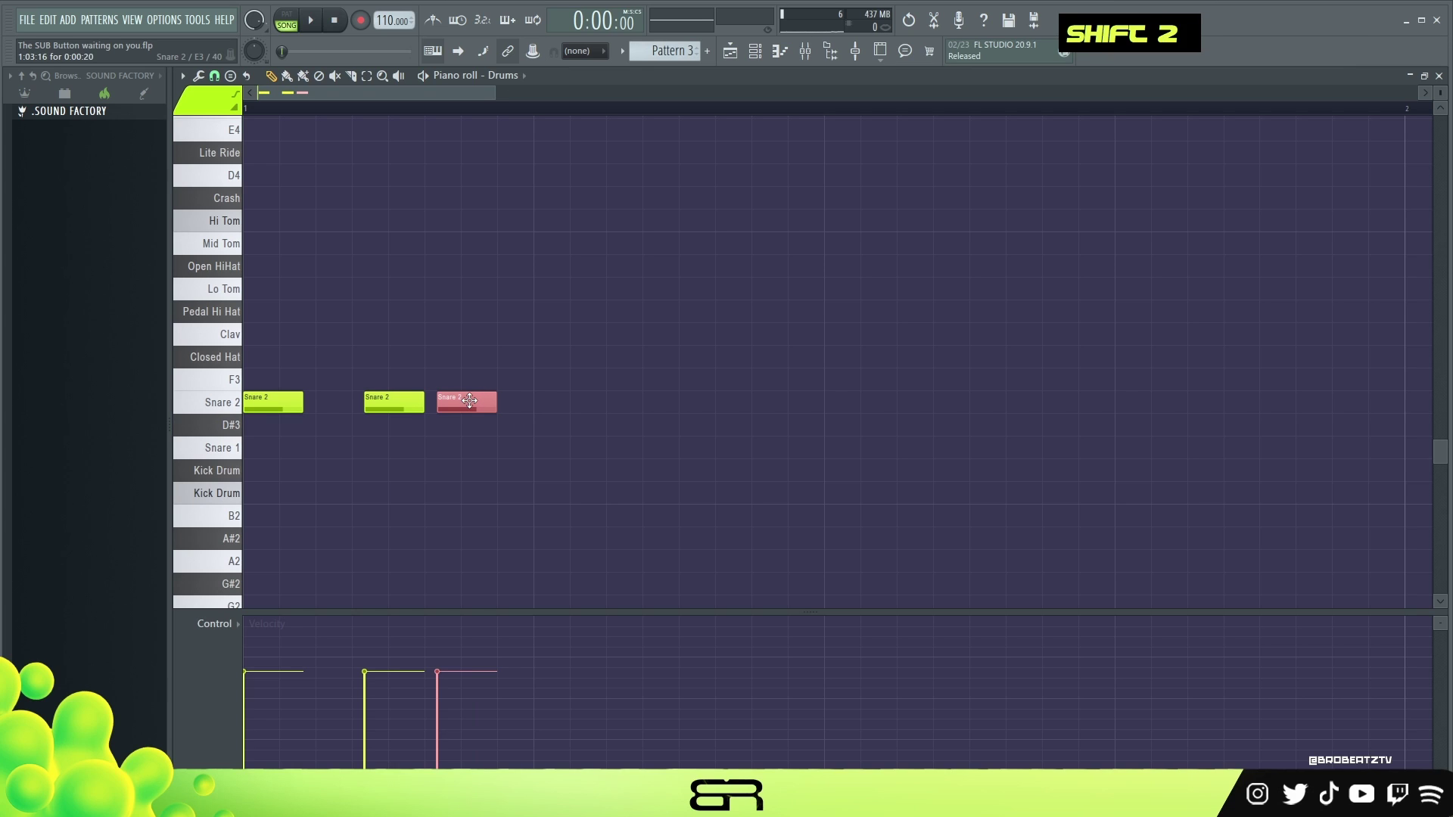
shift+scroll(410, 442, down, 1)
key(shift+space)
key(shift+space)
right_click(409, 442)
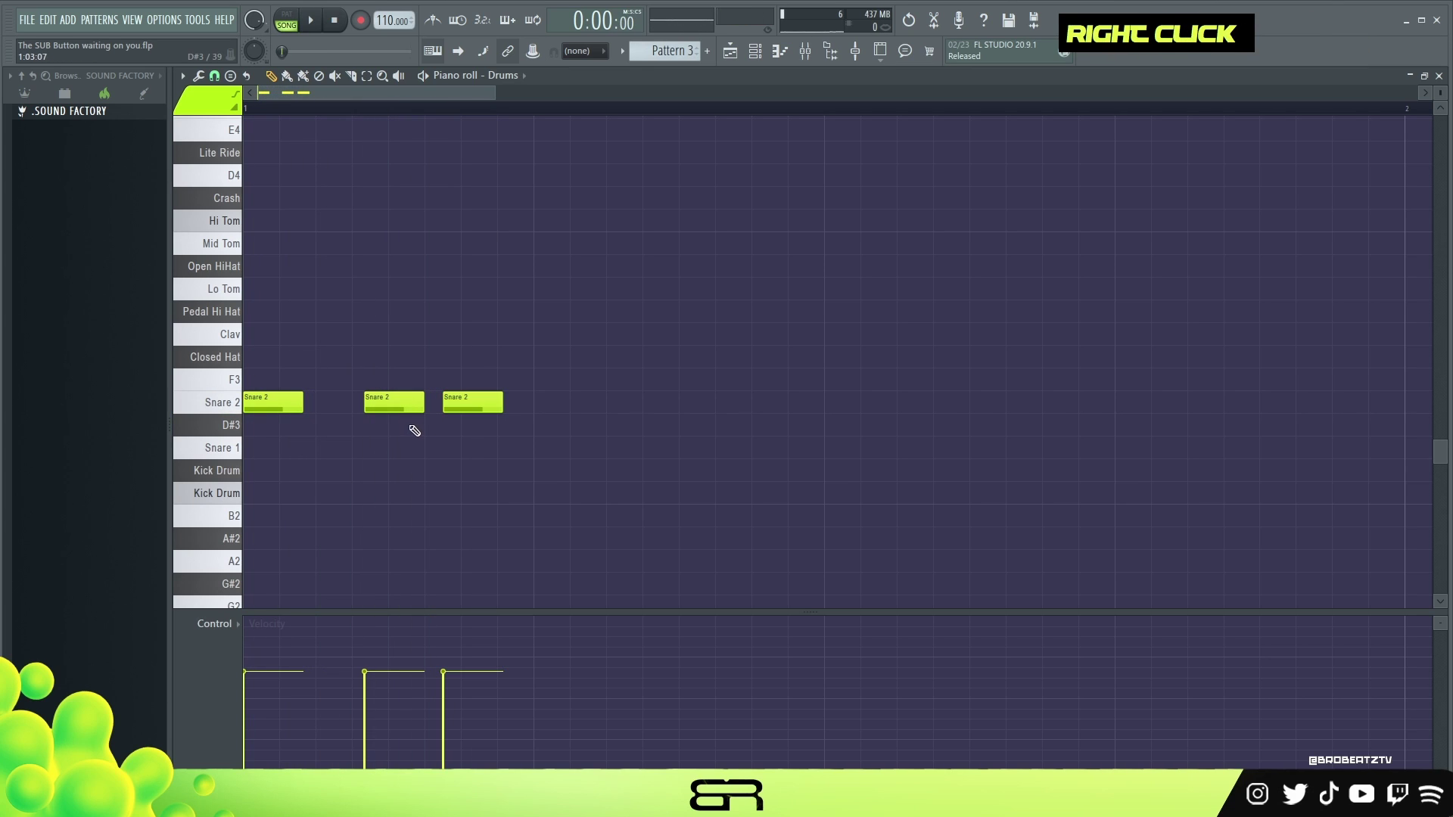
drag(416, 405, 381, 408)
key(space)
key(space)
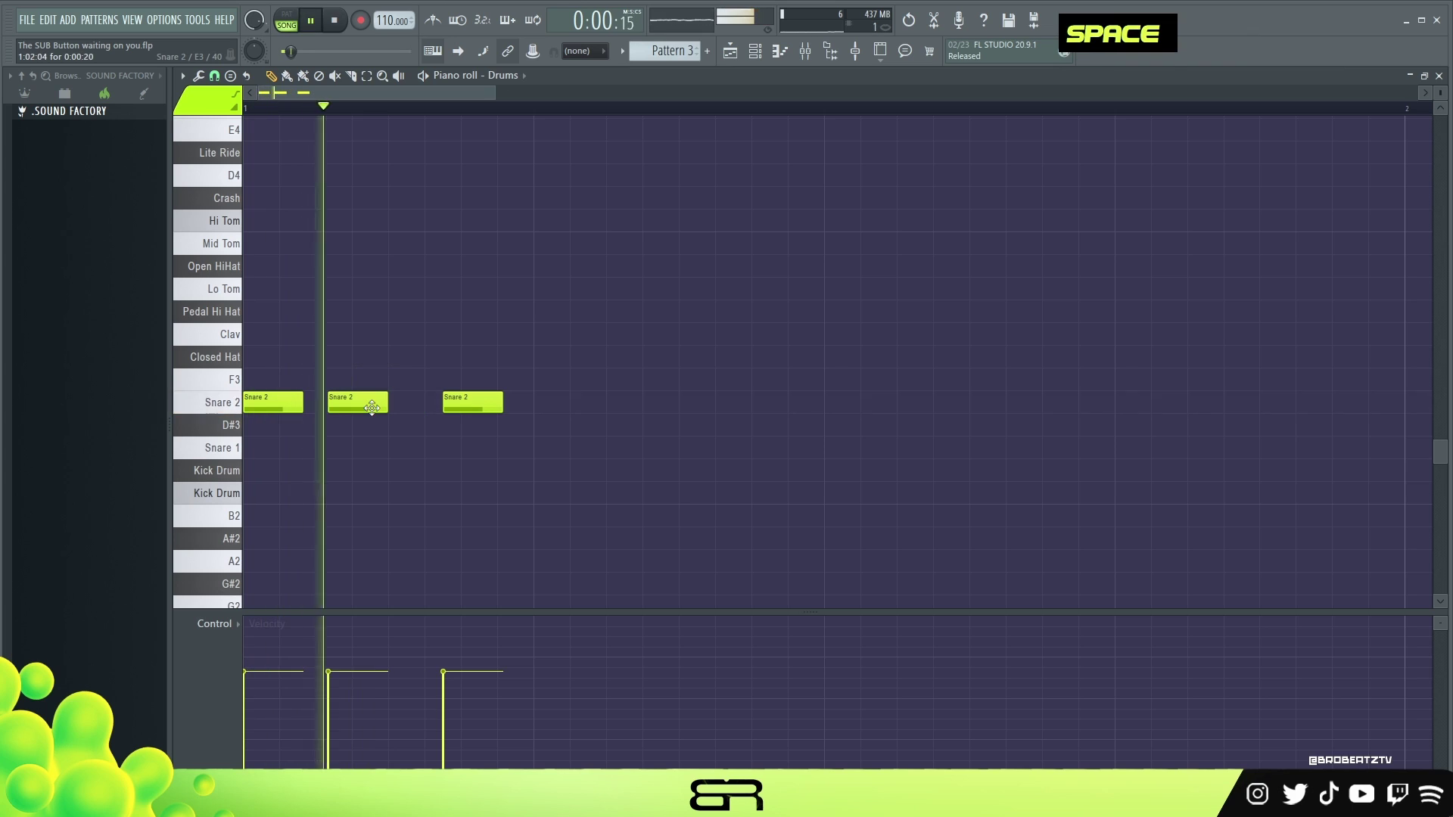
shift+scroll(357, 401, down, 1)
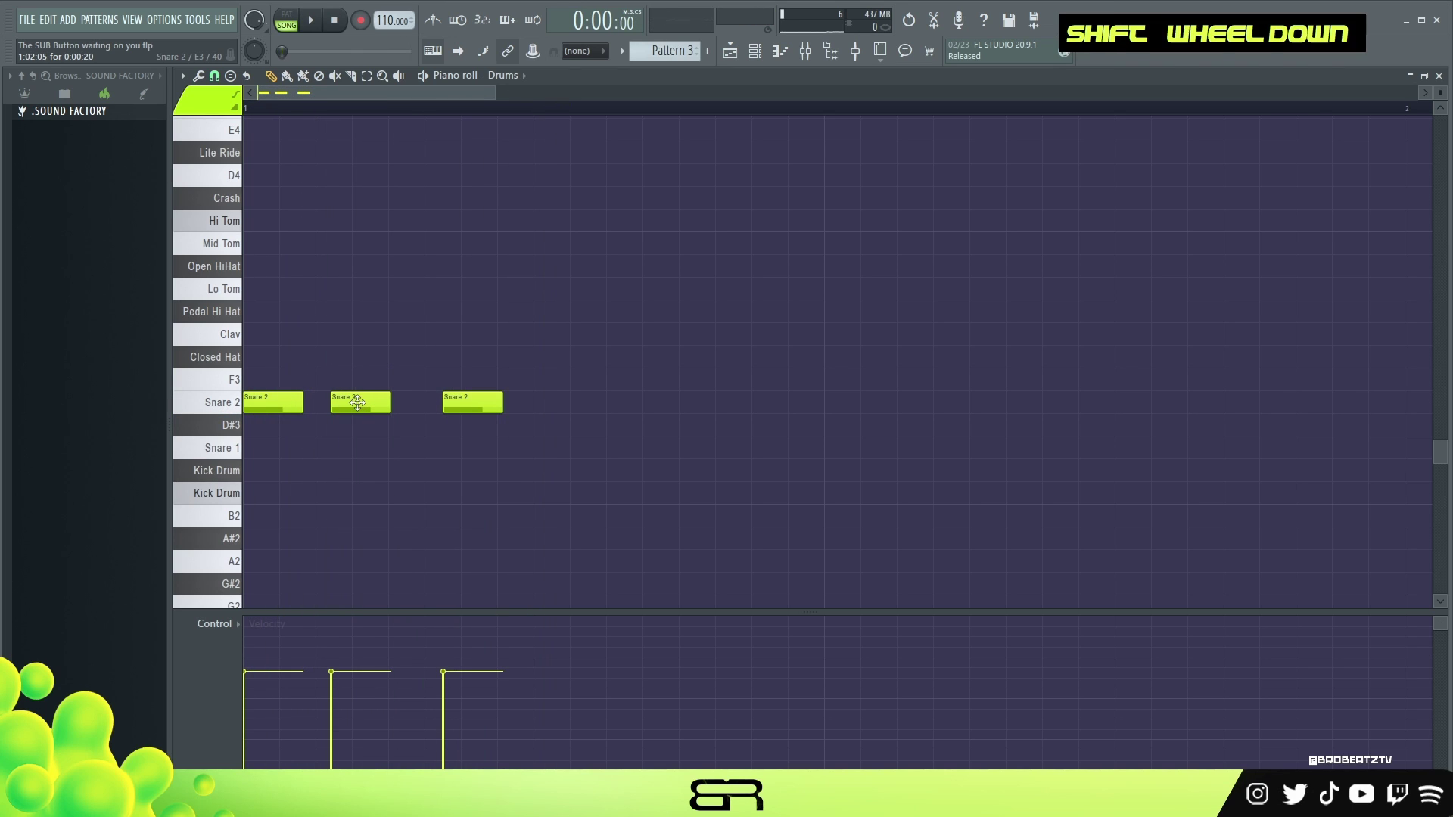
key(shift+space)
- Give the second and third Snare 2 hits softer velocities
ctrl+drag(375, 386, 496, 440)
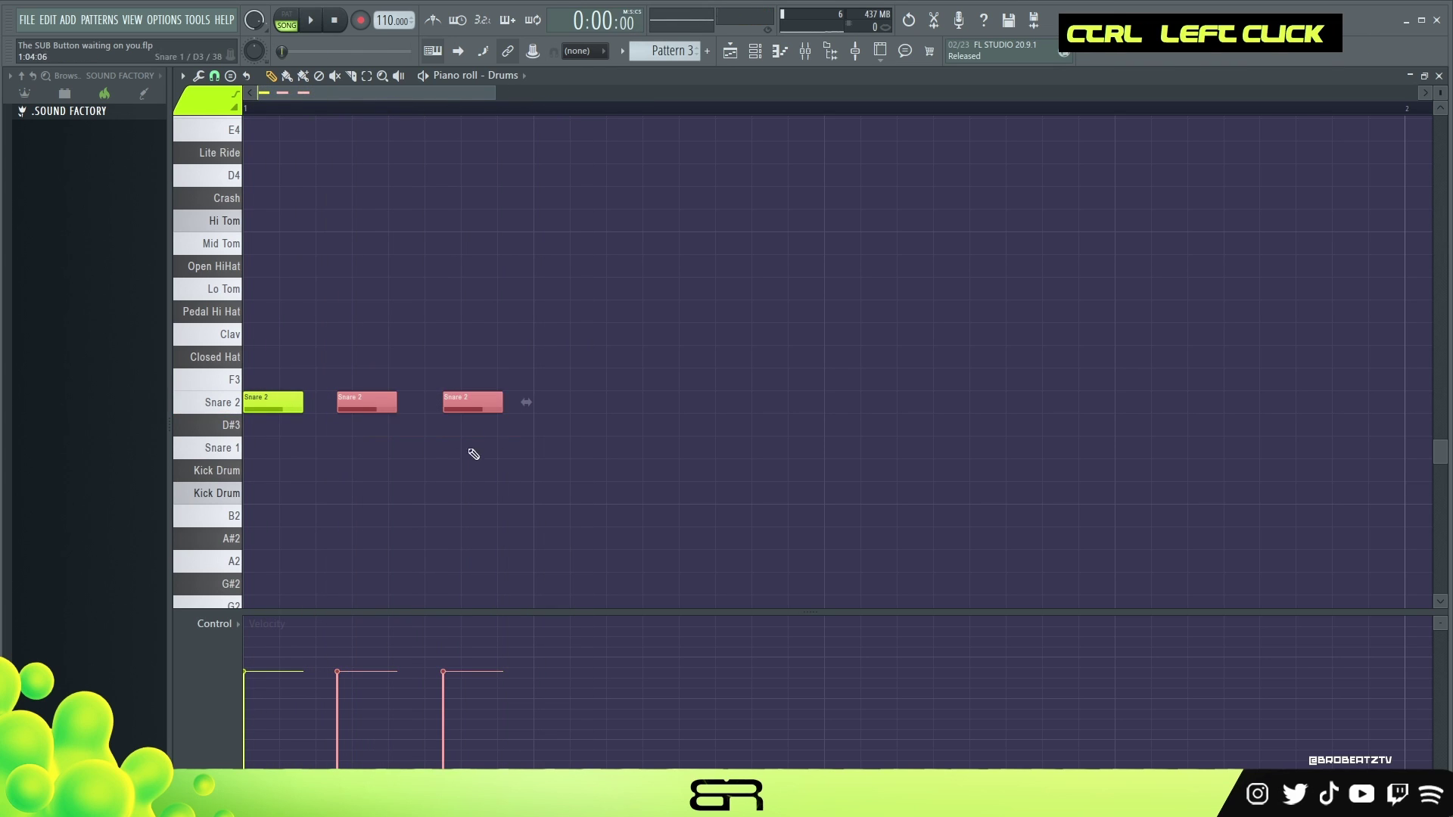
double_click(350, 741)
key(space)
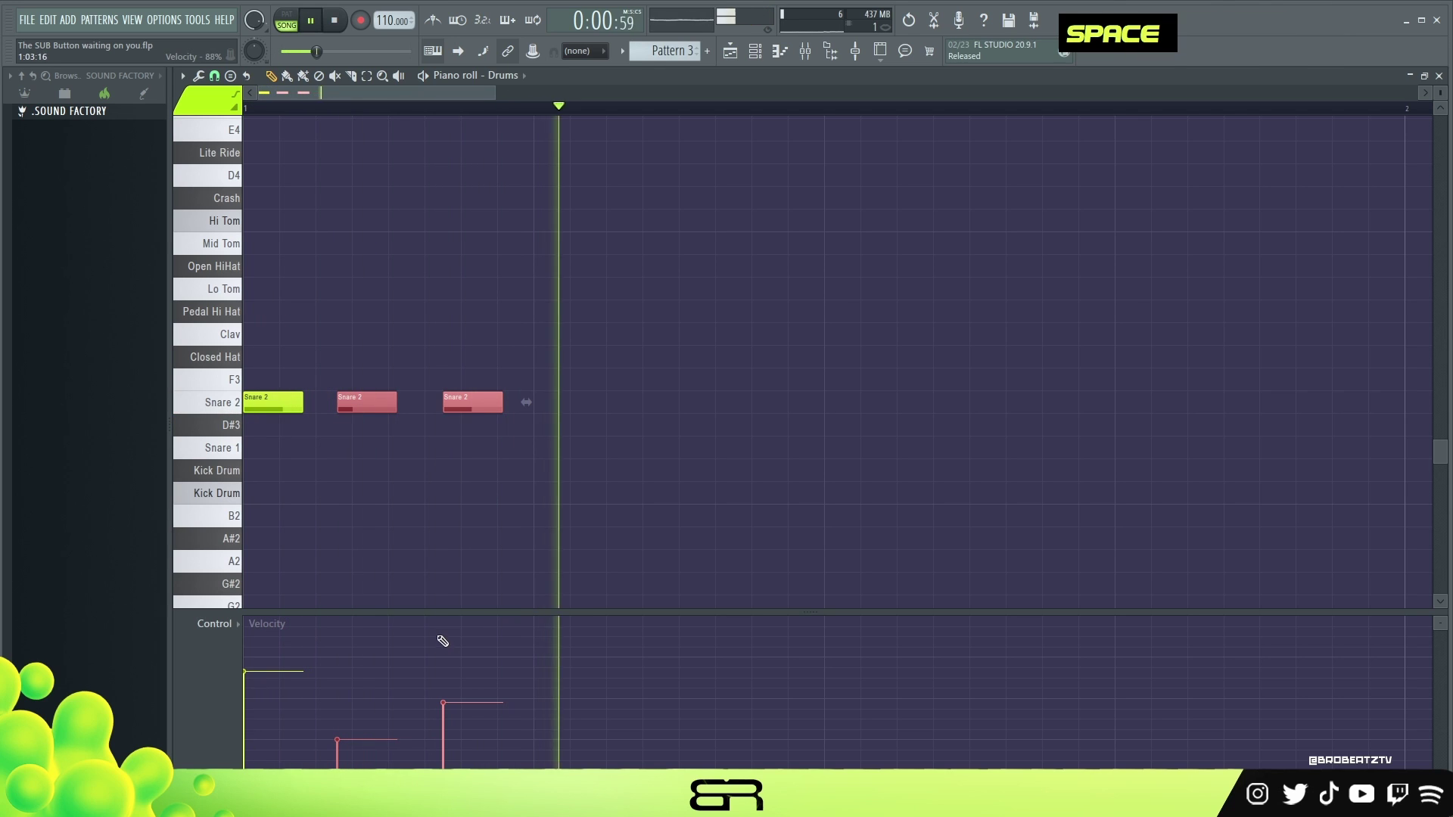
key(space)
right_click(488, 466)
- Duplicate the three snare hits into a six-hit run and audition it
ctrl+drag(539, 434, 567, 409)
key(space)
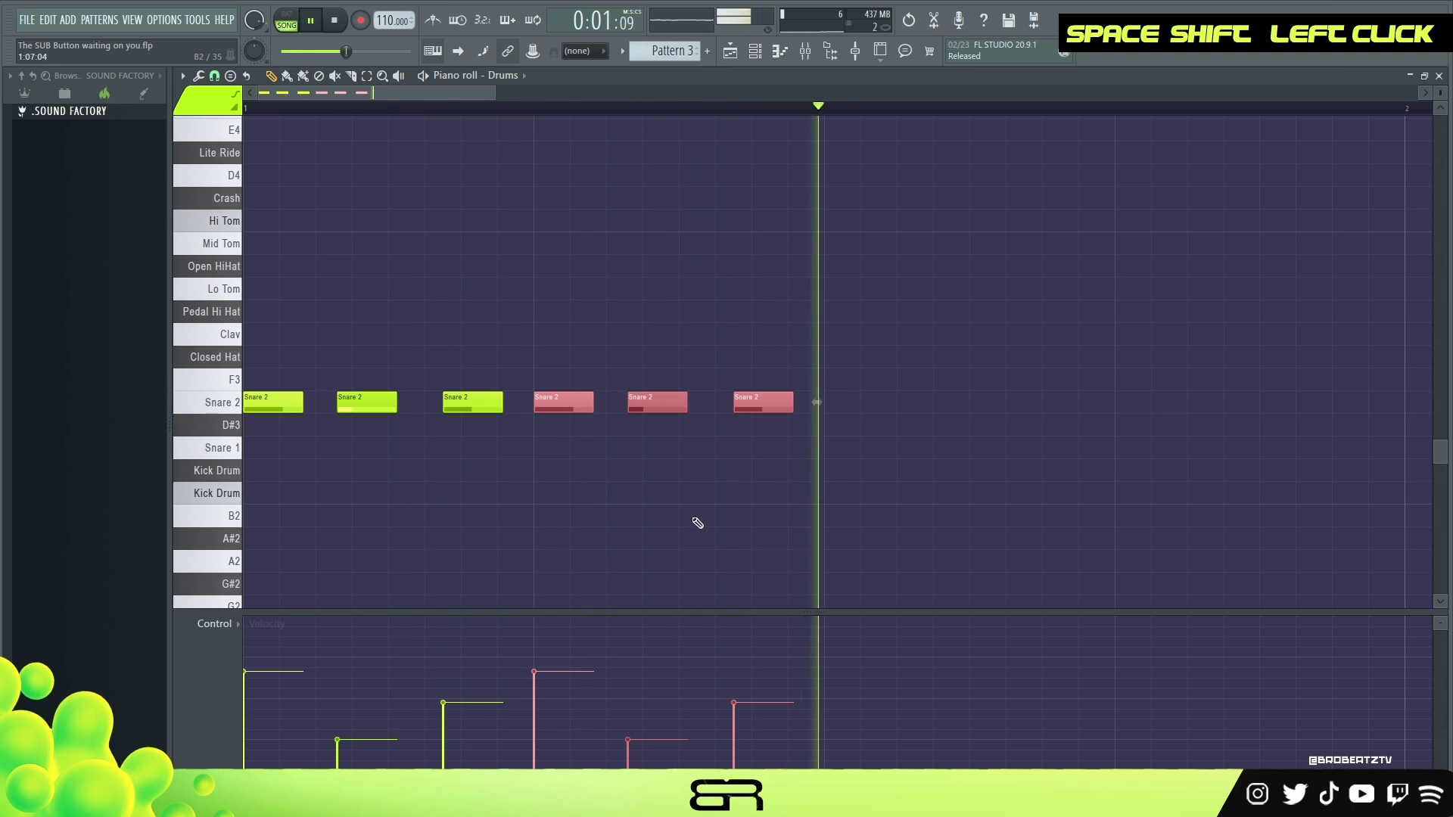
key(space)
ctrl+click(636, 403)
ctrl+shift+click(360, 407)
shift+scroll(381, 430, down, 2)
key(space)
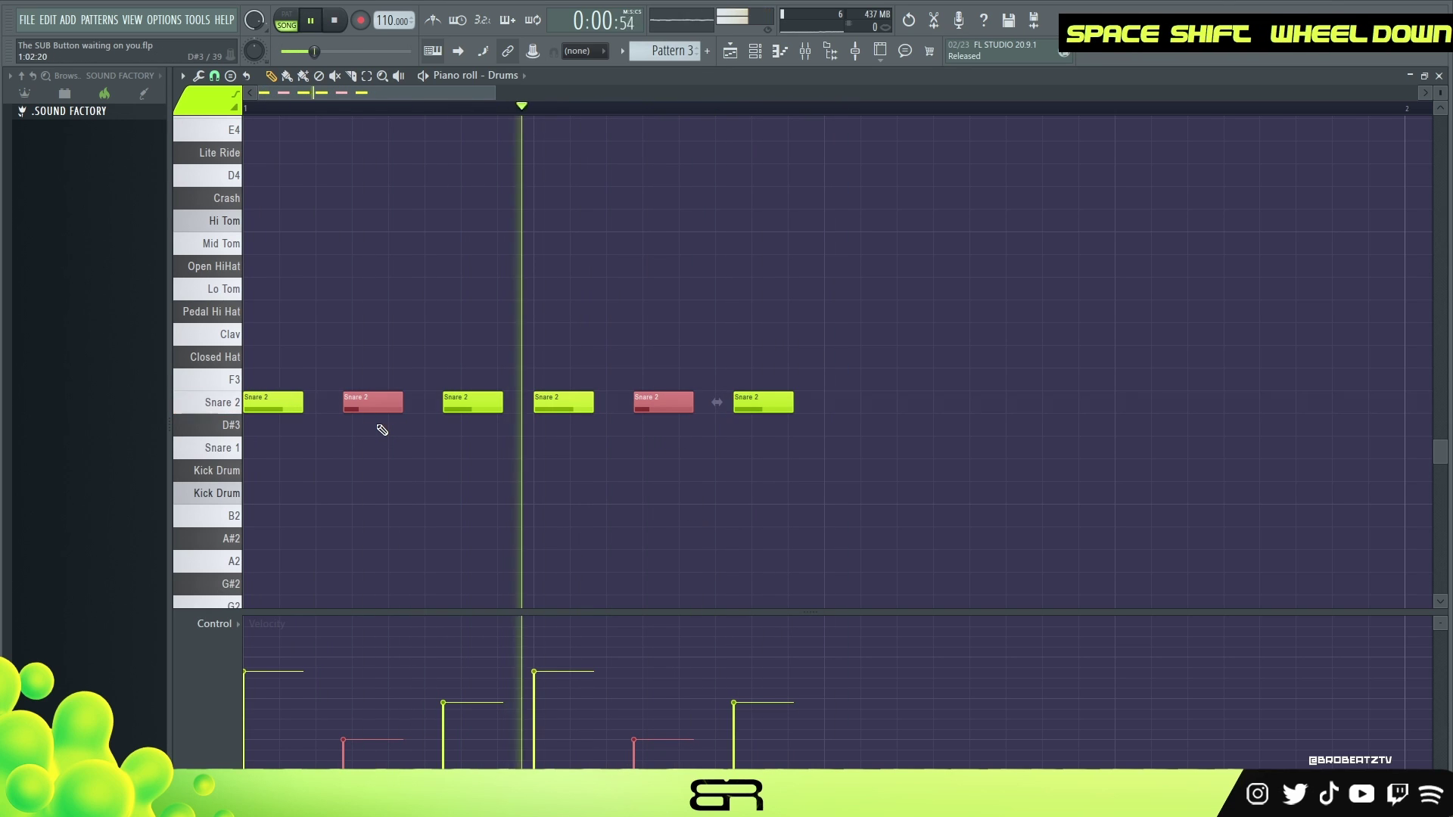
key(space)
right_click(690, 295)
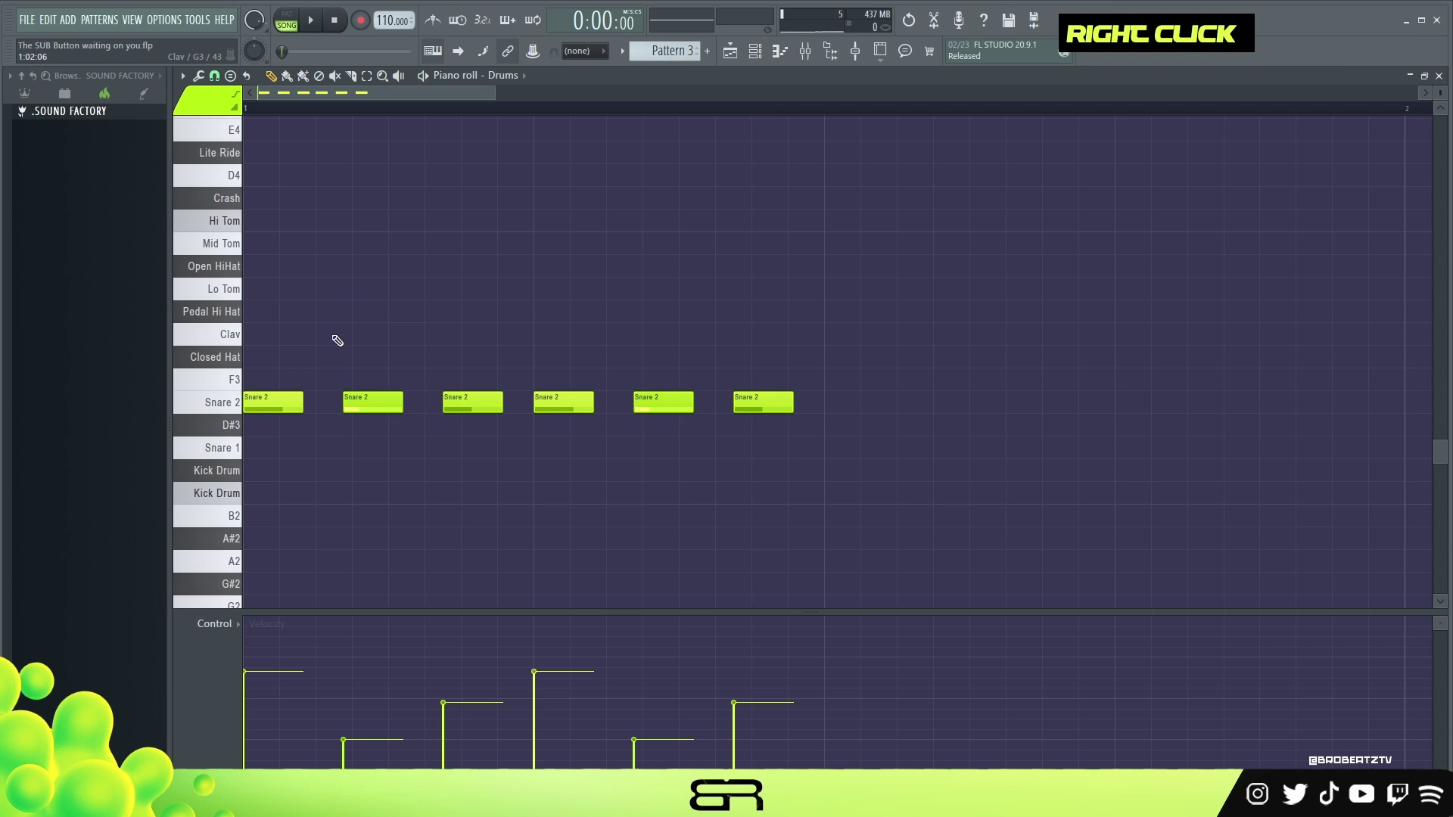
scroll(337, 341, up, 3)
- Add a Pedal Hi Hat hit and shorten it slightly
ctrl+click(252, 466)
shift+drag(252, 466, 360, 379)
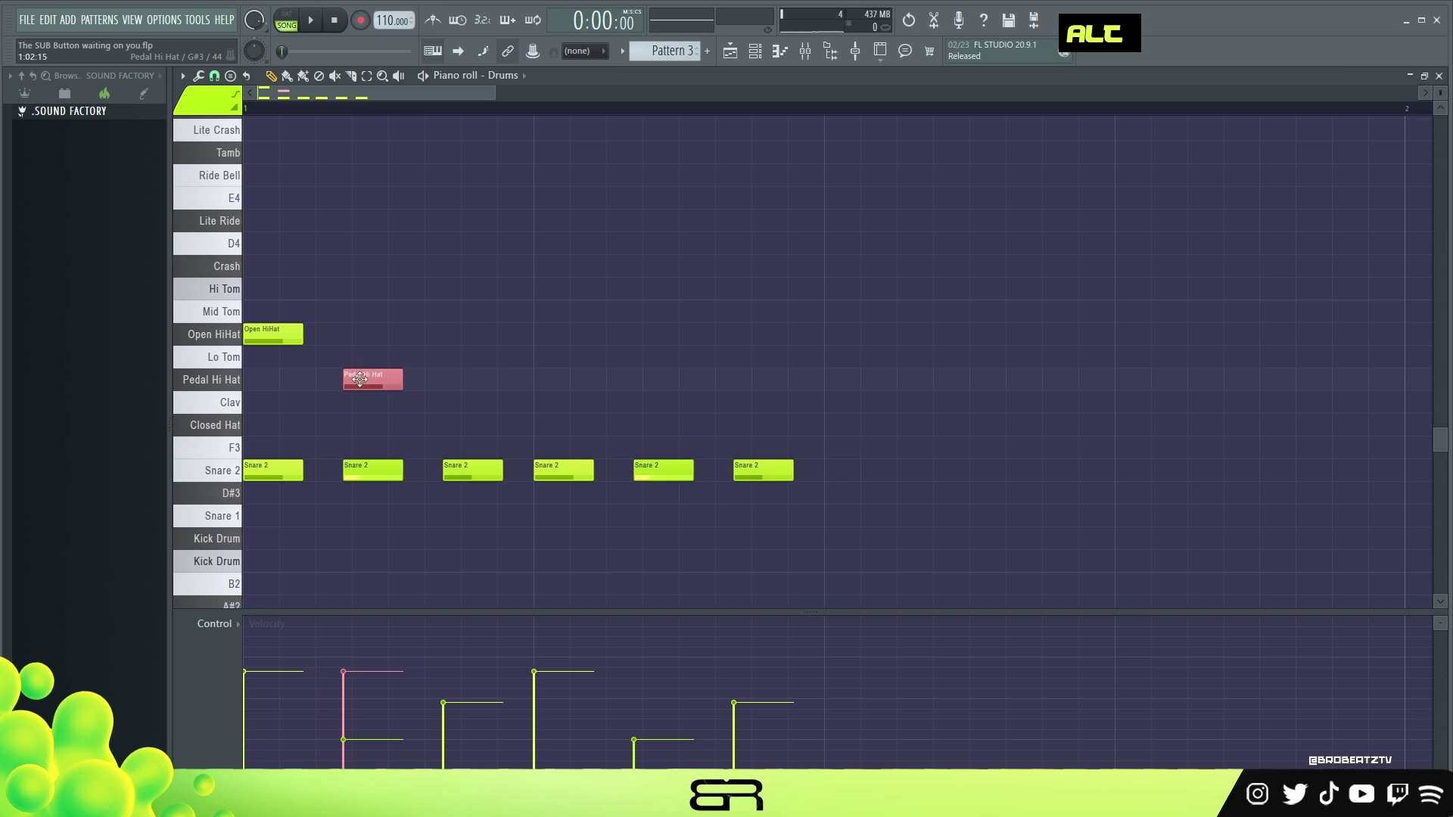
alt+click(399, 381)
alt+drag(376, 384, 373, 384)
key(space)
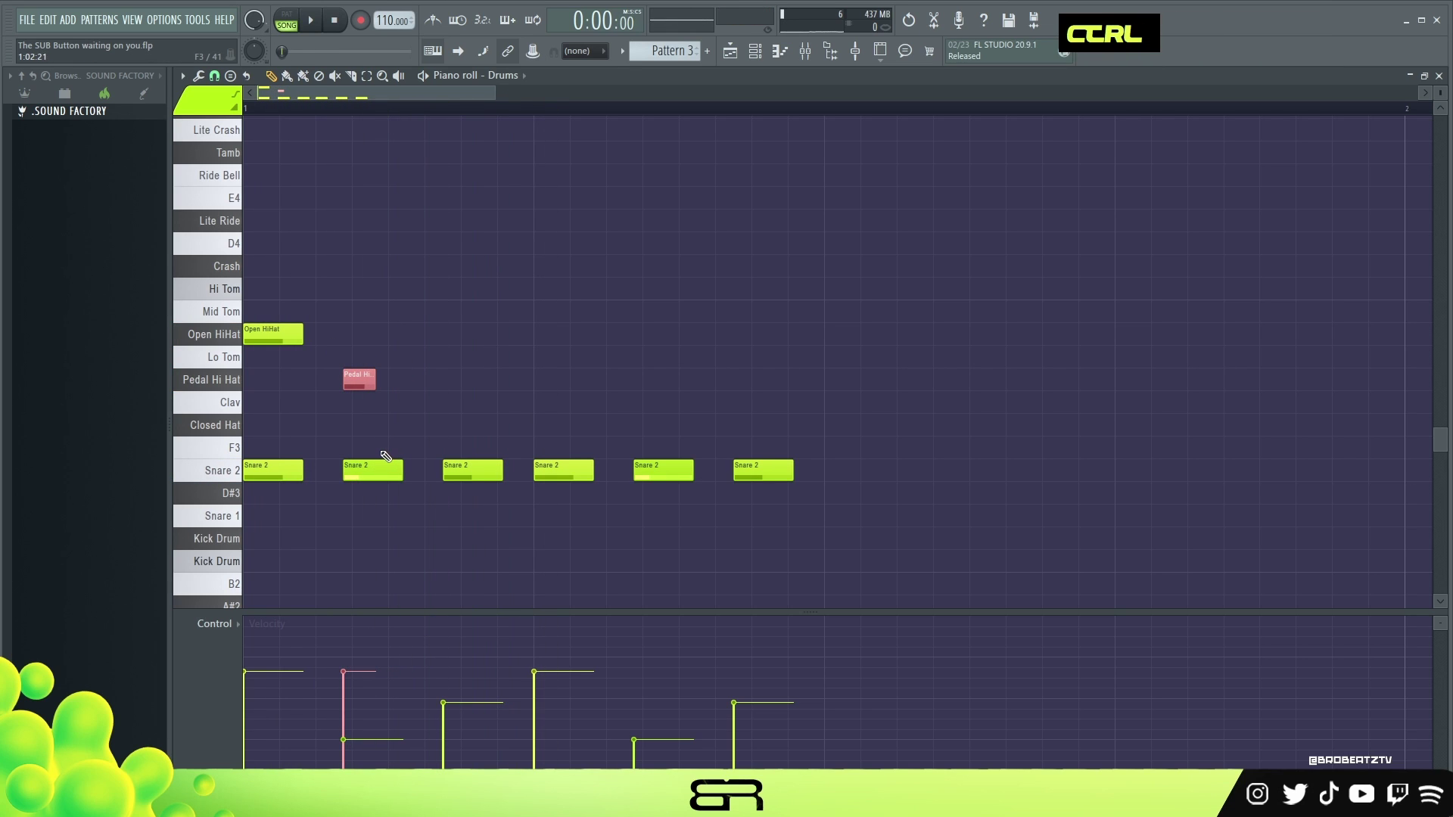
key(space)
key(space)
key(space)
key(space)
- Add a Lite Ride hit to the fill
click(541, 264)
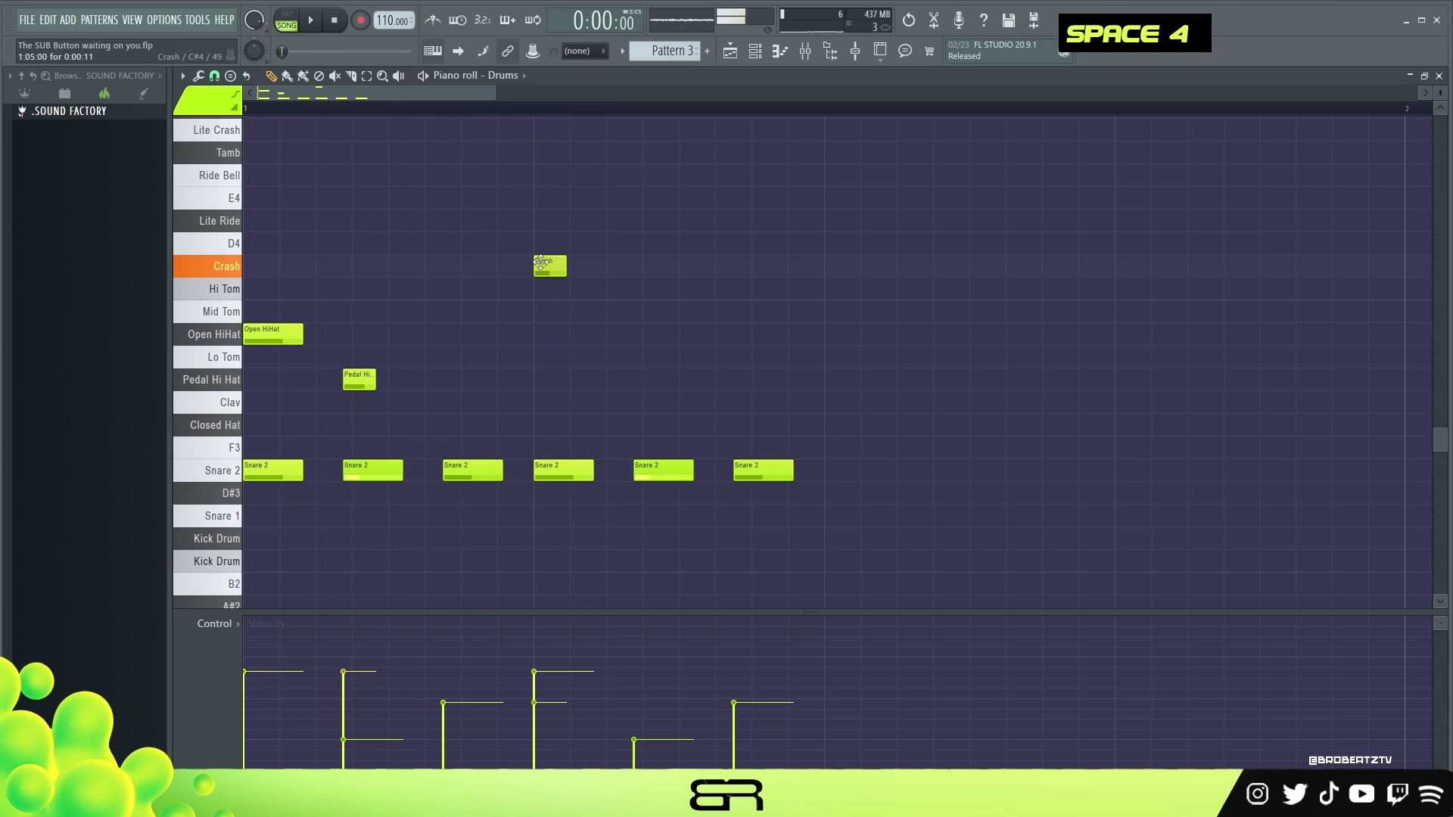
drag(541, 262, 538, 216)
key(space)
key(space)
key(space)
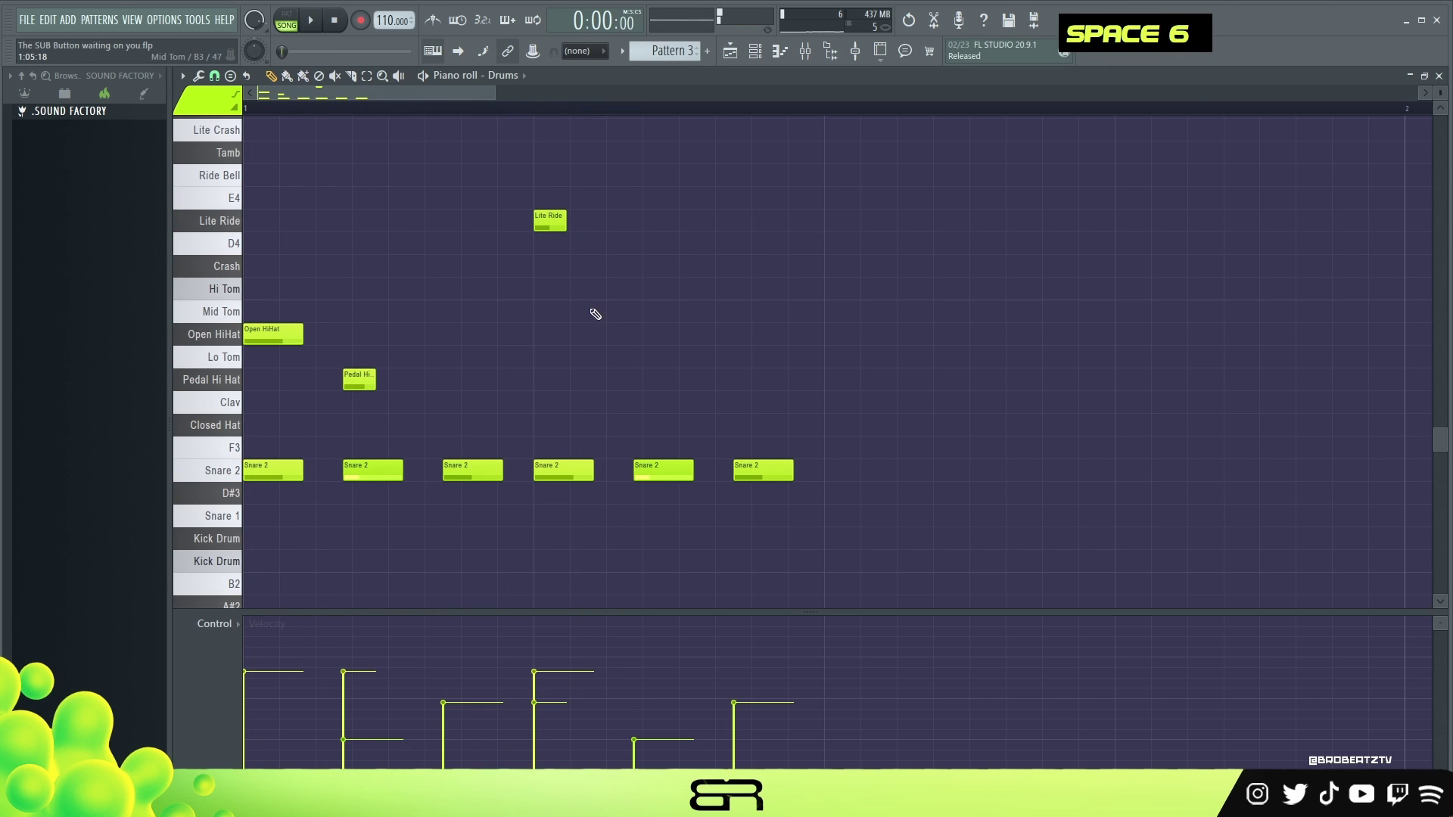
key(space)
key(space)
key(space)
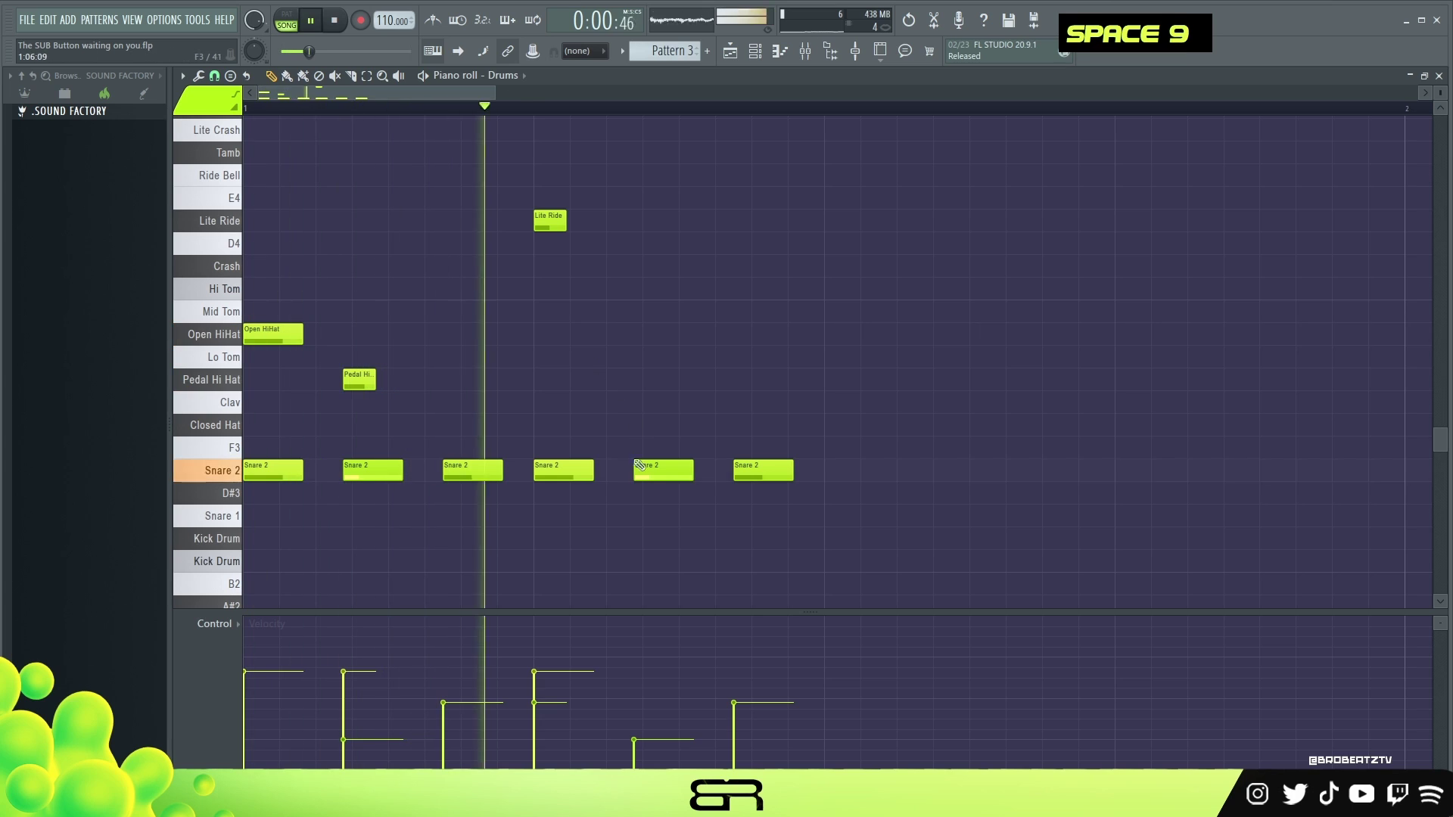
- Copy the fourth Snare 2 hit down to Snare 1 with a softer velocity
ctrl+click(563, 470)
drag(563, 470, 560, 520)
alt+scroll(564, 506, down, 5)
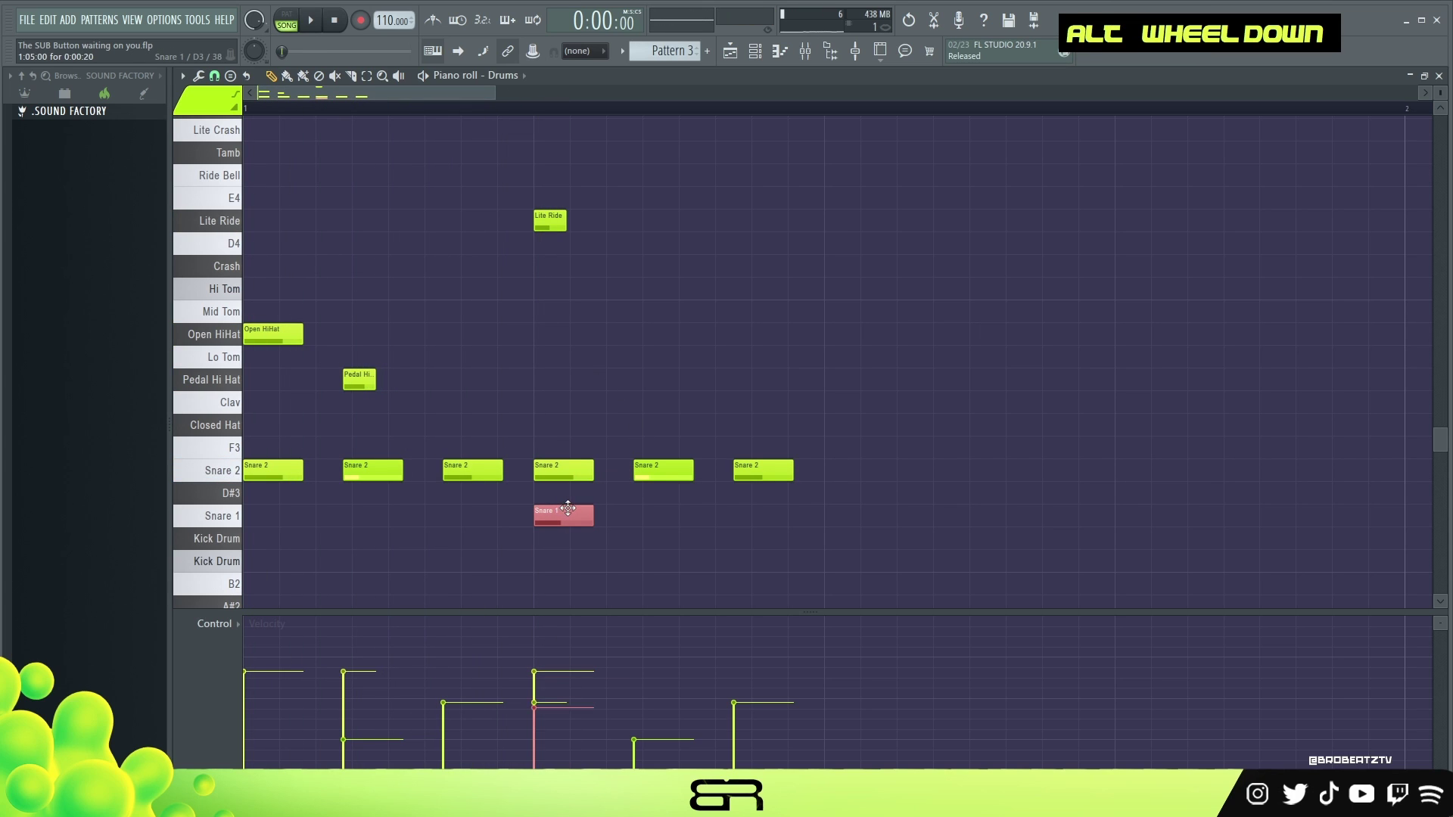
key(space)
key(space)
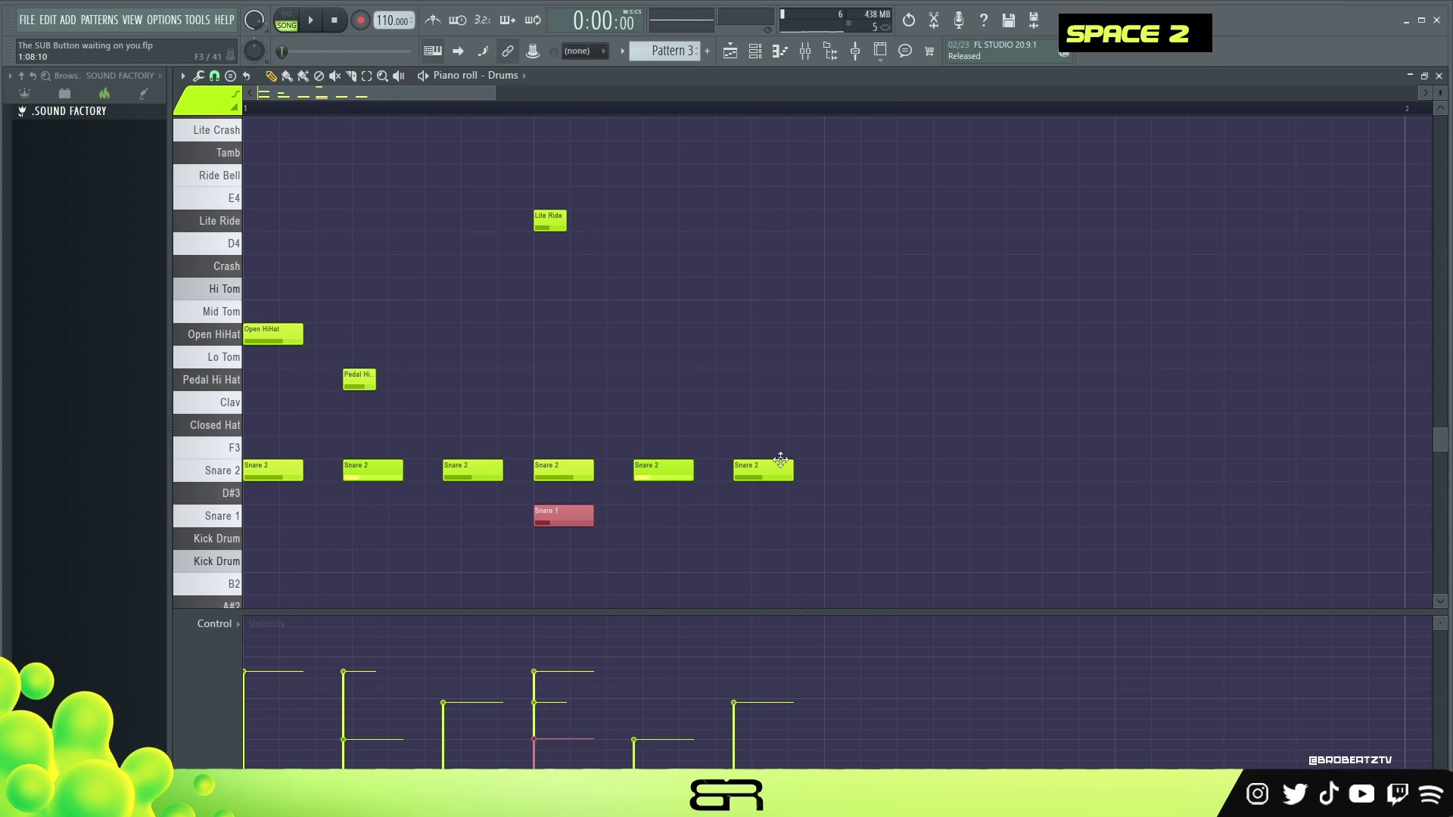
- Shorten the last Snare 2 hit, lower its velocity and raise the first short snare's velocity
mouse_move(790, 469)
mouse_down()
mouse_move(747, 472)
mouse_move(787, 471)
mouse_up()
ctrl+click(744, 474)
key(space)
drag(781, 706, 779, 750)
key(space)
right_click(766, 684)
key(space)
drag(745, 678, 740, 697)
- Nudge the final snare hit's timing and audition the fill until it sits right
key(space)
key(space)
ctrl+drag(729, 460, 791, 478)
shift+scroll(752, 470, up, 1)
key(space)
ctrl+click(773, 509)
key(space)
shift+scroll(785, 471, down, 2)
key(space)
shift+scroll(783, 467, up, 1)
key(space)
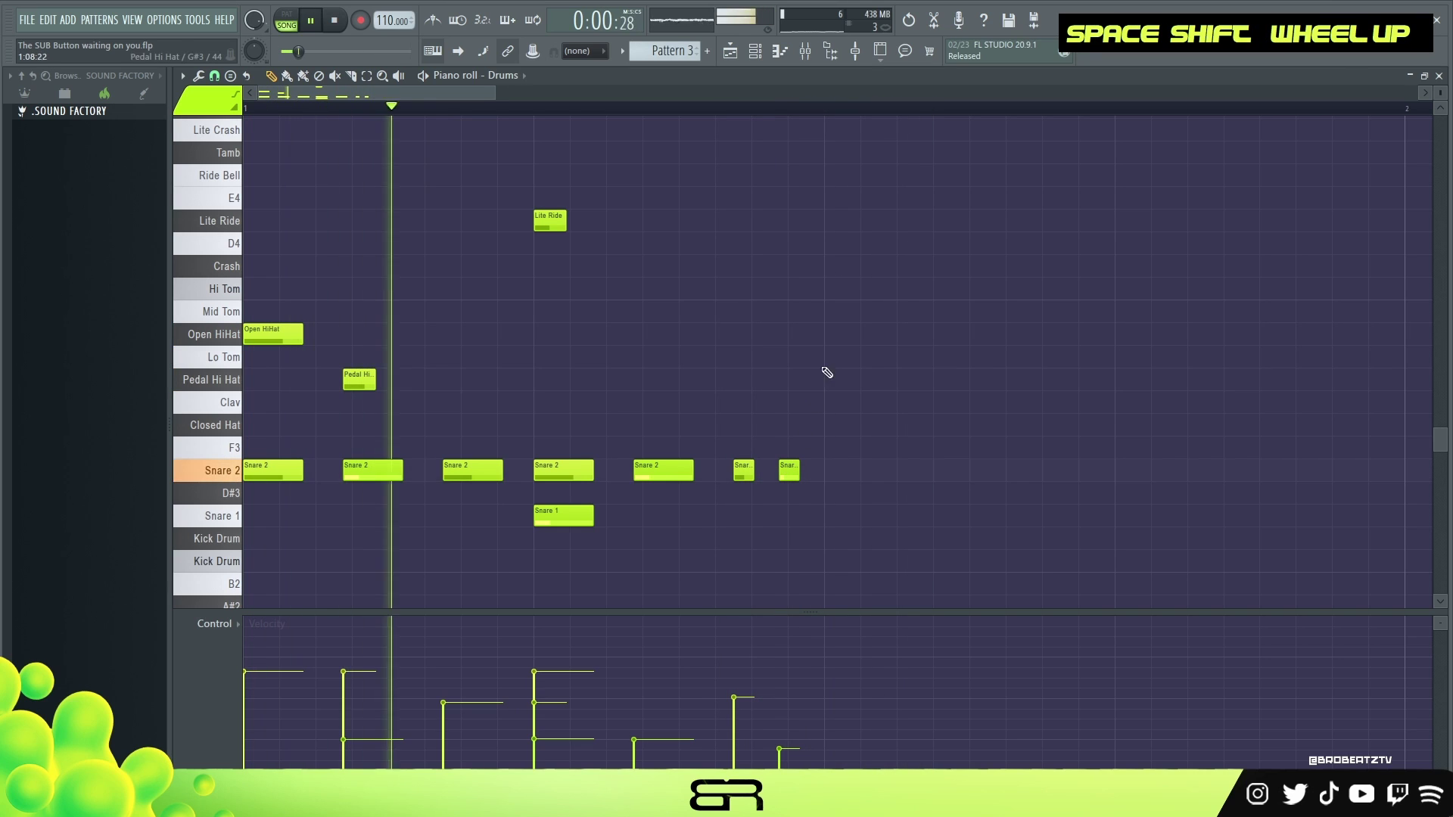
key(space)
key(space)
right_click(838, 355)
key(space)
- Copy every note of the fill one bar later
key(ctrl+a)
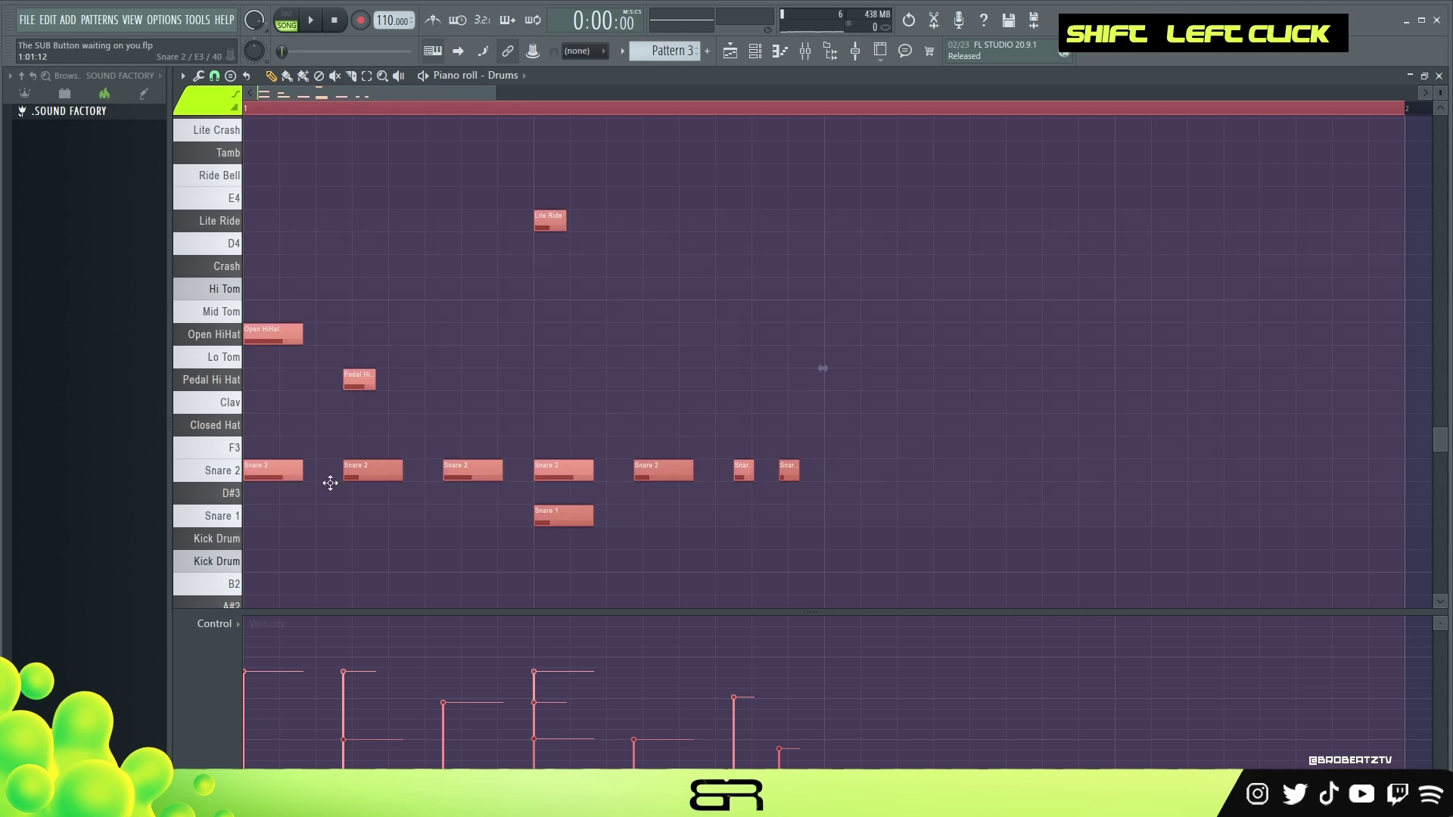
shift+drag(350, 471, 930, 470)
drag(419, 94, 483, 99)
- Move the Open HiHat hit to Hi Tom, snap to 1/3 step, and add a Lo Tom hit
right_click(543, 240)
drag(288, 329, 289, 283)
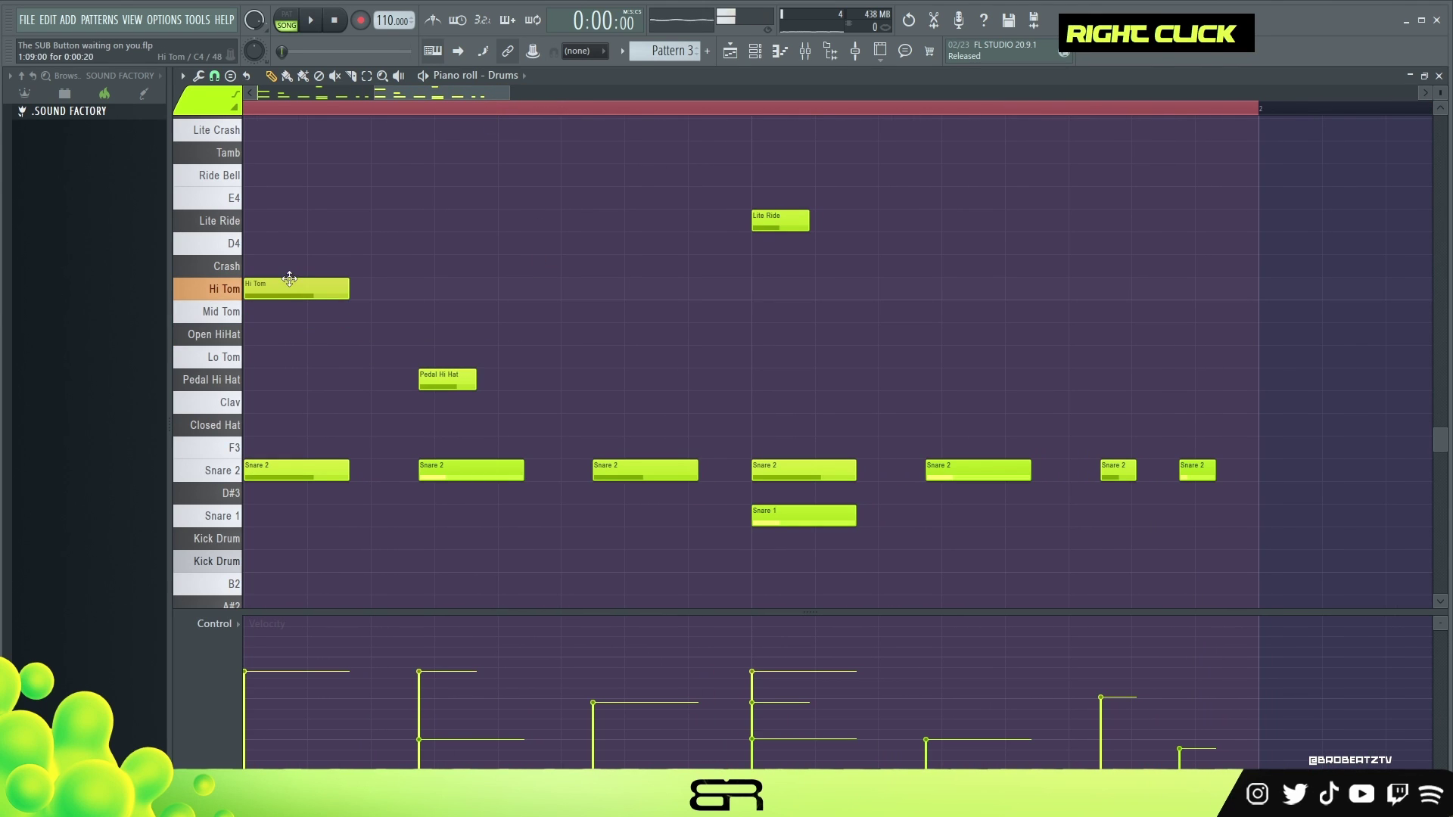
click(214, 76)
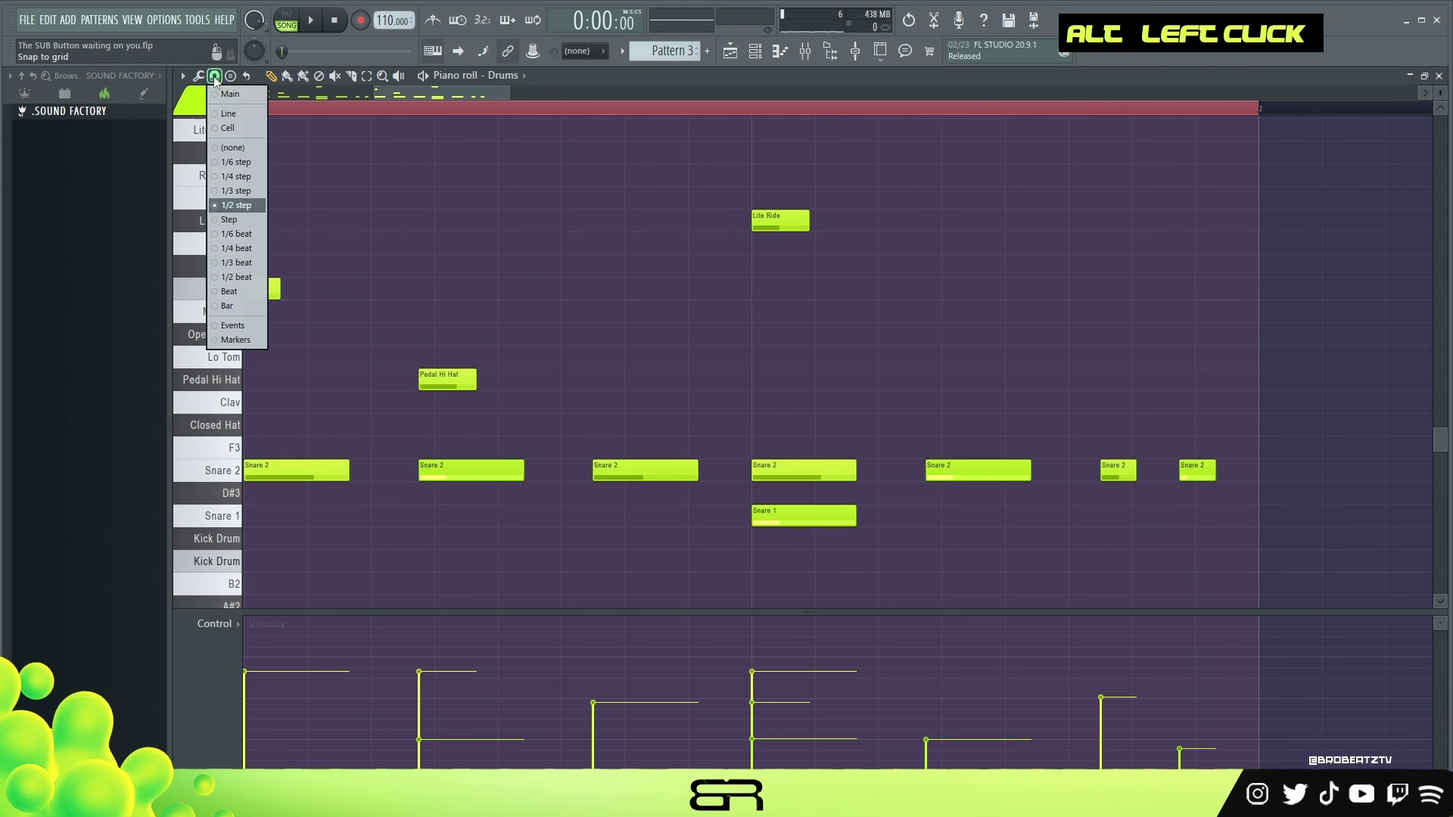
click(232, 189)
drag(265, 289, 346, 288)
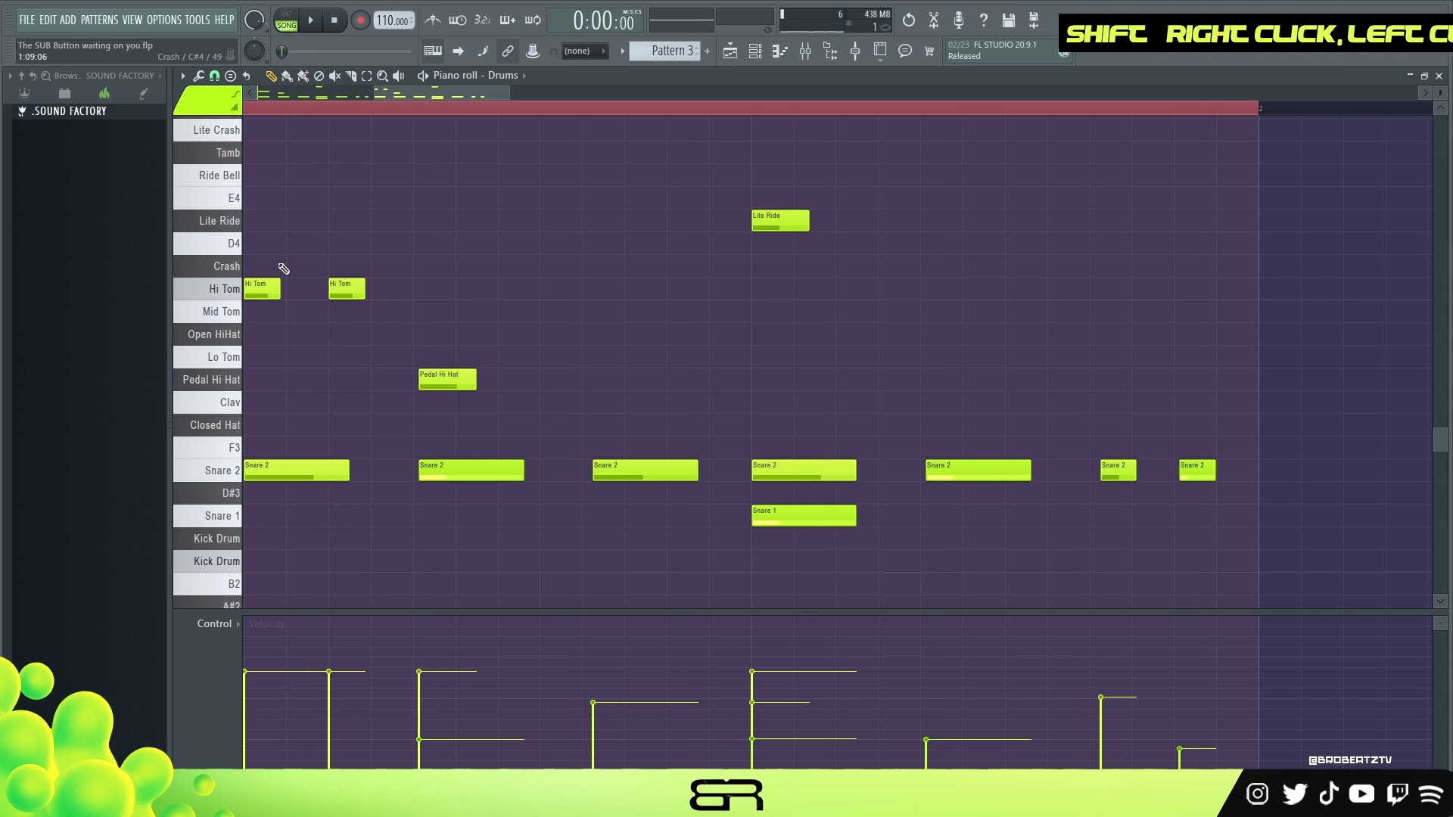
drag(423, 314, 264, 261)
- Delete the Pedal Hi Hat hit and copy a Snare 1 hit to the bar start
right_click(440, 381)
scroll(434, 360, down, 2)
scroll(315, 282, up, 8)
right_click(414, 290)
ctrl+click(769, 517)
drag(769, 517, 260, 516)
- Copy the Lo Tom hit to two later positions in the bar
right_click(693, 322)
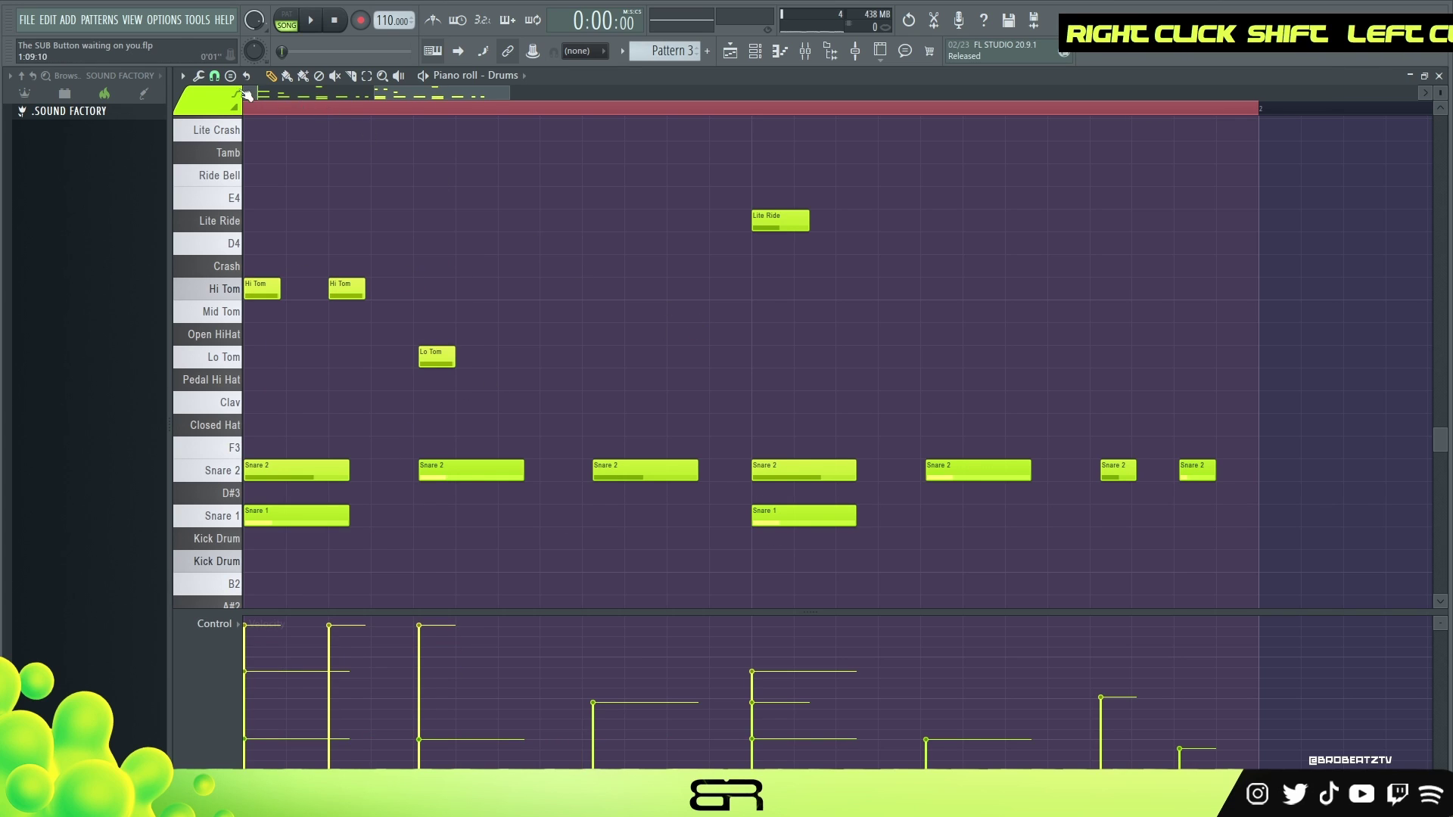
ctrl+click(450, 365)
drag(449, 365, 611, 355)
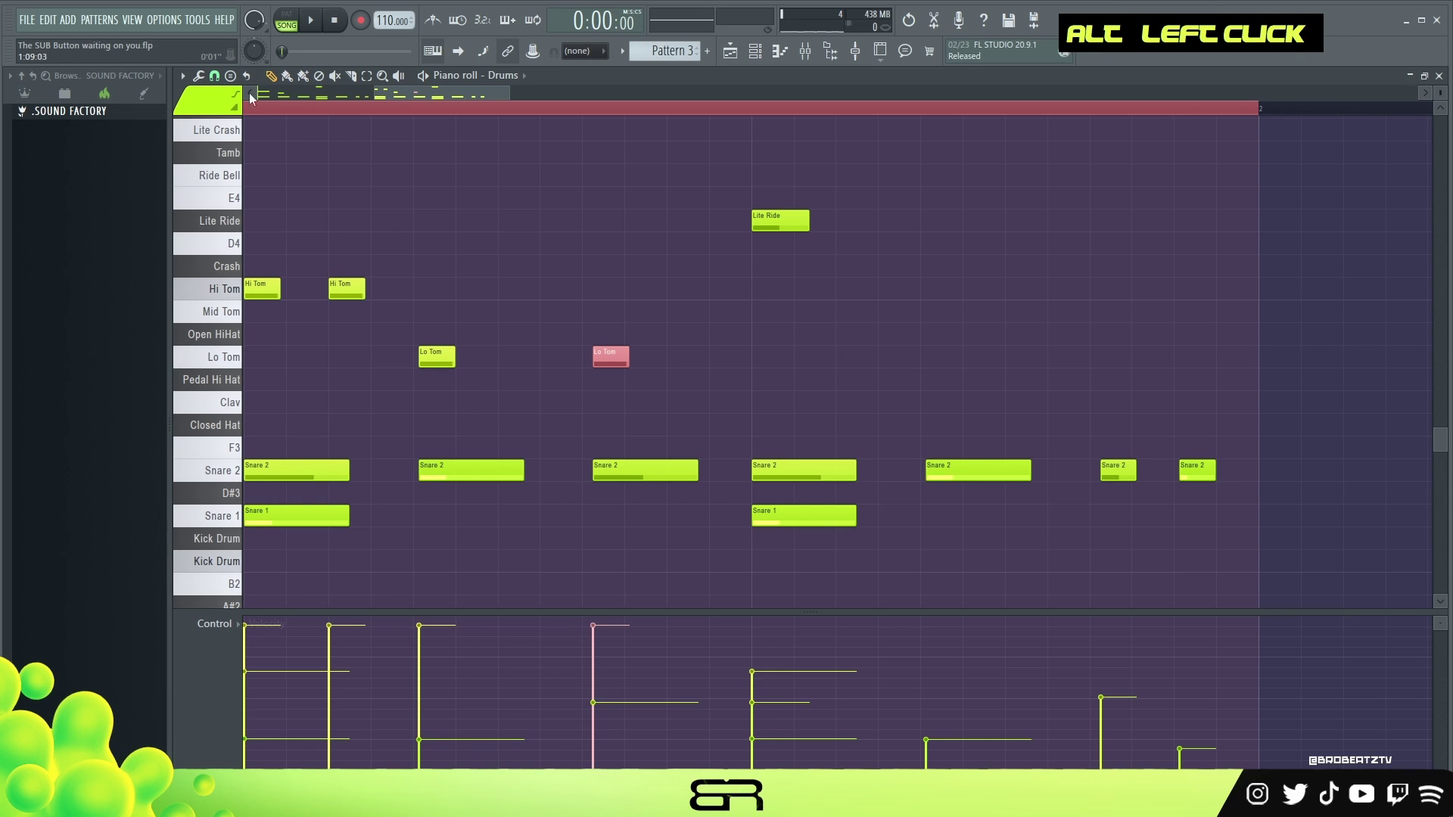
click(215, 75)
click(238, 208)
right_click(645, 347)
ctrl+click(449, 364)
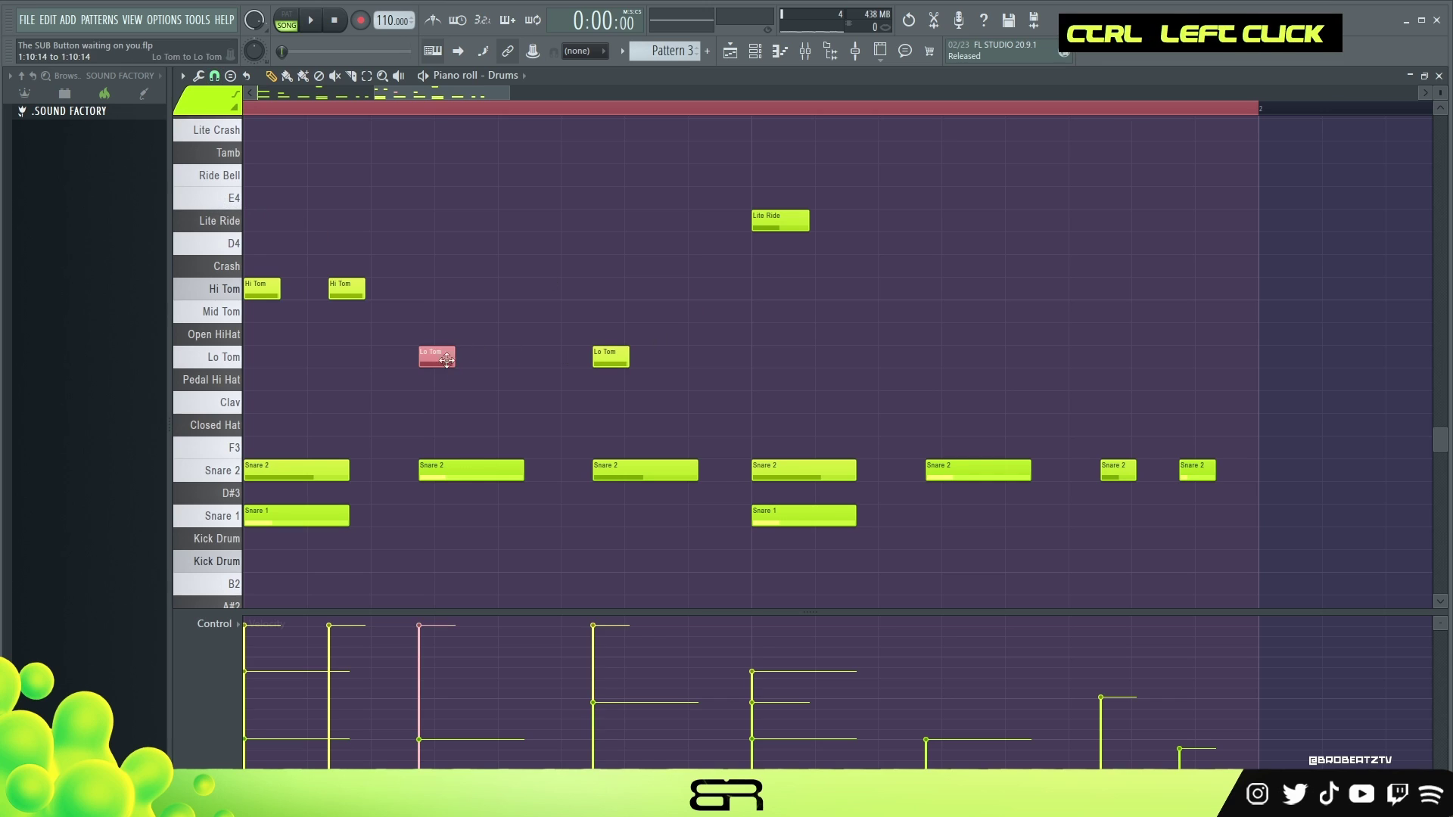
drag(439, 353, 793, 360)
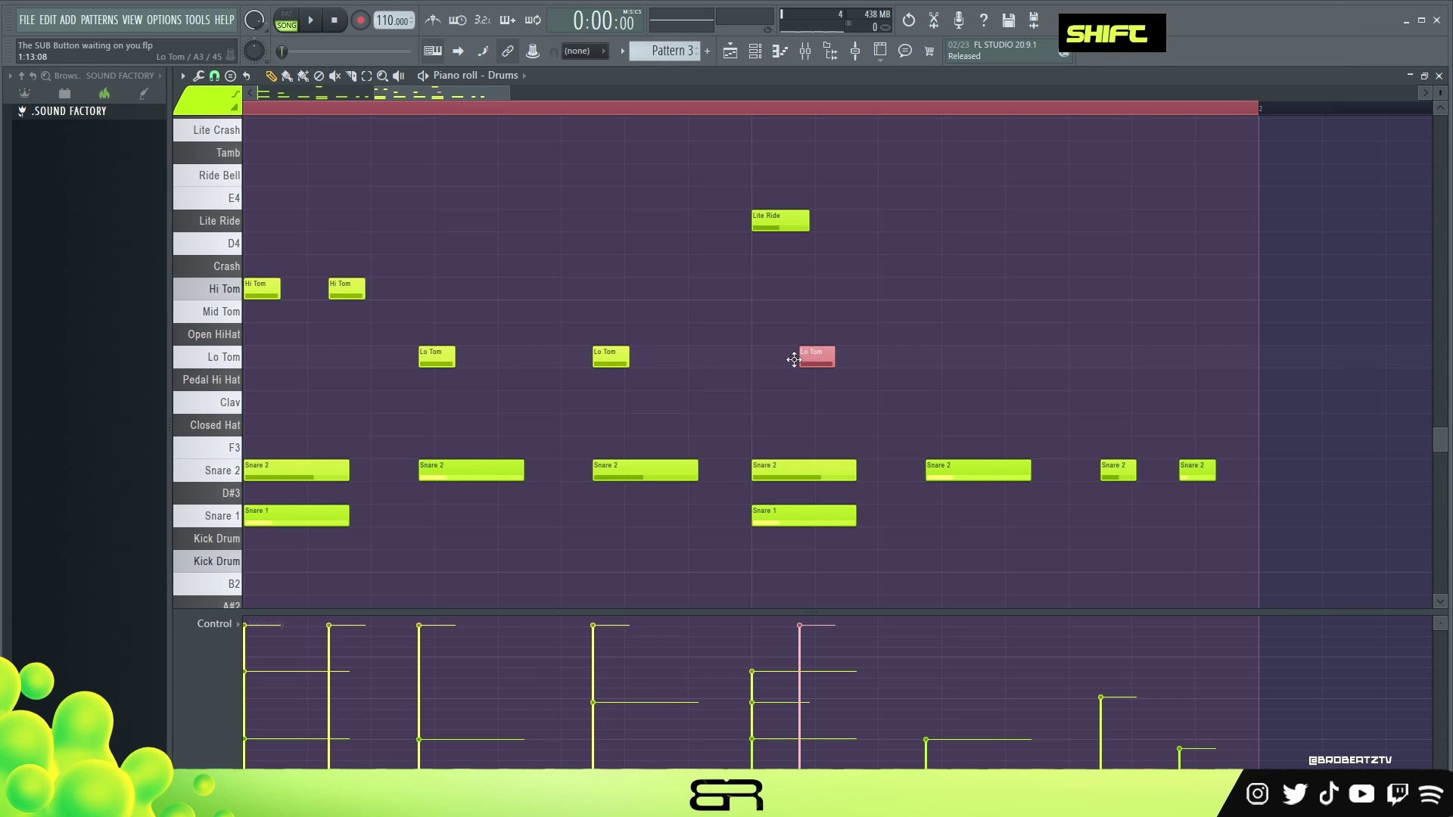
- Place a copied hit off-grid on the Mid Tom row near the bar's end
key(space)
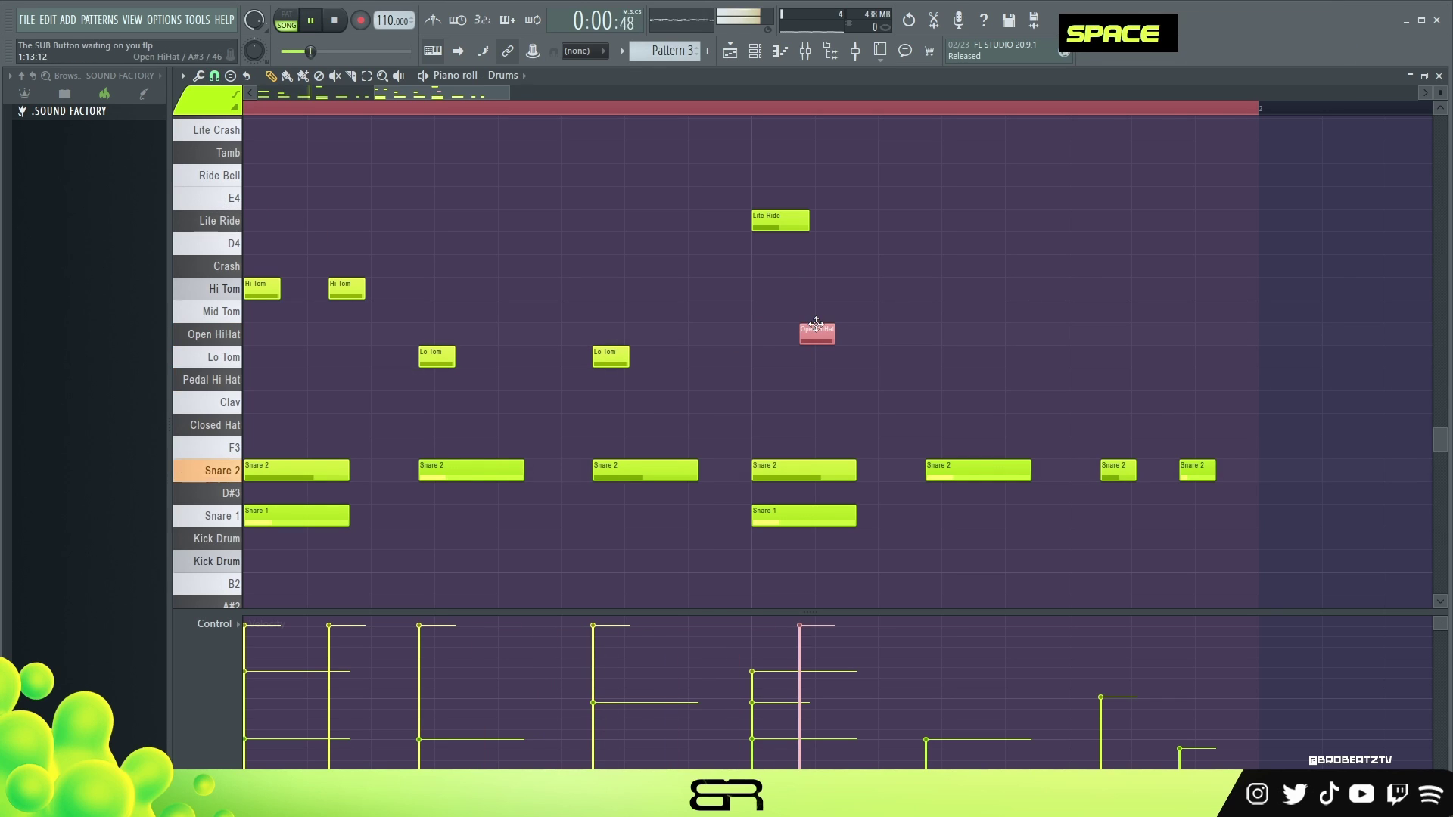
key(space)
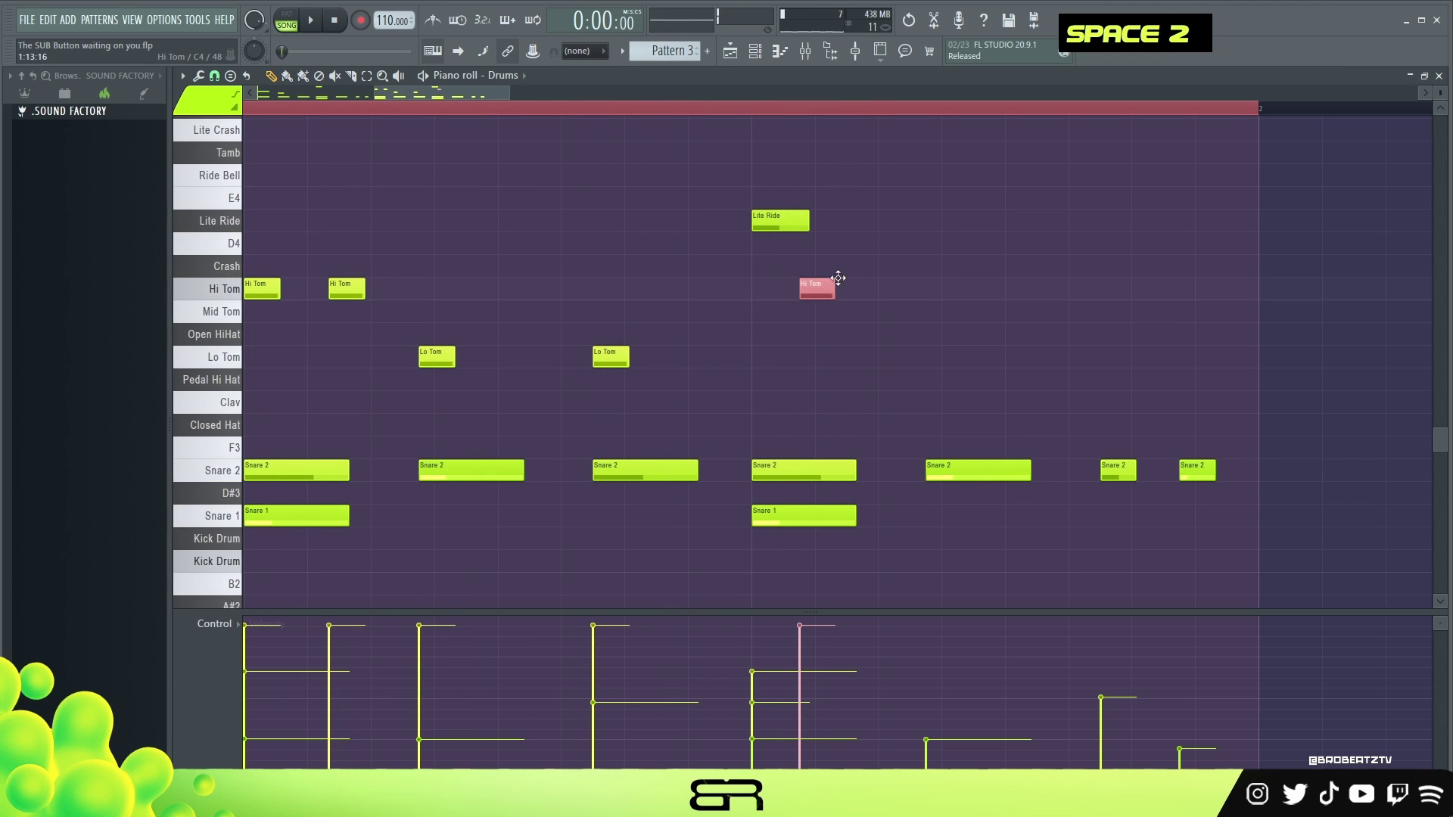
drag(246, 308, 895, 302)
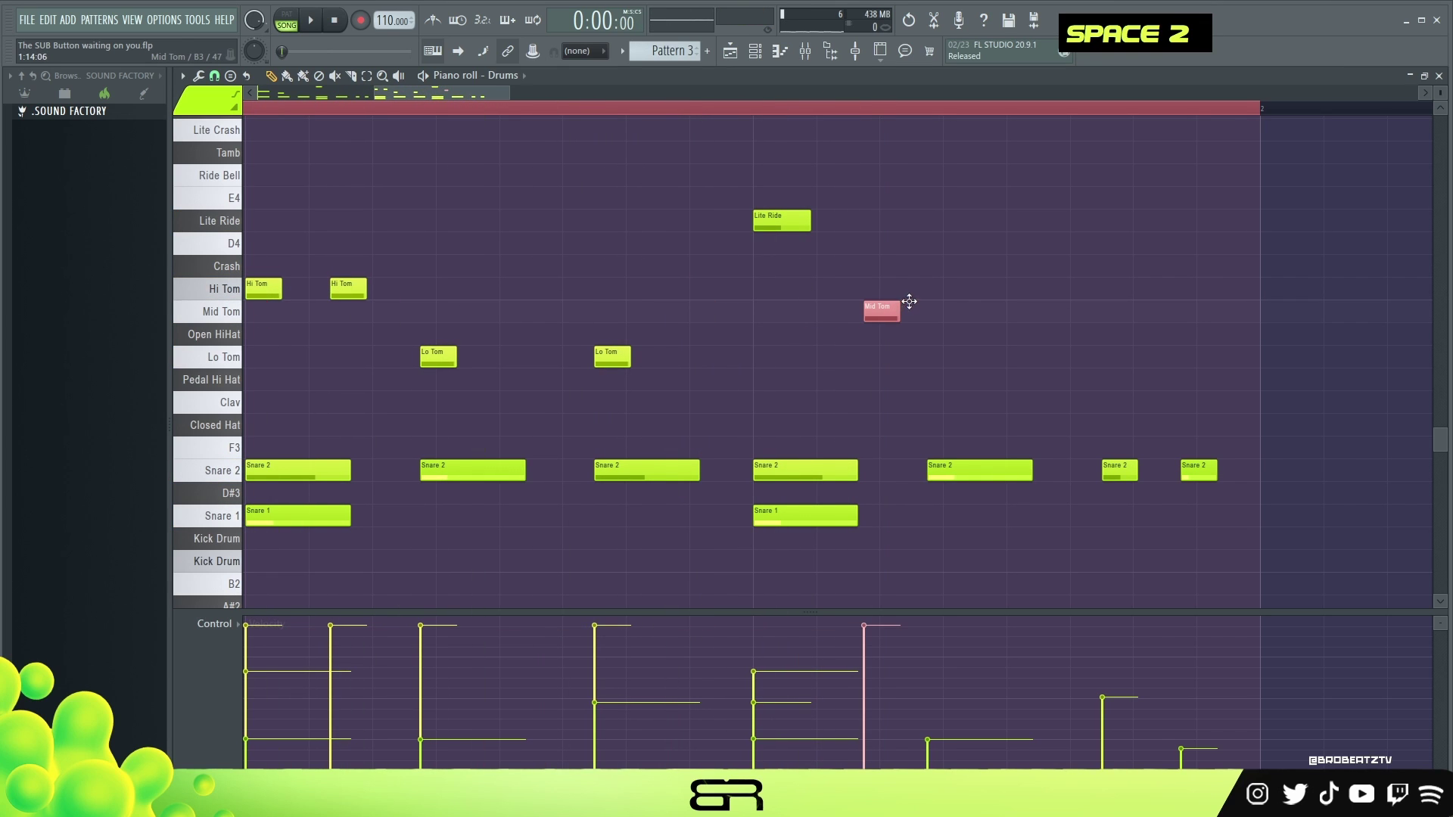
key(alt)
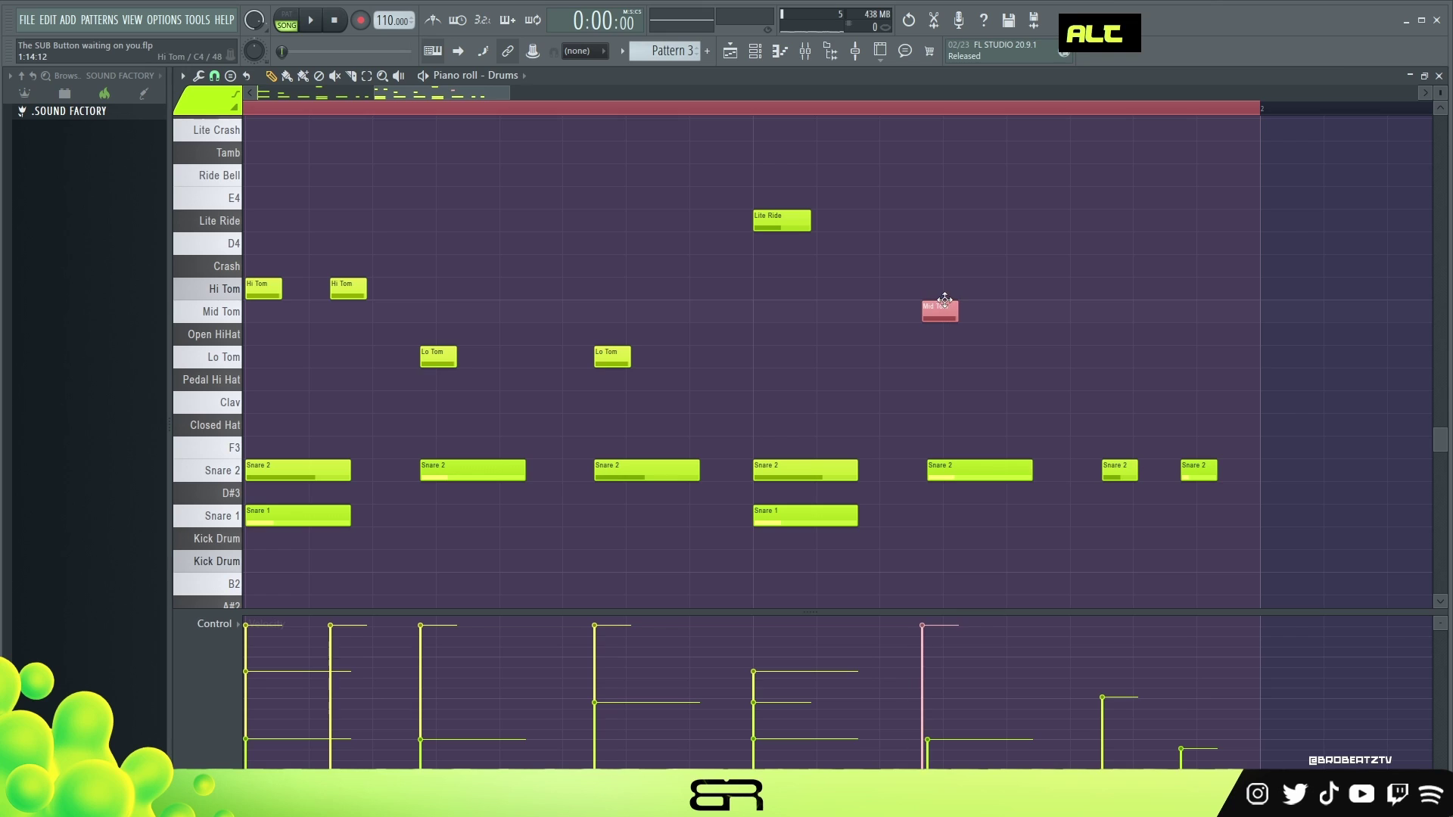
- Add a closing Lo Tom hit and duplicate it down onto the Kick Drum row
mouse_move(636, 358)
mouse_down()
mouse_move(587, 353)
mouse_move(1102, 370)
mouse_move(1107, 358)
mouse_up()
key(shift)
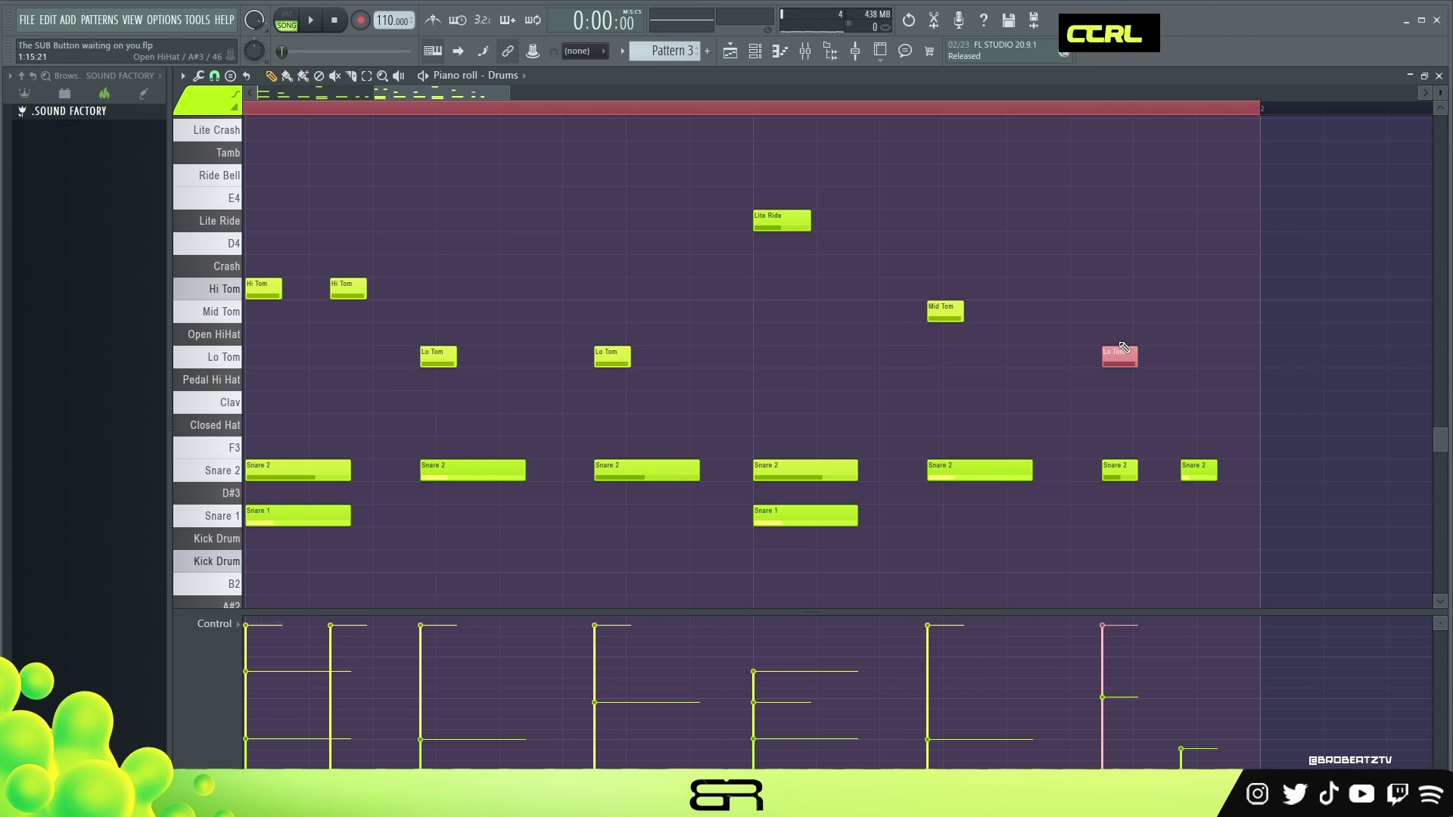
ctrl+click(1124, 349)
shift+click(1124, 352)
key(shift+Down)
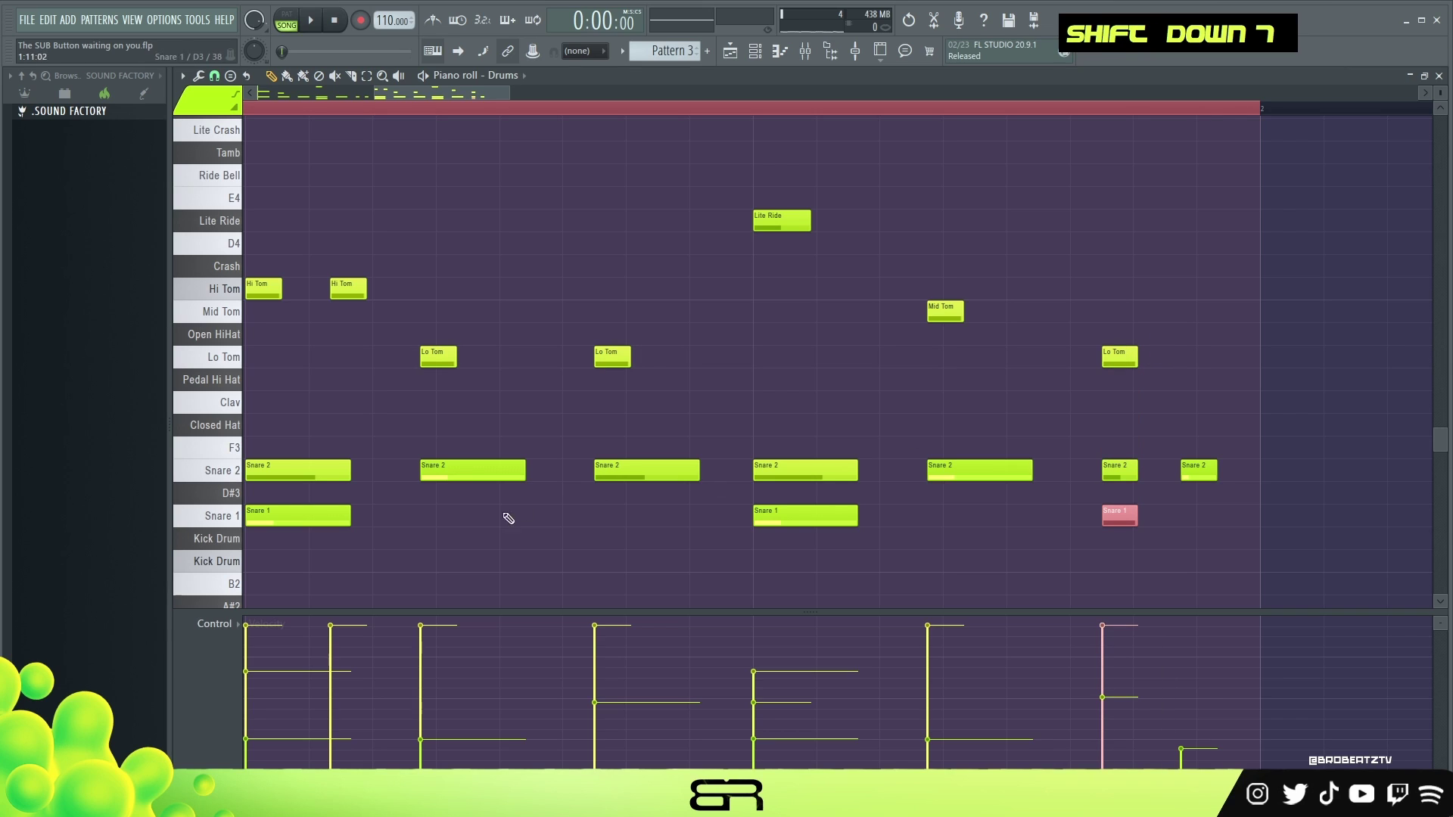
right_click(1152, 254)
- Fit Pattern 3's whole two-bar fill in view and play it back
ctrl+right_click(598, 171)
double_click(499, 110)
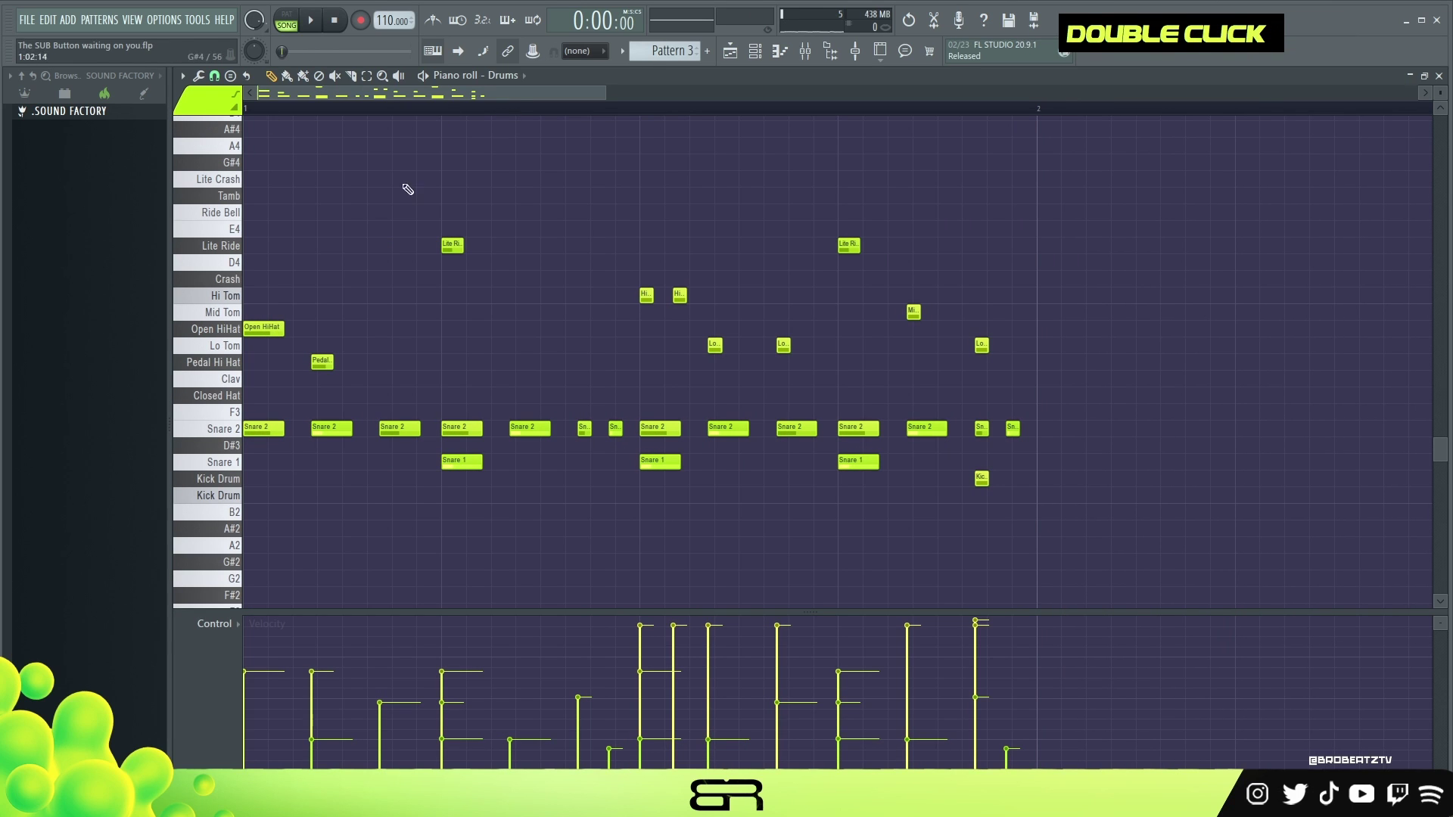
key(space)
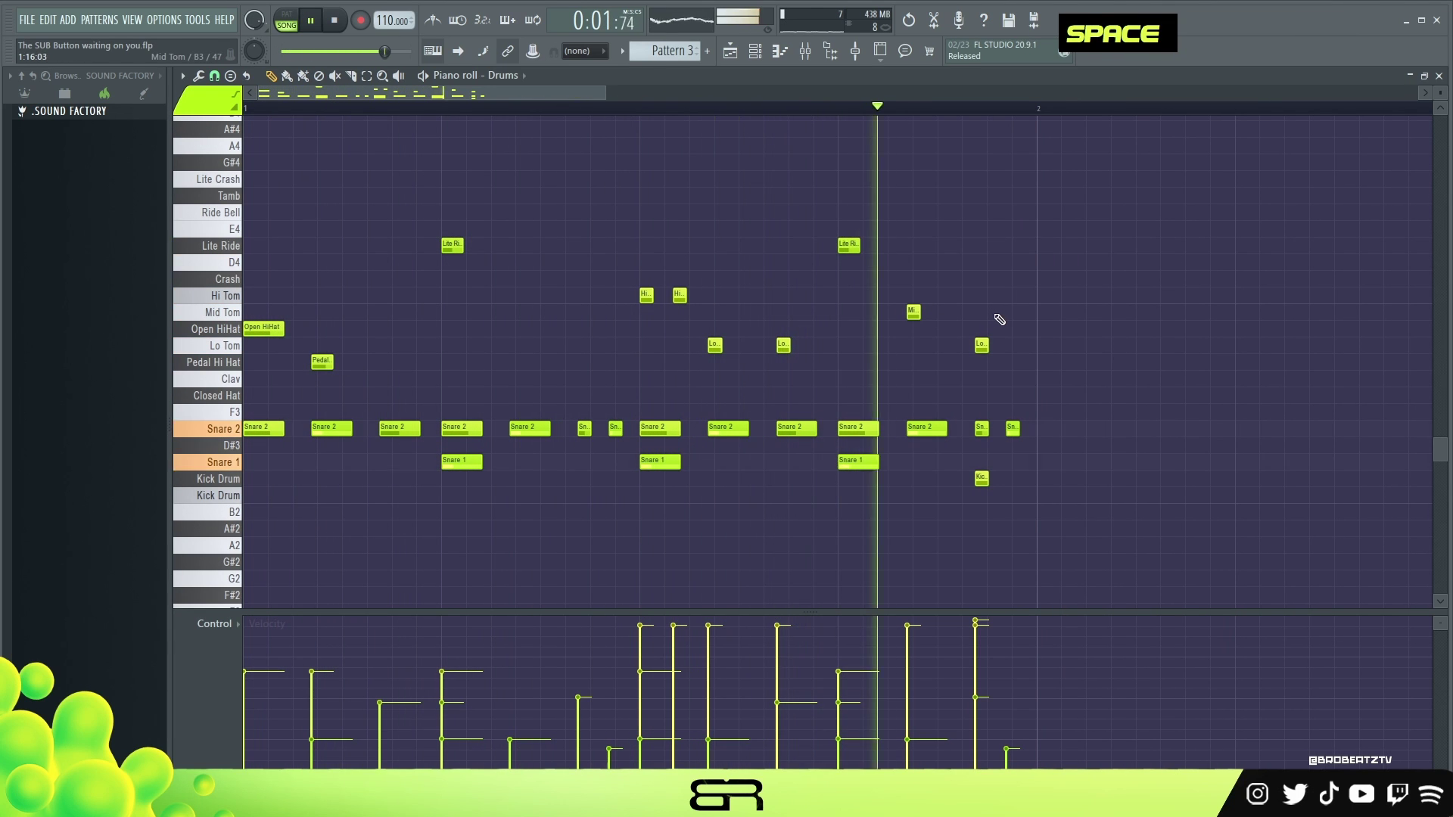
key(space)
drag(1027, 386, 636, 227)
right_click(892, 357)
drag(1073, 213, 319, 464)
right_click(1068, 178)
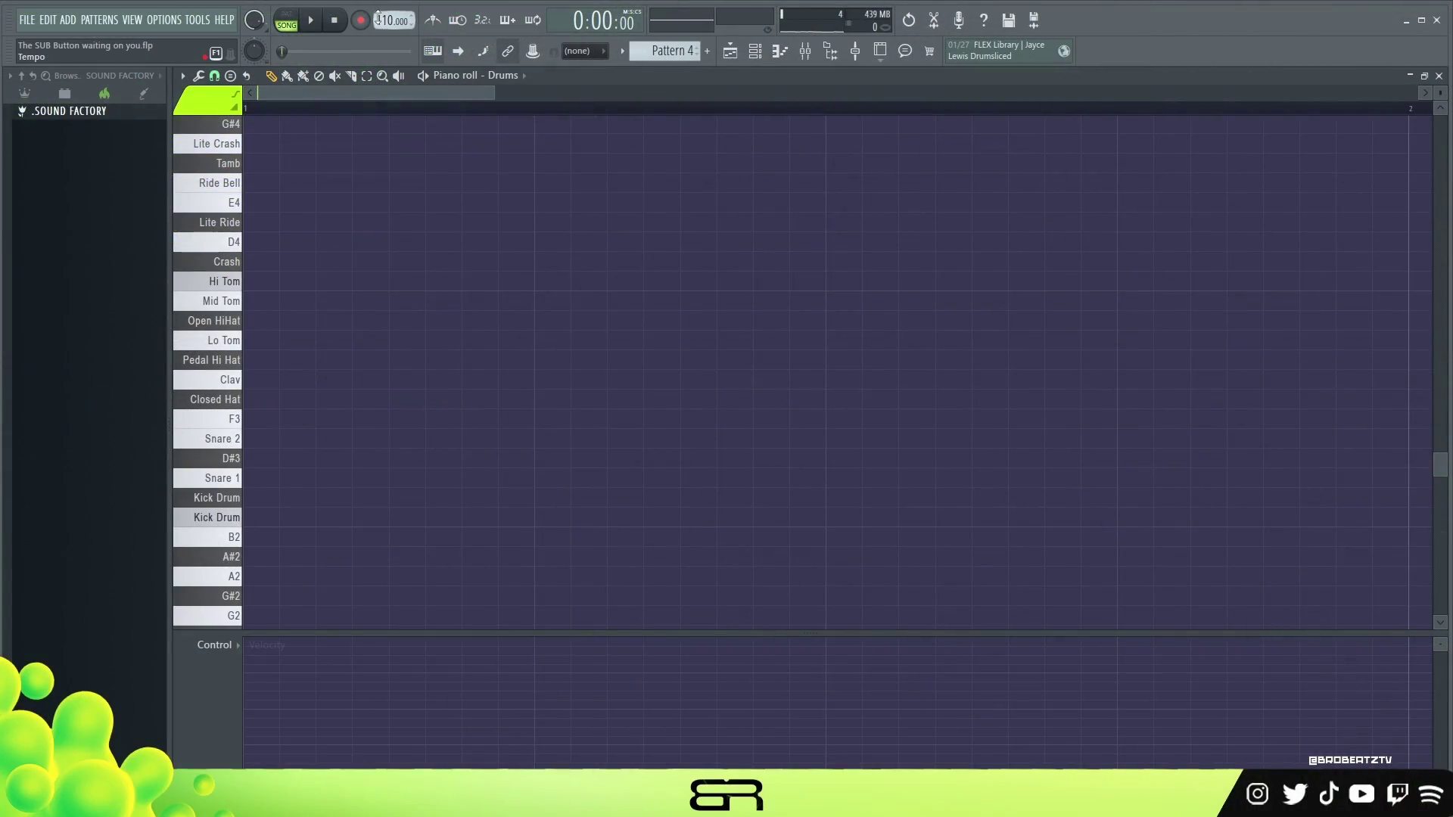
- Try Snare 1 hits at the pattern start, removing them and adjusting snap resolution
scroll(378, 17, up, 4)
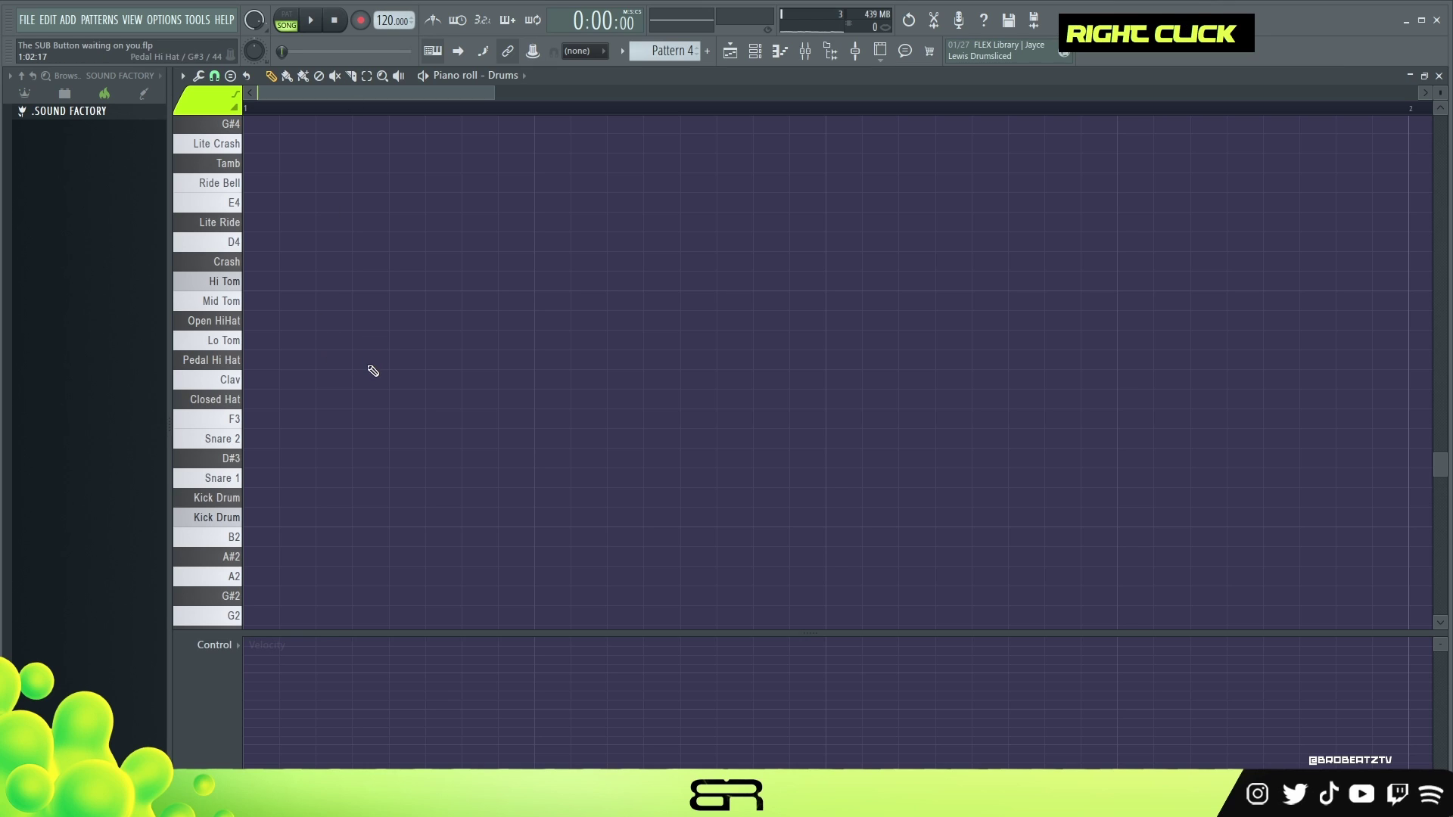
click(253, 478)
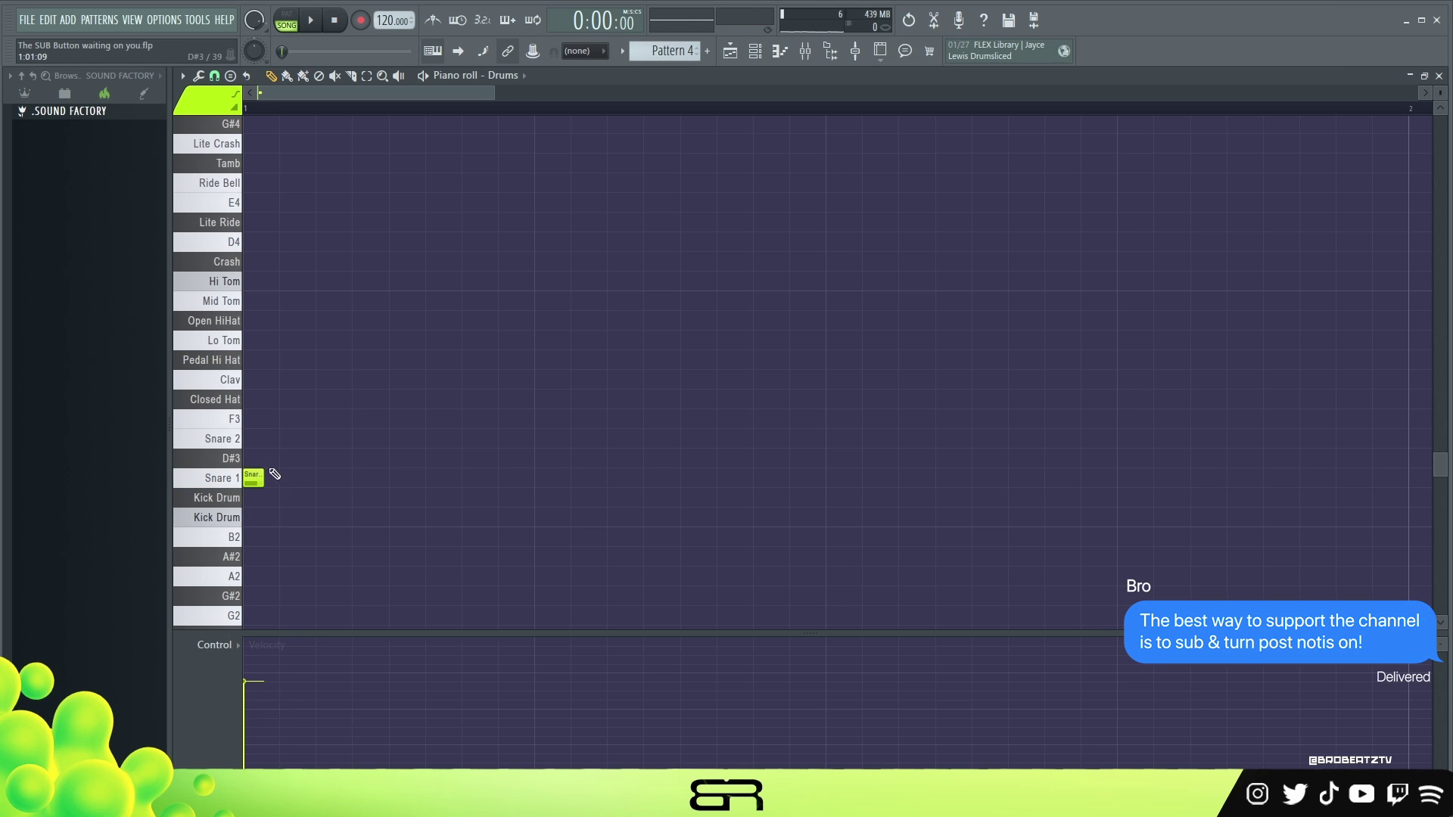
right_click(293, 476)
right_click(254, 478)
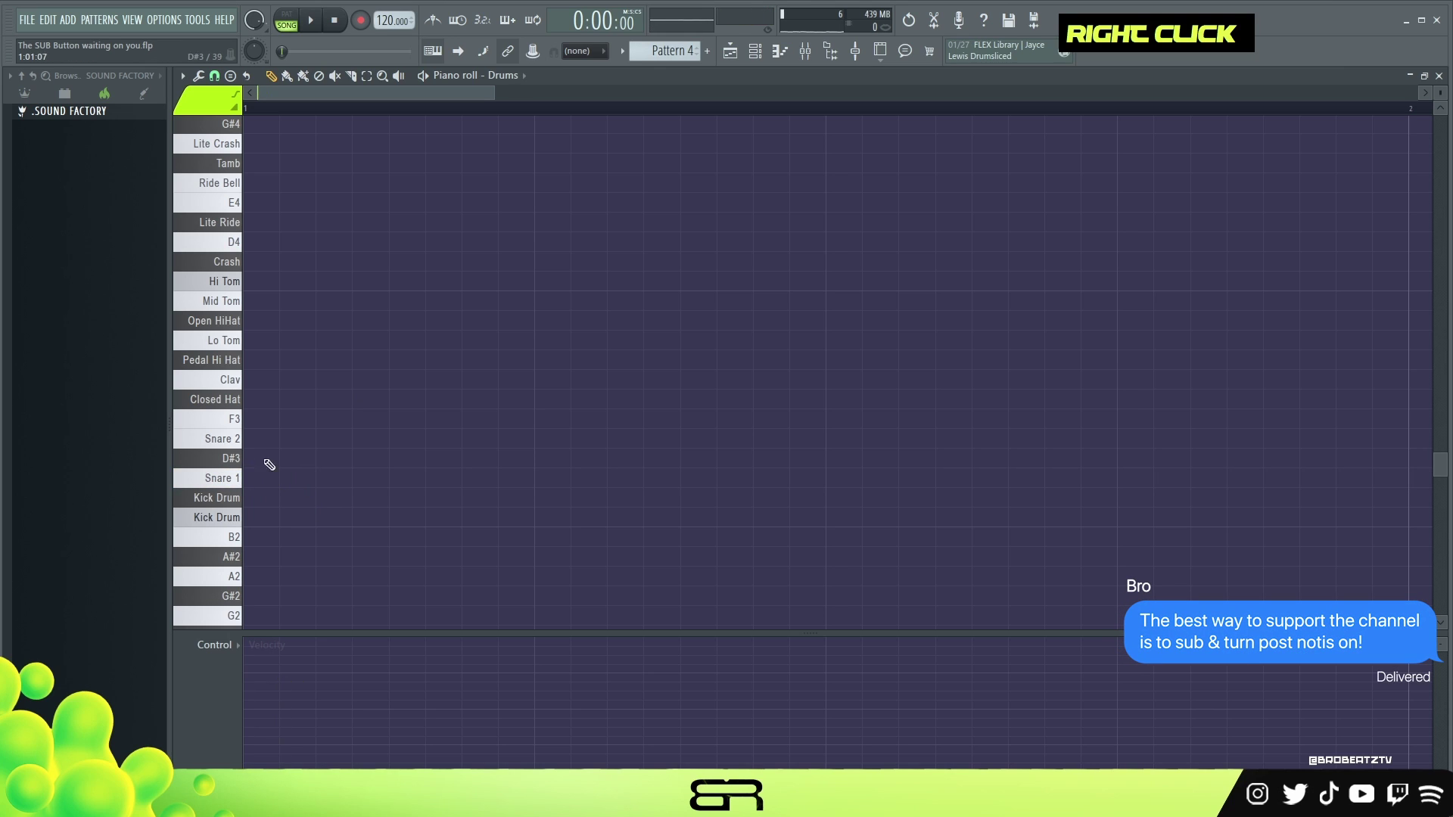
click(215, 79)
click(231, 163)
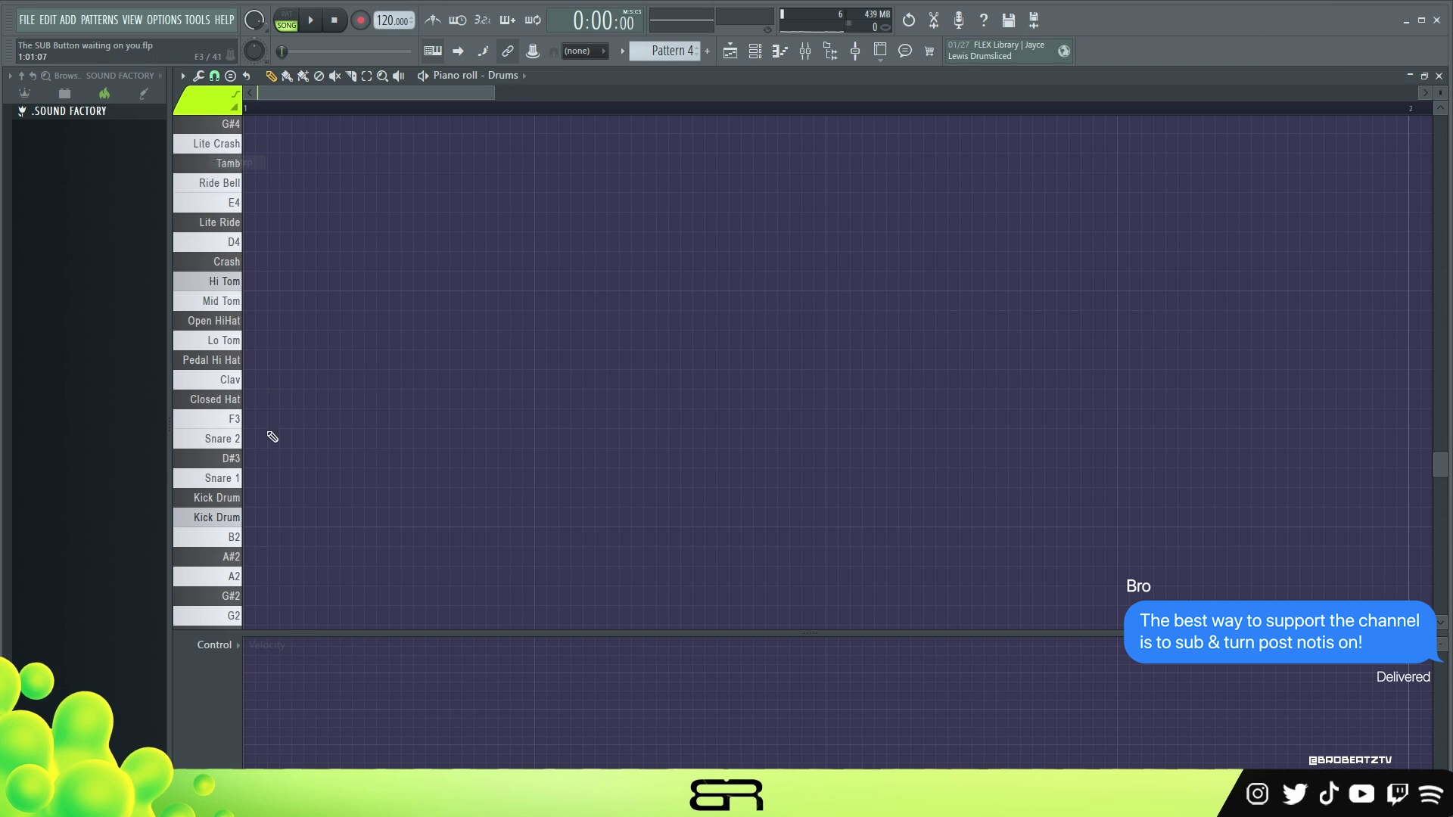
click(215, 77)
click(238, 251)
- Place two short Snare 1 hits at the start and lower the first one's velocity
click(252, 478)
click(216, 76)
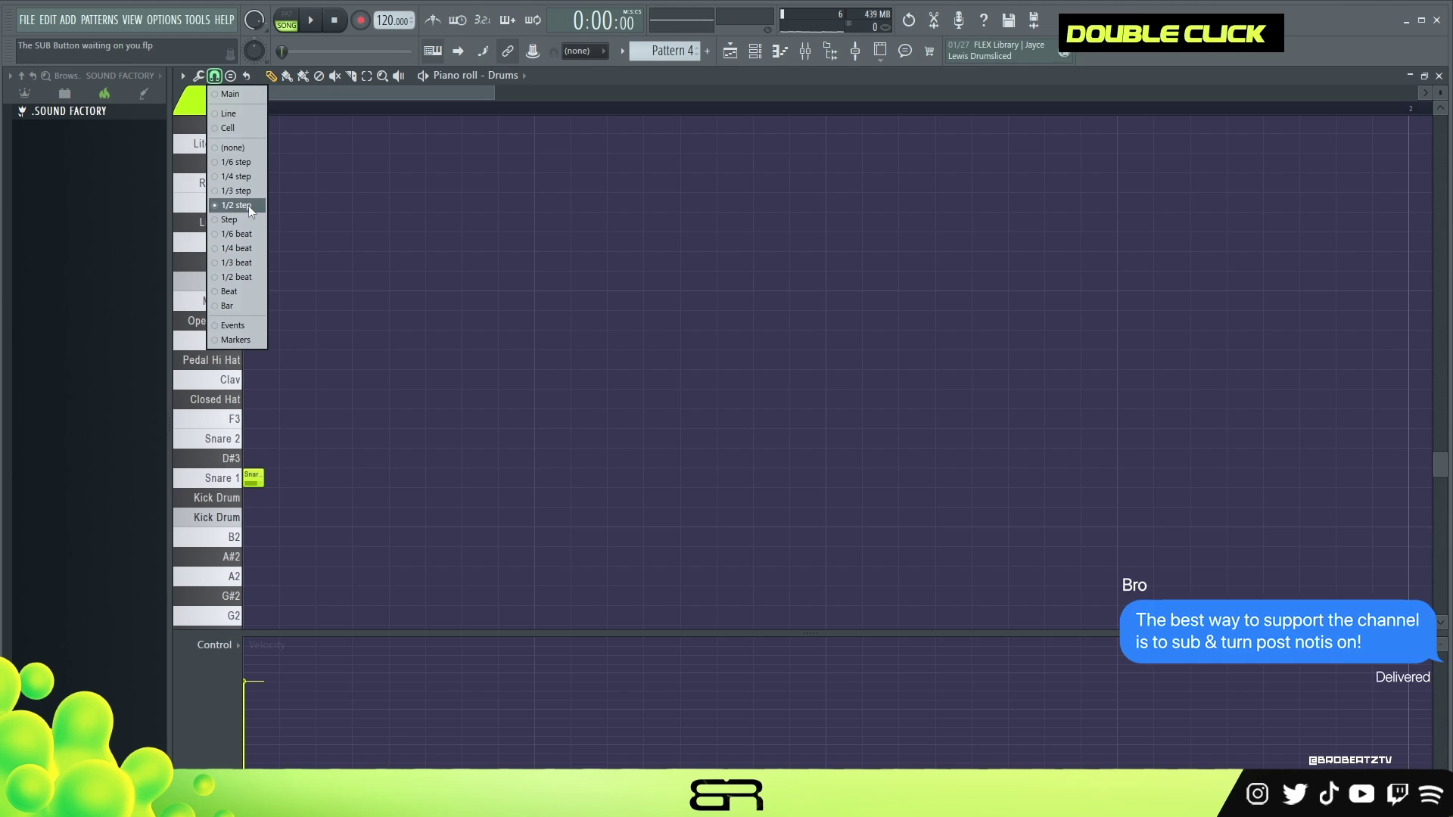
click(229, 167)
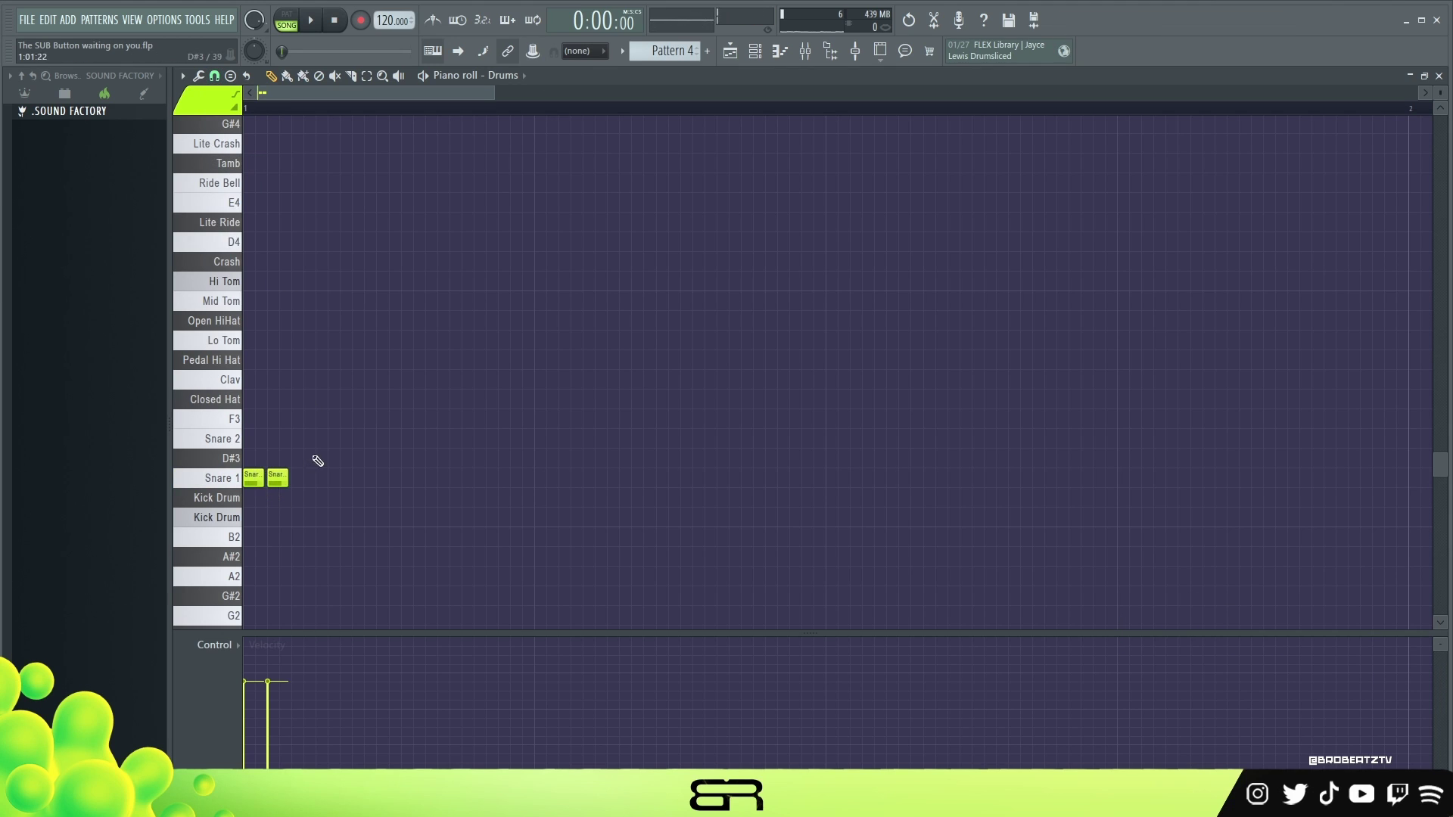
drag(311, 458, 248, 496)
drag(254, 721, 254, 728)
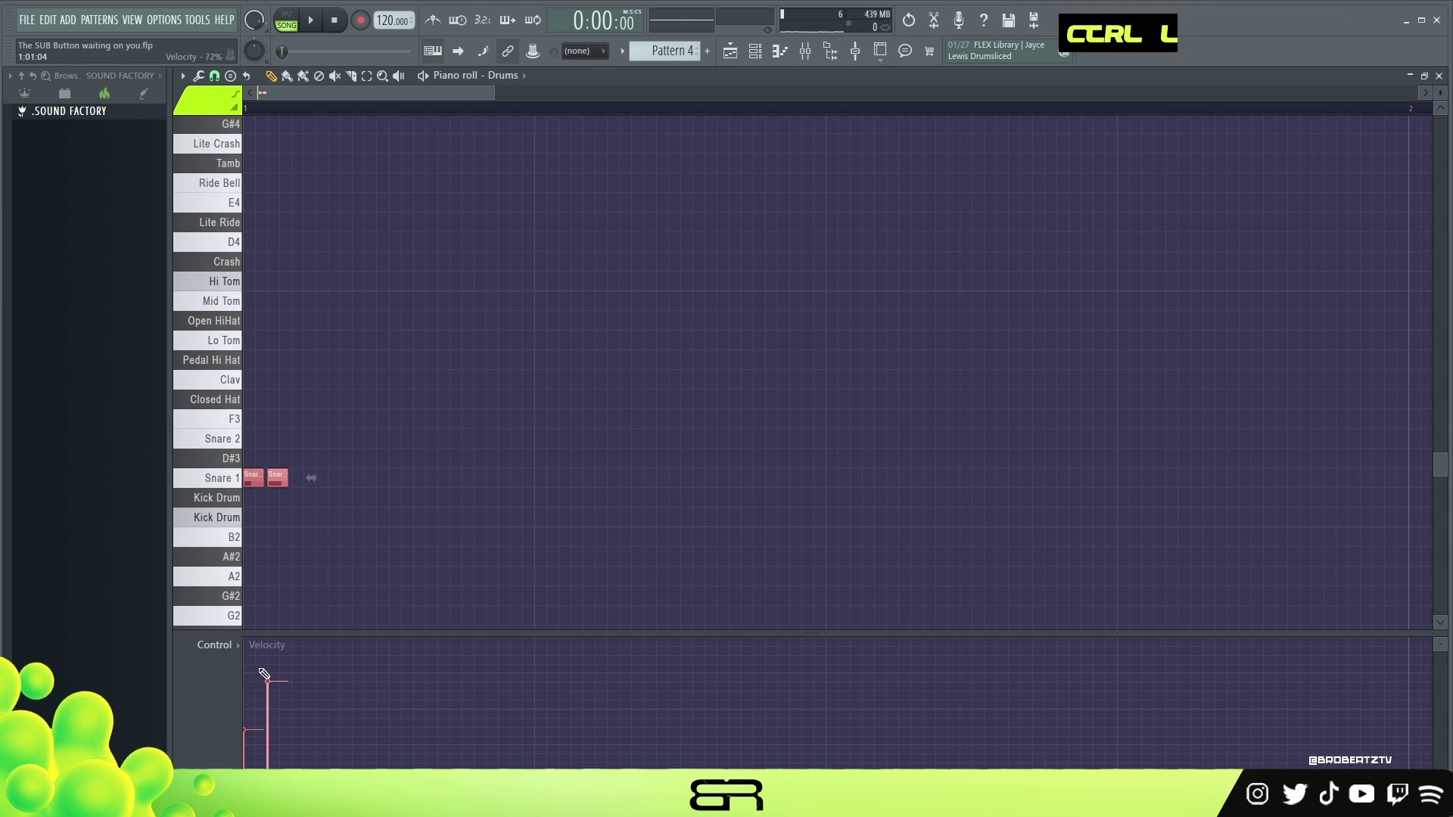
key(space)
key(space)
key(space)
key(space)
key(space)
key(space)
right_click(358, 551)
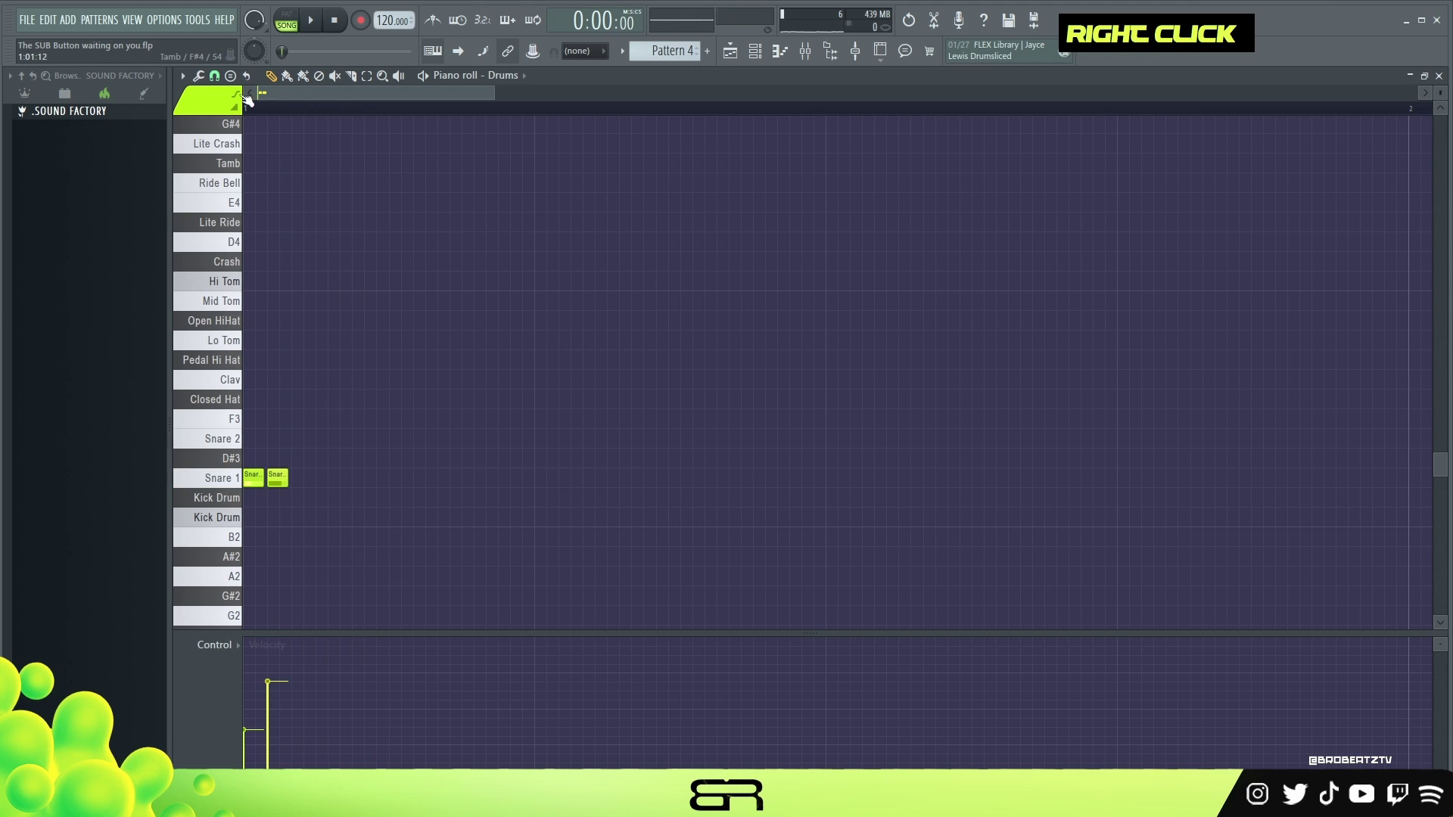
- With snap at 1/2 step, add a slightly lengthened Closed Hat note over the snare pair
click(214, 76)
click(236, 205)
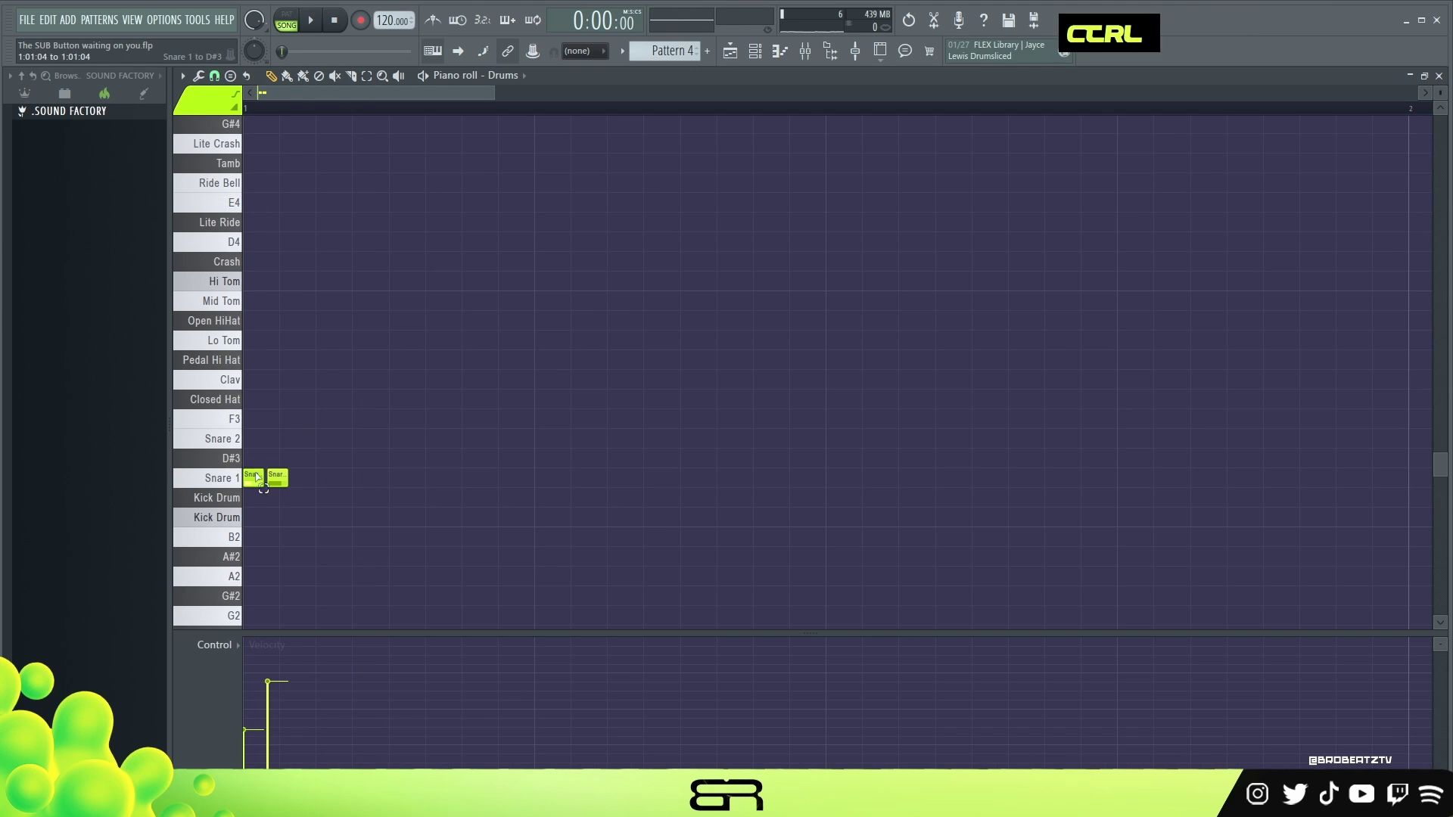
shift+click(283, 438)
key(space)
key(space)
key(space)
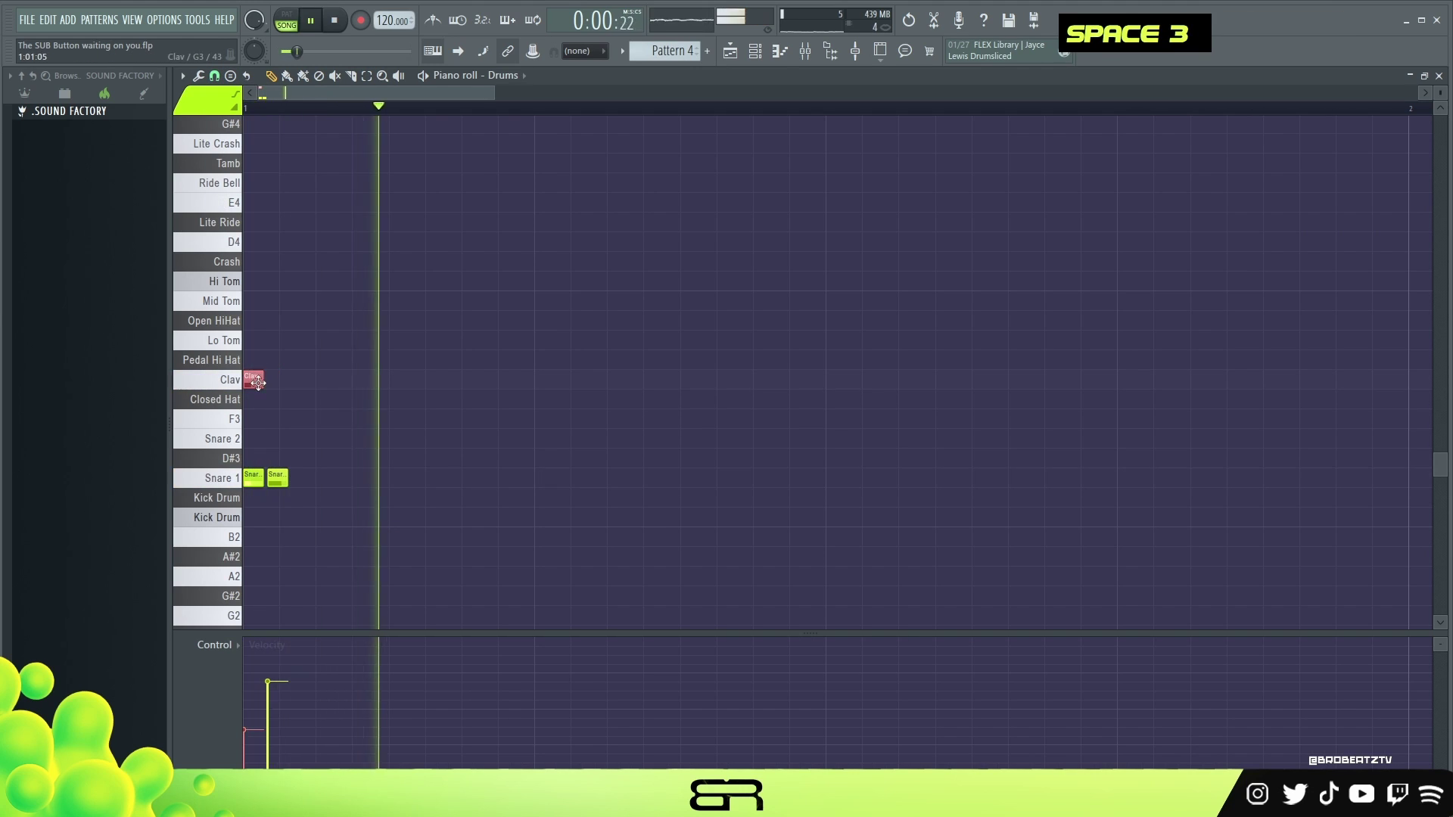
drag(255, 378, 255, 397)
key(space)
key(space)
key(space)
key(space)
scroll(262, 392, up, 6)
alt+scroll(269, 395, up, 2)
key(space)
key(space)
alt+scroll(288, 405, down, 2)
key(space)
key(space)
key(space)
key(space)
alt+drag(262, 400, 273, 400)
key(space)
key(space)
key(space)
key(space)
right_click(396, 407)
- Add a second Kick Drum hit later in the bar and audition the kicks
key(space)
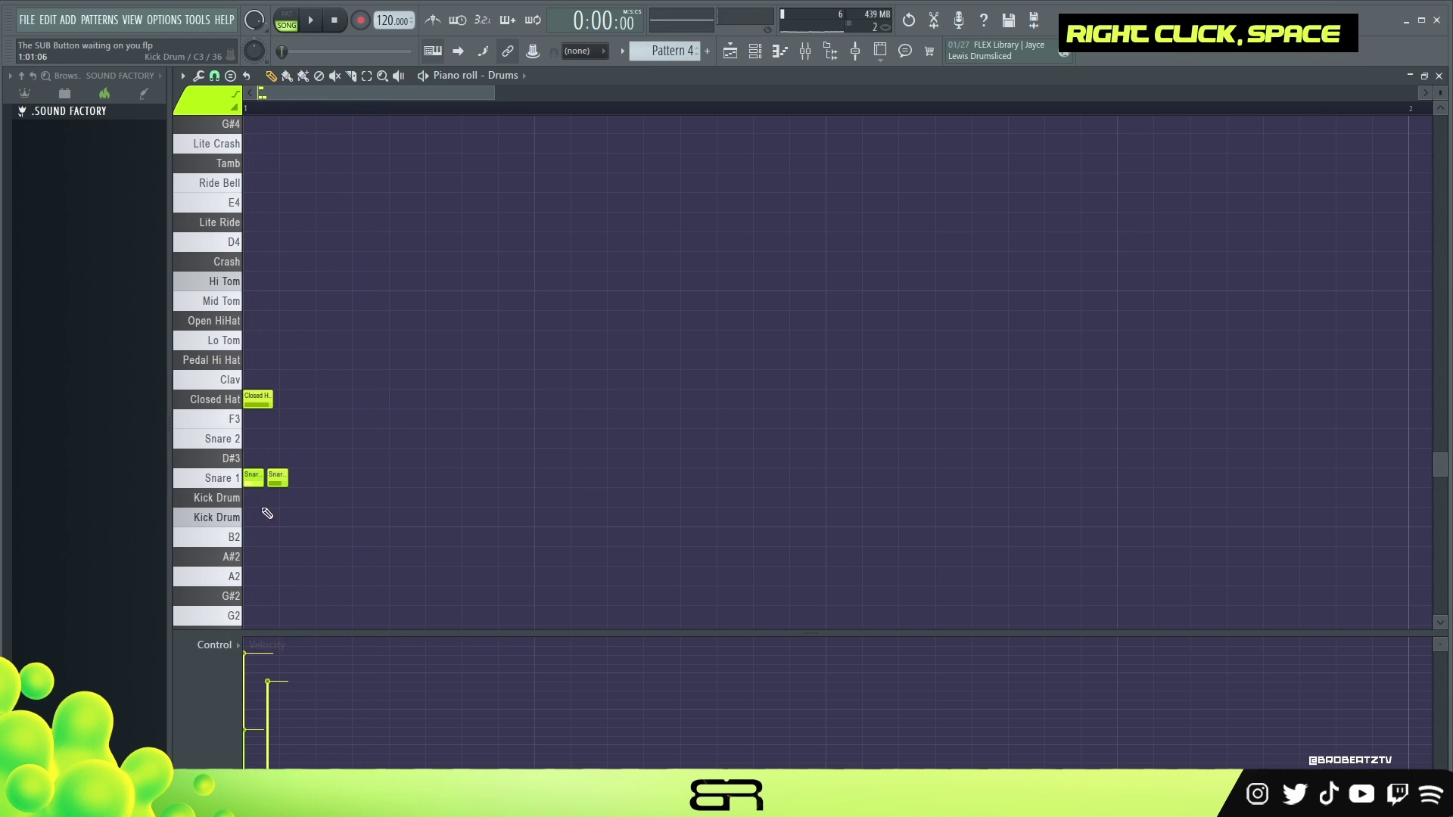
click(546, 523)
ctrl+drag(590, 513, 370, 539)
key(space)
alt+scroll(426, 448, up, 2)
ctrl+drag(316, 383, 264, 504)
key(space)
alt+scroll(344, 481, down, 3)
key(space)
alt+scroll(346, 477, down, 1)
alt+scroll(351, 468, up, 1)
key(space)
right_click(449, 424)
- Lengthen the Open HiHat note and play the opening again
key(space)
key(space)
ctrl+click(404, 517)
alt+scroll(422, 539, down, 1)
right_click(464, 435)
key(space)
key(space)
alt+drag(418, 322, 516, 324)
- Lengthen the Open HiHat and copy a Closed Hat note further along the bar
ctrl+click(469, 321)
alt+scroll(503, 379, down, 2)
key(space)
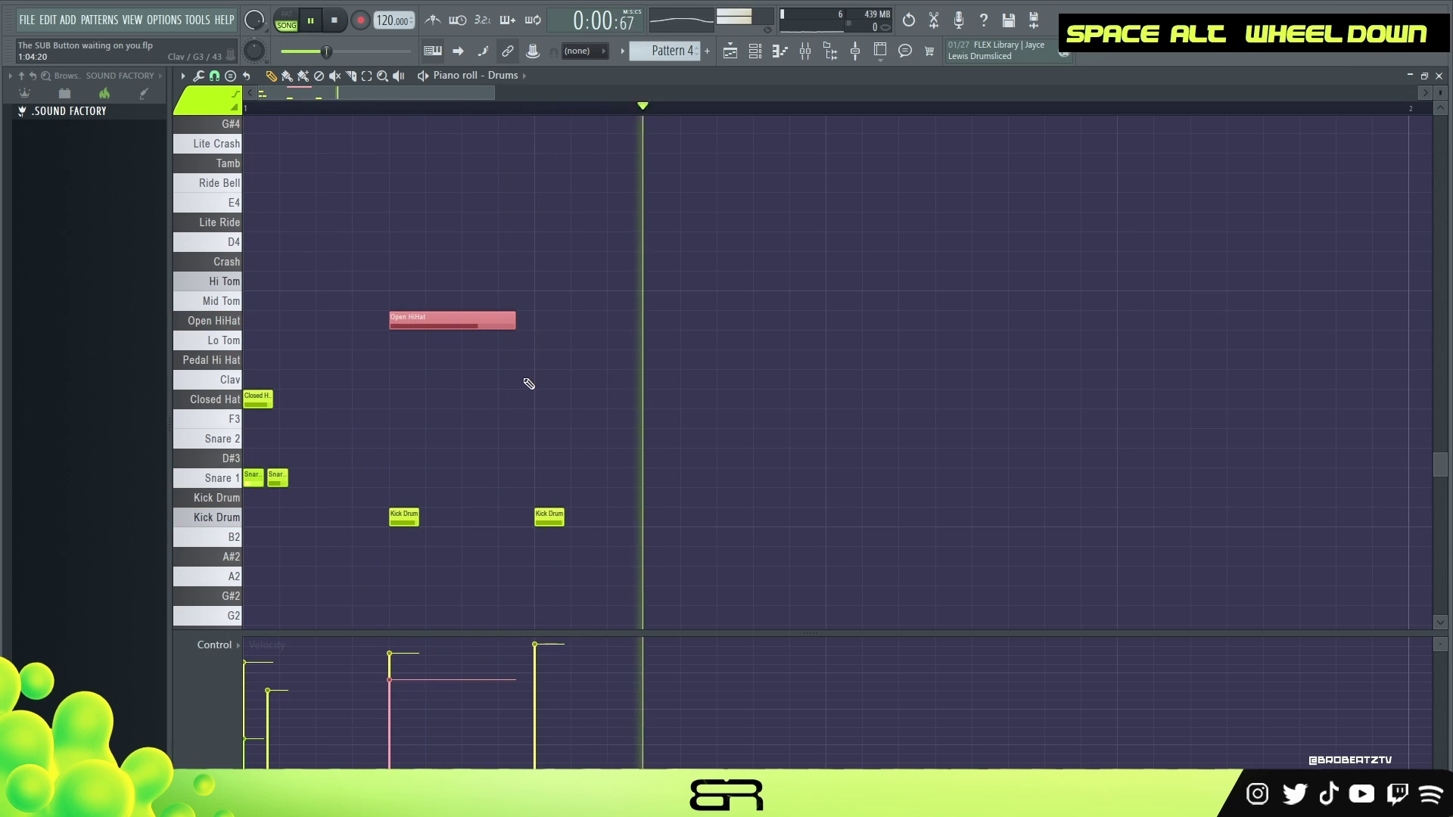
key(space)
right_click(582, 418)
ctrl+click(258, 399)
shift+drag(257, 399, 549, 399)
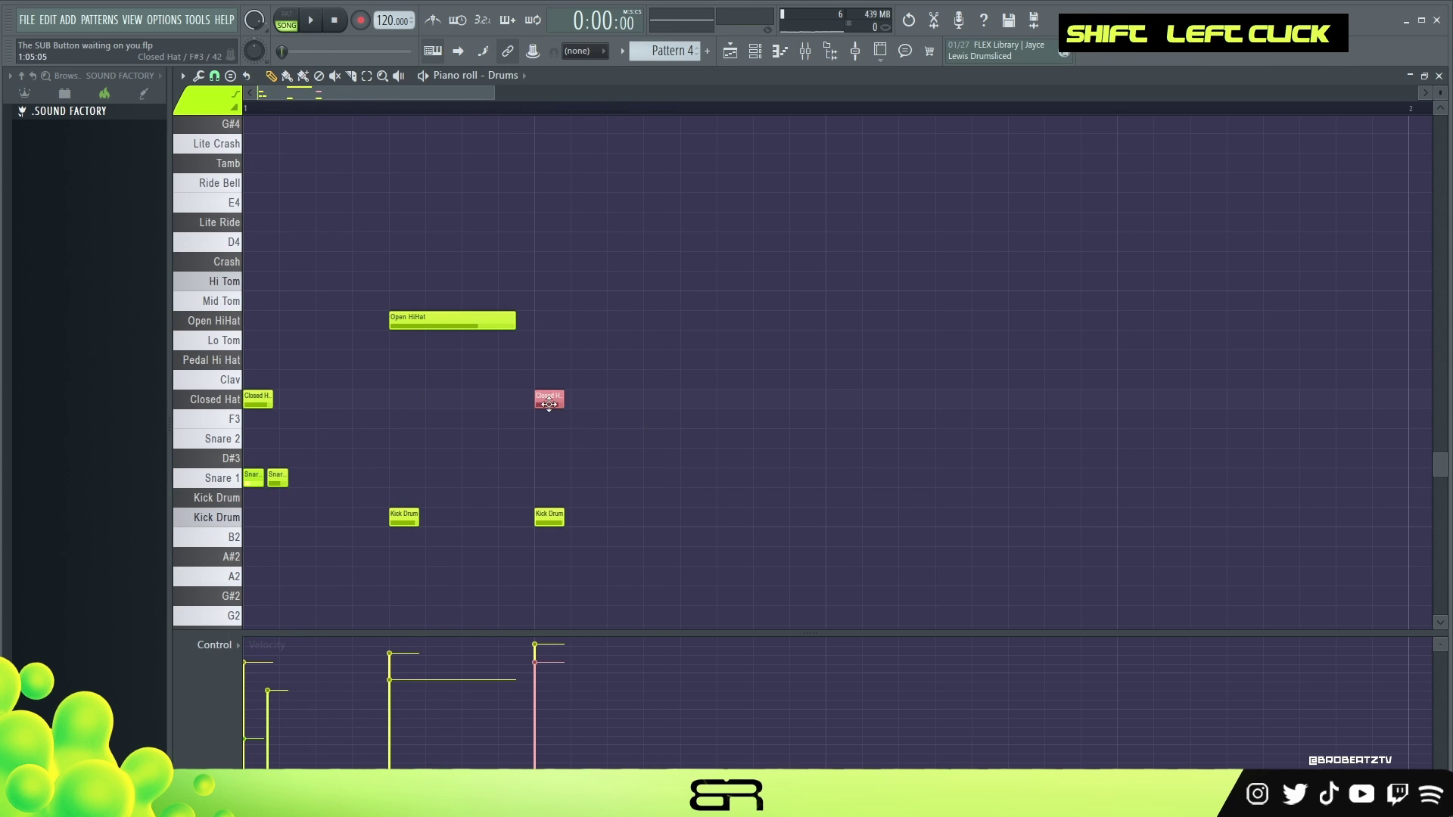
key(shift+space)
key(space)
- Duplicate the Closed Hat and snare pair further right and audition it
ctrl+drag(297, 373, 686, 478)
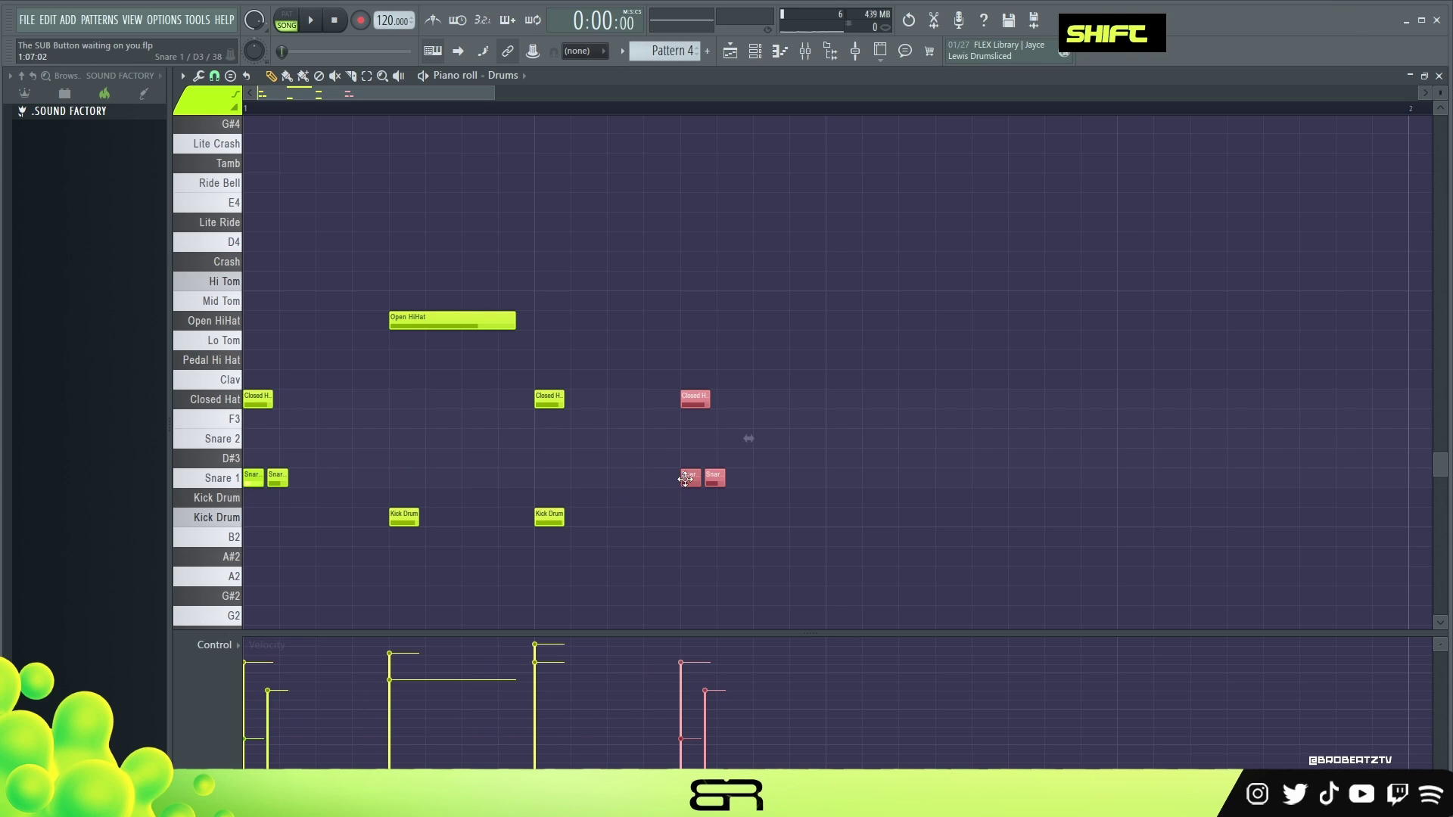
right_click(643, 475)
key(space)
key(space)
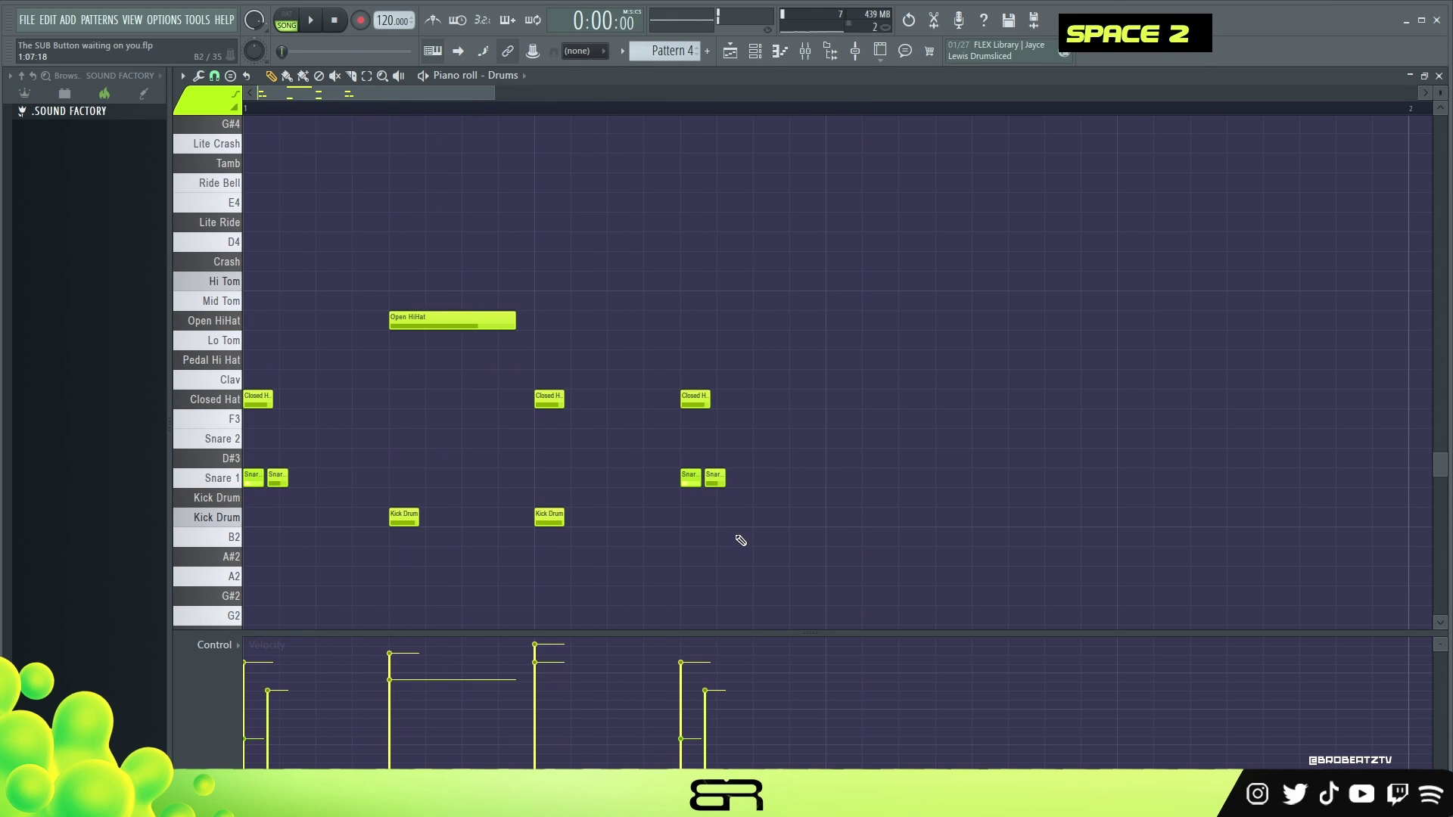
key(space)
key(space)
key(space)
key(space)
- Copy the second Kick Drum further along the bar and check the five middle notes
ctrl+click(549, 518)
drag(549, 518, 823, 529)
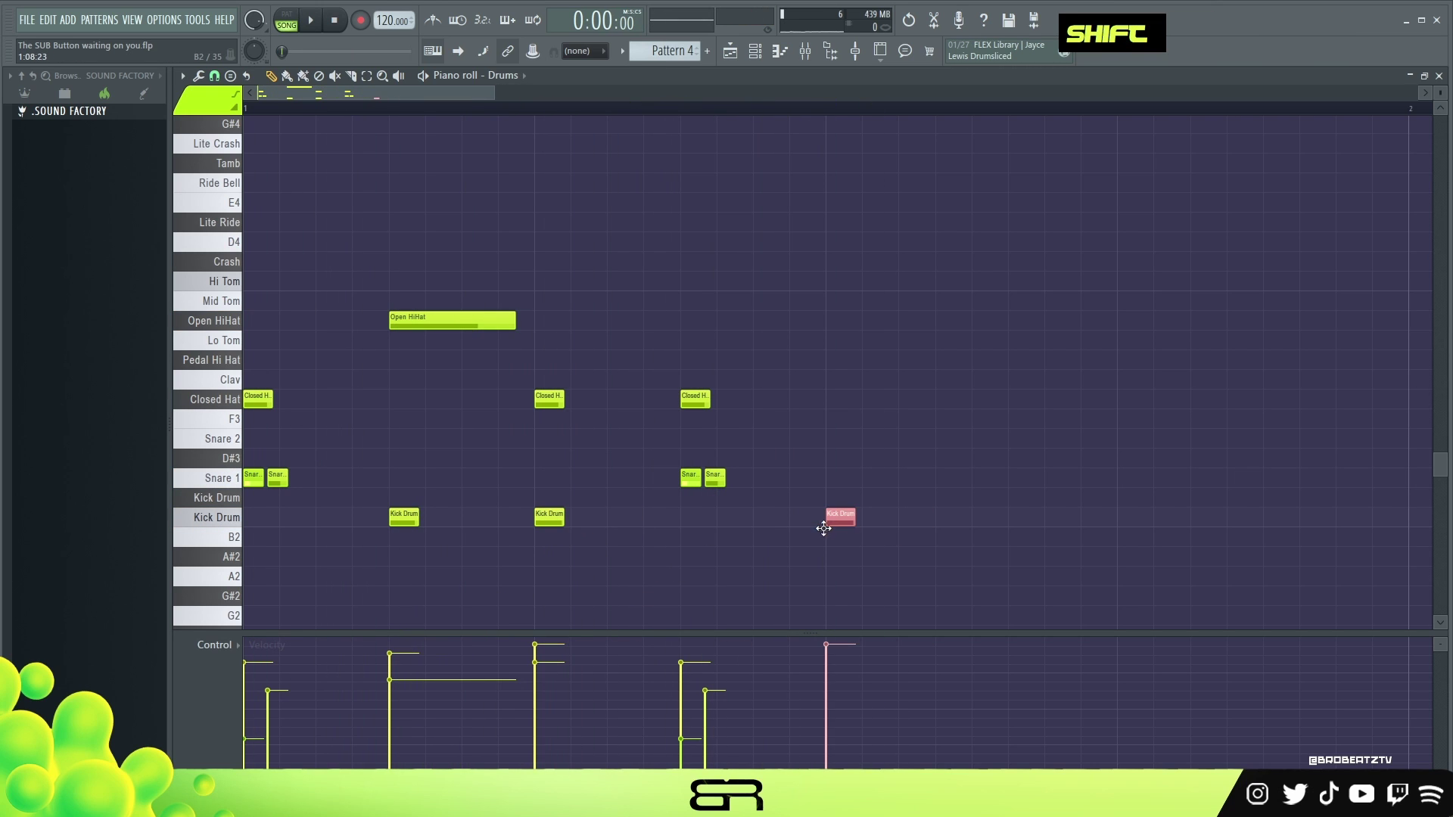
ctrl+drag(707, 524, 497, 350)
shift+scroll(625, 503, down, 2)
shift+scroll(625, 500, up, 1)
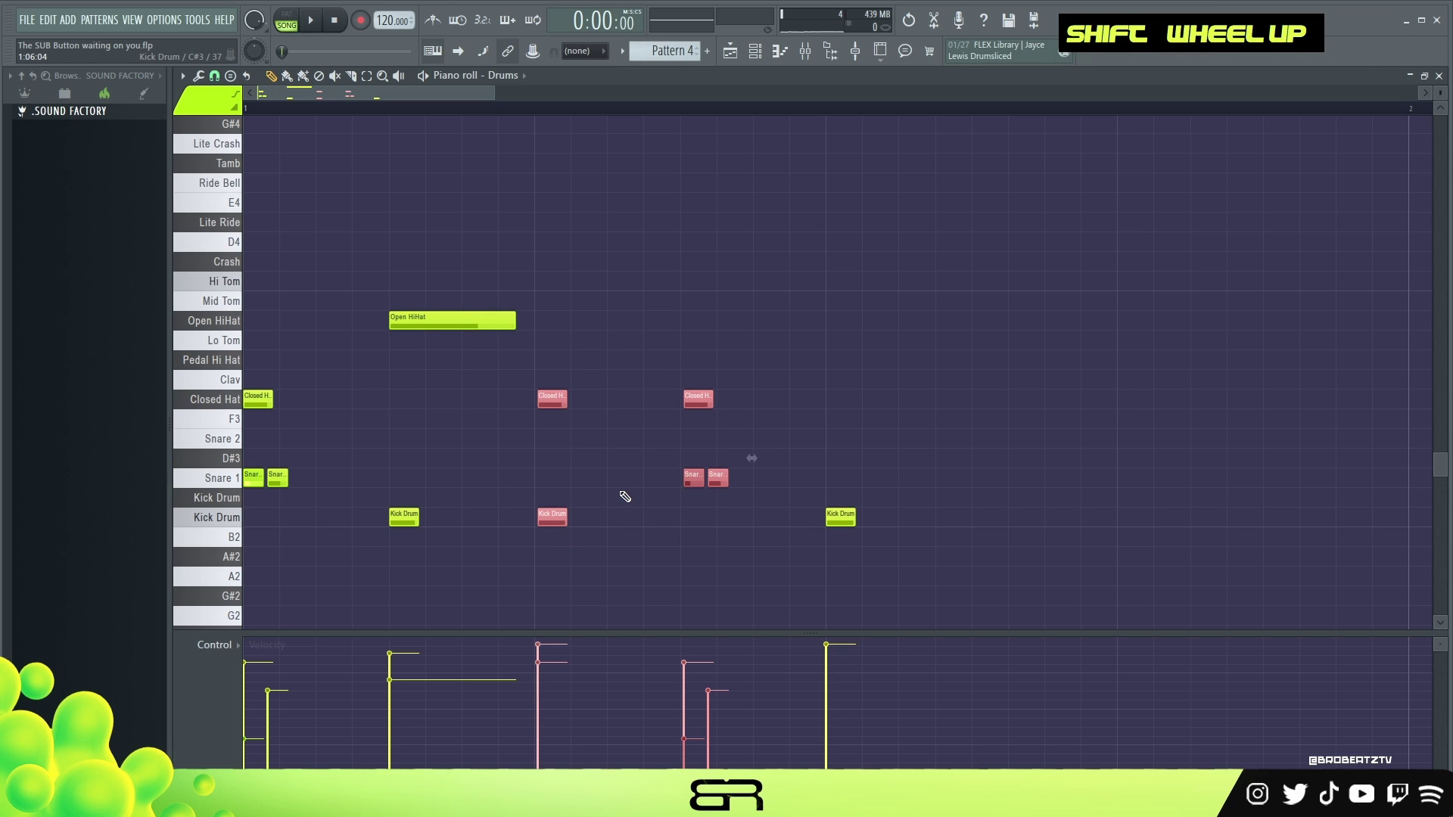
key(space)
key(space)
shift+scroll(634, 497, up, 1)
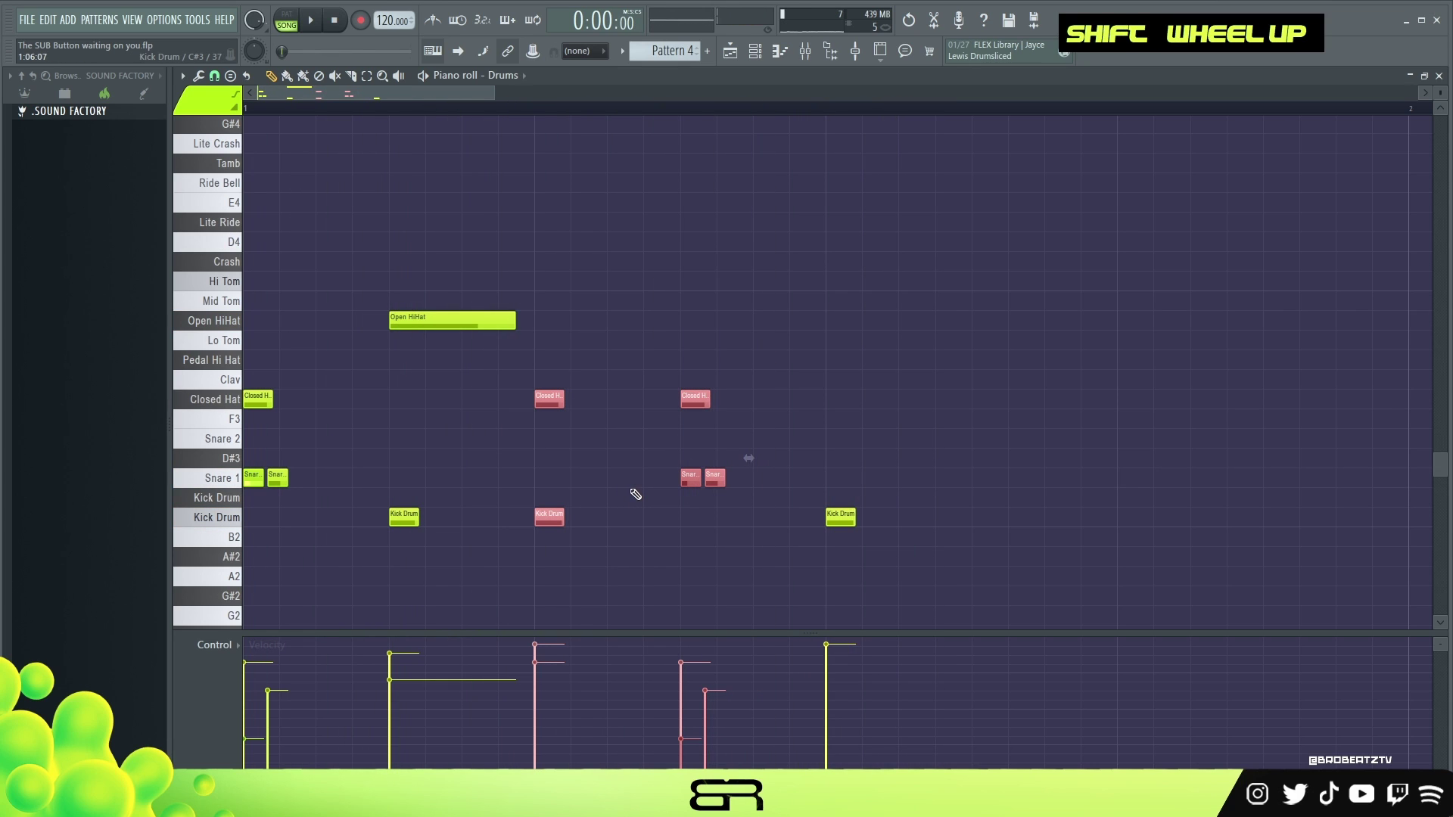
right_click(641, 496)
- Copy the last Kick Drum further to the right
ctrl+click(714, 480)
right_click(715, 429)
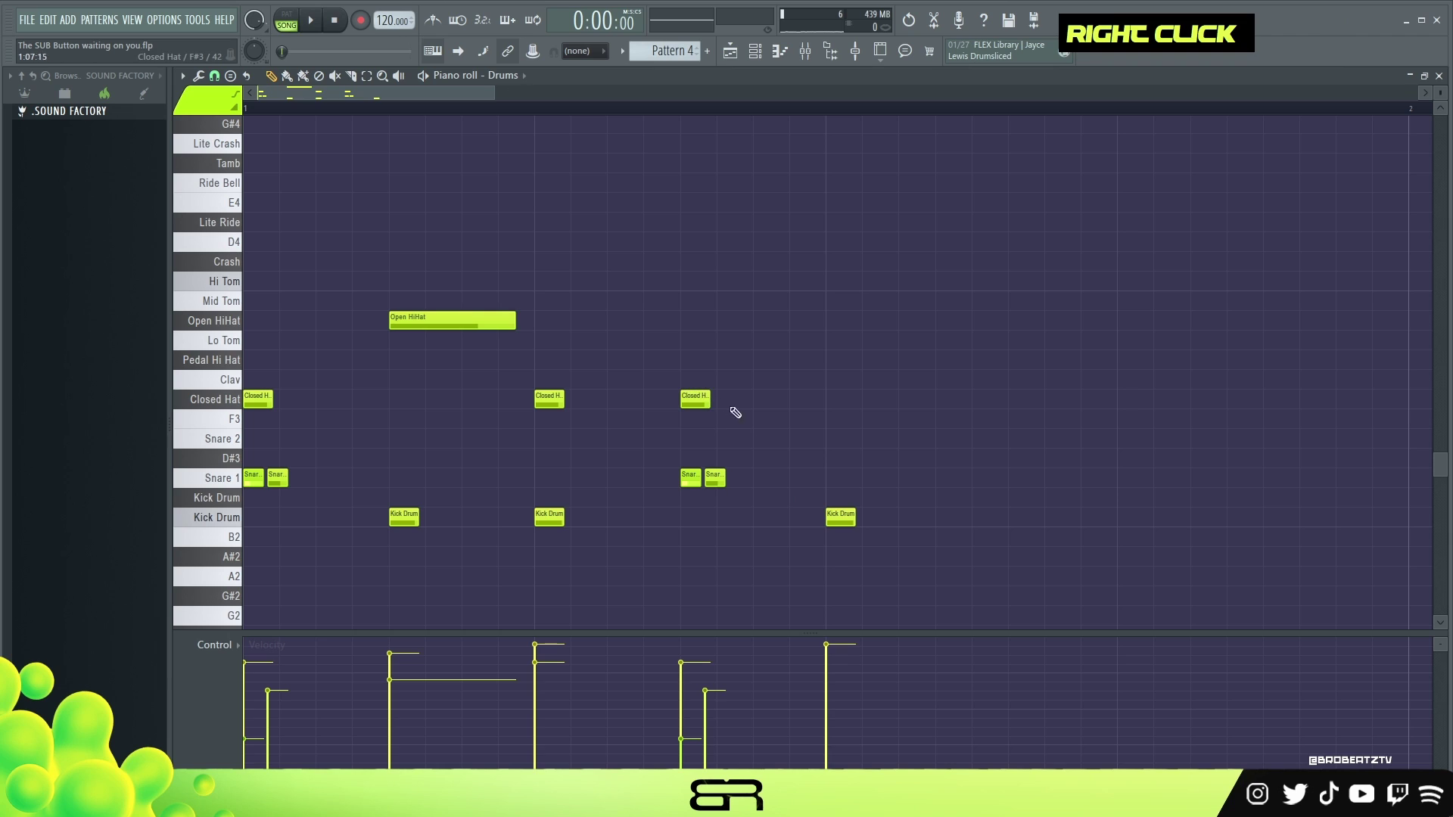
ctrl+drag(765, 273, 266, 551)
right_click(457, 435)
ctrl+drag(771, 289, 244, 577)
right_click(484, 557)
shift+drag(837, 515, 937, 524)
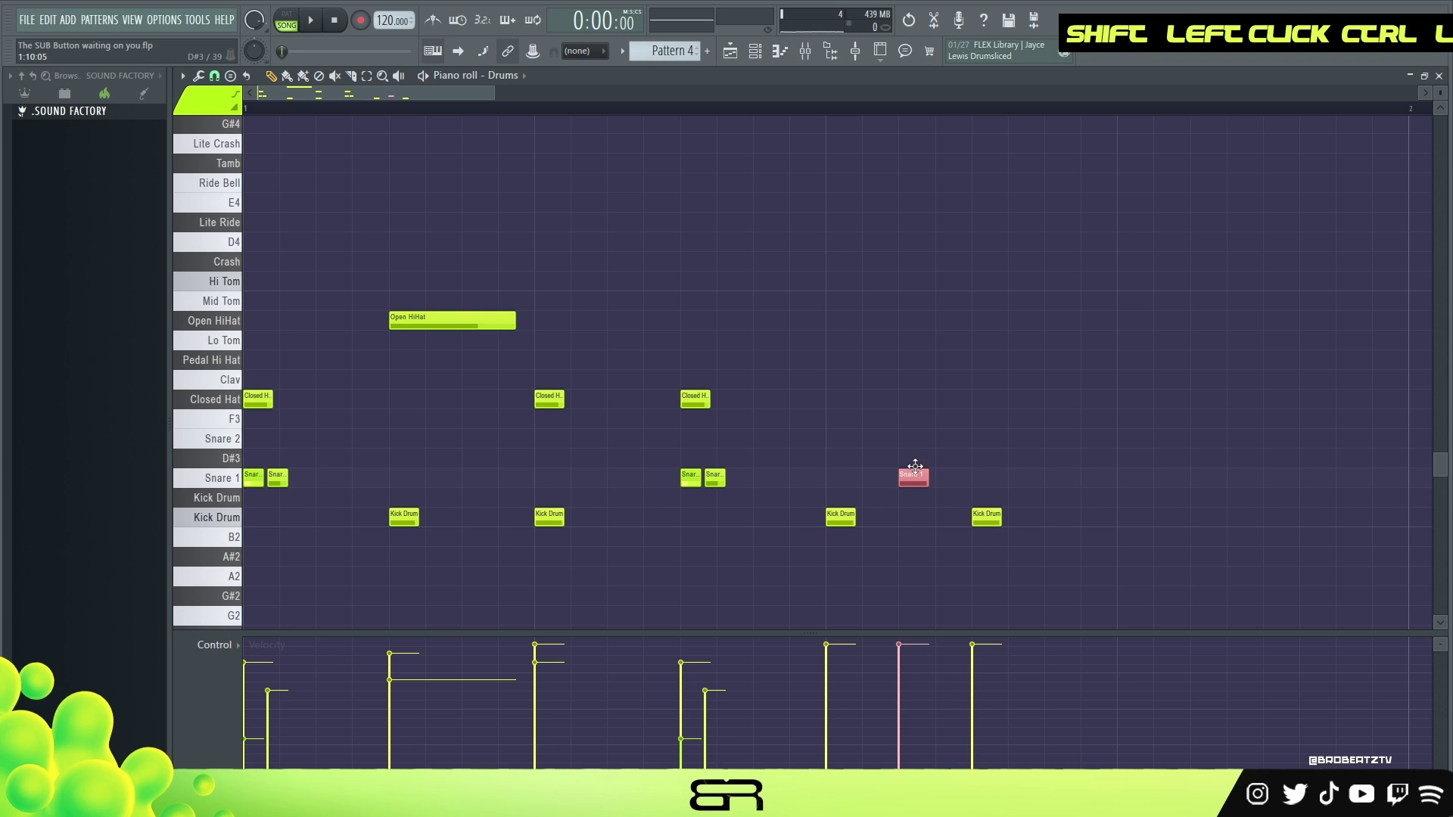
- Copy another Closed Hat and snare pair toward the right side of the bar
alt+scroll(914, 467, down, 6)
ctrl+drag(778, 447, 1051, 505)
key(space)
ctrl+click(886, 535)
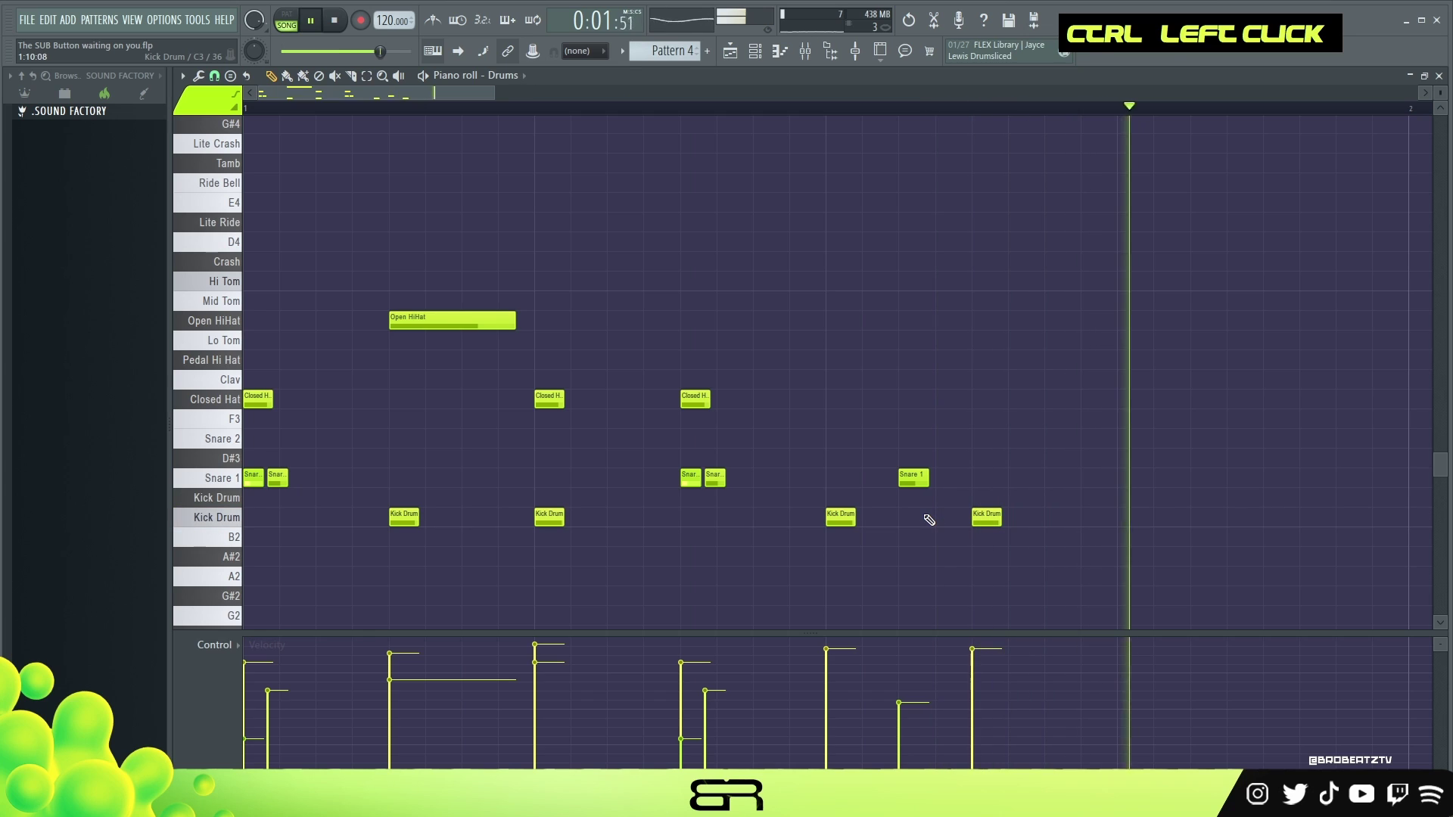
key(space)
key(space)
ctrl+drag(733, 378, 1156, 495)
- Turn the copied Closed Hat into a long Open HiHat note
key(space)
key(shift+space)
key(space)
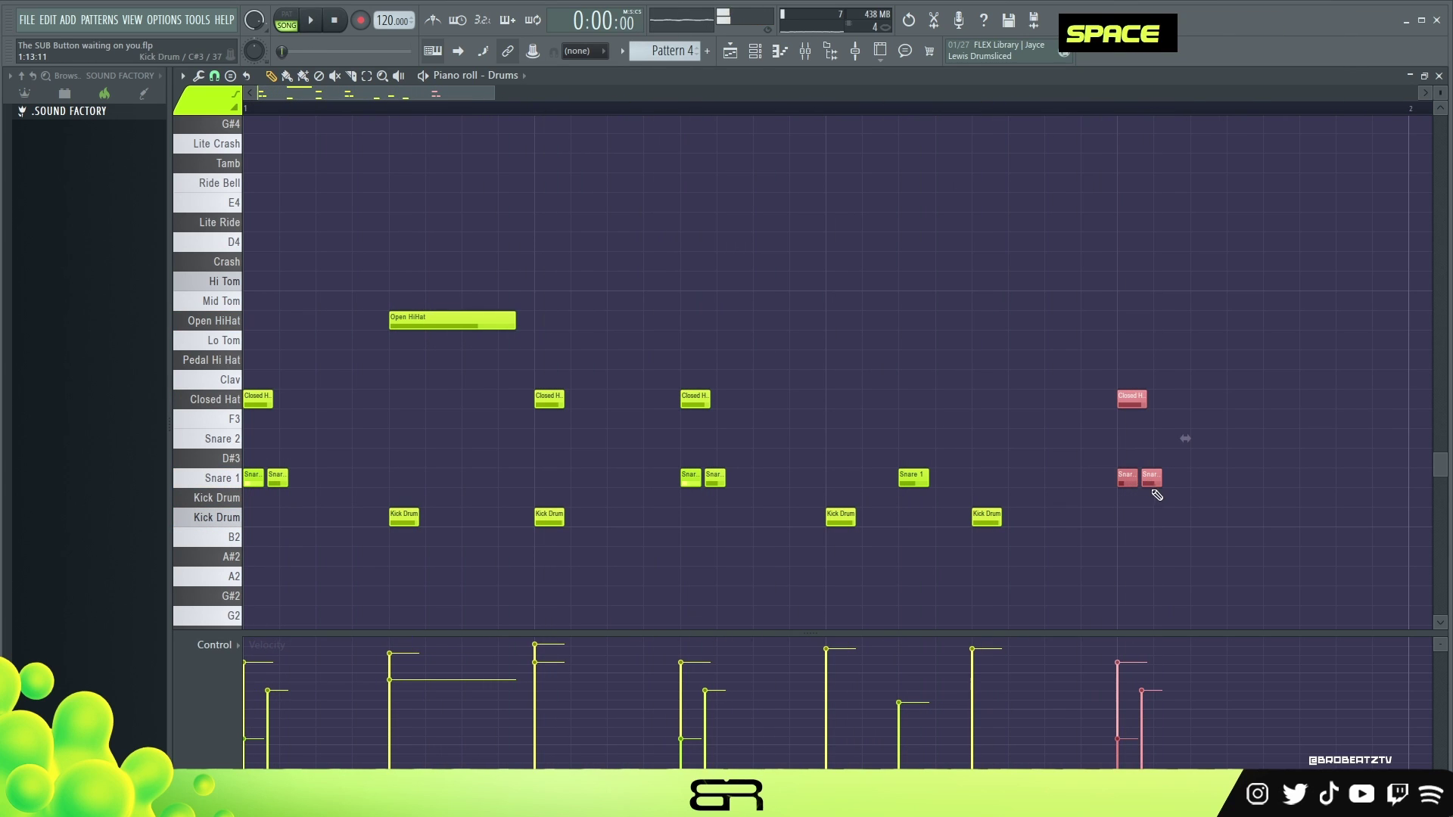
right_click(1174, 504)
drag(1132, 401, 1208, 326)
- Copy a Kick Drum near the bar's end and audition the result
ctrl+click(984, 517)
shift+drag(984, 516, 1277, 386)
ctrl+click(1314, 454)
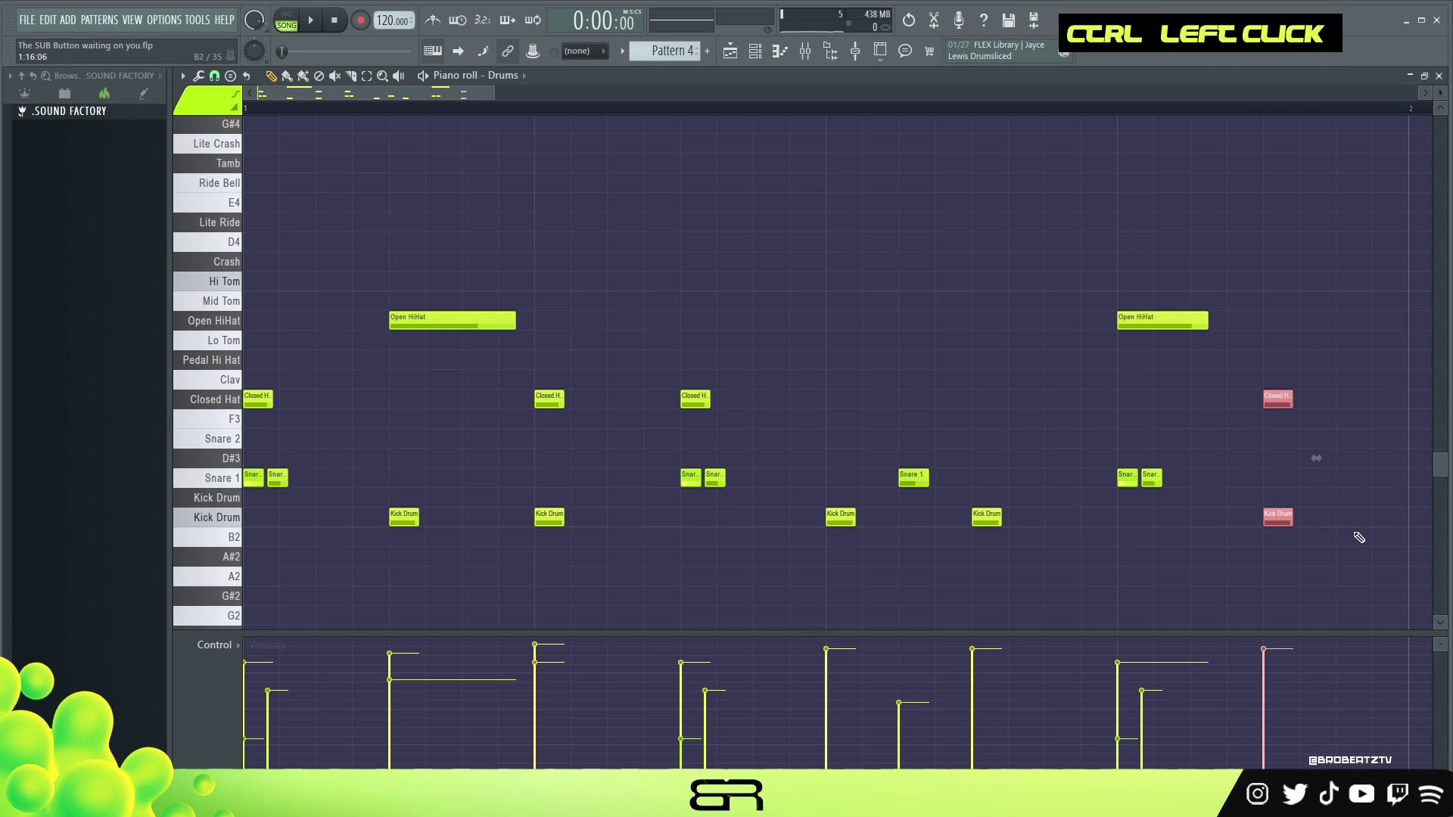
key(space)
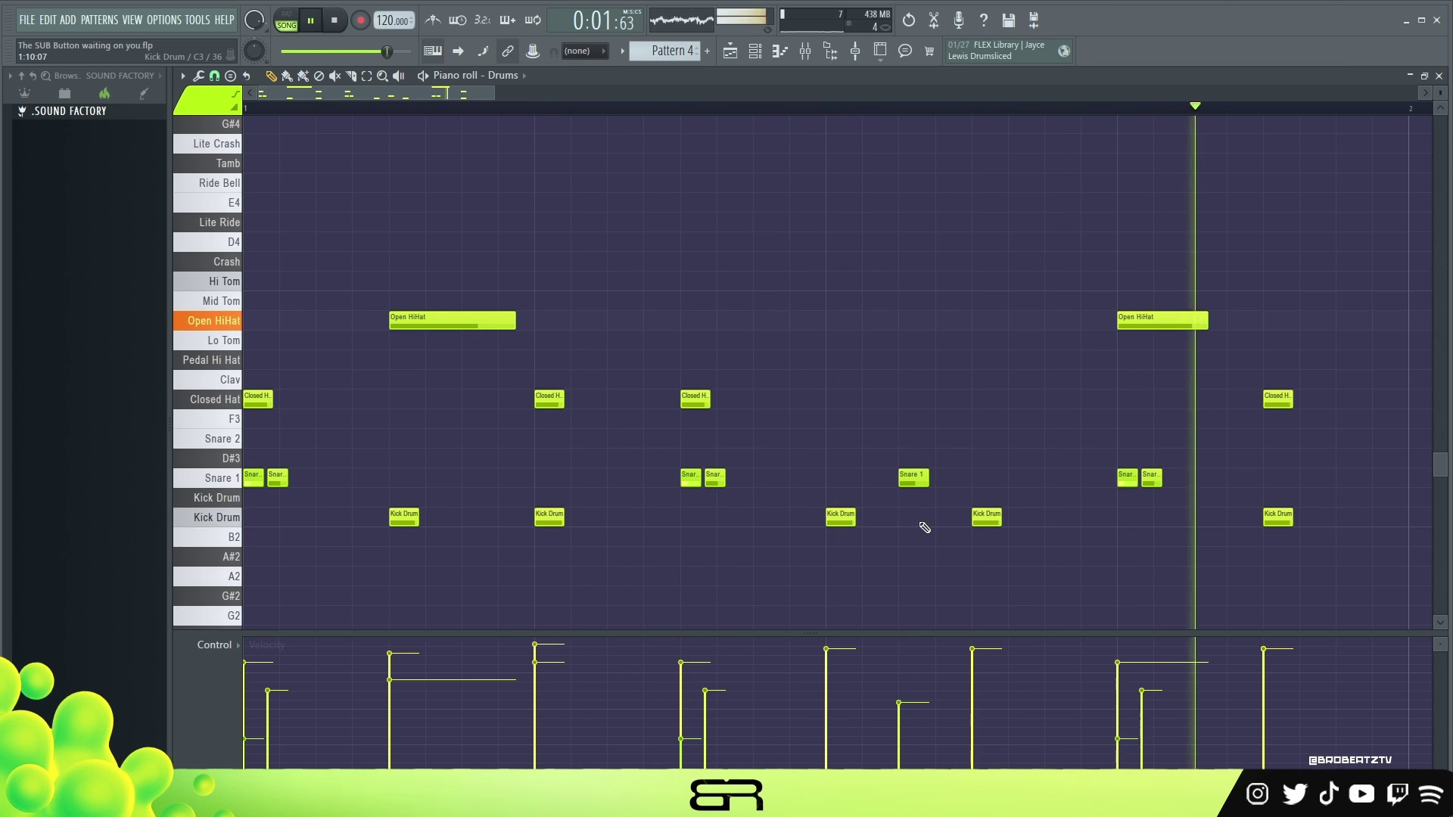
key(space)
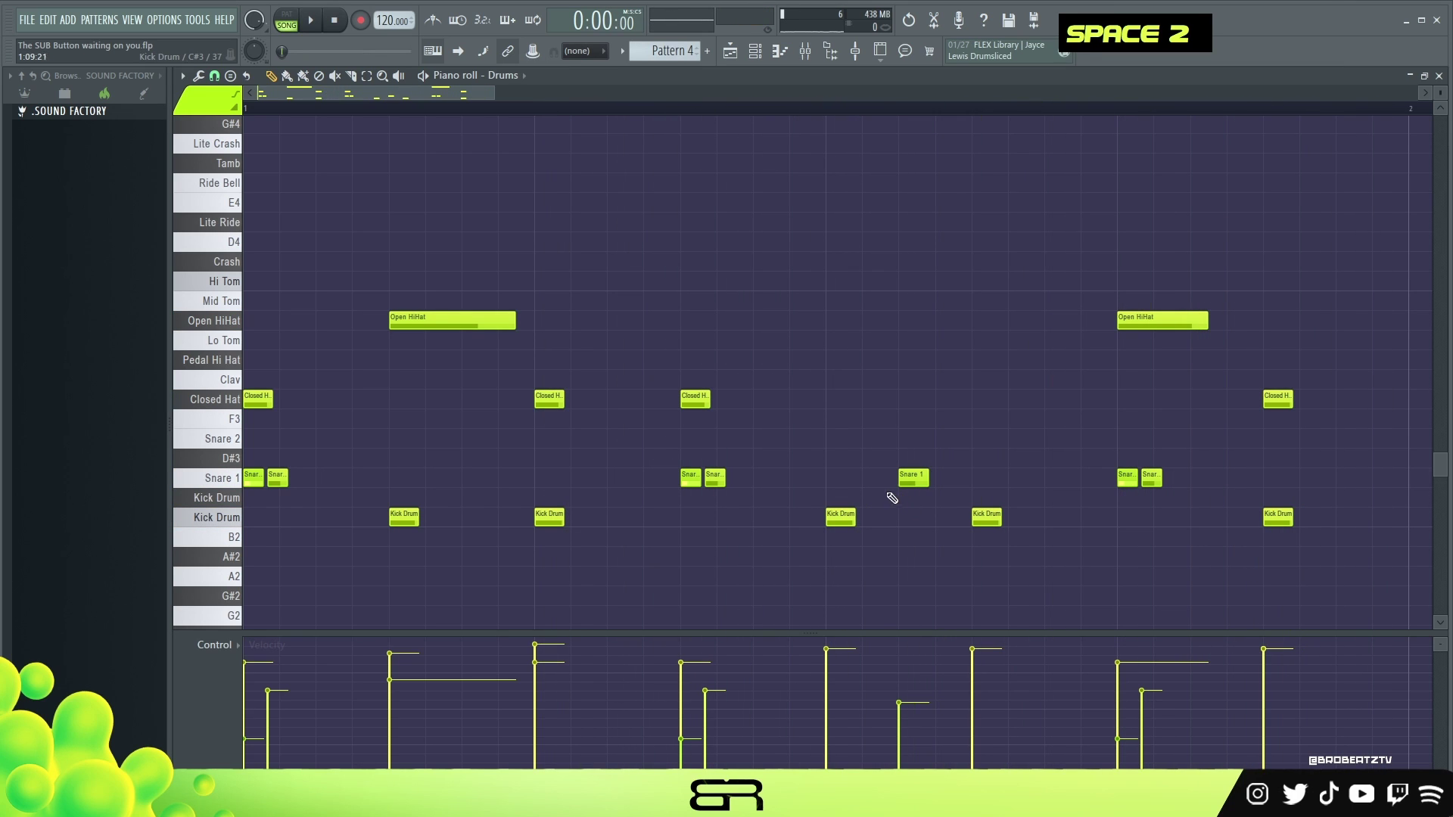
drag(390, 350, 1212, 408)
right_click(1119, 391)
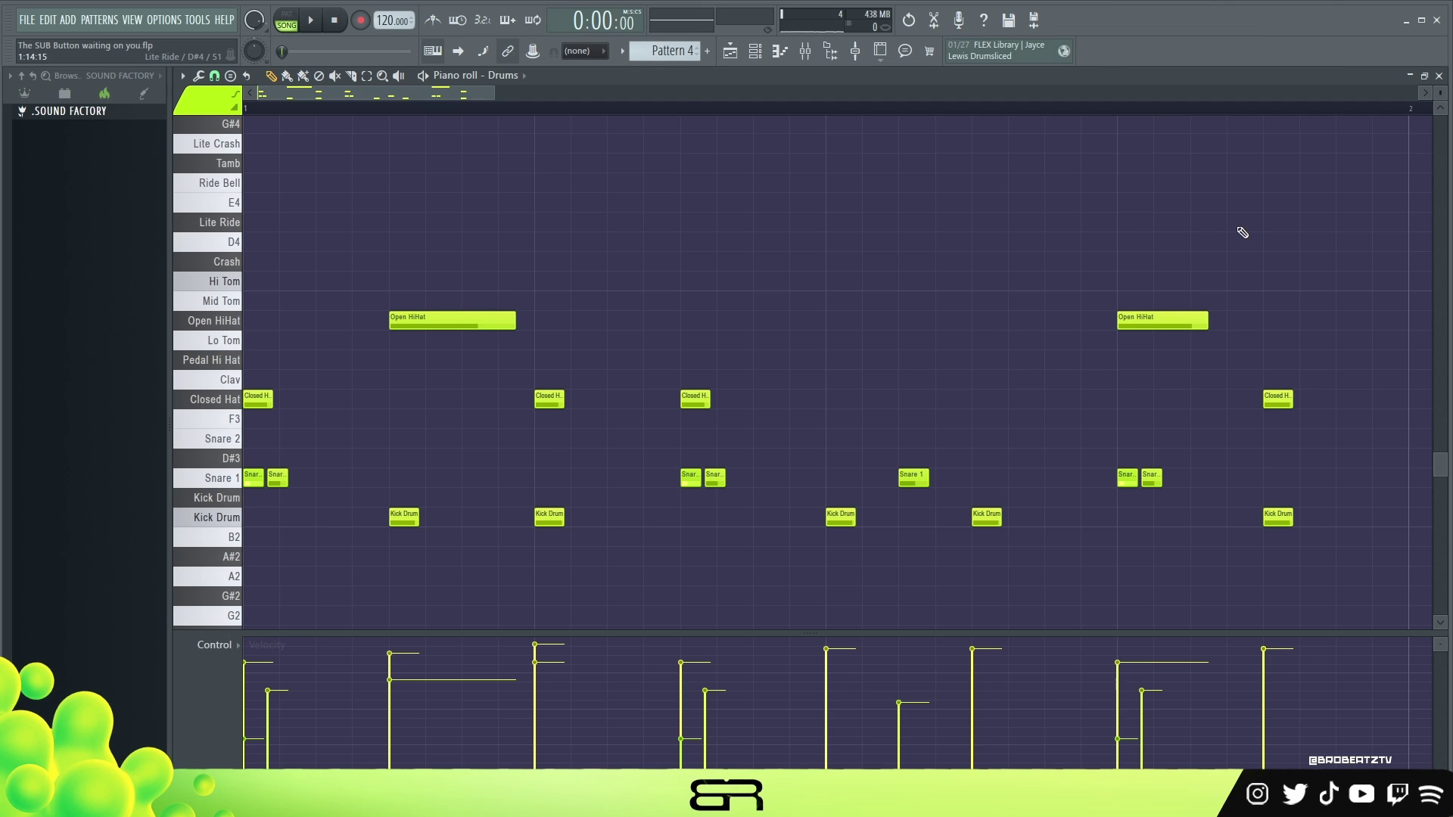
key(ctrl)
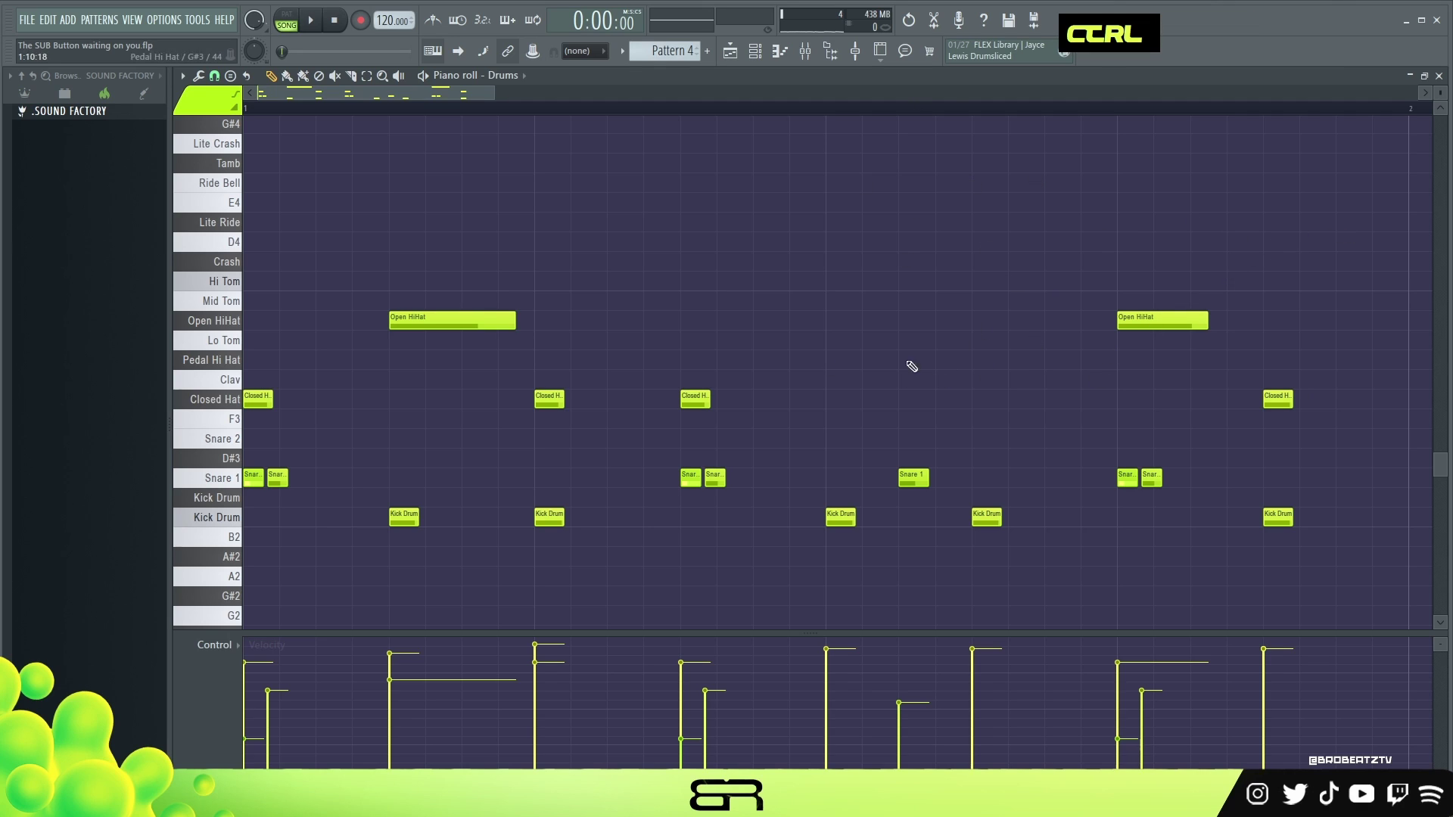
right_click(842, 349)
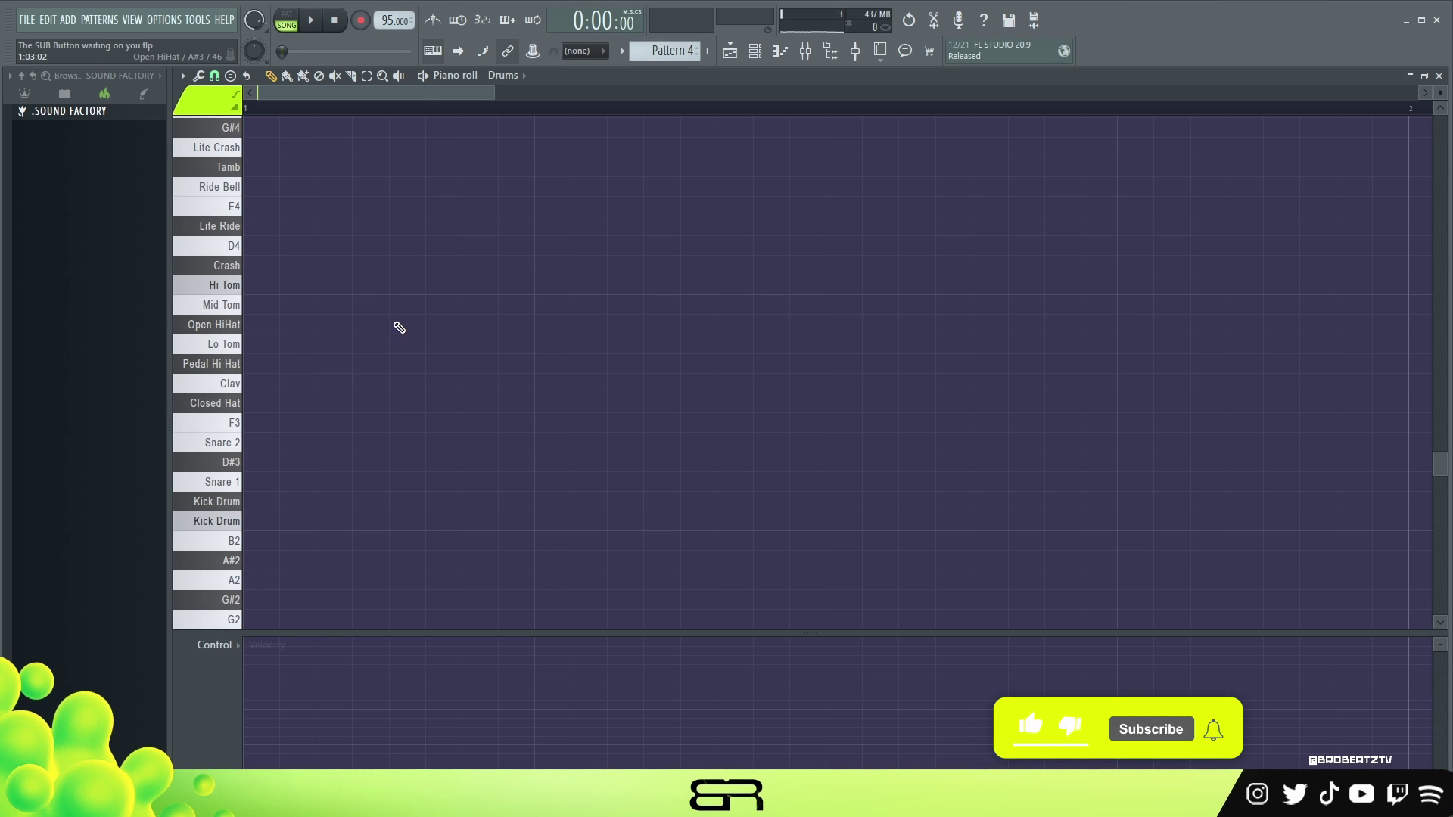
- Place two short Snare 2 hits at the start of the bar
click(256, 445)
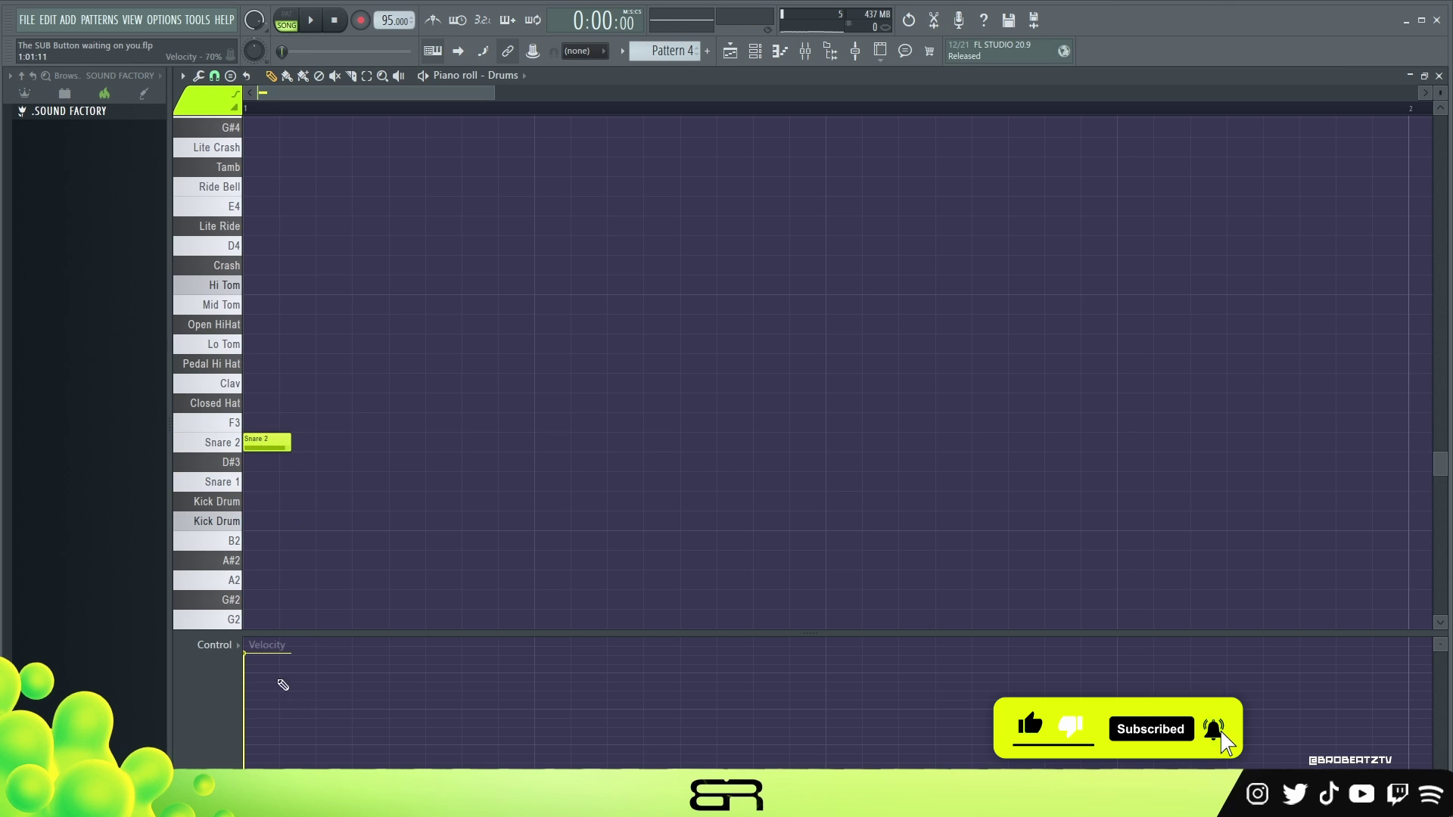
drag(291, 446, 275, 446)
double_click(276, 447)
right_click(281, 446)
click(283, 447)
- Add a Snare 1 hit after the pair, softening it and the first Snare 2
click(325, 482)
drag(265, 699, 264, 746)
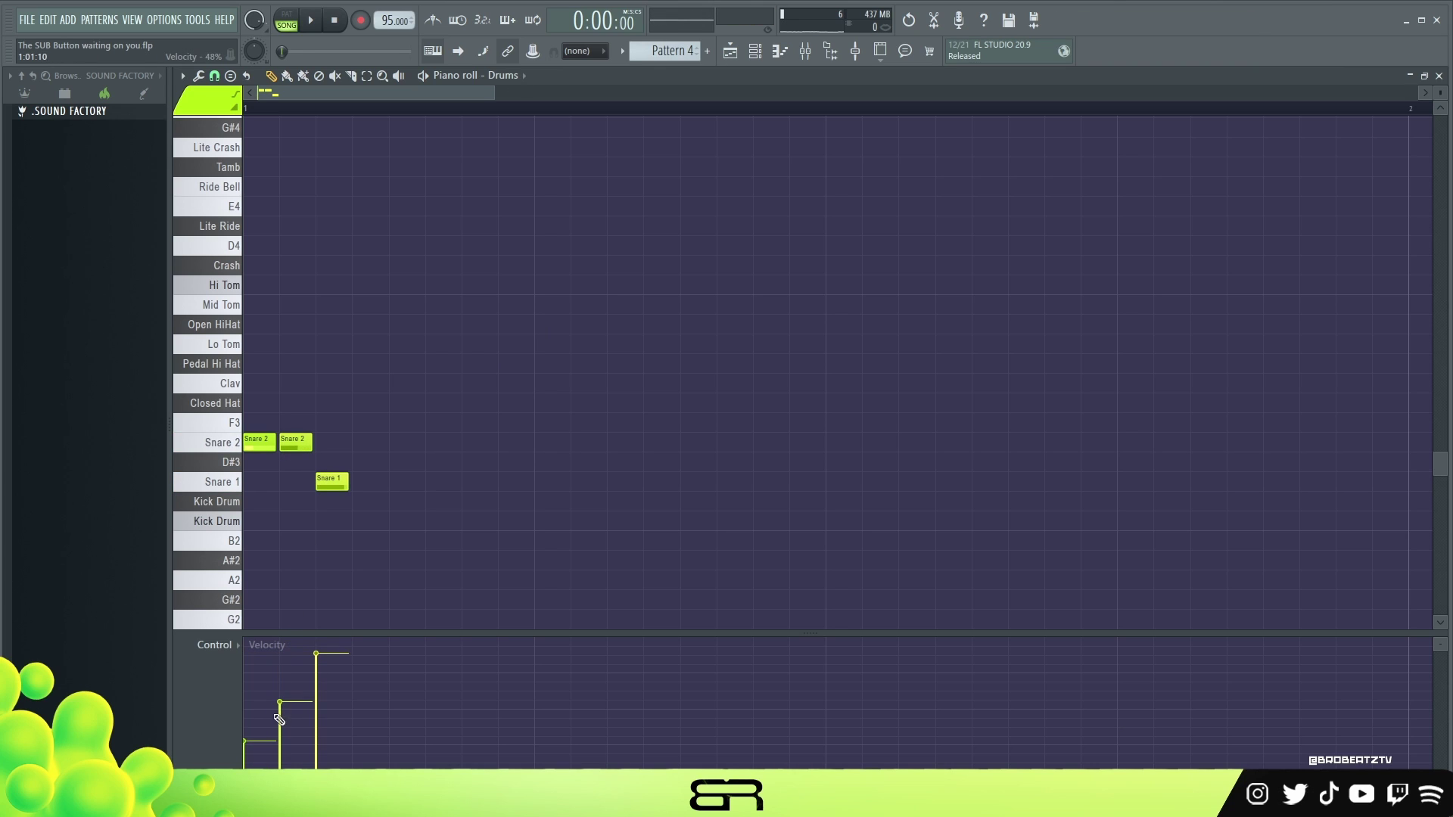
double_click(334, 668)
key(space)
key(space)
key(space)
key(space)
- Add a second Snare 1 hit further right, nudged slightly later
key(space)
key(space)
click(426, 482)
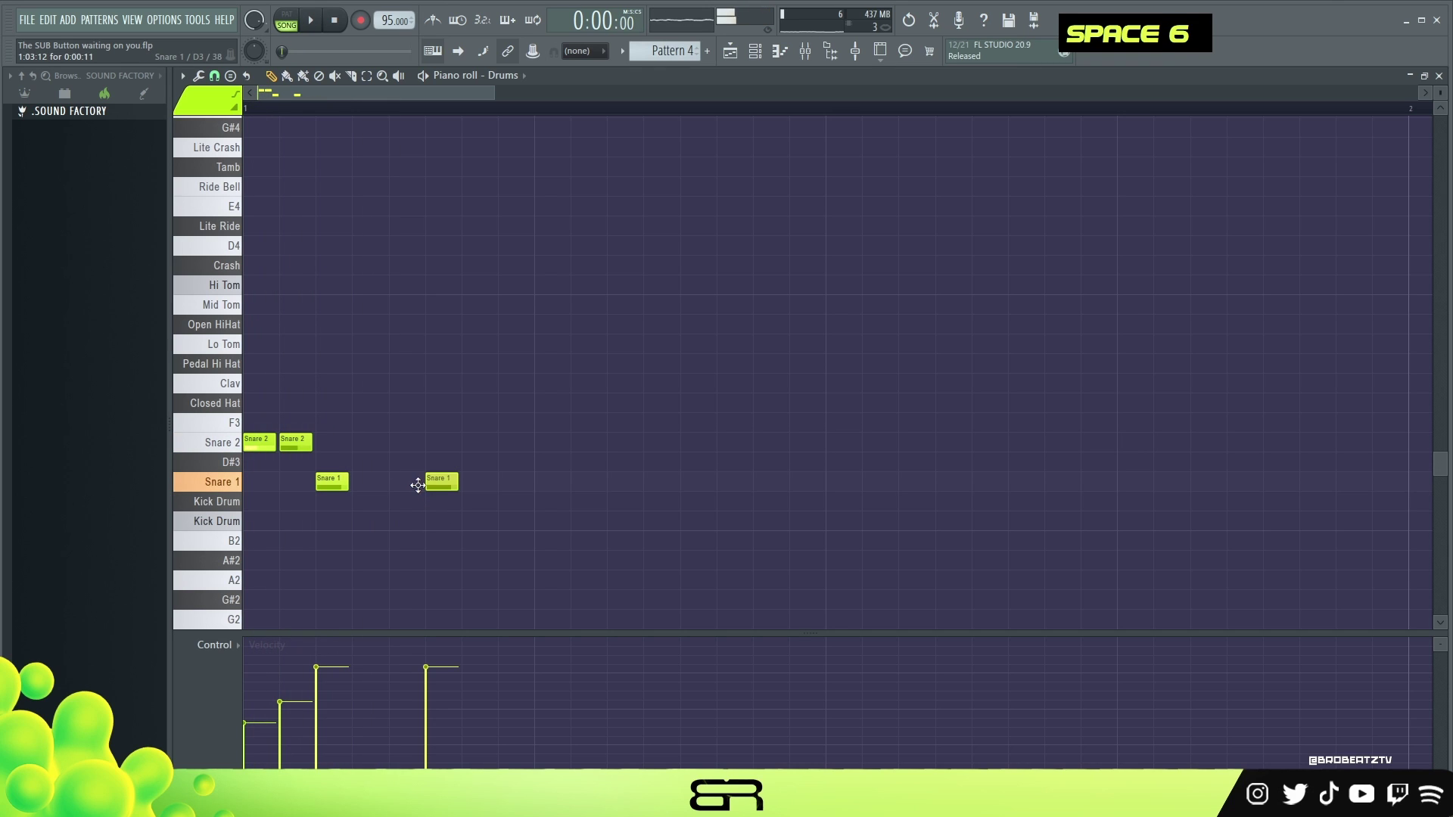
key(shift)
key(space)
key(space)
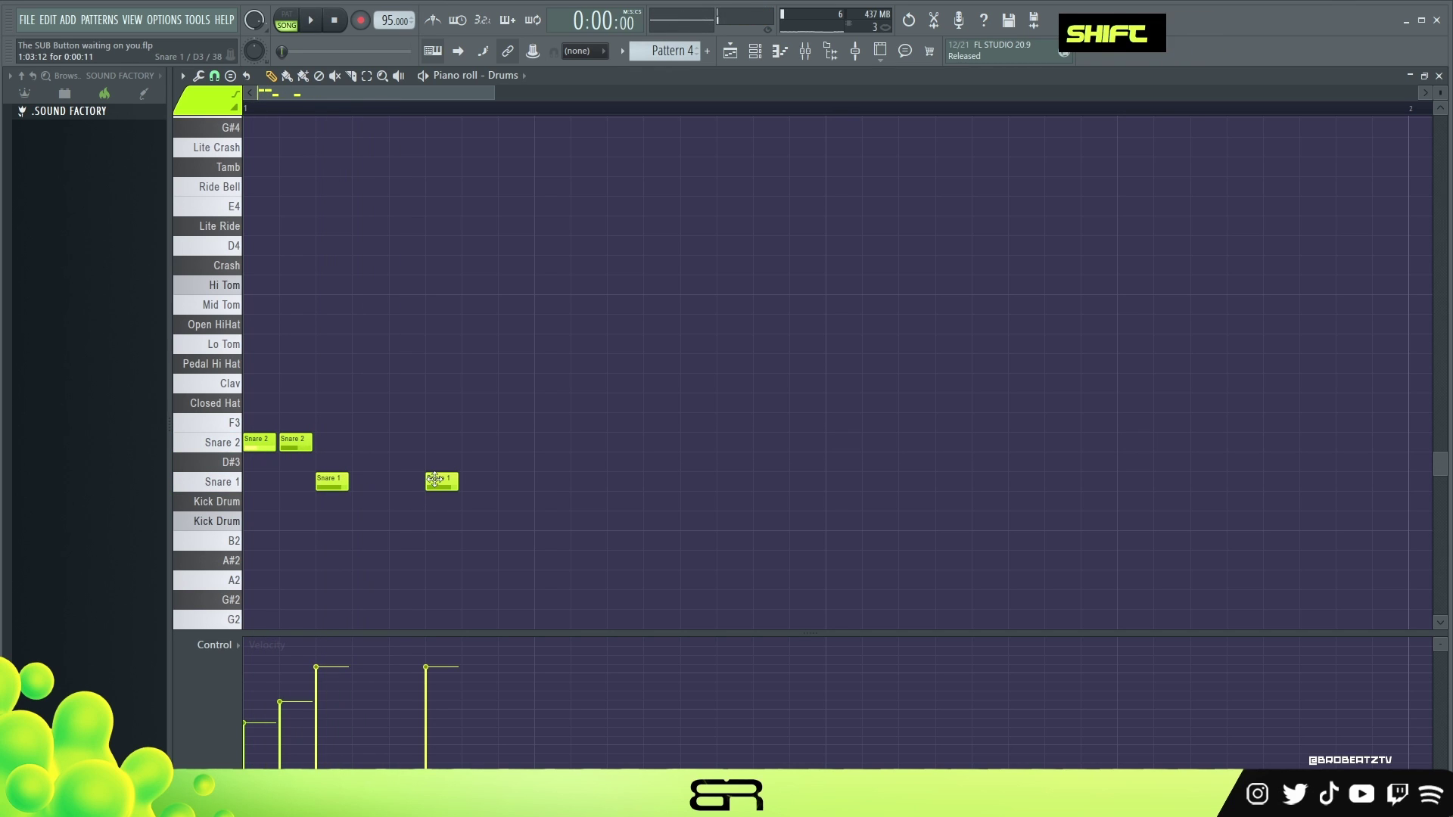
drag(432, 481, 439, 478)
key(space)
key(space)
shift+scroll(451, 482, down, 2)
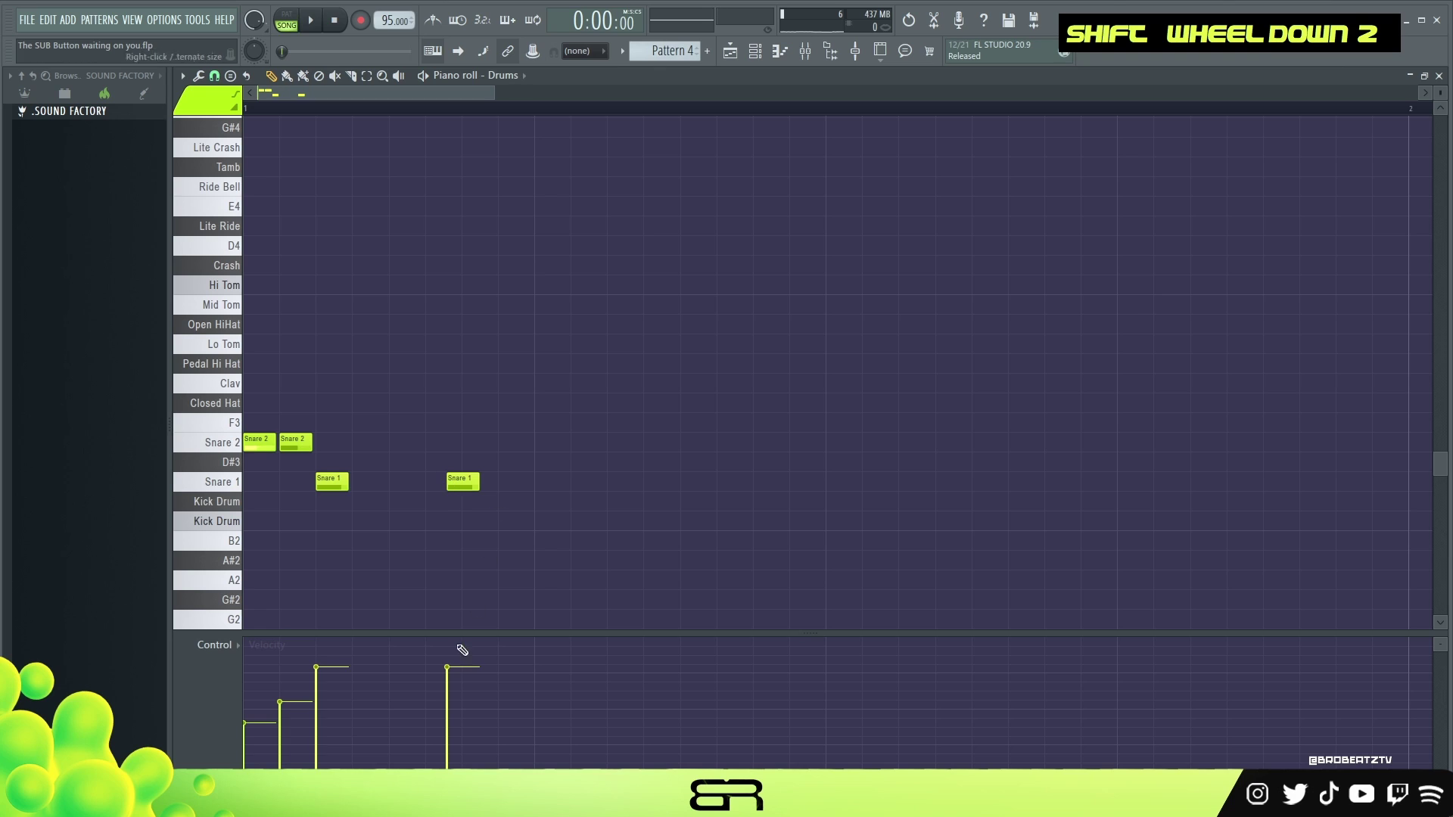
key(space)
key(space)
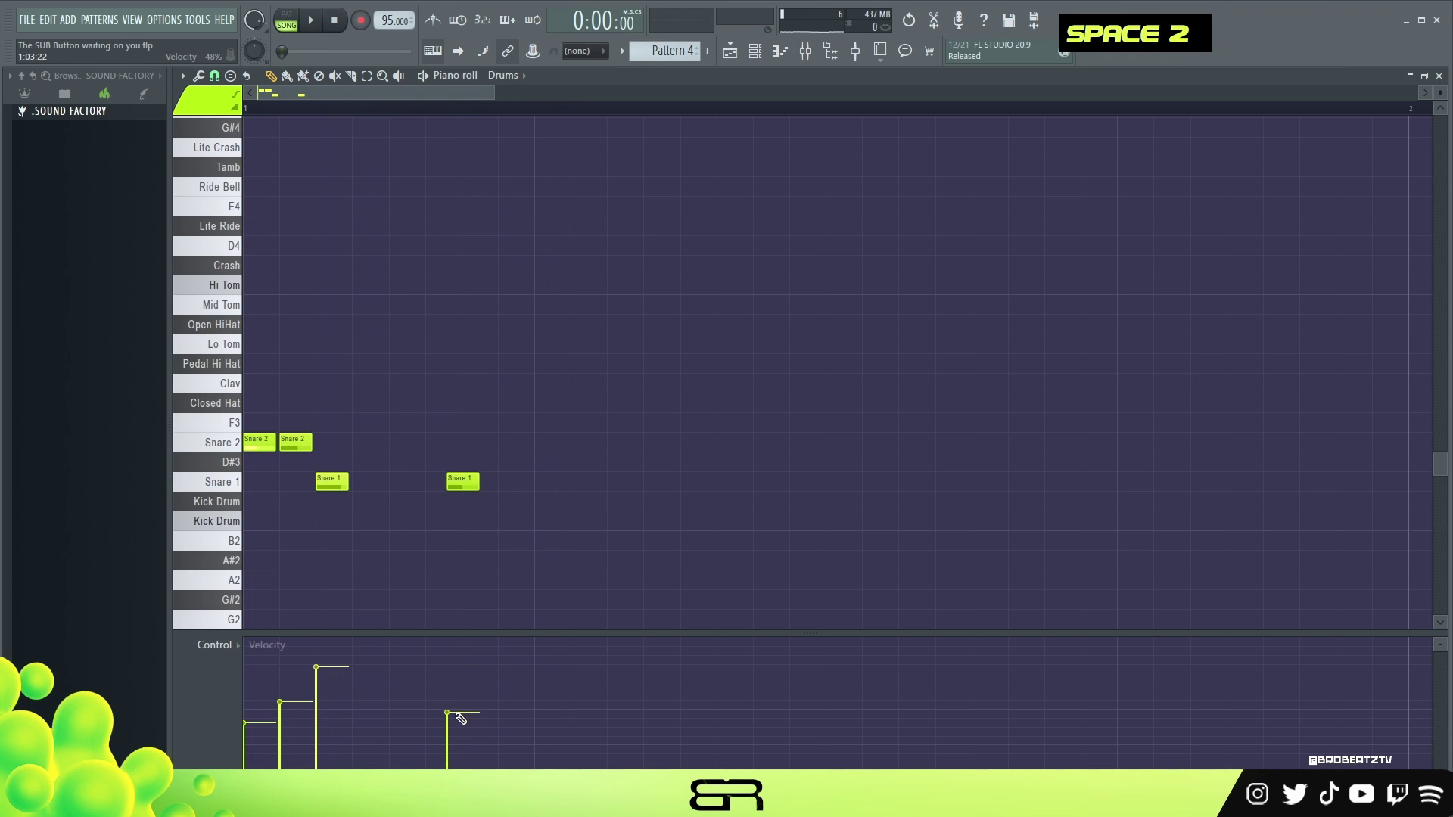
key(space)
right_click(588, 509)
key(space)
- Add third and fourth Snare 1 hits further right
click(547, 482)
key(space)
key(space)
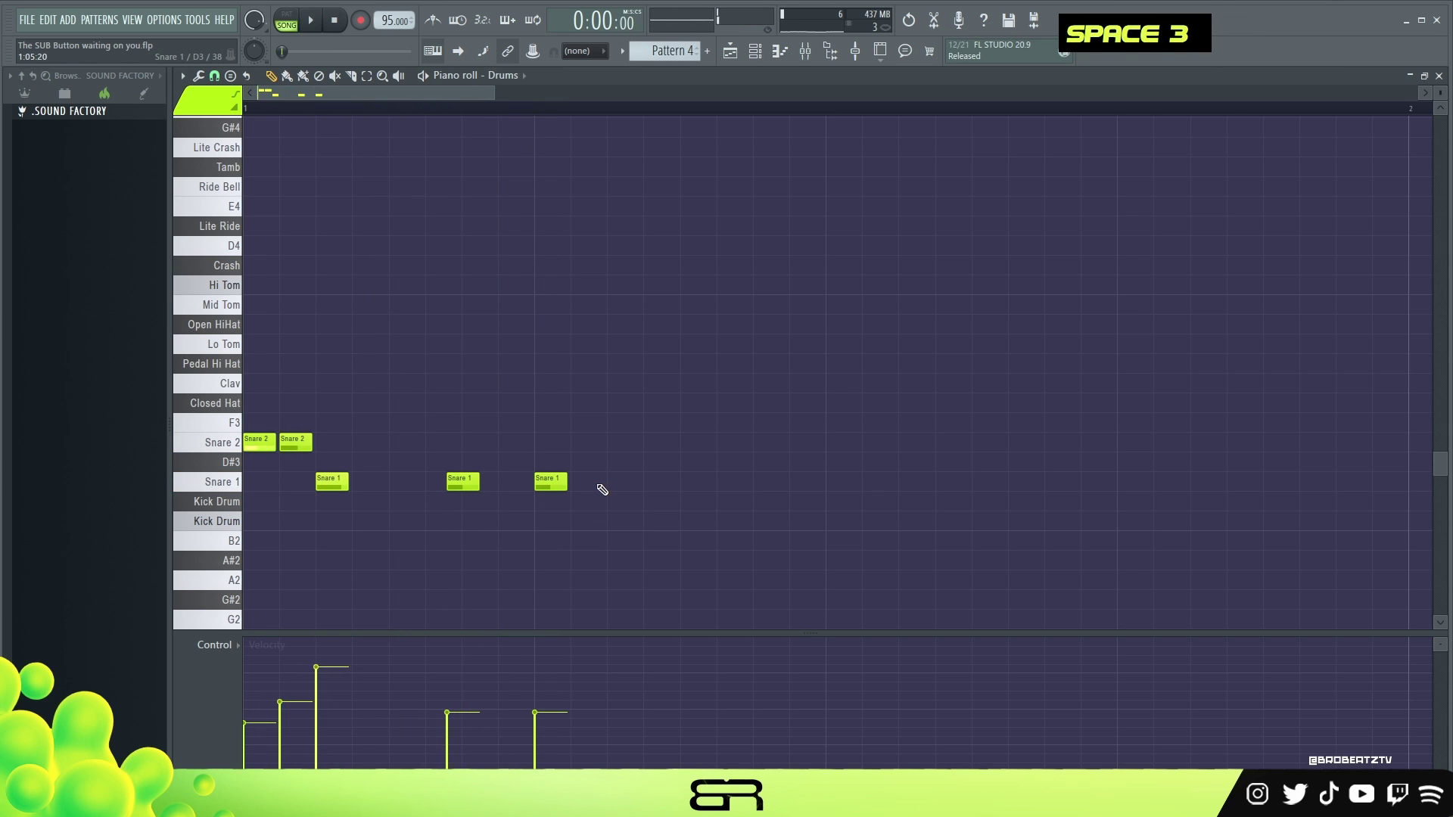
alt+click(595, 484)
key(space)
key(space)
key(space)
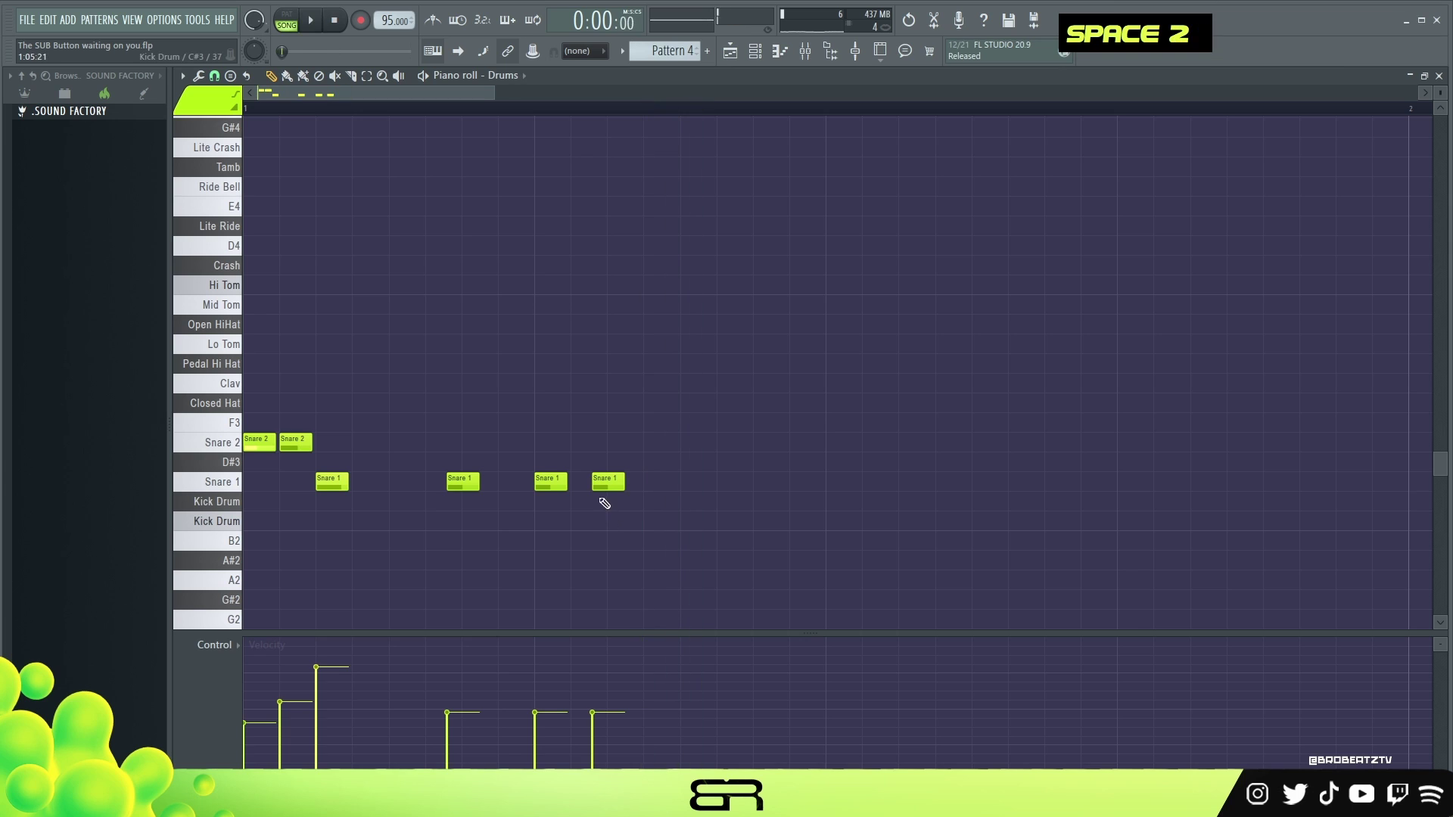
- Soften the last Snare 1, raise an earlier one to 80%, and move the second earlier
key(space)
scroll(599, 485, up, 1)
click(592, 739)
drag(546, 692, 548, 670)
key(space)
key(space)
key(space)
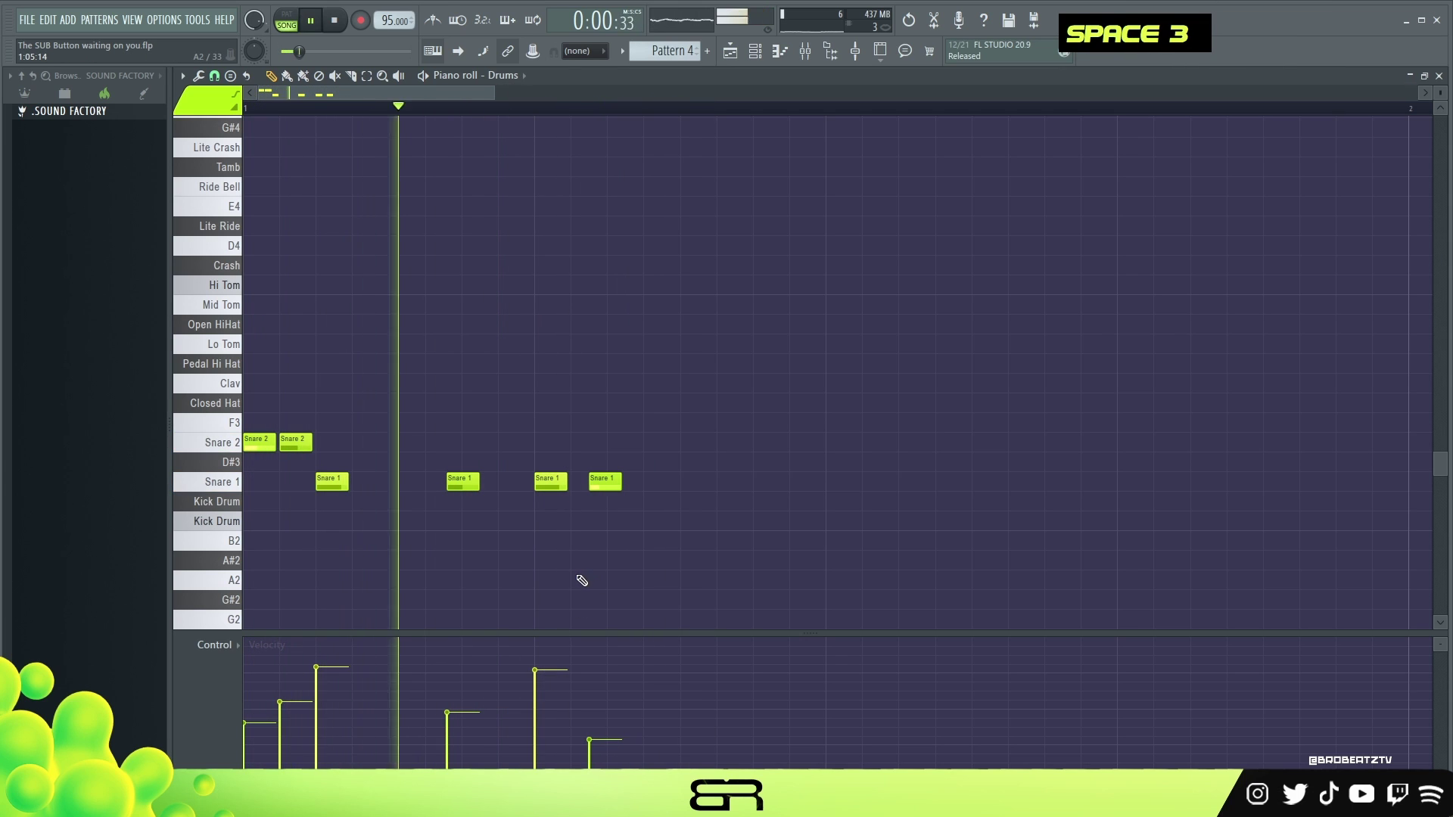
key(space)
drag(465, 482, 431, 484)
key(space)
key(space)
right_click(509, 415)
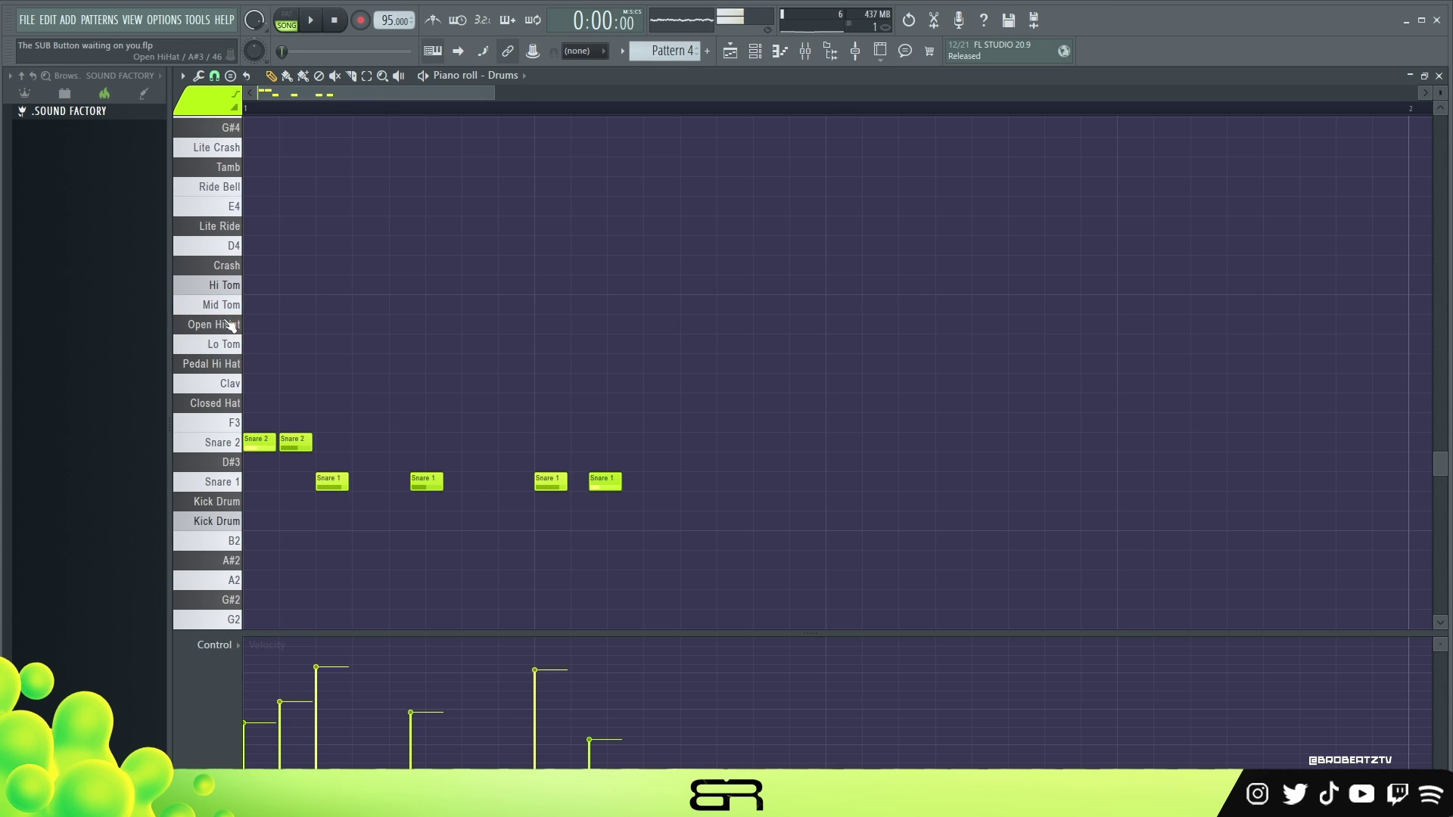
- Stack a Mid Tom and Open HiHat hit in mid-bar, lowering the hihat velocity
click(687, 306)
click(689, 324)
key(space)
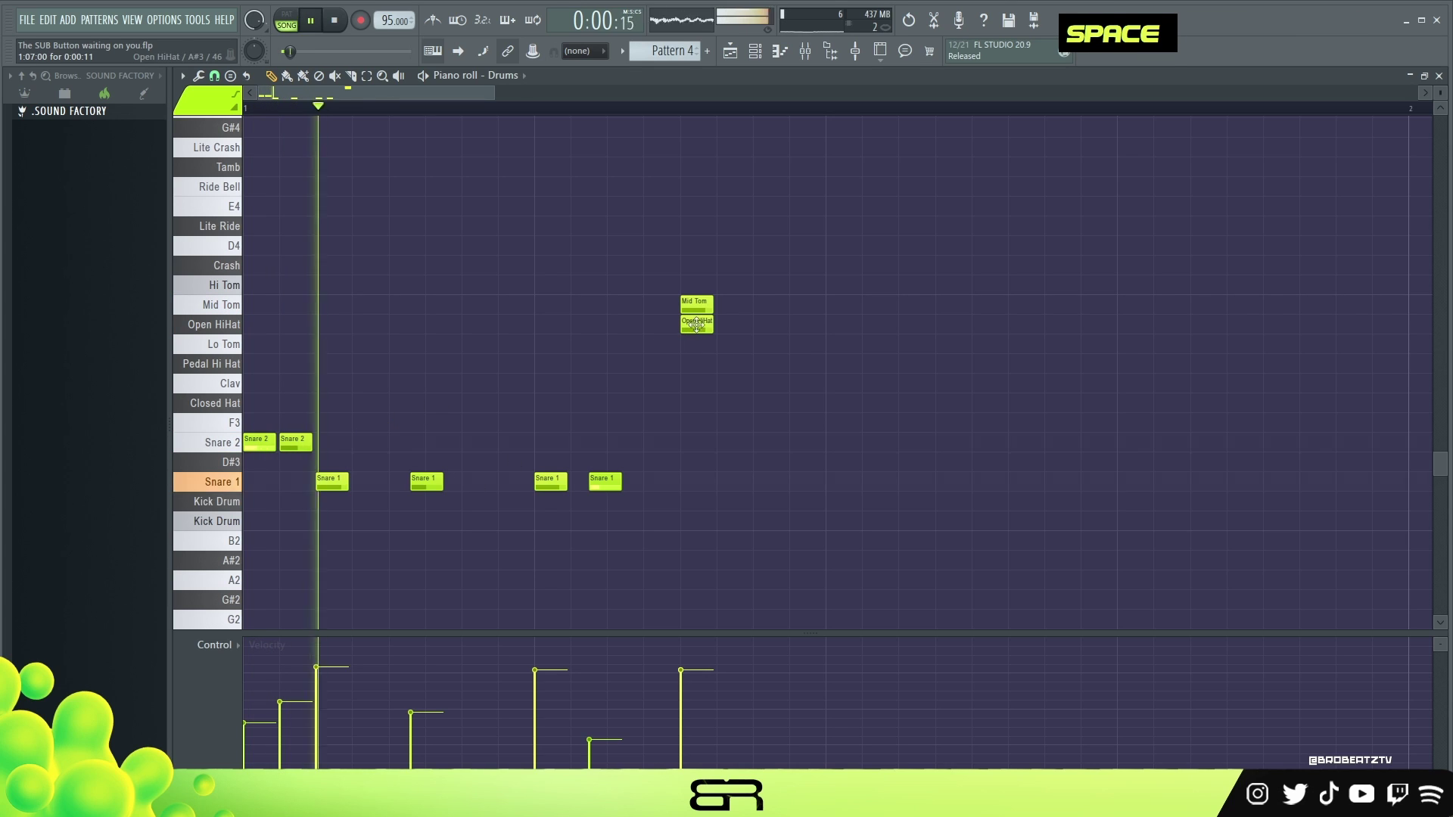
key(space)
ctrl+click(701, 327)
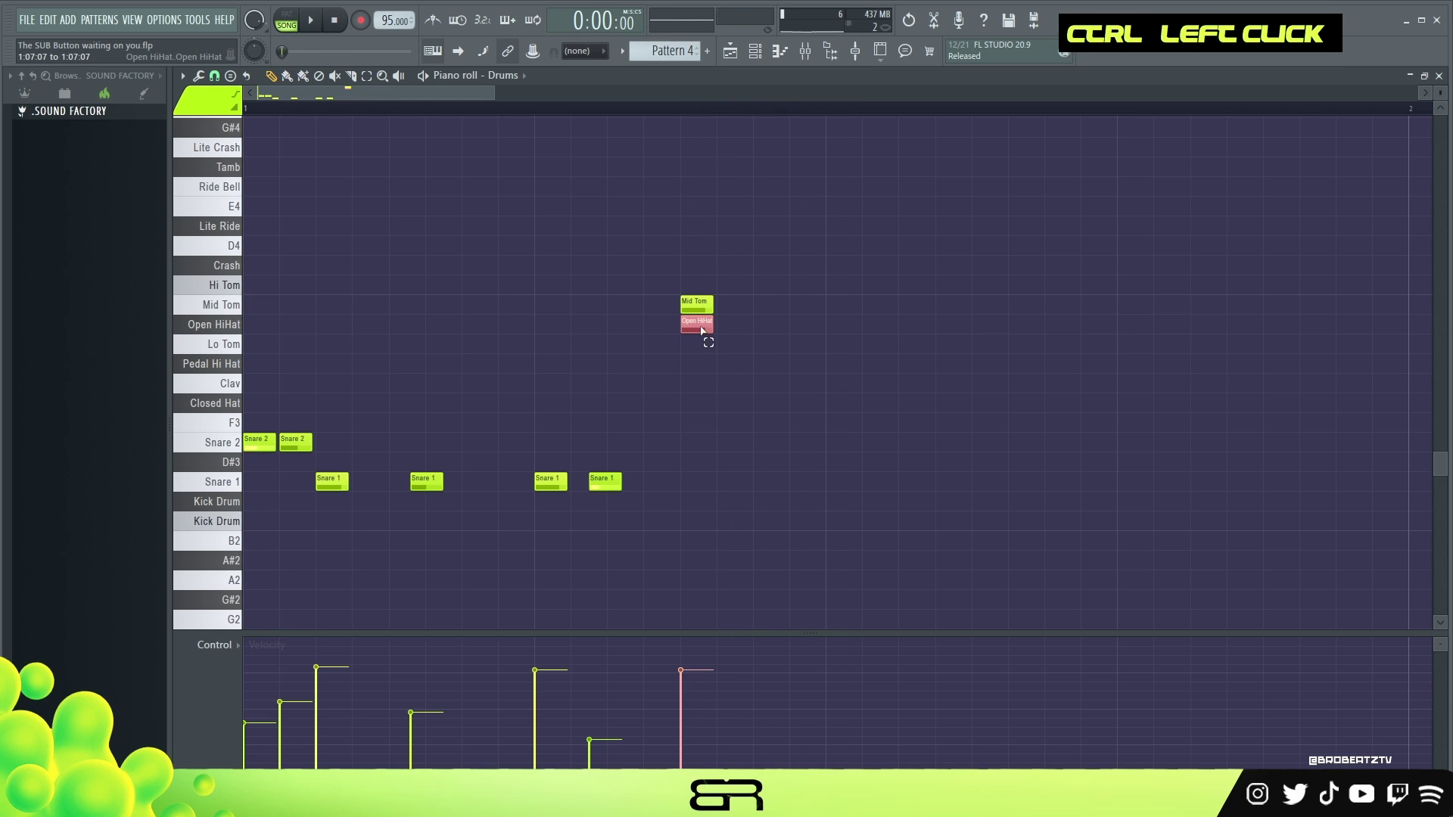
key(space)
alt+scroll(701, 327, down, 2)
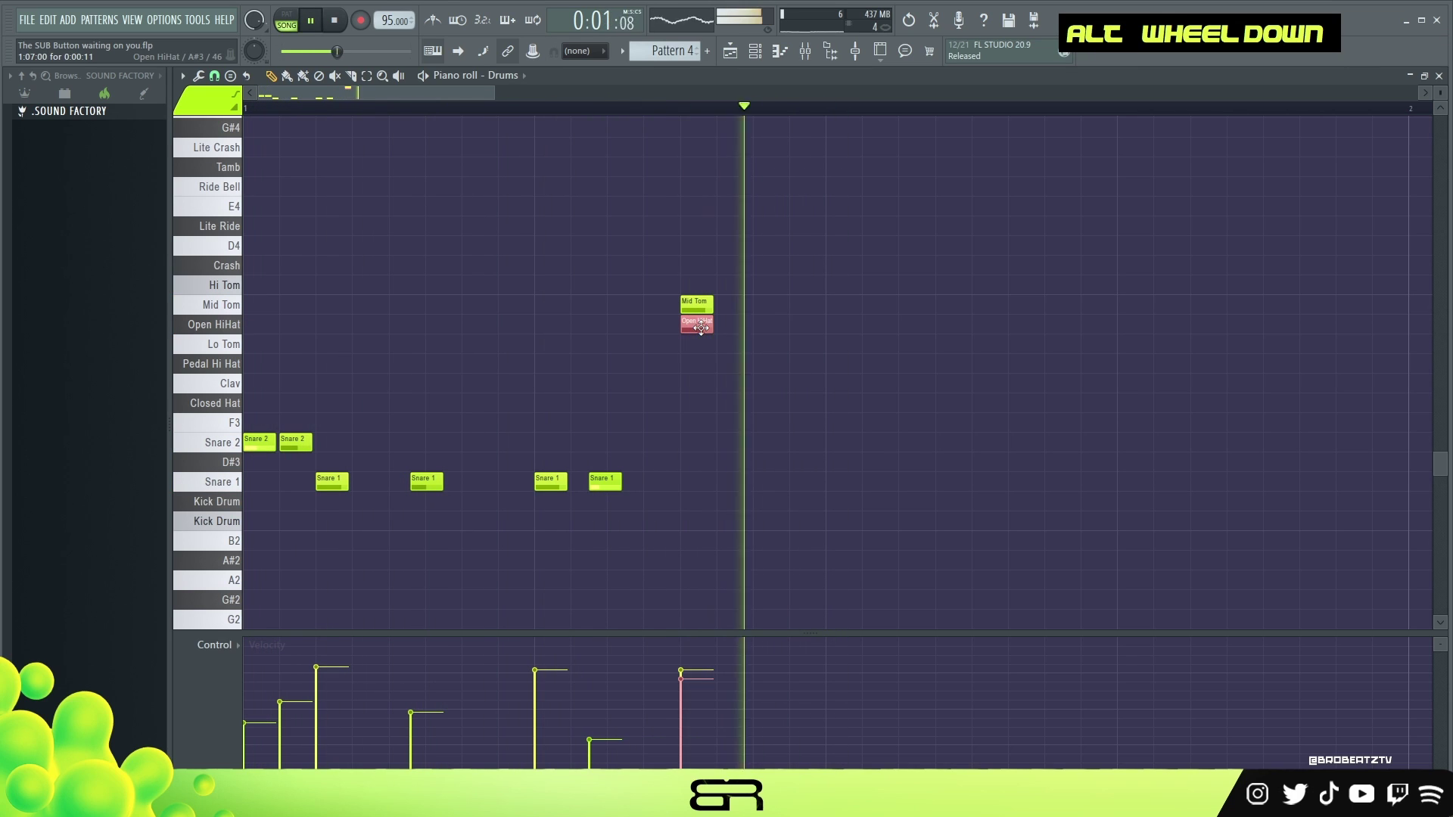
key(space)
right_click(753, 414)
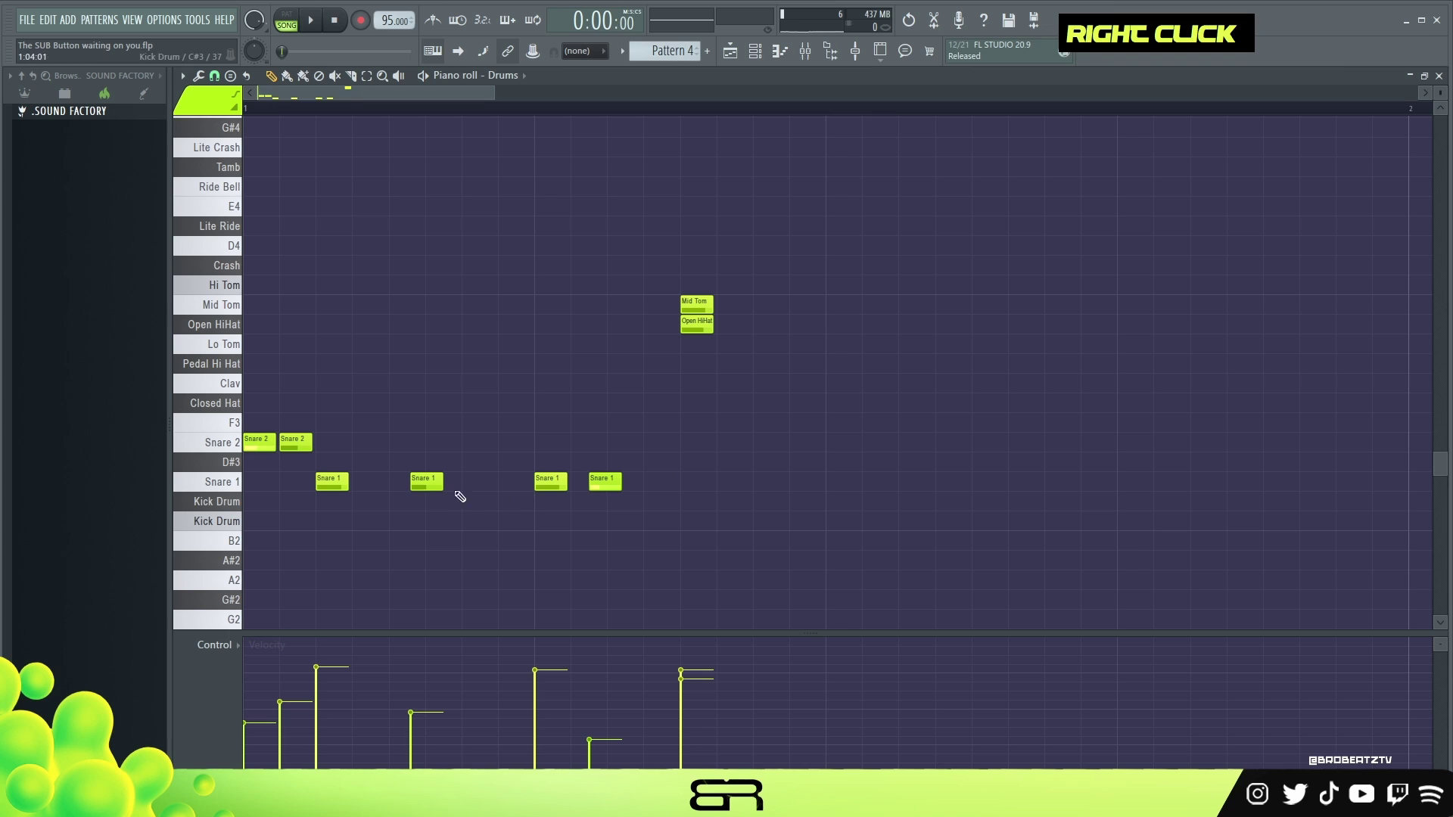
- Switch Snap to 1/6 step and shift the Mid Tom and Open HiHat slightly later
click(859, 425)
right_click(849, 434)
key(space)
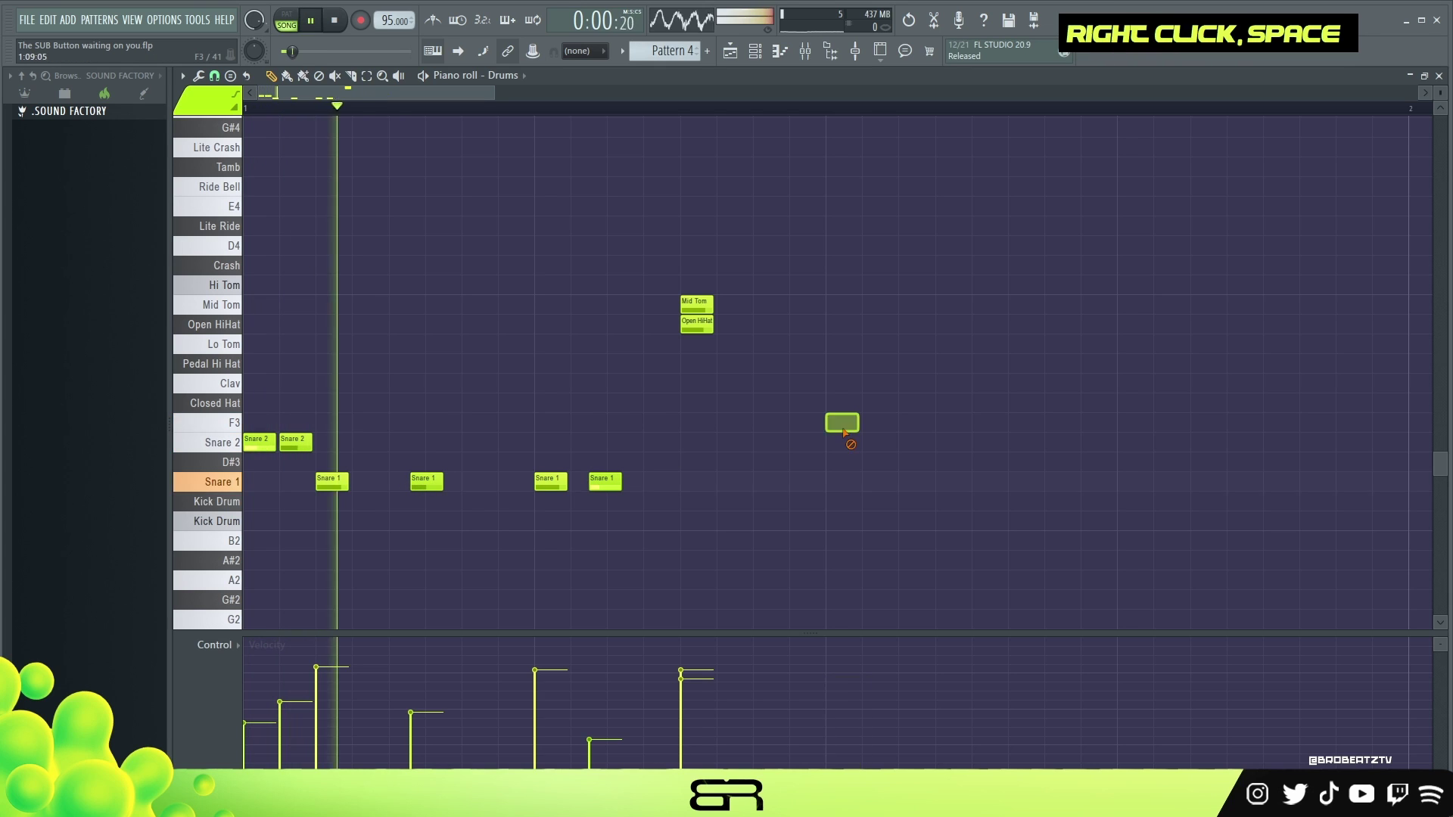
key(space)
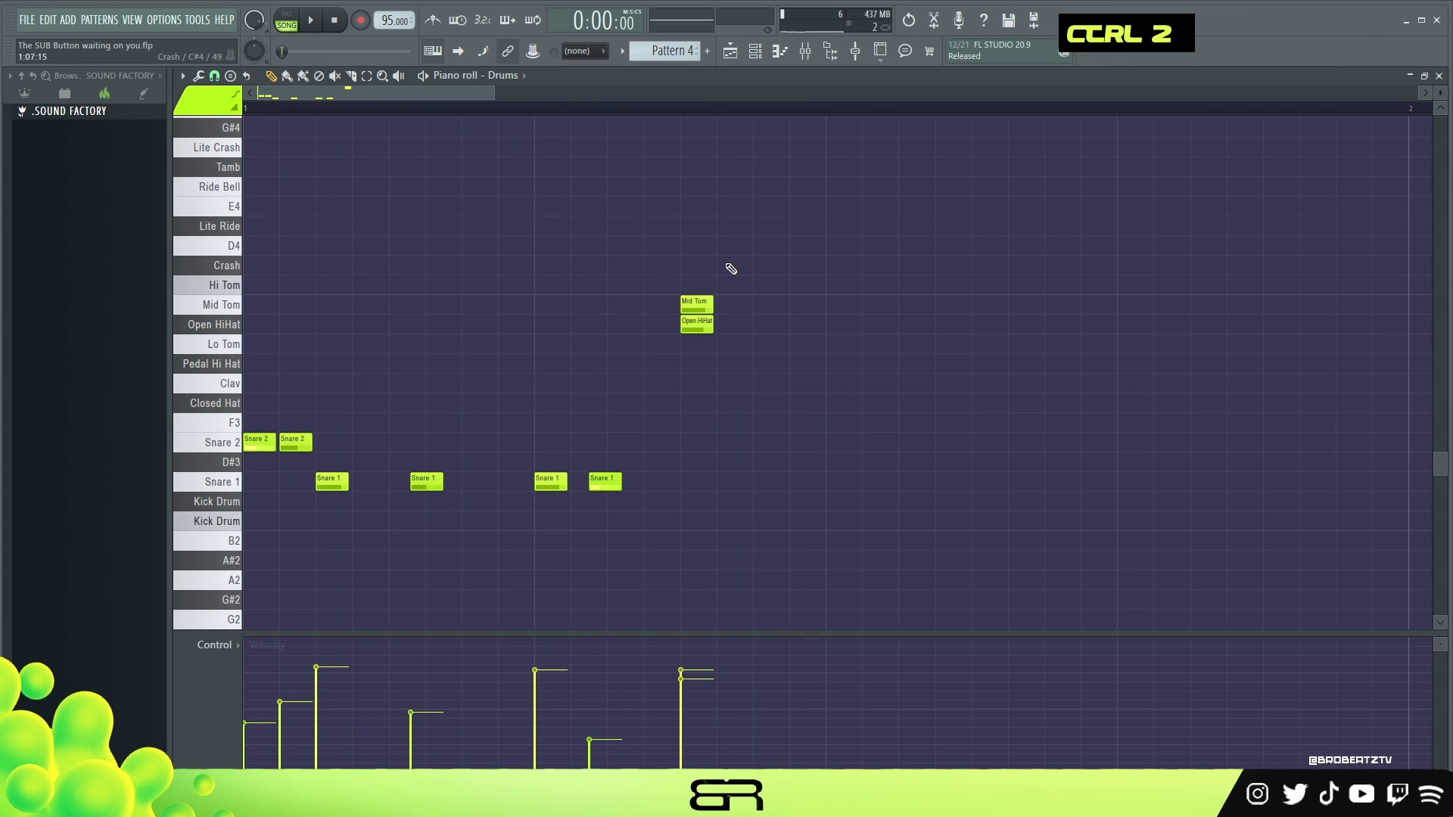
ctrl+drag(720, 280, 709, 307)
click(215, 79)
click(227, 162)
click(214, 76)
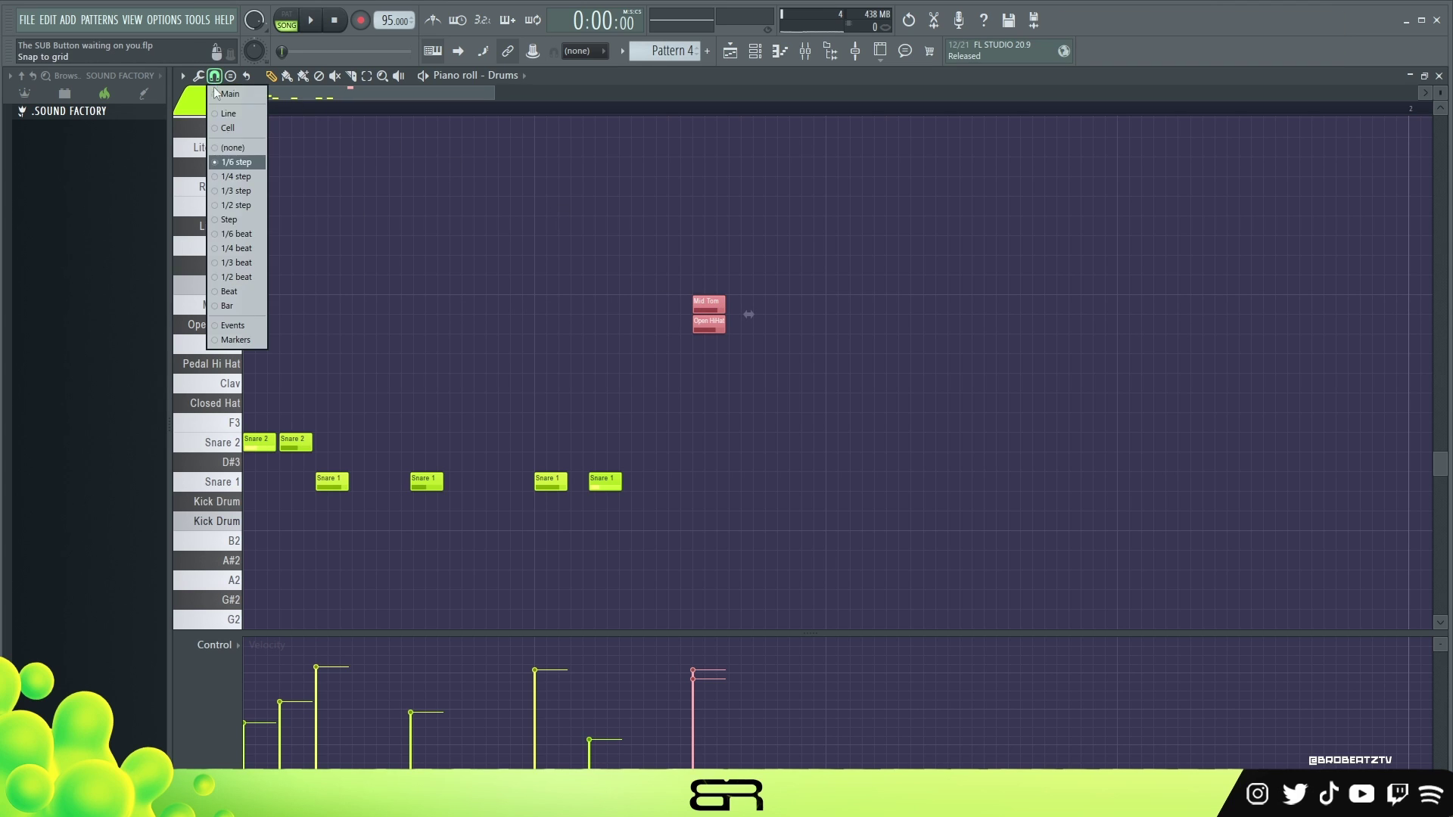
right_click(778, 286)
key(space)
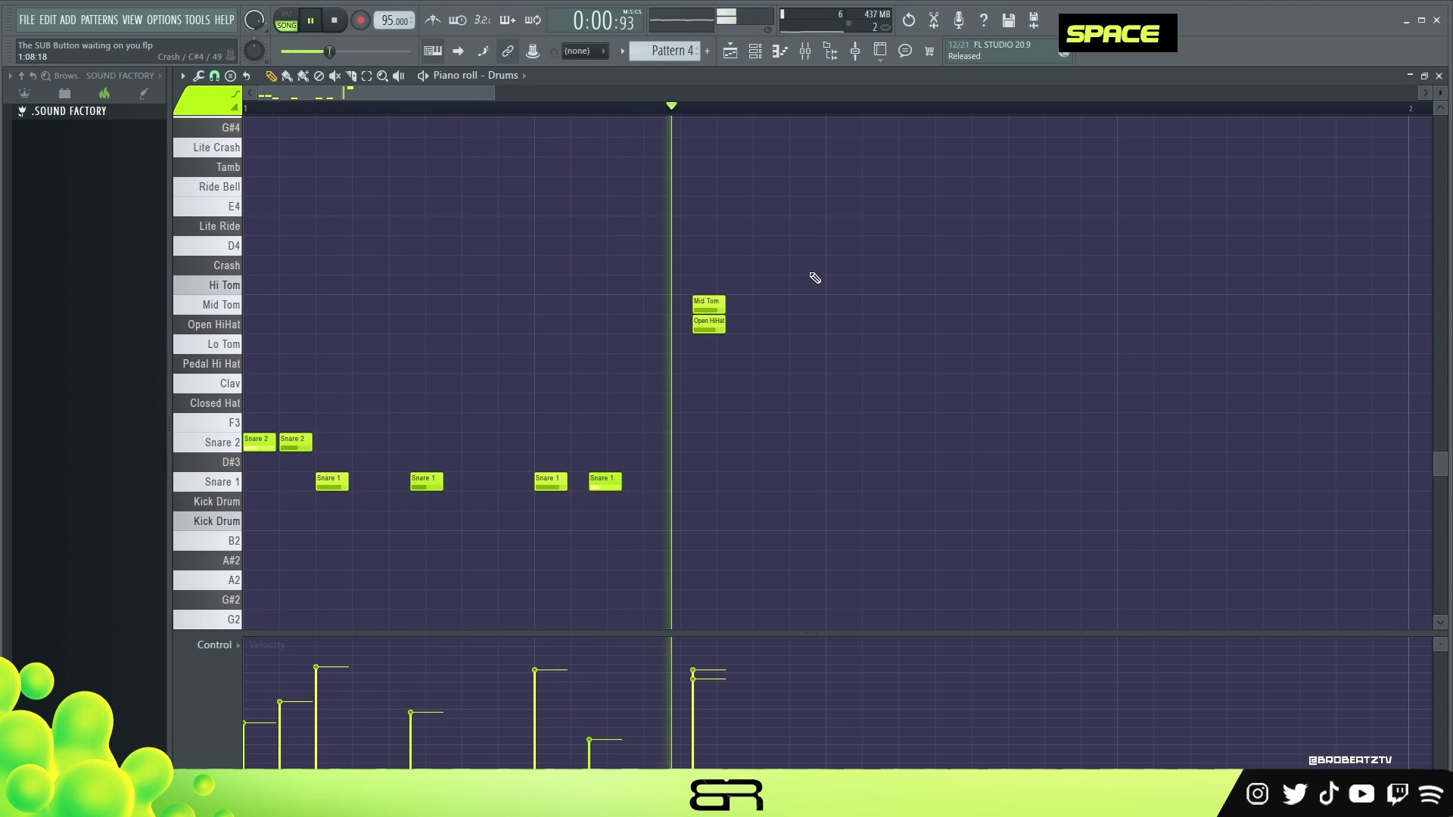
- Raise the Mid Tom and Open HiHat velocities and place a Snare 2 hit later in the bar
key(space)
click(898, 385)
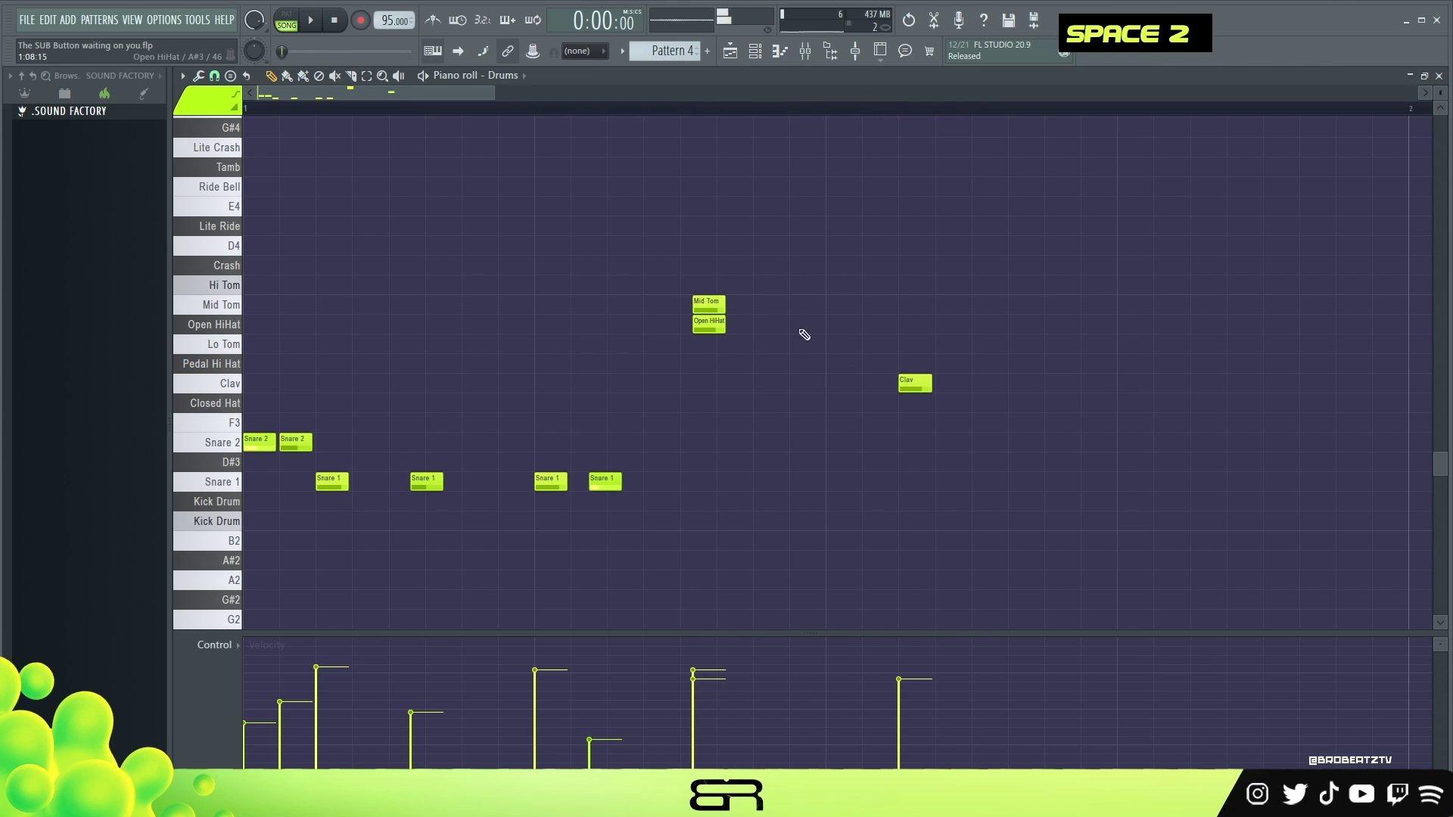
drag(749, 309, 711, 331)
scroll(711, 331, up, 1)
right_click(855, 378)
click(912, 389)
drag(912, 387, 957, 442)
key(space)
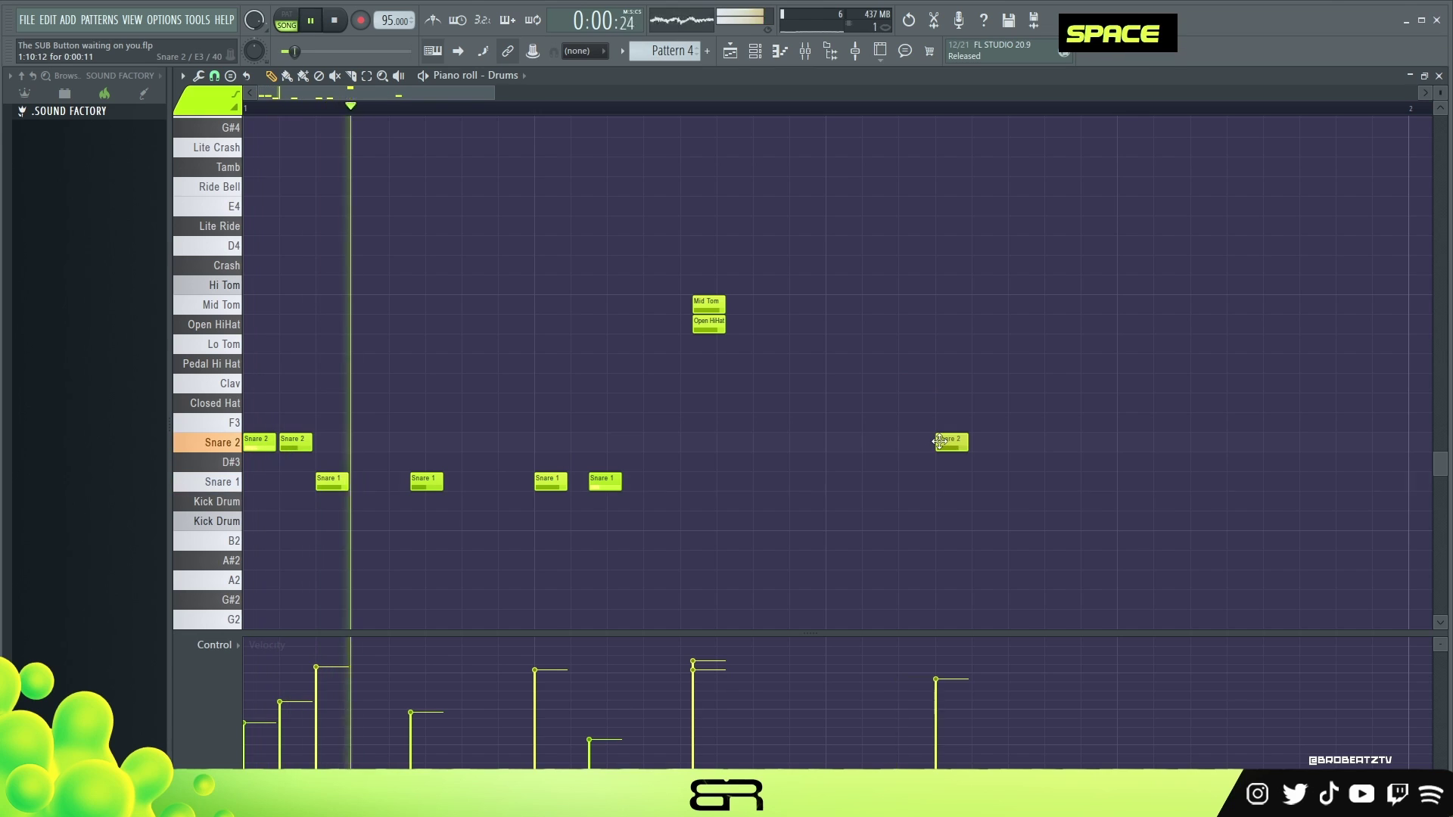
key(space)
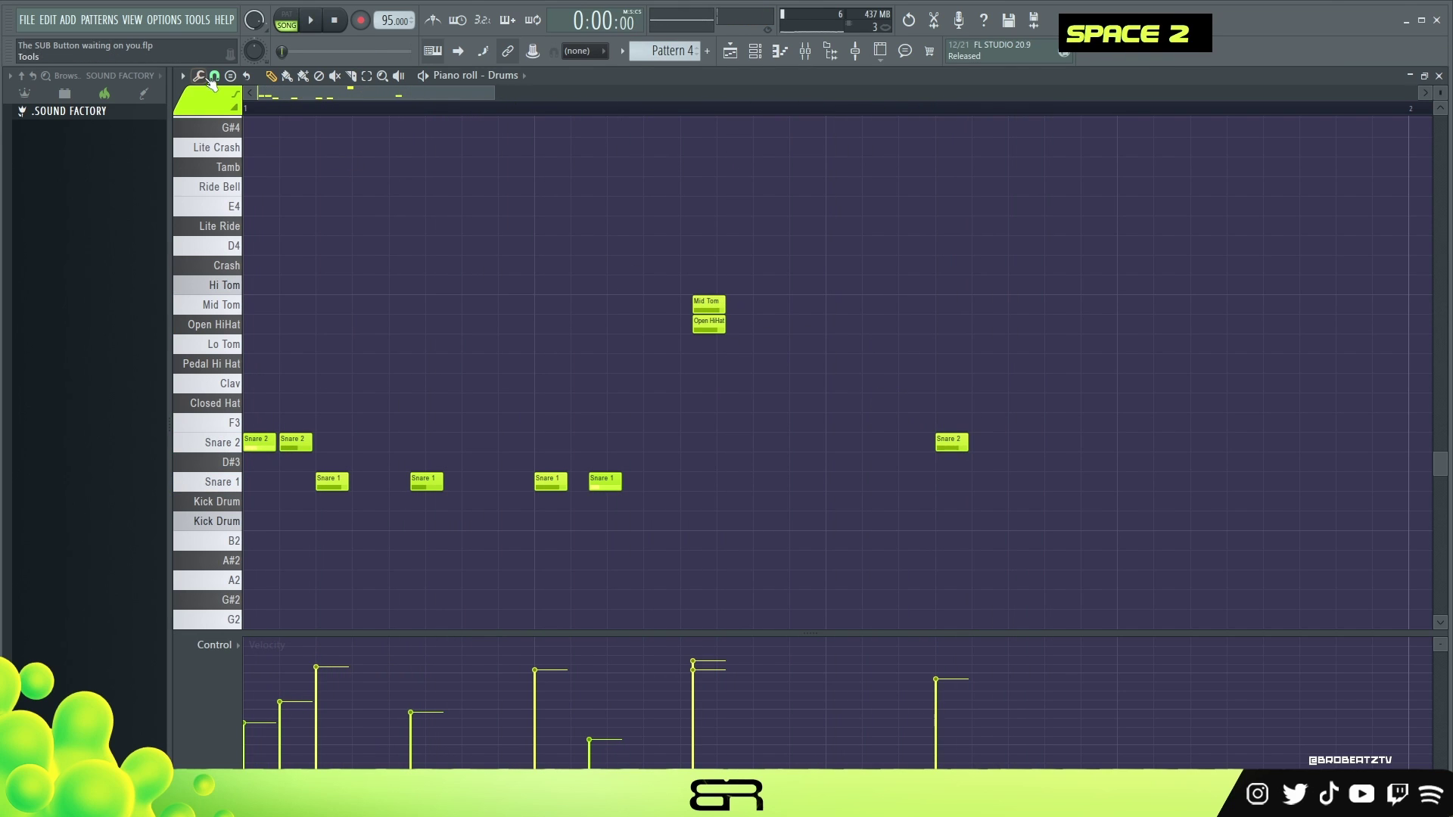
- Add a short second Snare 2 hit on a 1/6-step grid, then a Snare 1 hit
click(981, 444)
click(1017, 462)
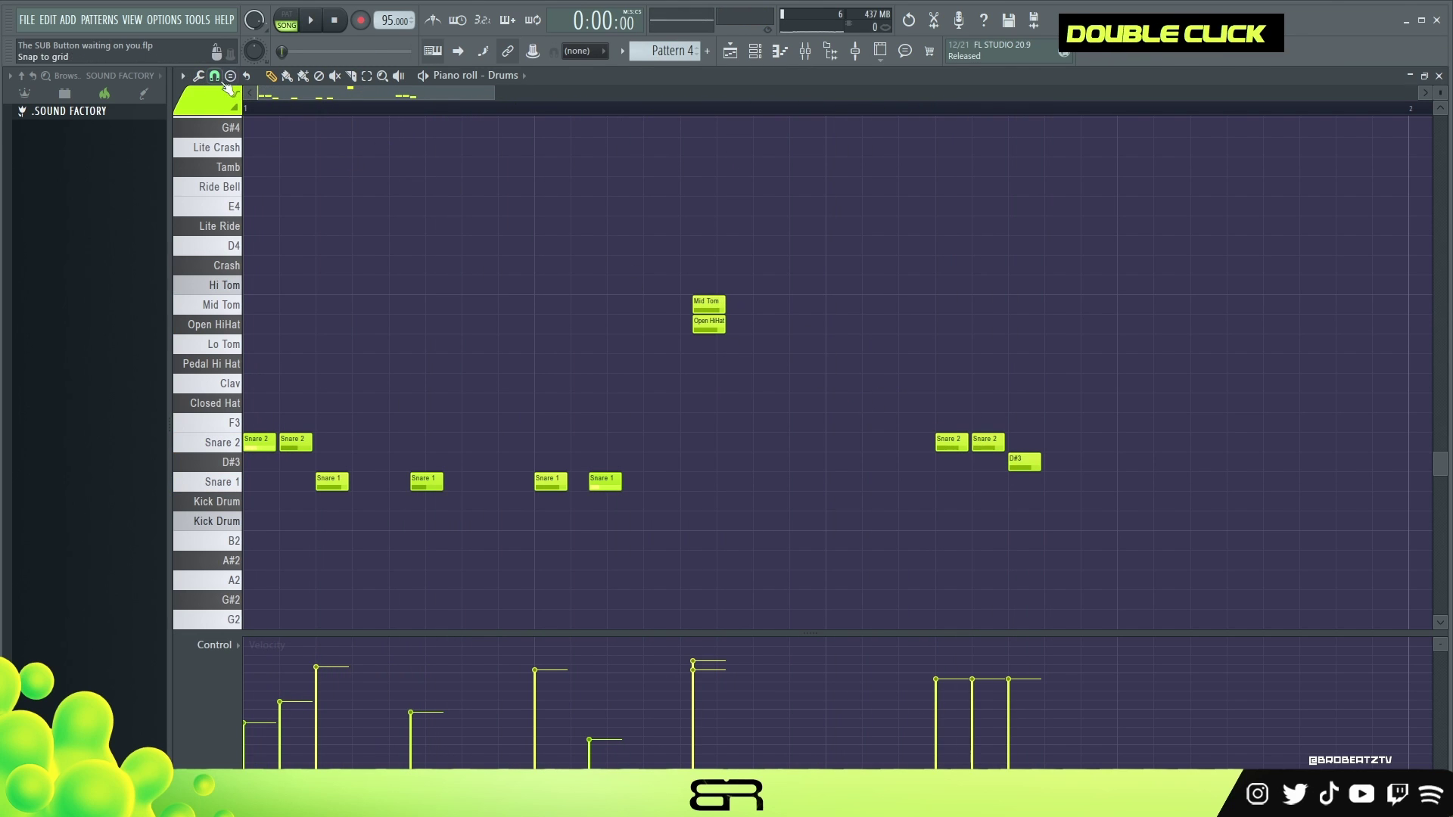
click(214, 76)
click(239, 162)
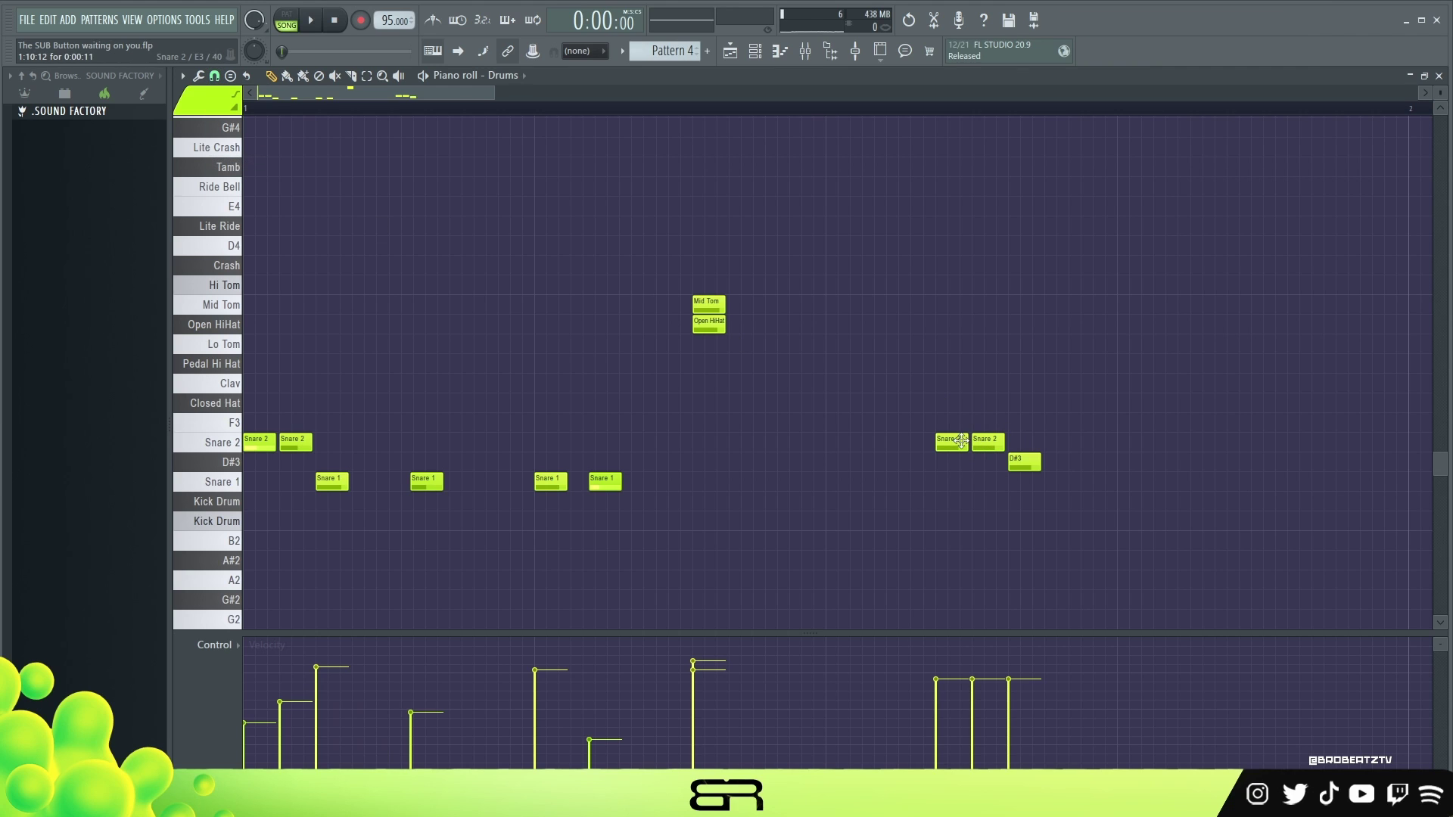
click(962, 444)
right_click(997, 444)
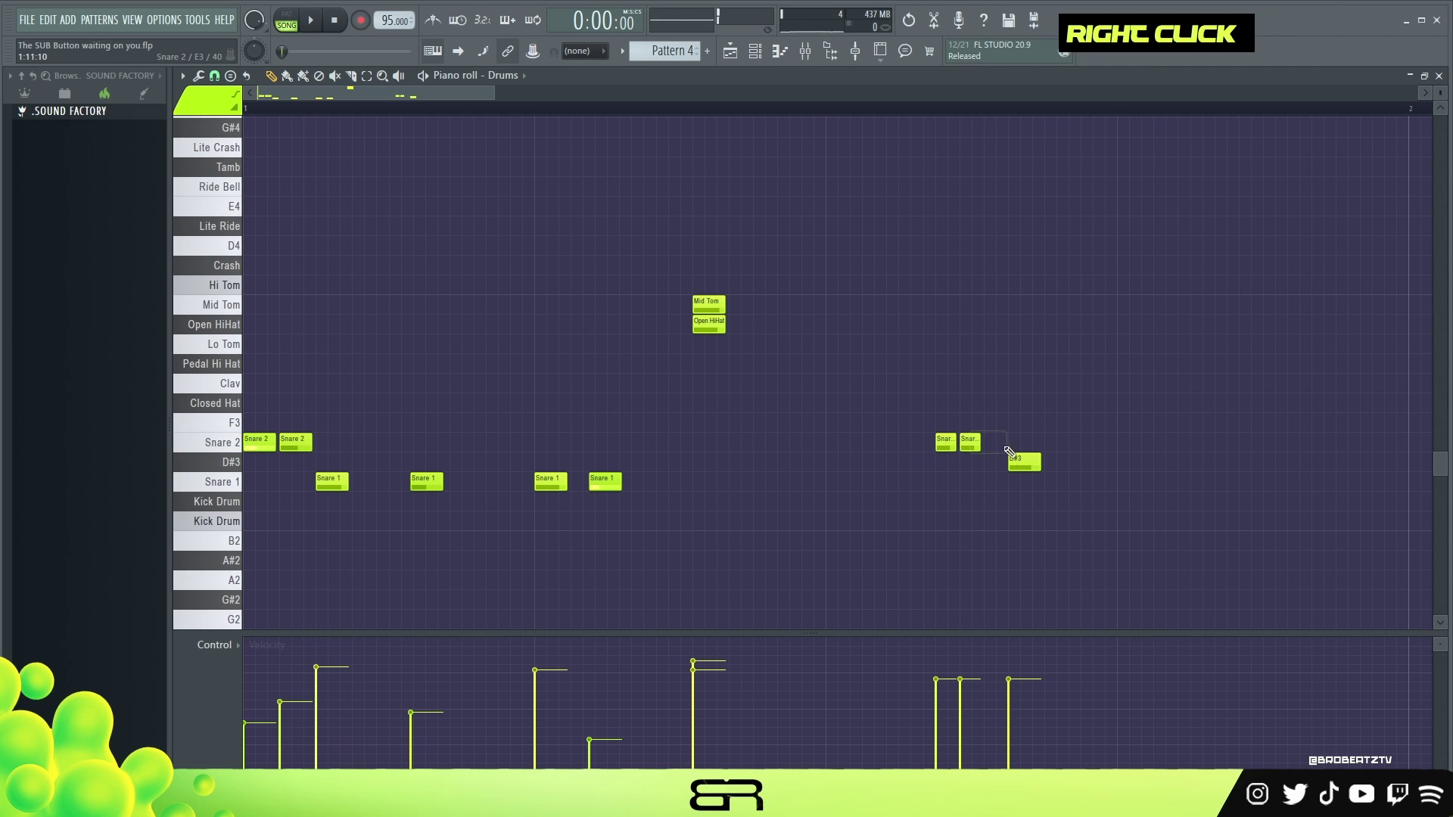
click(215, 76)
click(265, 201)
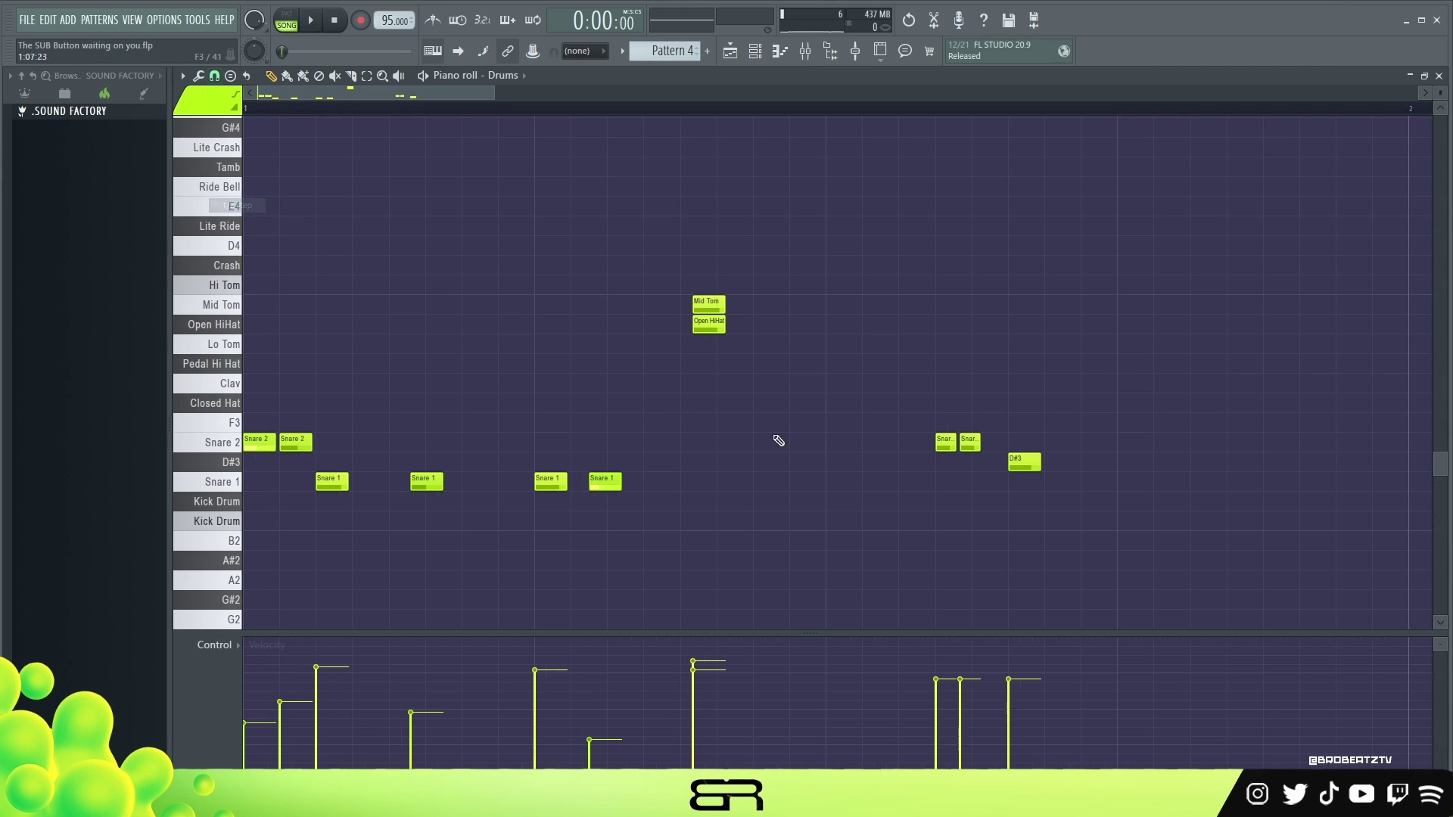
drag(1021, 464, 1021, 484)
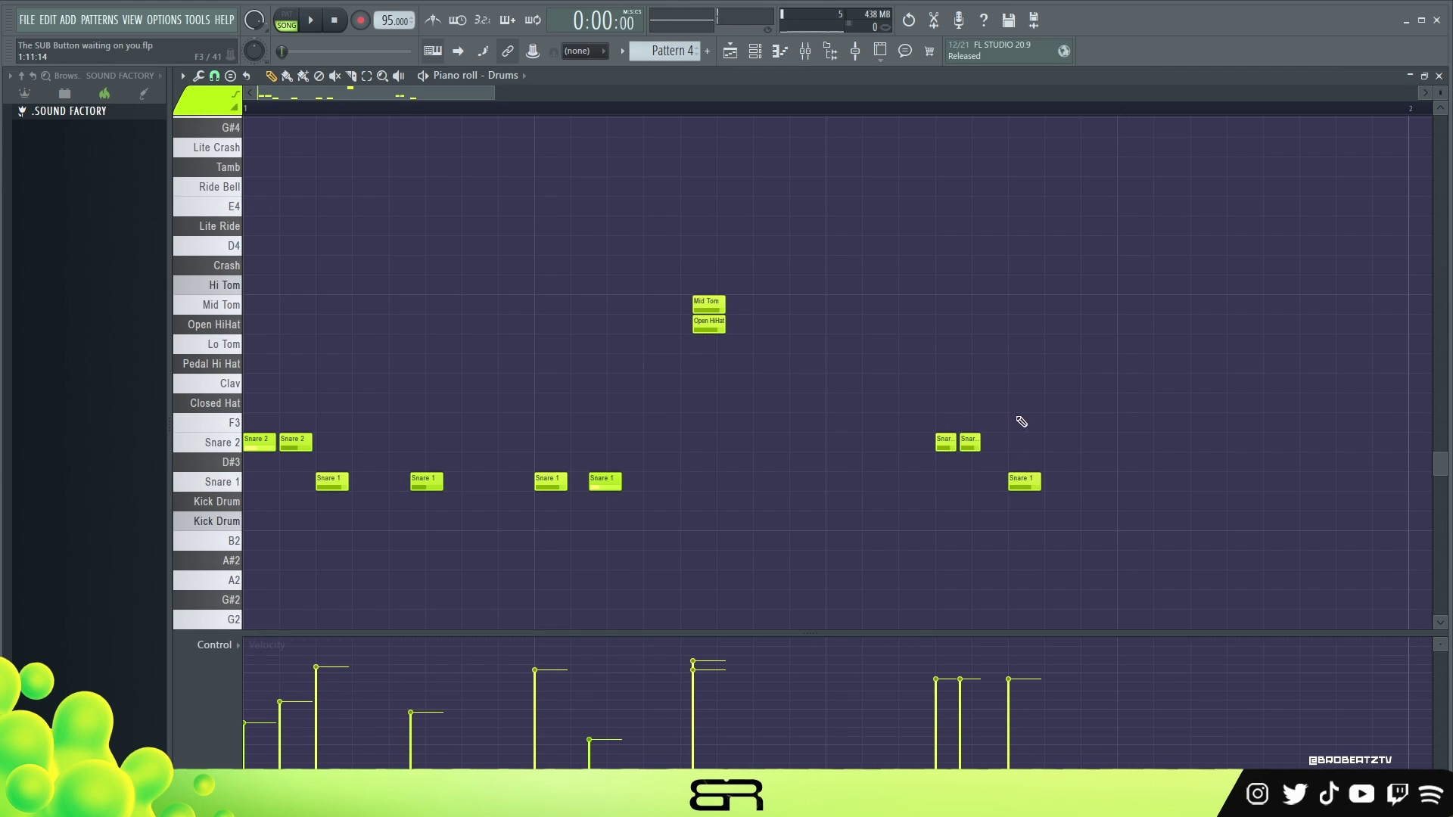
- Soften the short Snare 2 hits and add a long Hi Tom near the bar's end
double_click(968, 740)
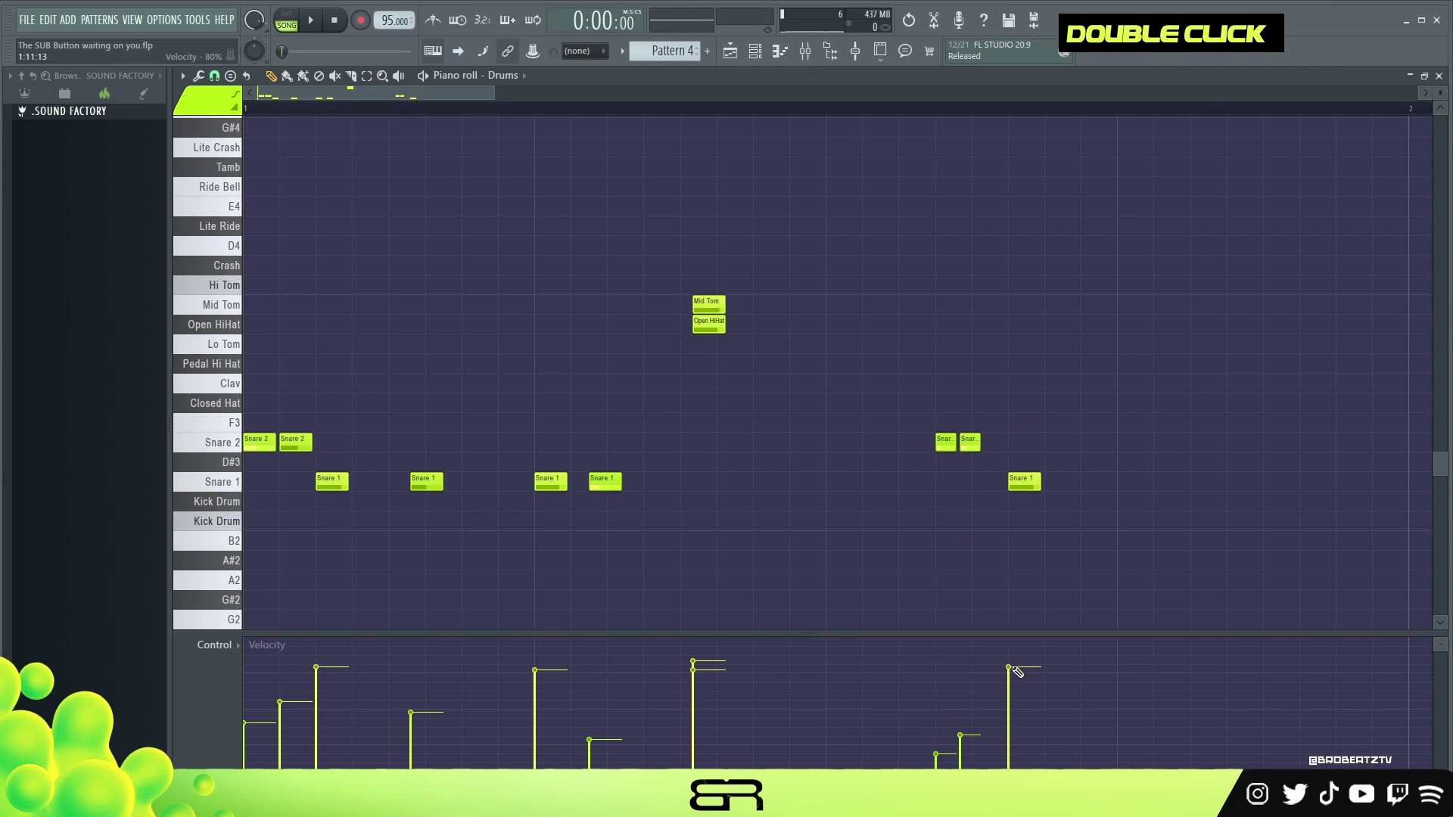
right_click(1086, 363)
key(space)
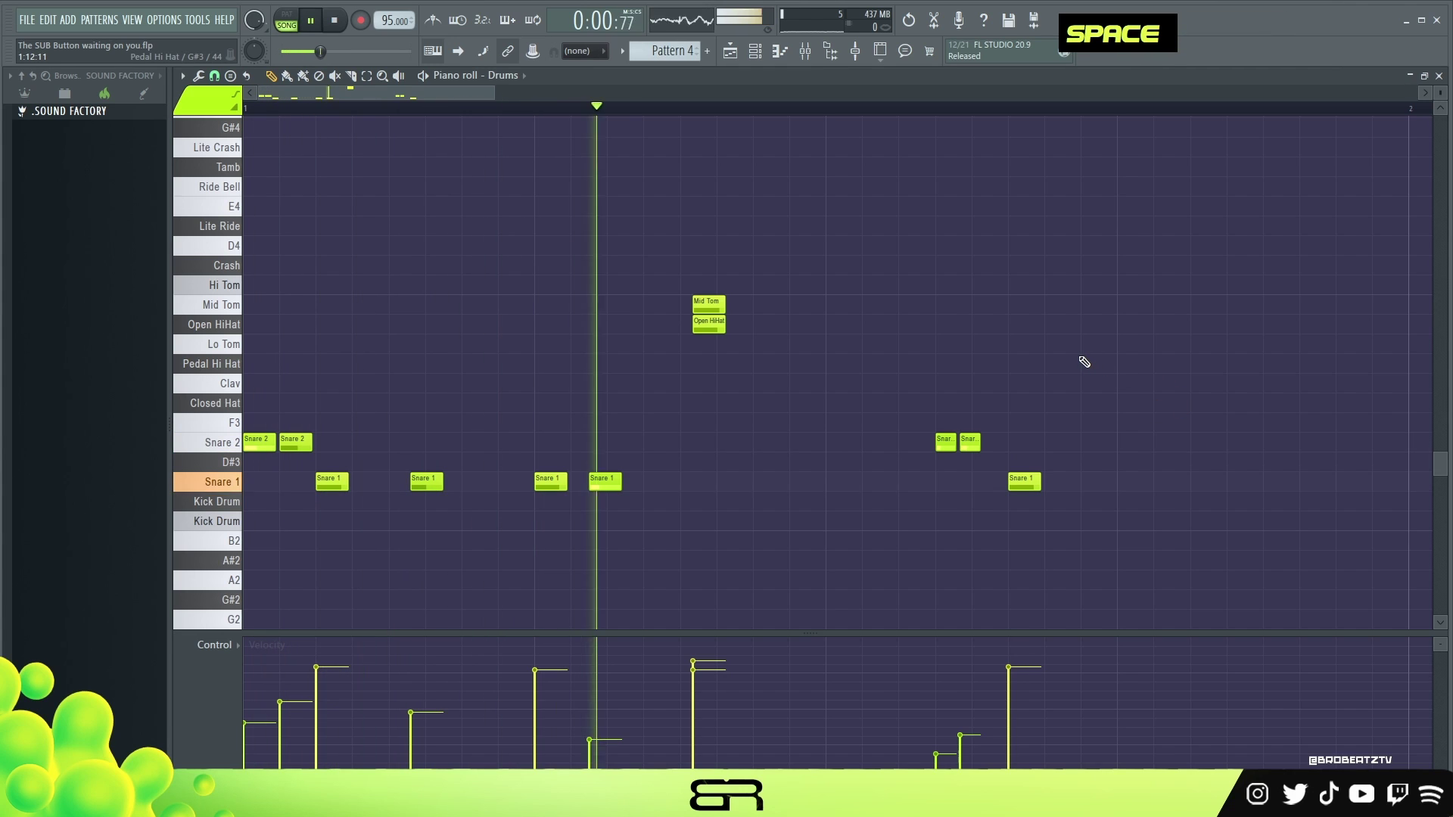
key(space)
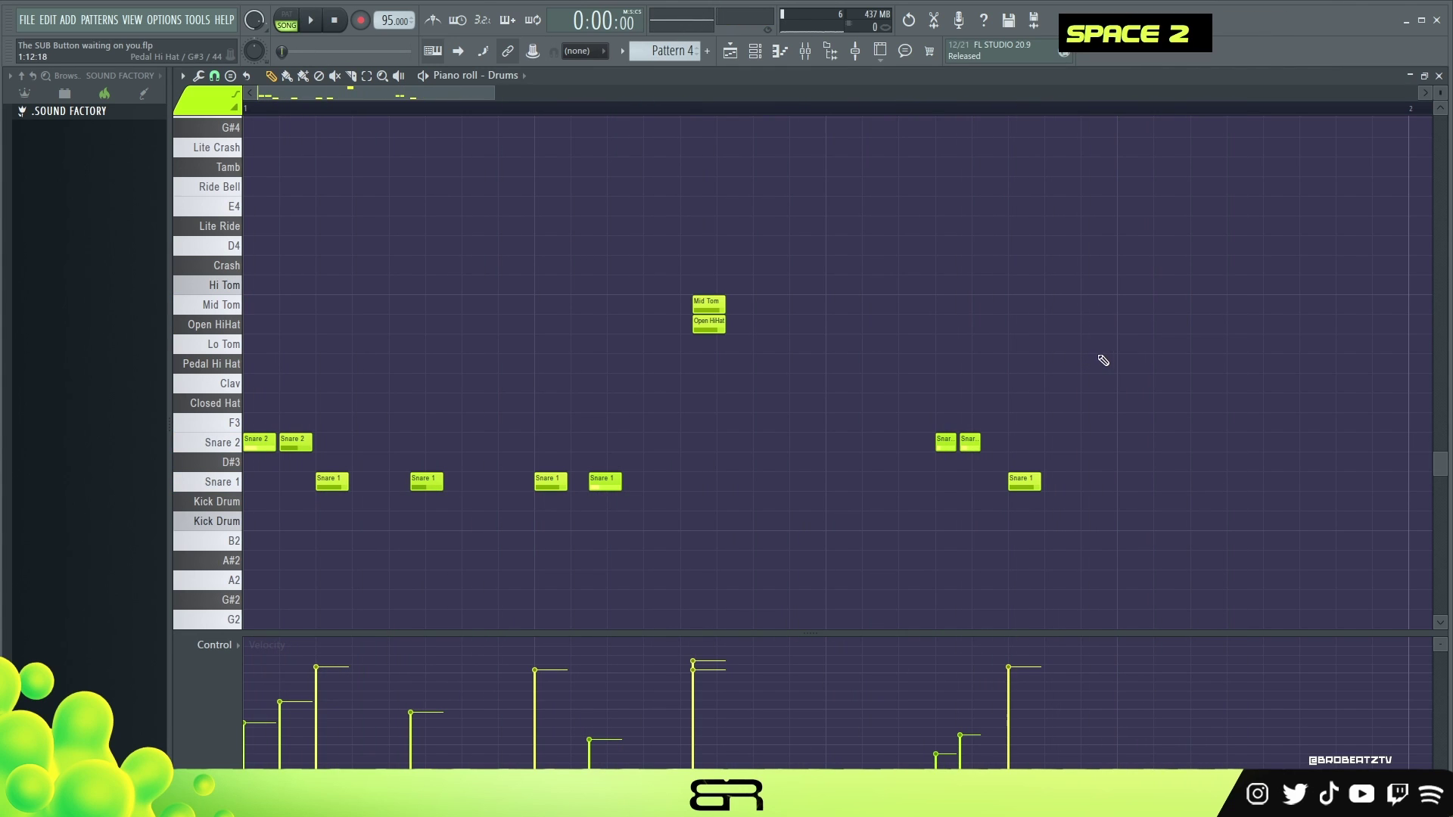
double_click(1205, 286)
drag(1204, 286, 1281, 379)
key(space)
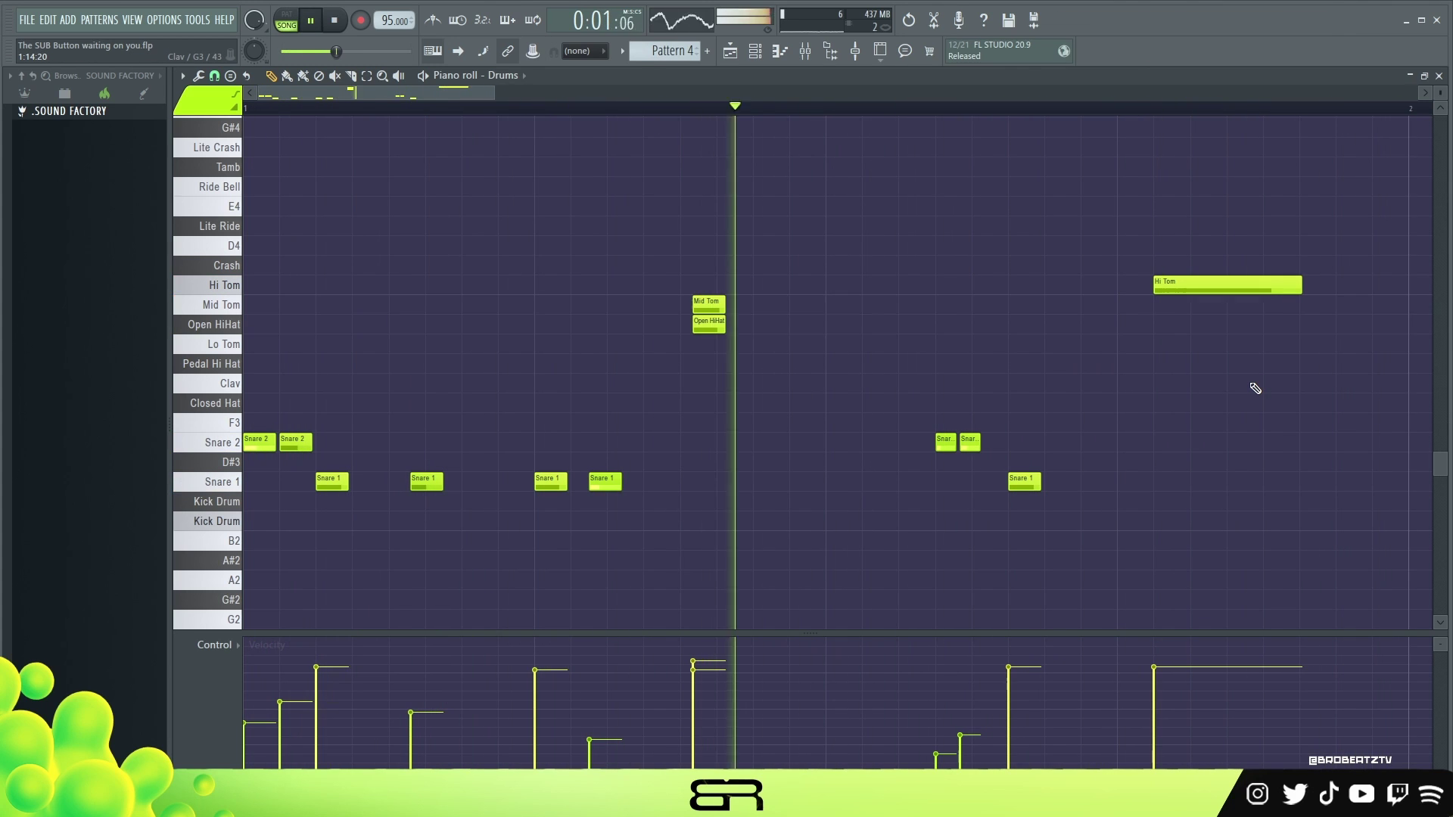
key(space)
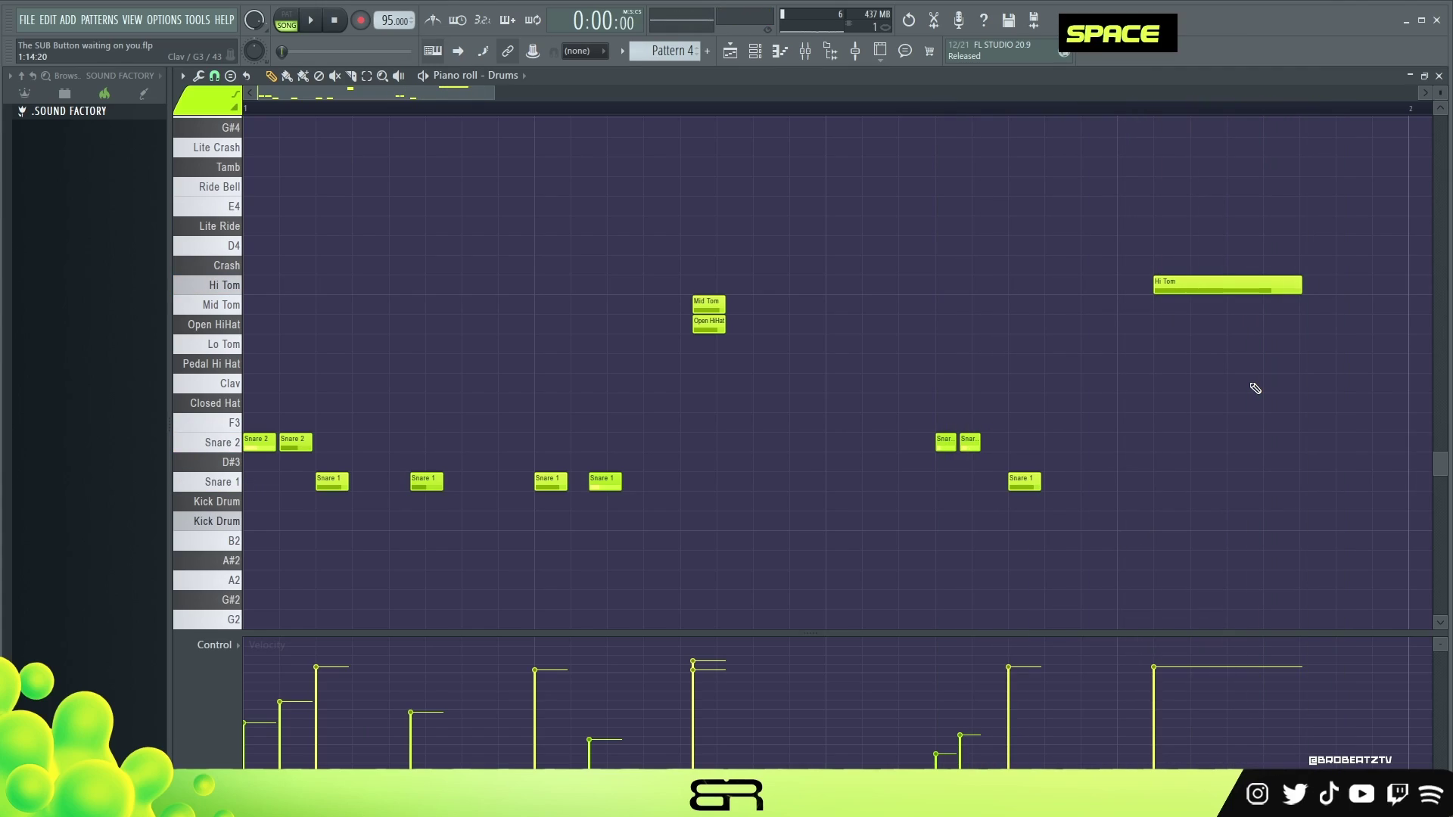
right_click(709, 228)
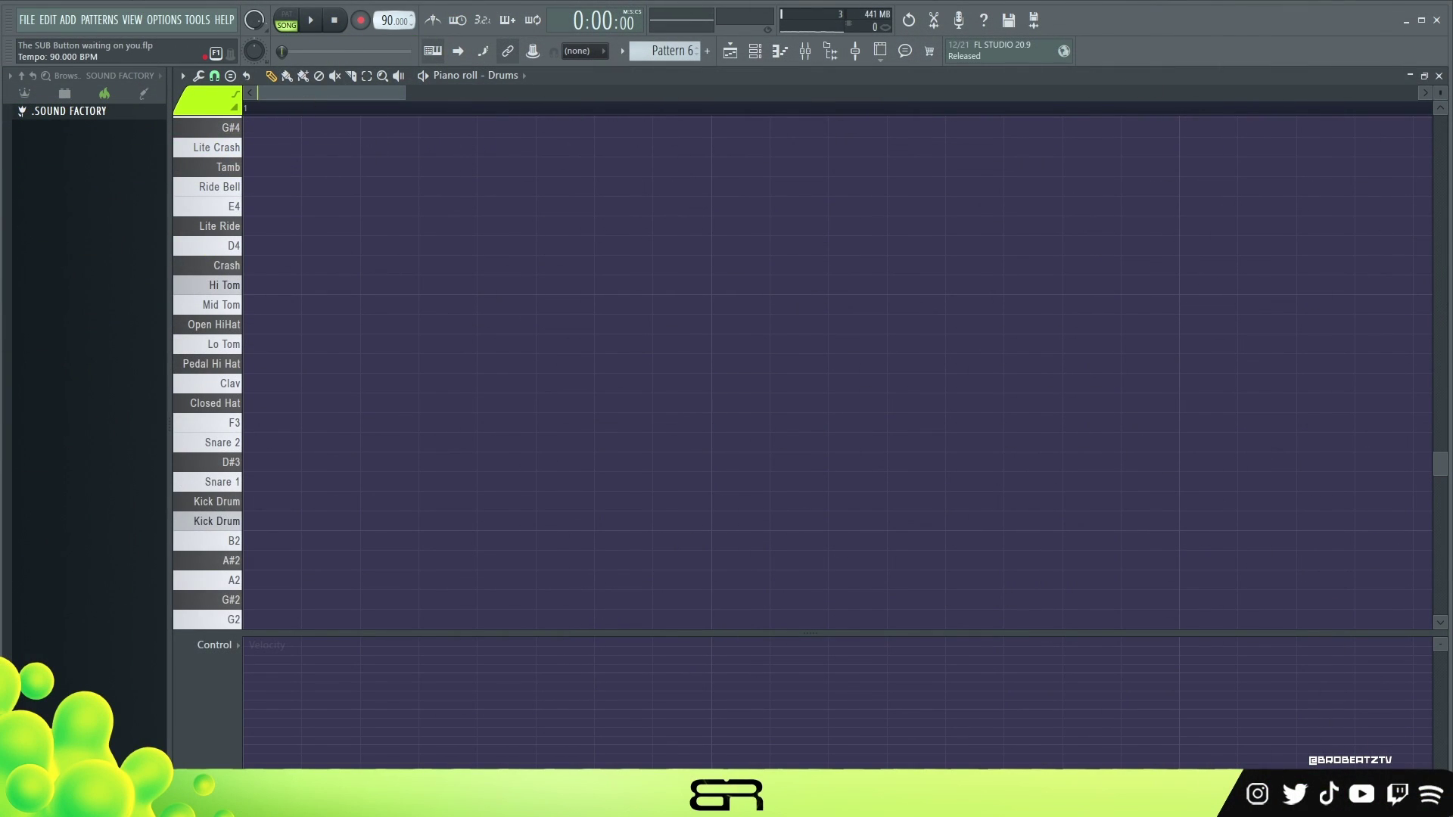
- Drop the tempo to 75 BPM and place a Snare 2 hit at Pattern 6's start
drag(387, 20, 387, 30)
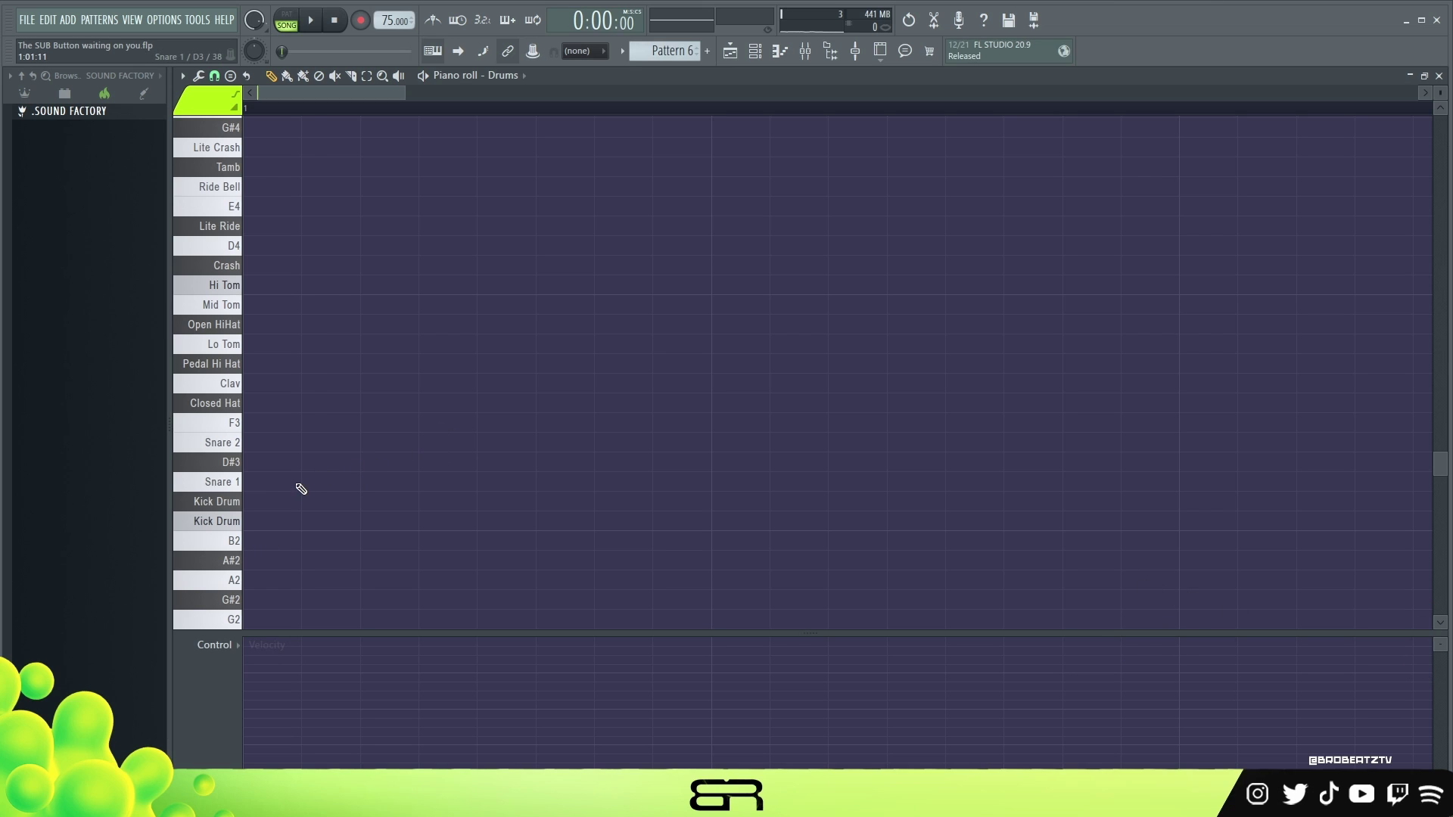
click(281, 443)
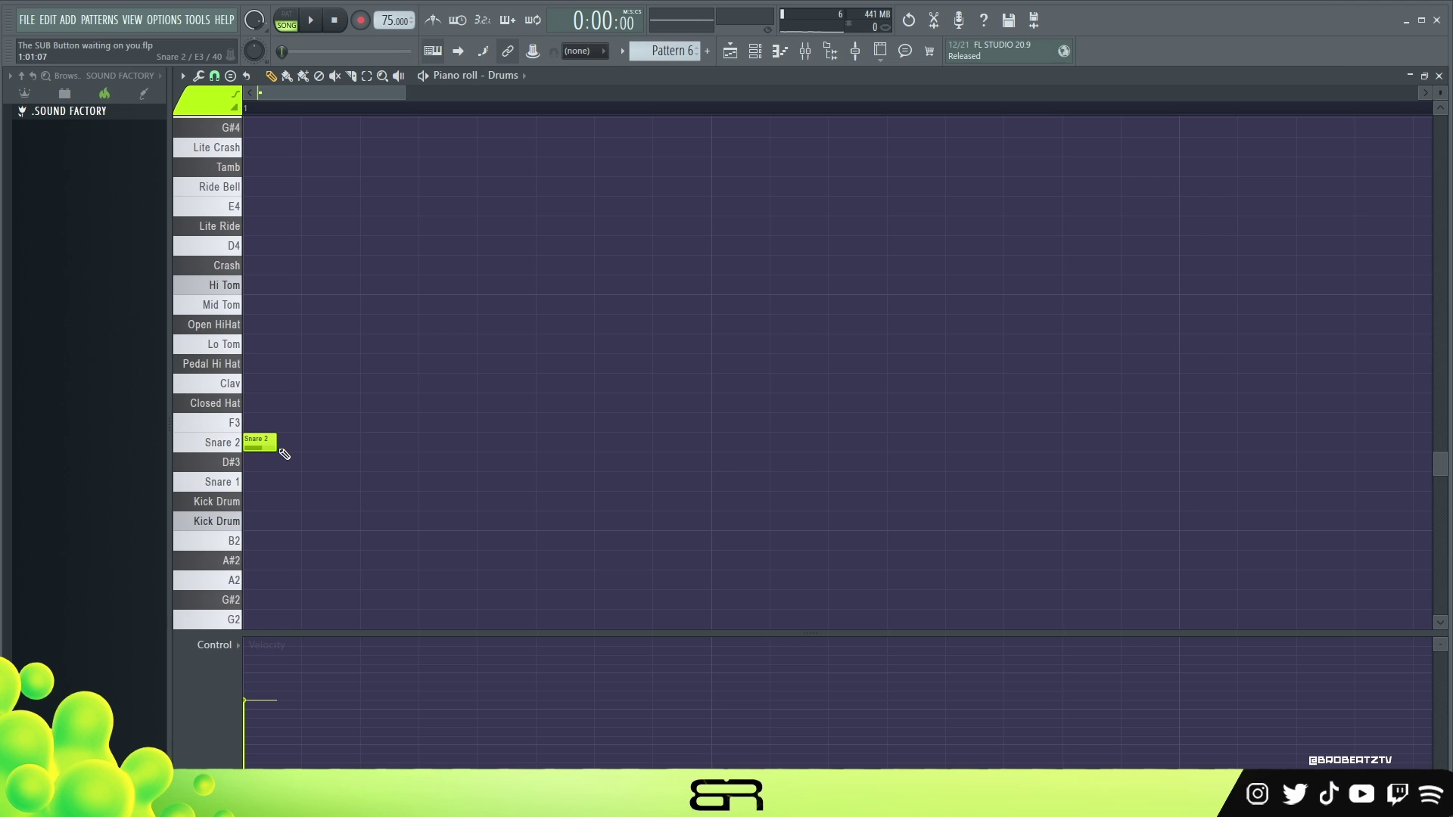
- Use a finer snap, add Snare 2 hits, and move the third hit down to Snare 1
click(214, 74)
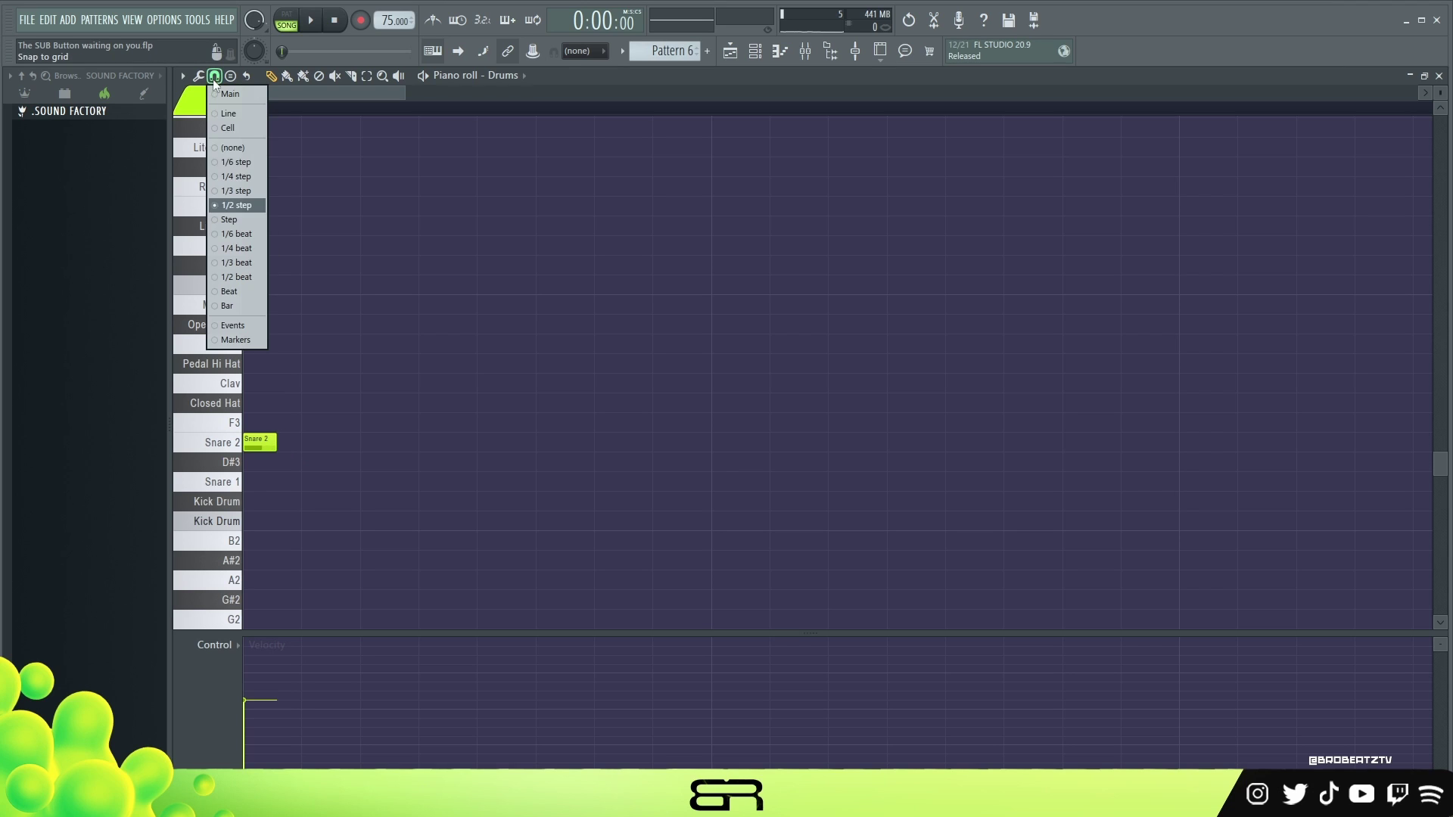
click(224, 162)
key(alt)
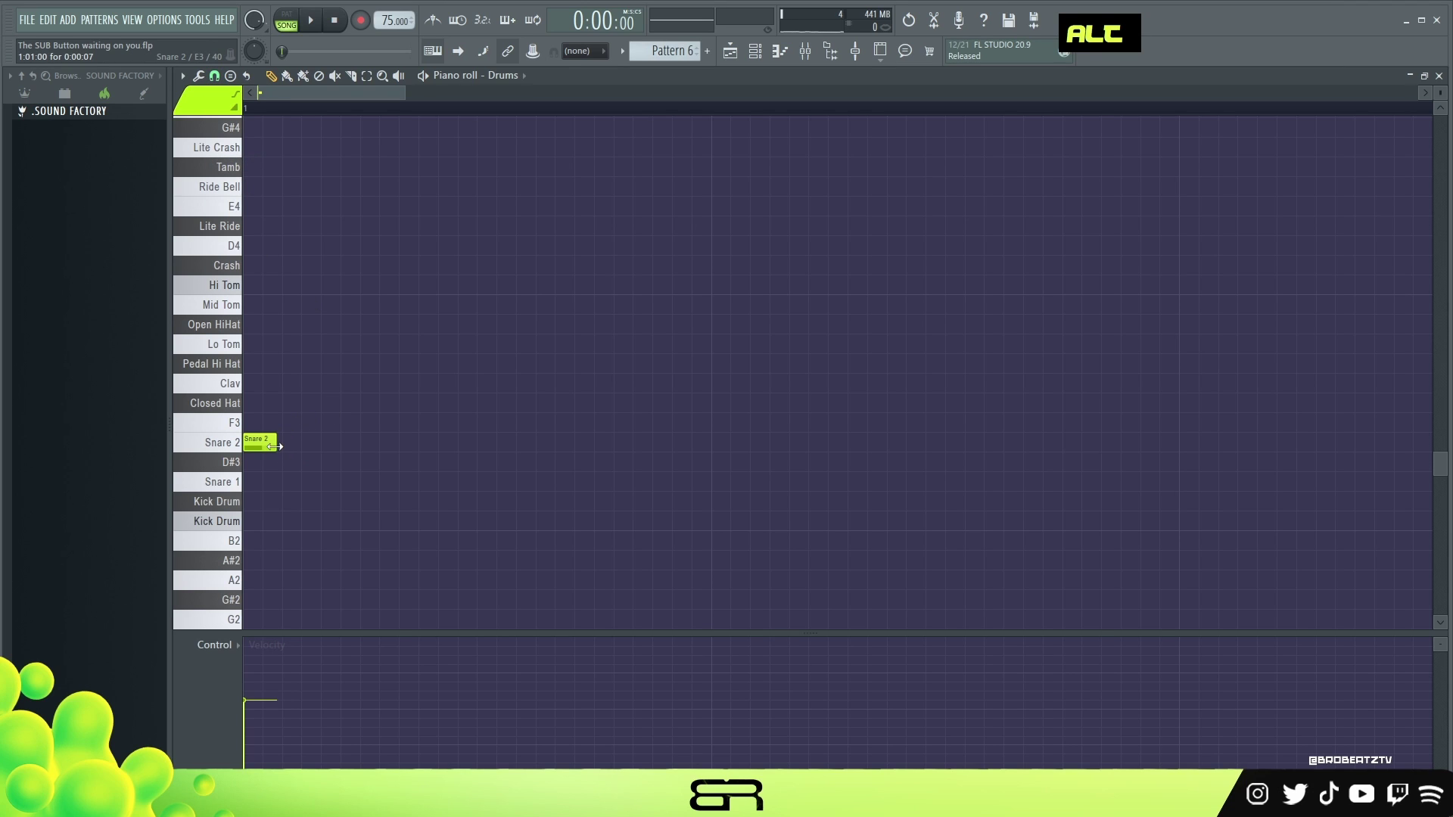
alt+click(274, 446)
click(292, 445)
click(331, 445)
key(space)
key(space)
key(space)
key(space)
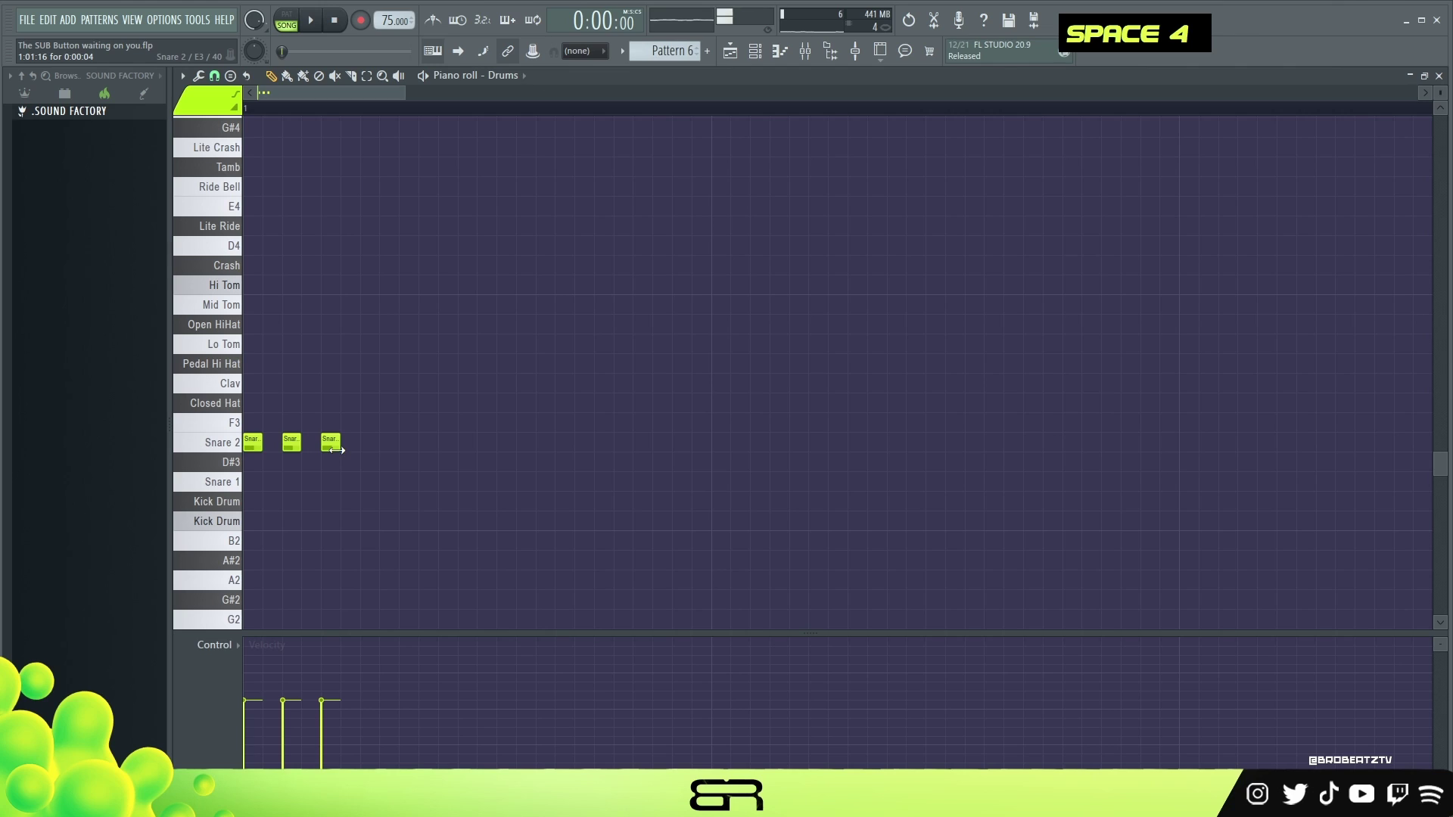
drag(334, 444, 318, 482)
key(space)
key(space)
key(space)
key(space)
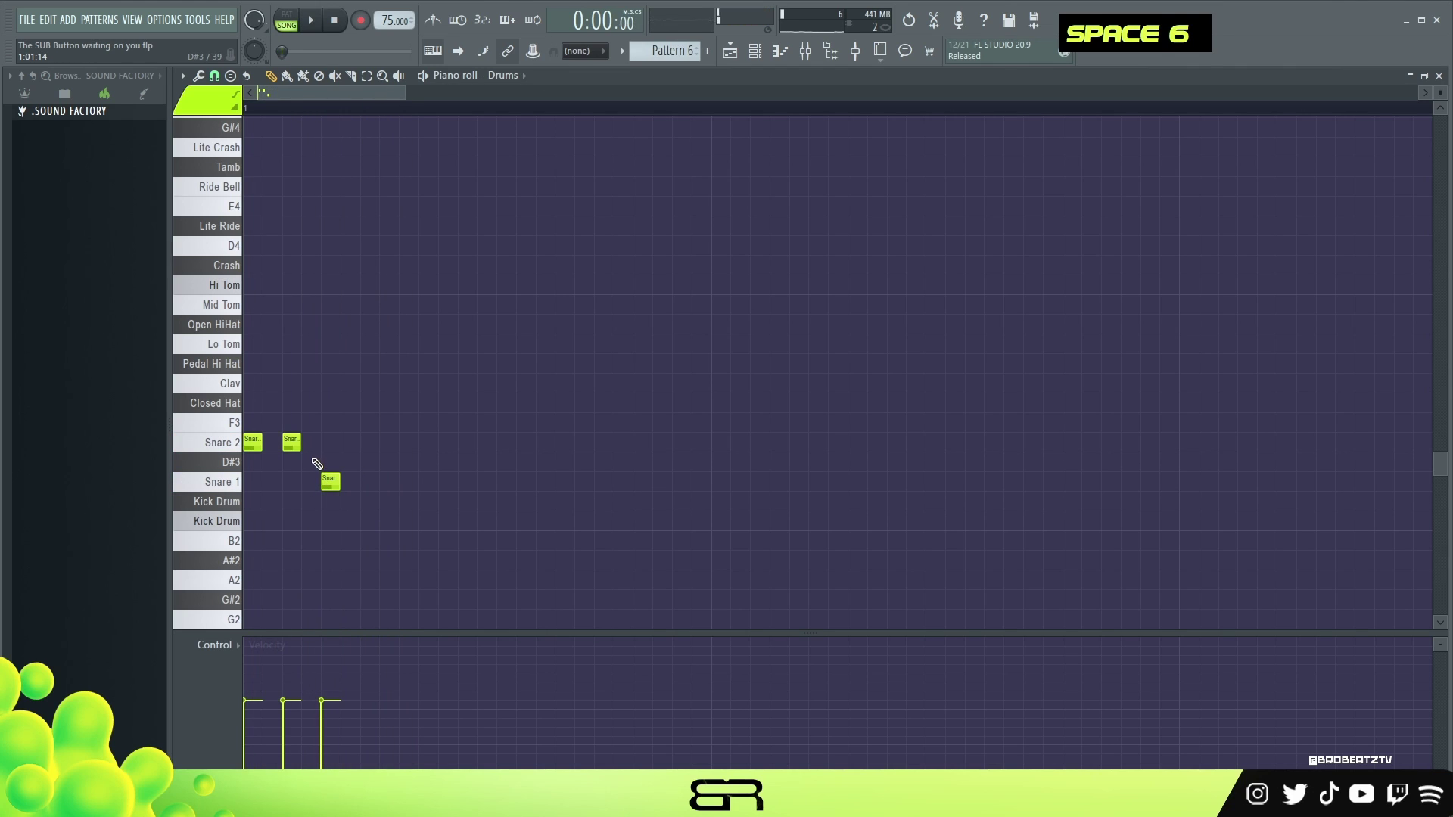
drag(246, 431, 354, 483)
right_click(391, 509)
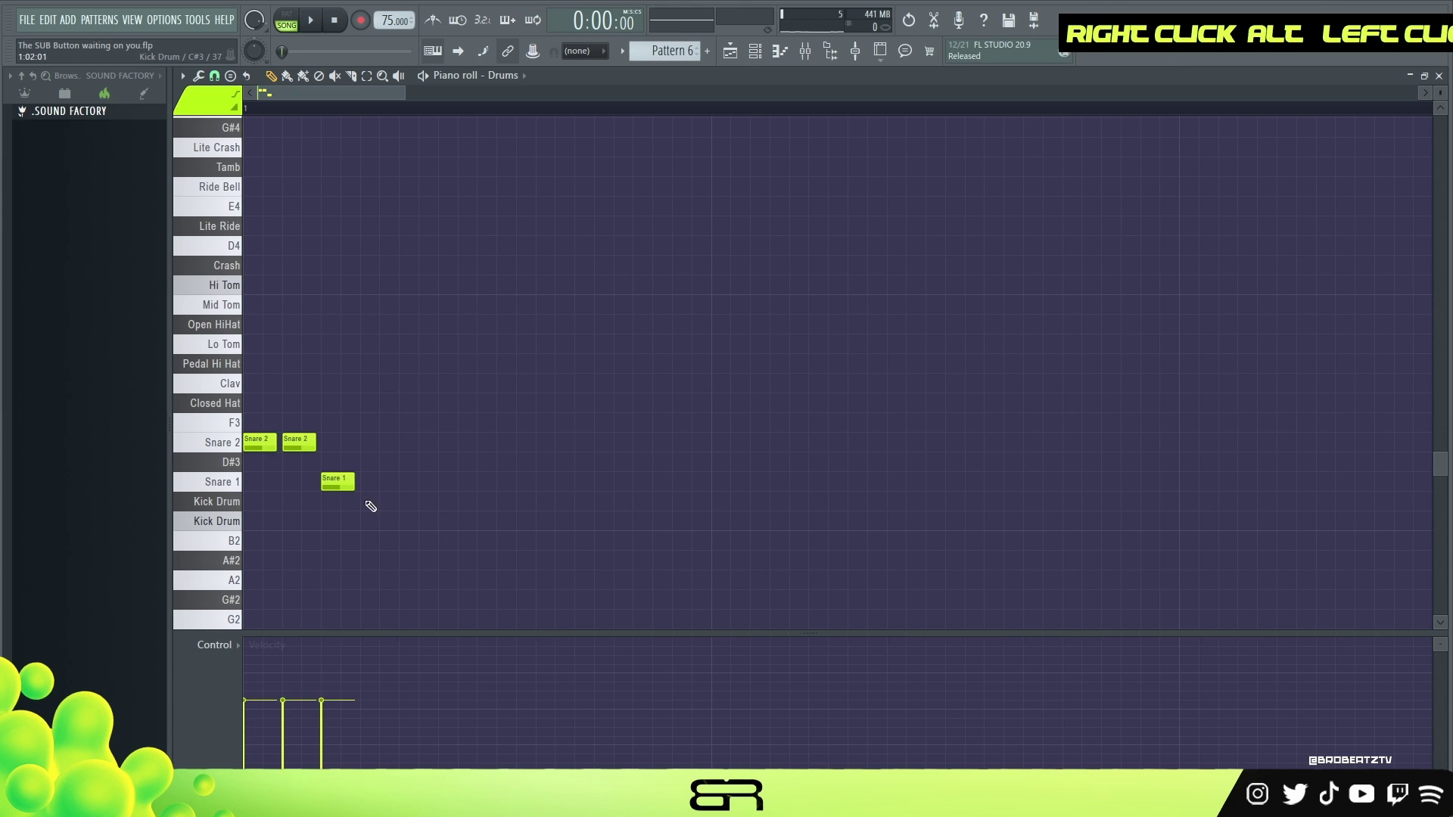
key(space)
key(space)
- Set snapping to 1/2 step and adjust the snare notes' velocities while auditioning
click(226, 79)
click(234, 207)
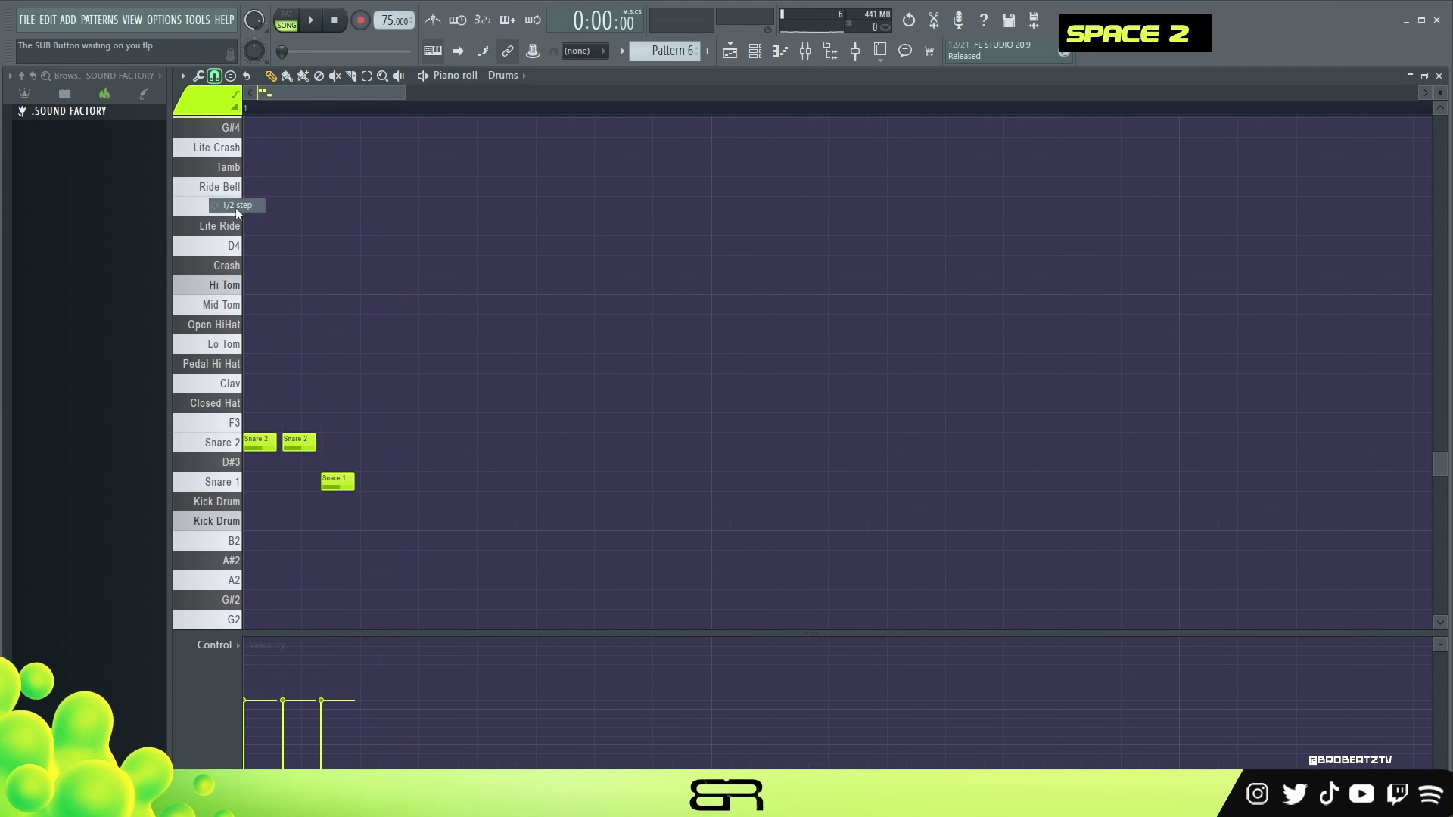
right_click(416, 460)
key(space)
key(space)
key(space)
key(space)
scroll(334, 482, down, 1)
key(shift+space)
key(shift+space)
key(shift+space)
key(shift+space)
key(shift+space)
key(shift+space)
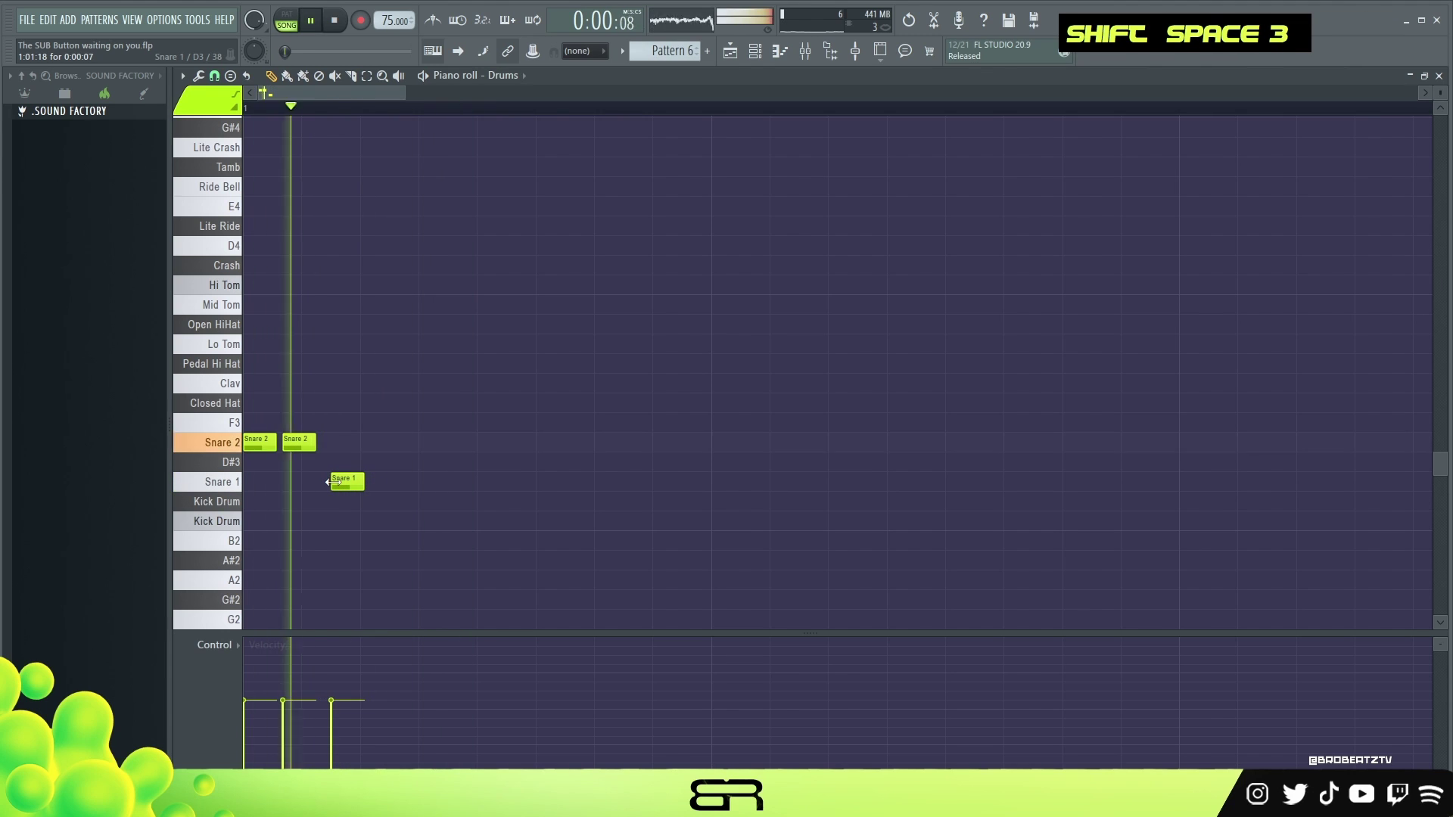
drag(285, 438, 292, 471)
alt+scroll(329, 474, down, 6)
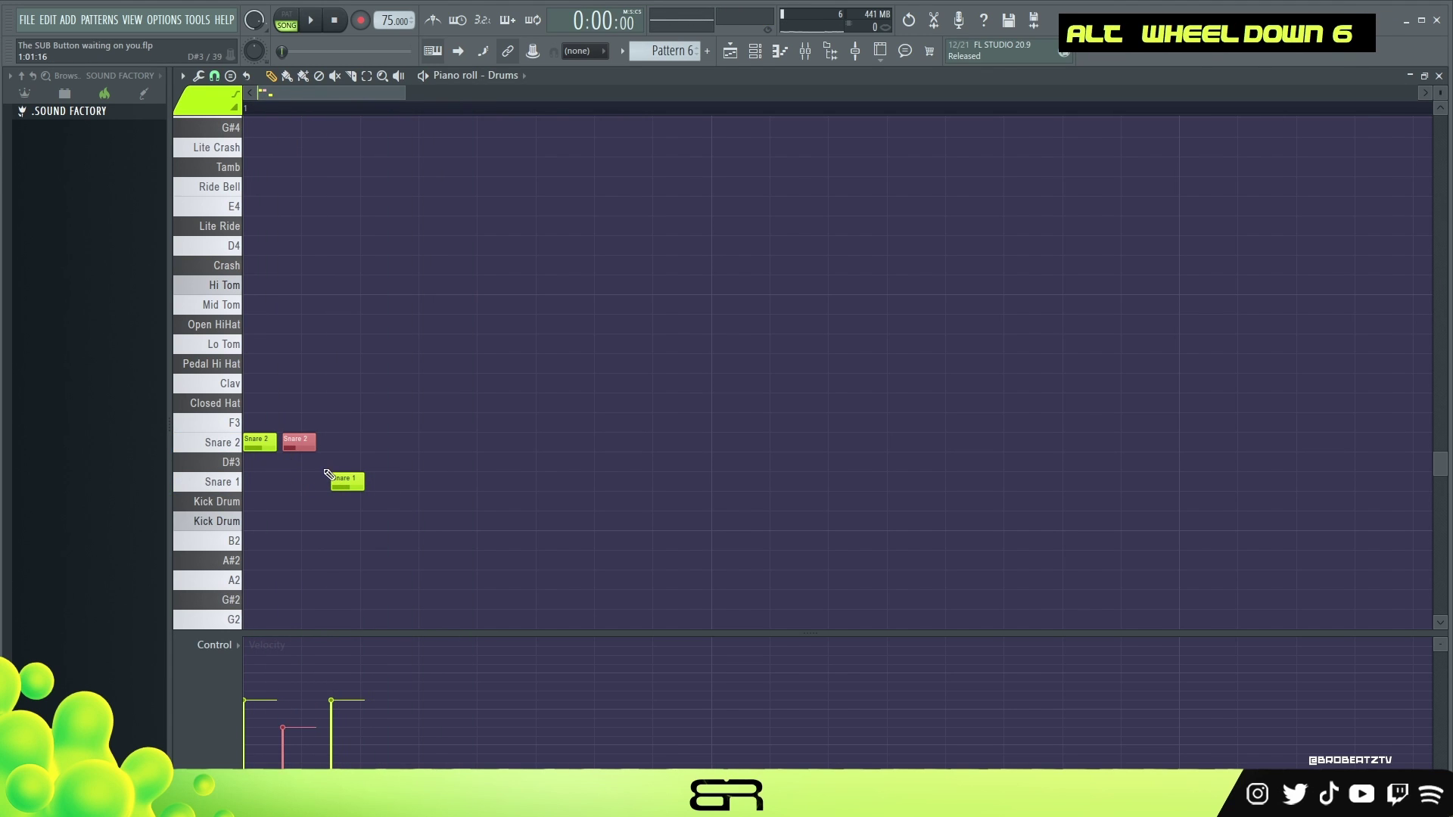
ctrl+drag(391, 374, 244, 510)
alt+scroll(463, 476, up, 3)
right_click(483, 453)
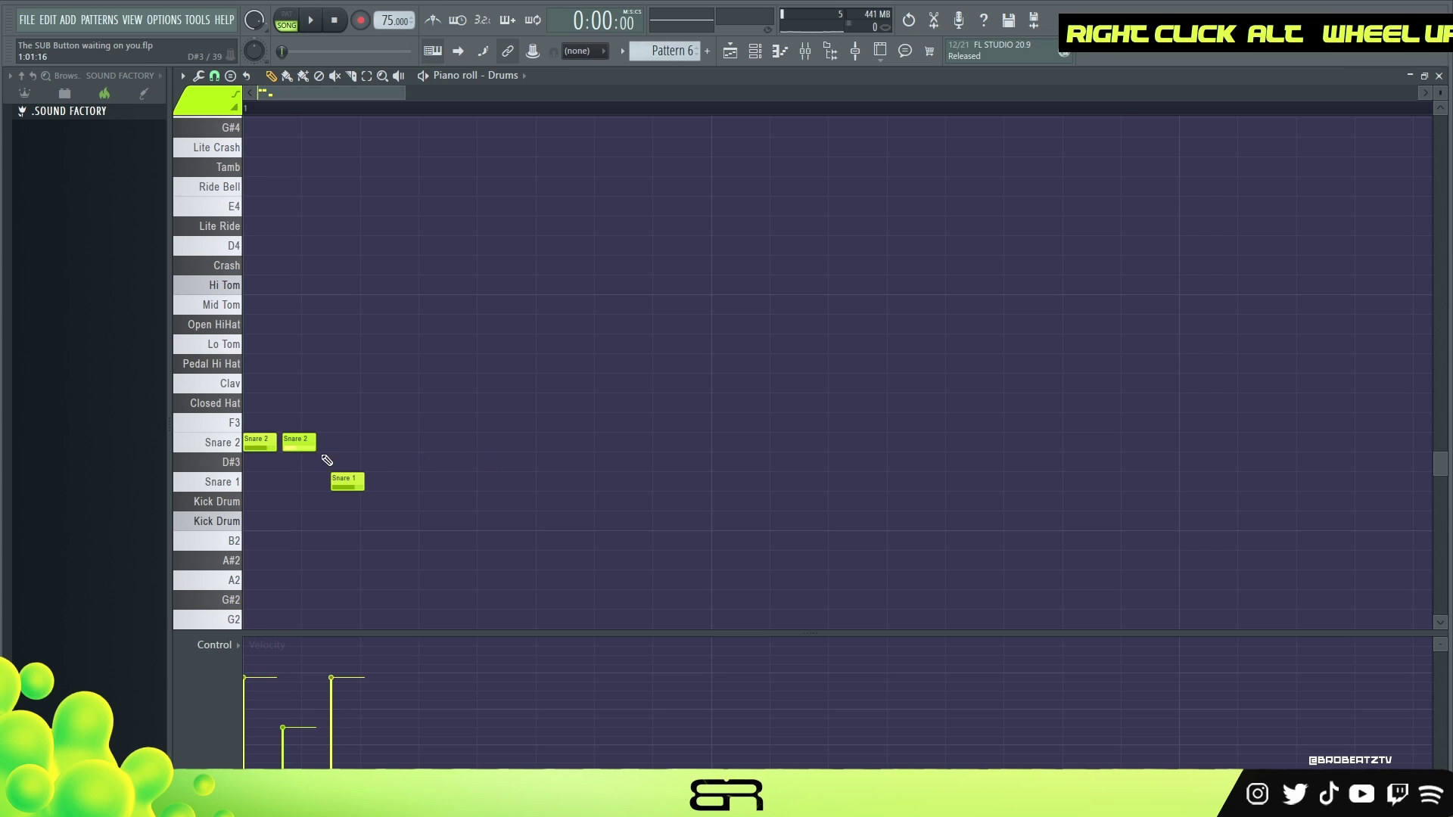
key(space)
key(space)
key(space)
key(space)
key(space)
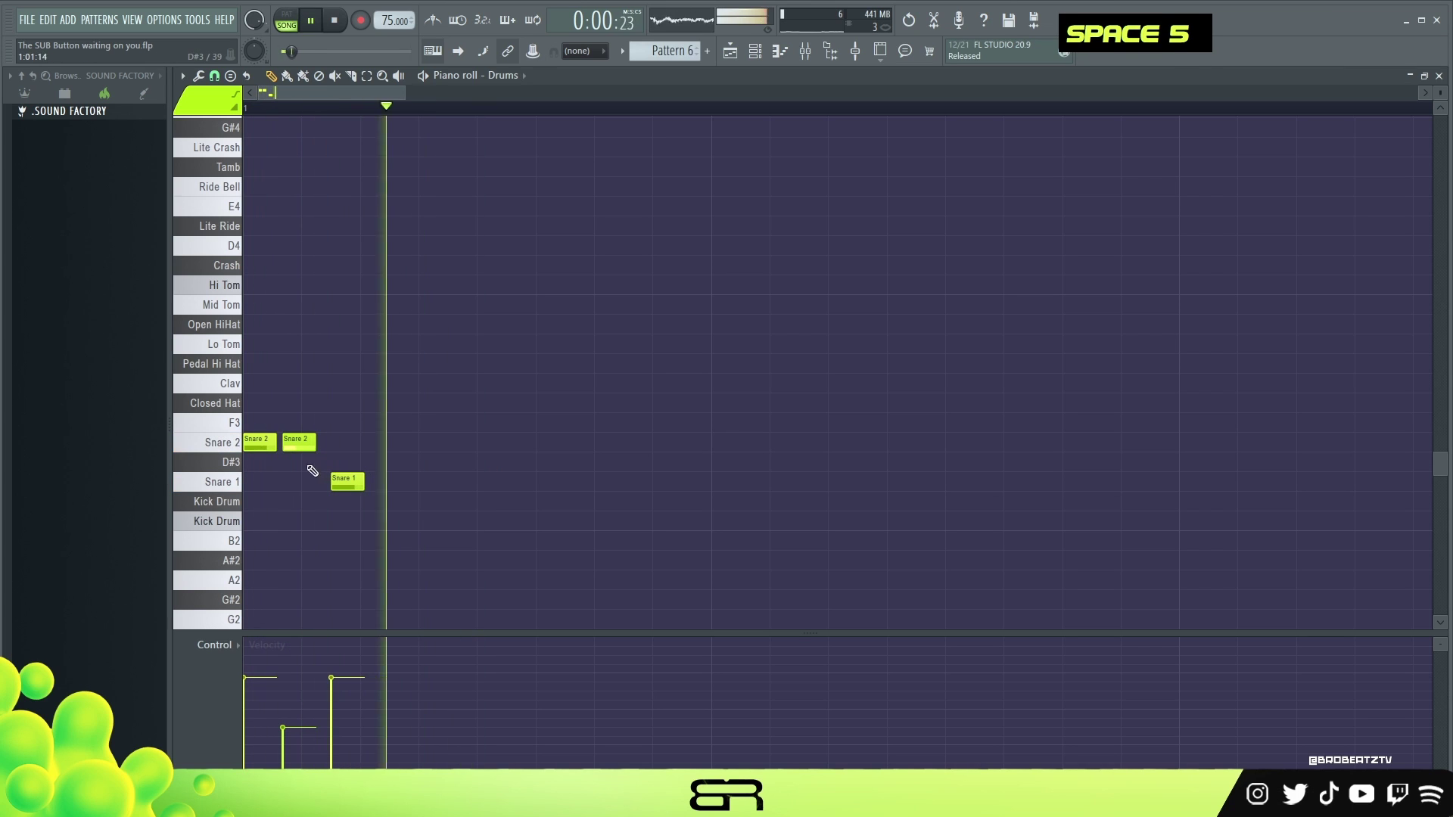
- Shift-drag copies of the Snare 1 hit further along the bar
ctrl+click(269, 448)
alt+scroll(272, 459, down, 2)
key(space)
key(space)
key(space)
key(space)
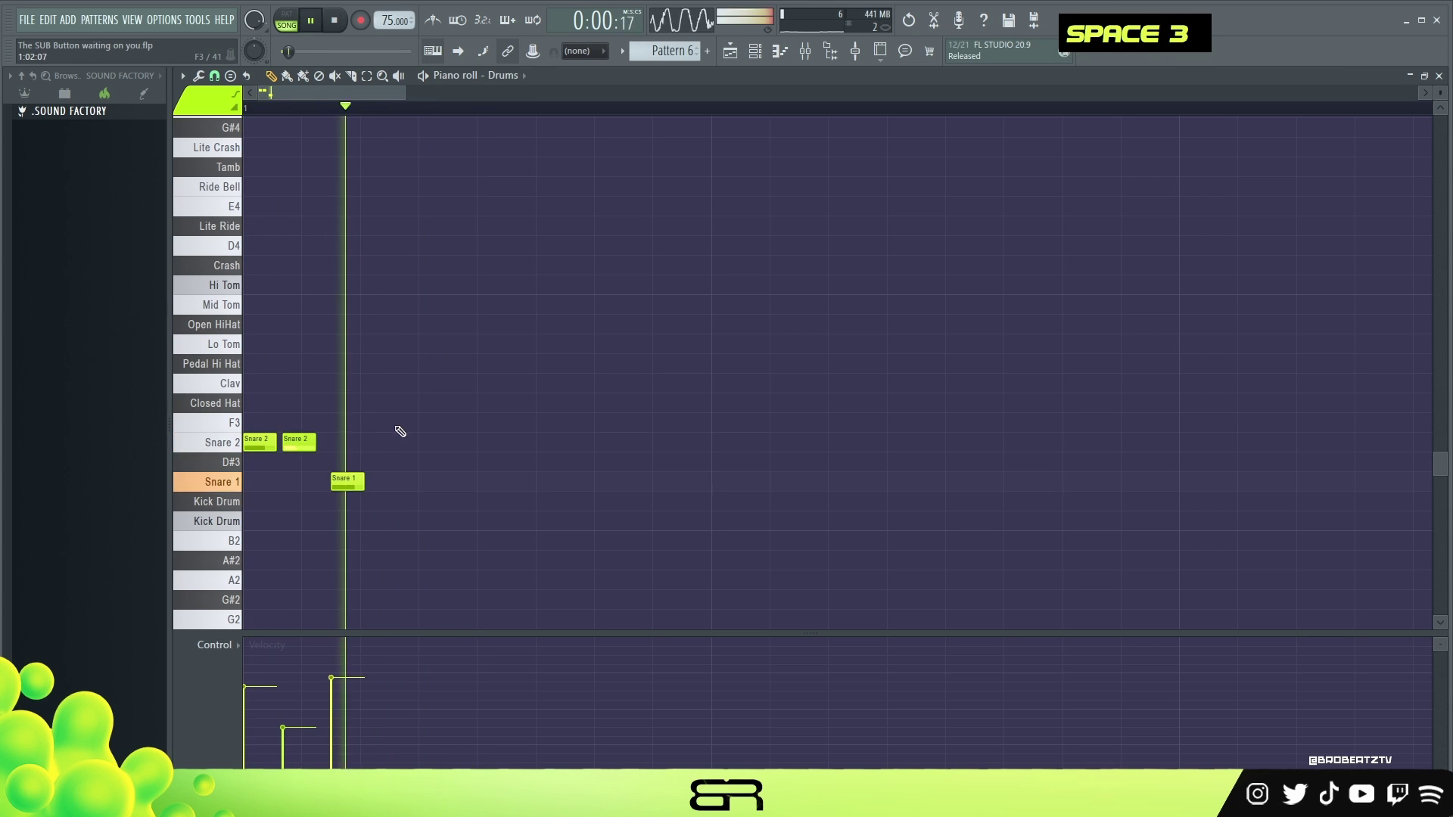
ctrl+click(347, 482)
shift+drag(345, 482, 442, 481)
alt+scroll(460, 438, down, 4)
key(space)
key(space)
key(space)
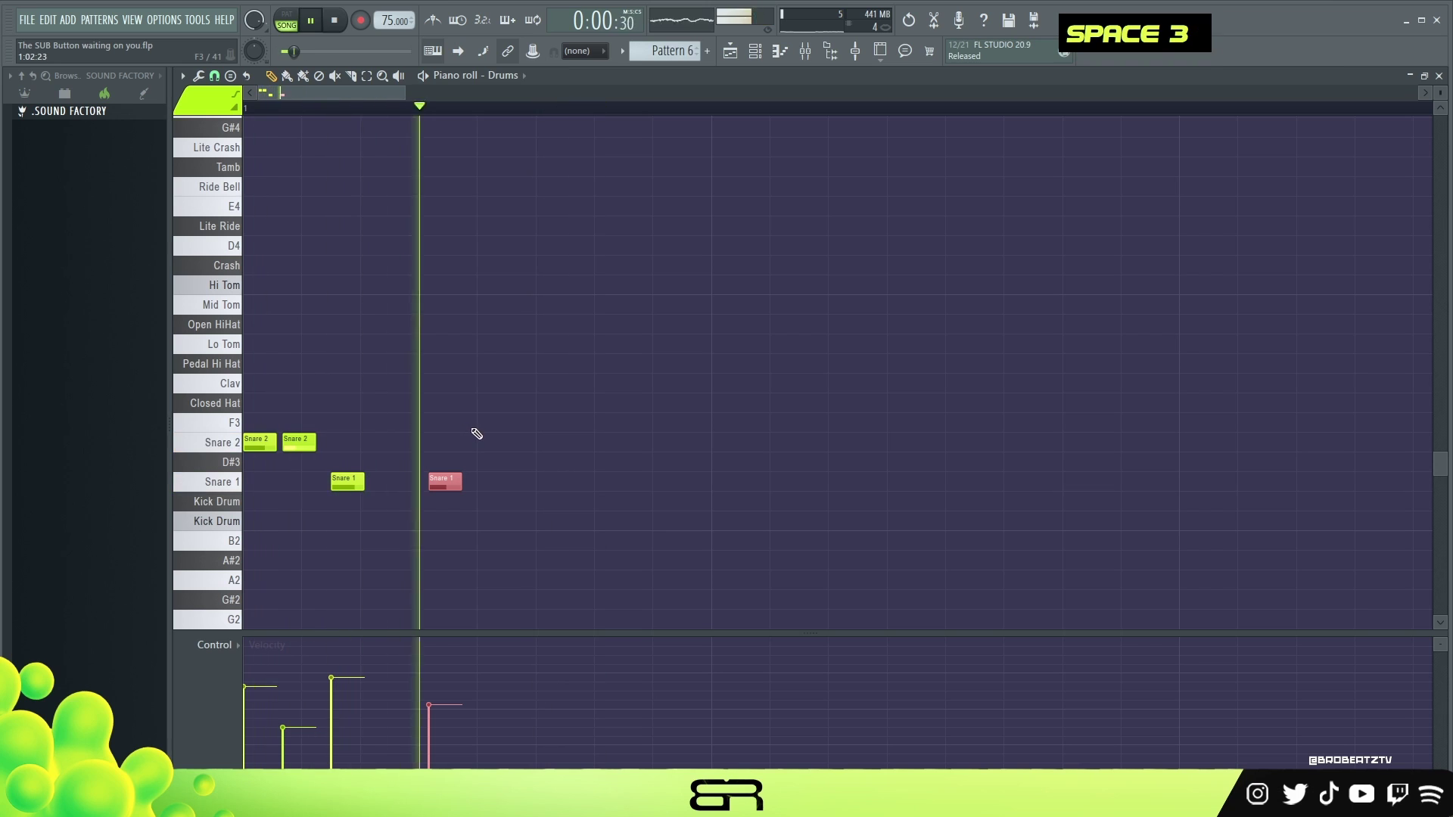
key(space)
shift+drag(437, 483, 613, 487)
key(shift+space)
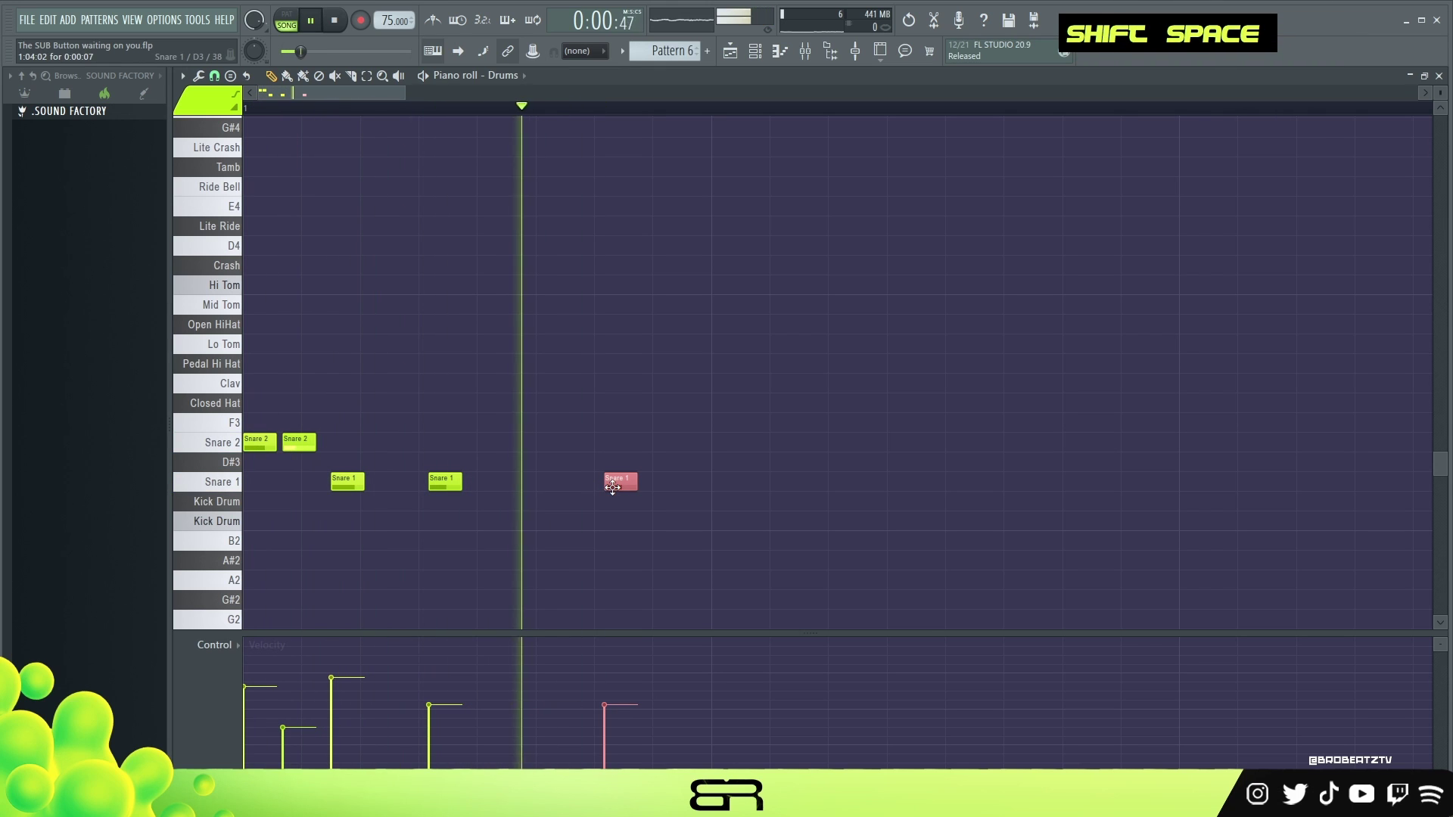
right_click(640, 420)
key(space)
- Copy a Snare 1 hit to the end of the bar and preview the Kick Drum
key(space)
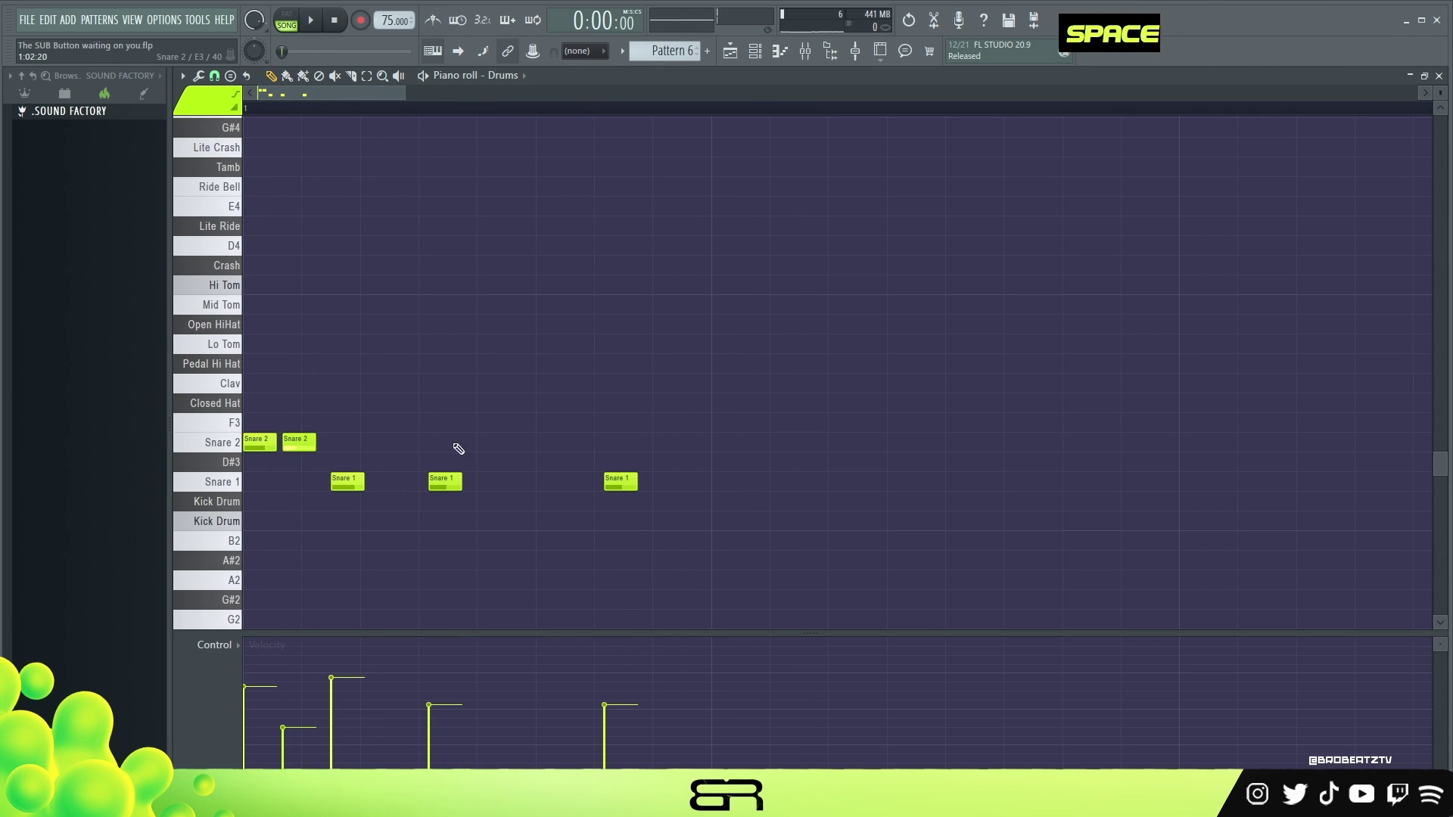
shift+drag(362, 482, 744, 489)
right_click(730, 422)
key(space)
key(space)
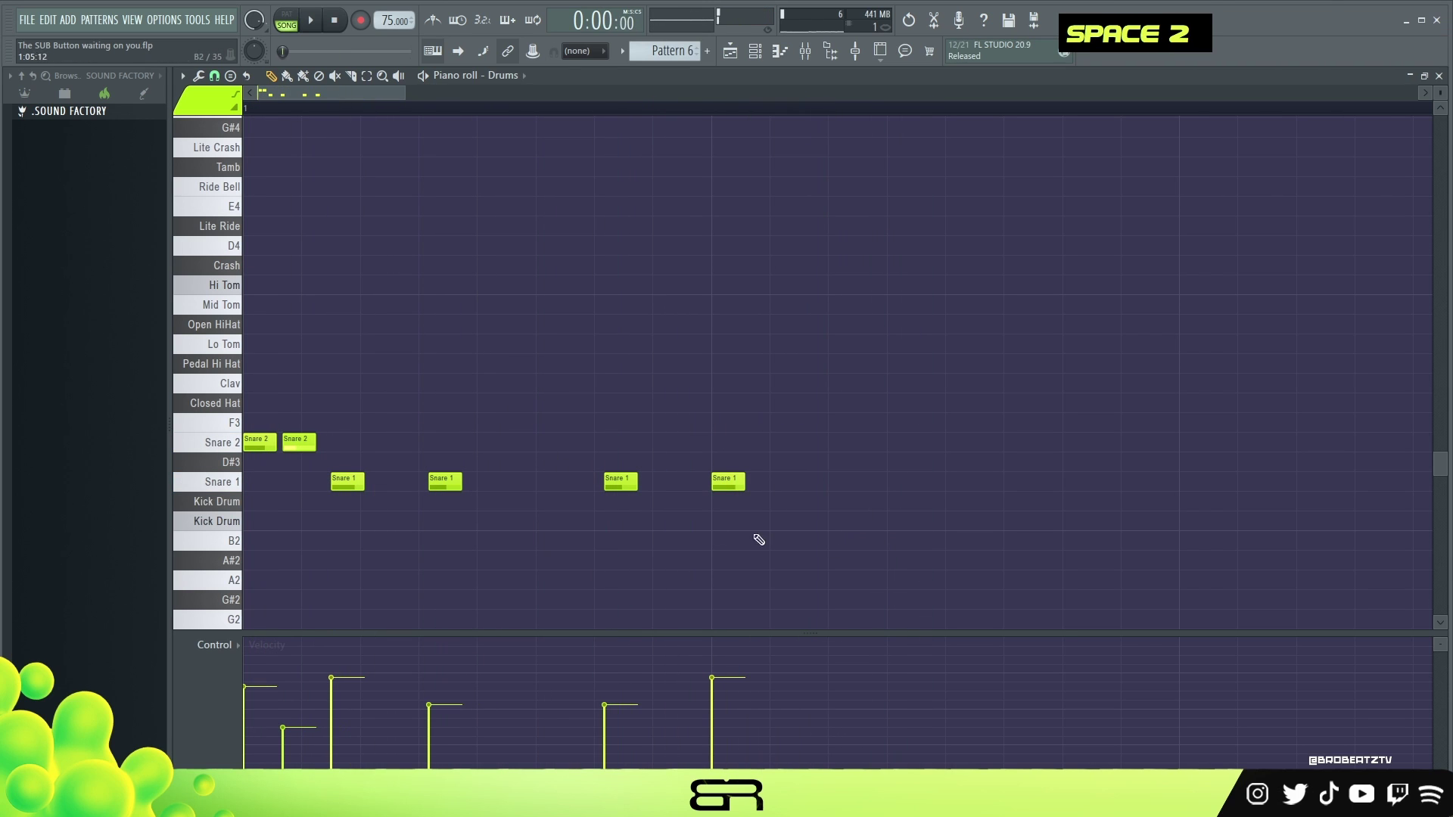
double_click(261, 521)
key(space)
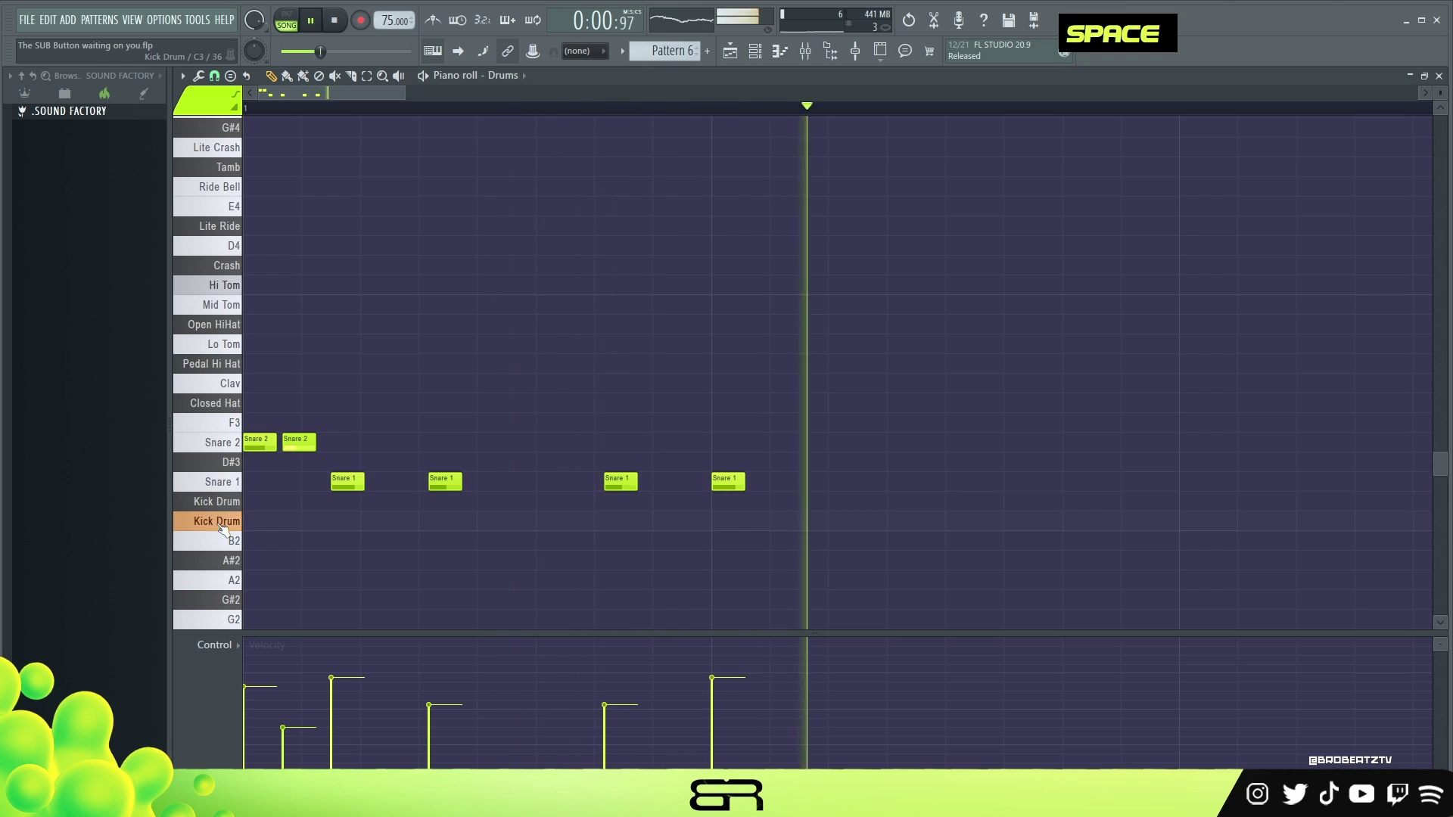
key(space)
key(space)
- Place a Kick Drum hit after the snares and Shift-drag a second copy to the right
click(842, 521)
ctrl+click(844, 522)
mouse_move(845, 520)
mouse_down()
mouse_move(1018, 522)
mouse_move(1059, 502)
mouse_move(825, 541)
mouse_up()
key(space)
key(space)
scroll(917, 543, up, 5)
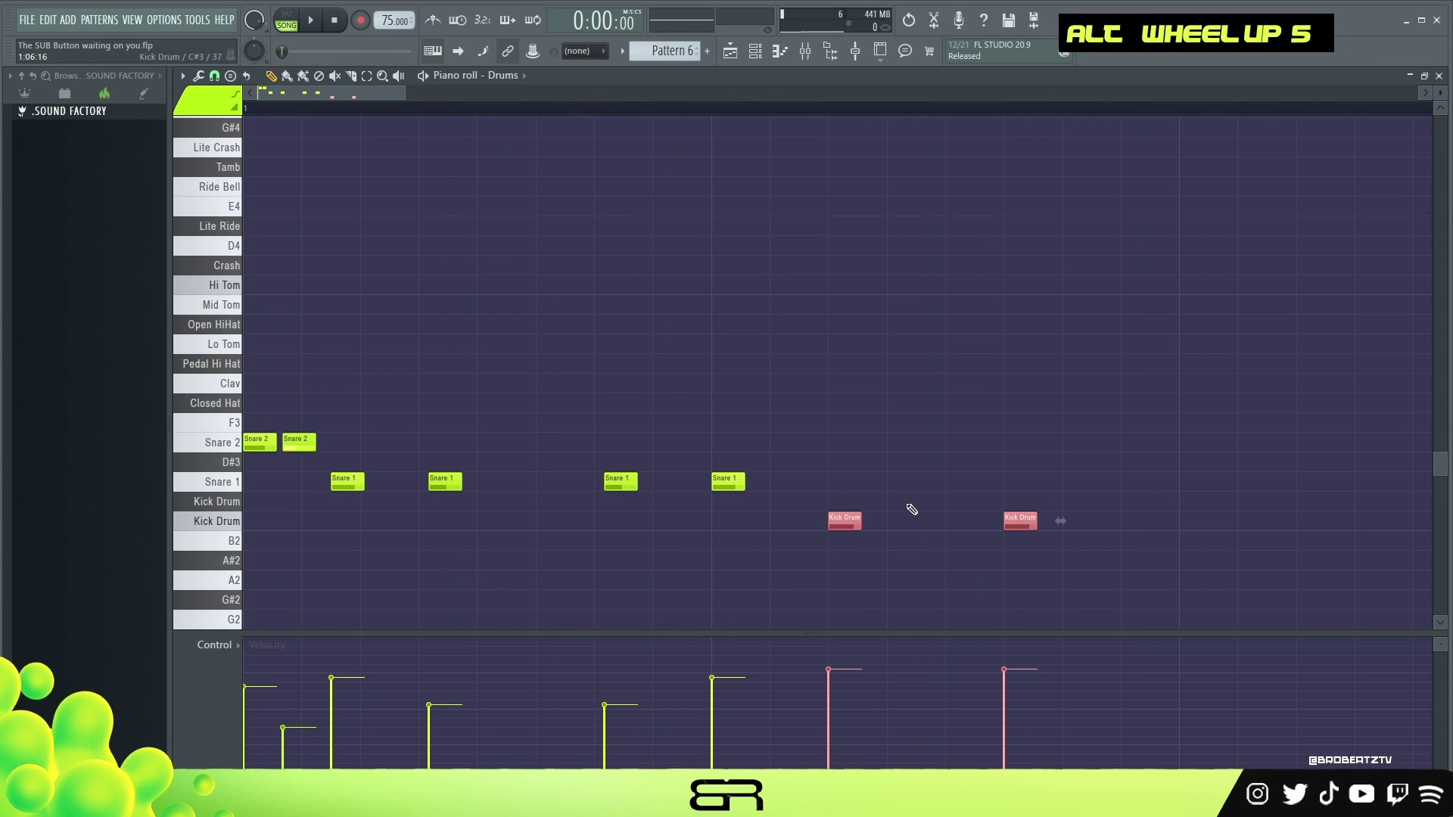
drag(1057, 453, 838, 554)
ctrl+click(852, 522)
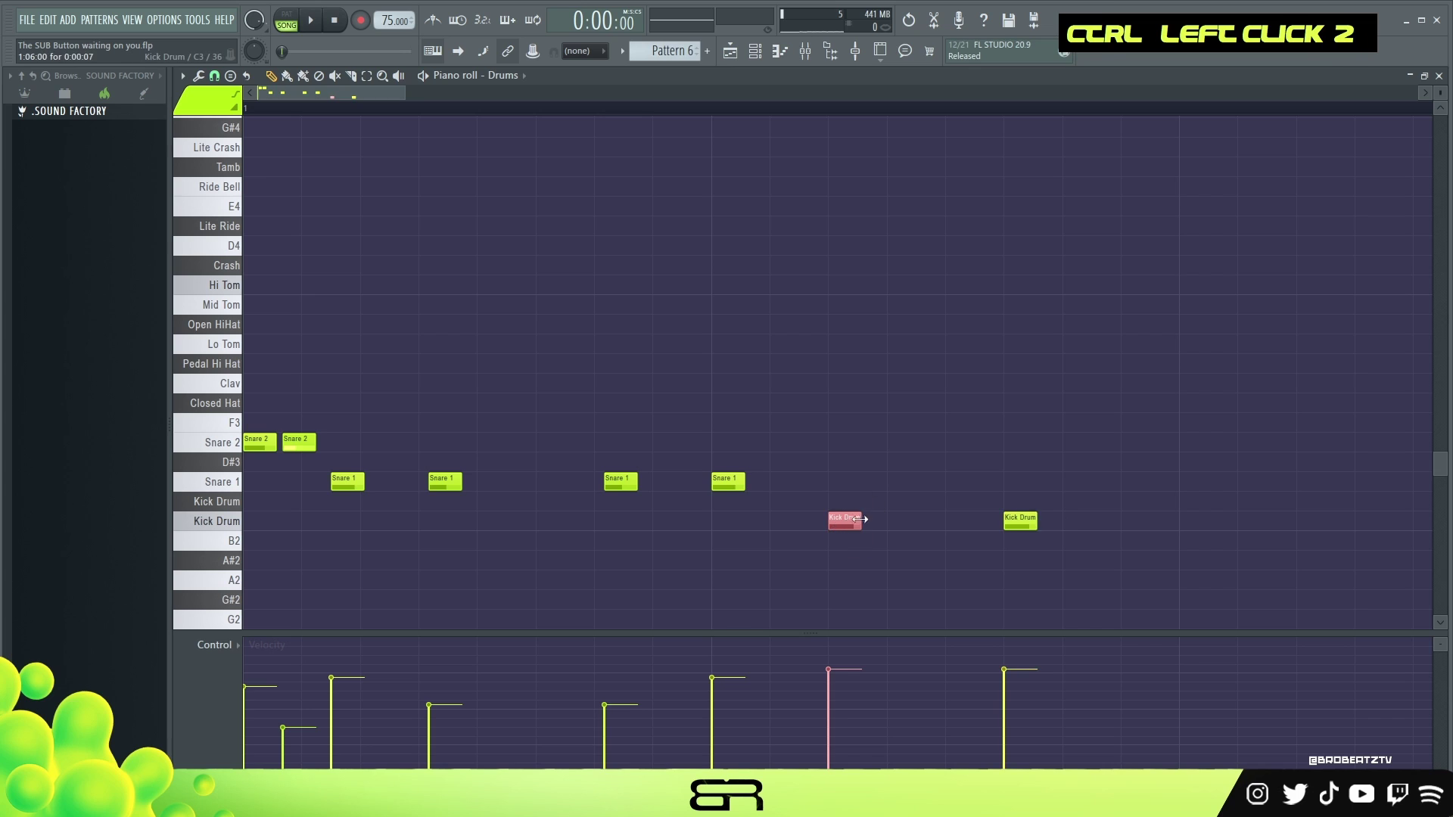
scroll(863, 522, up, 4)
scroll(866, 524, down, 1)
key(shift+space)
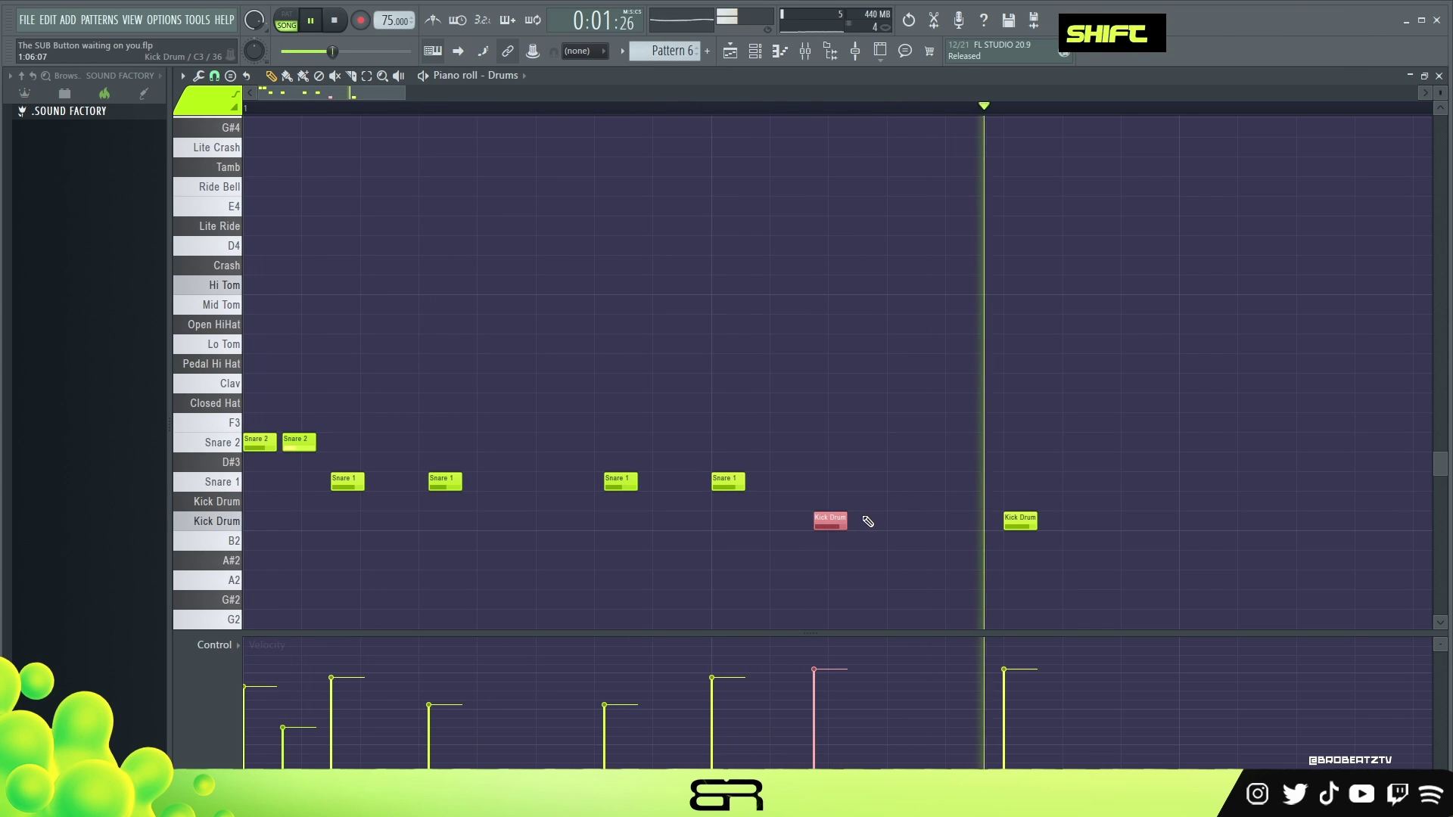
key(shift+space)
right_click(910, 463)
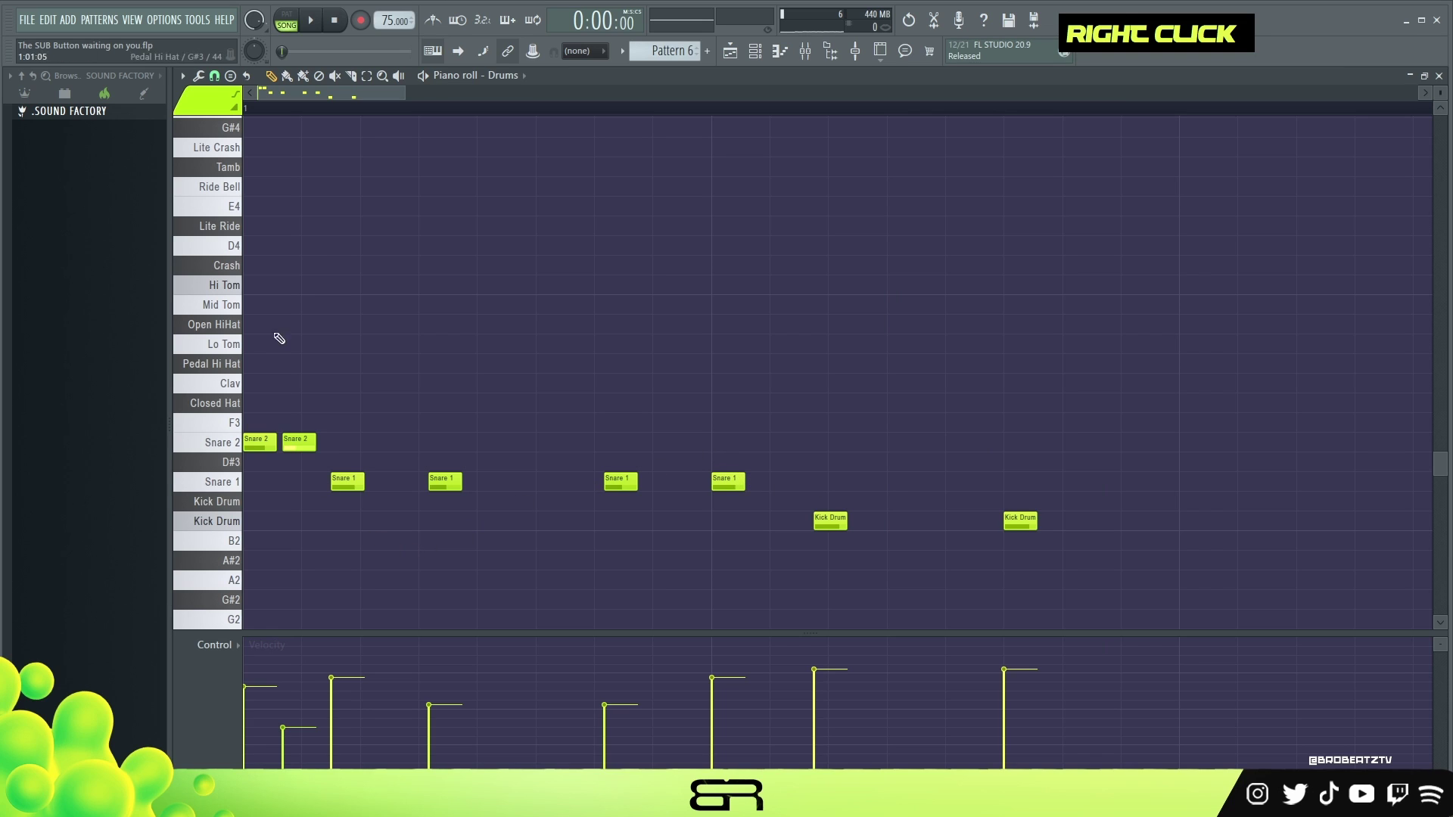
- Audition the tom and Open HiHat sounds, then place two Hi Tom hits above the last snare
click(218, 288)
click(215, 308)
click(211, 352)
click(216, 310)
click(219, 327)
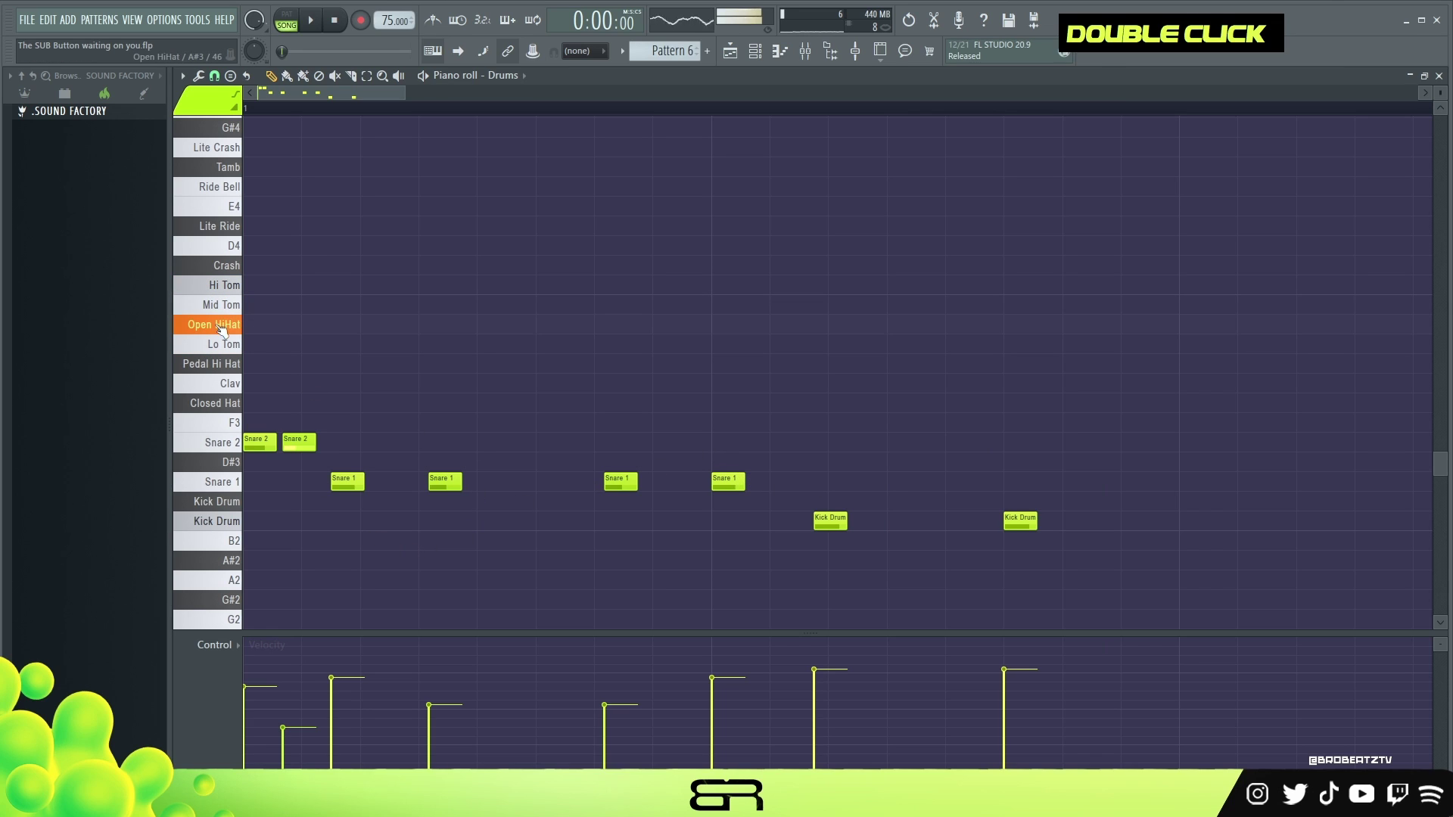
click(719, 284)
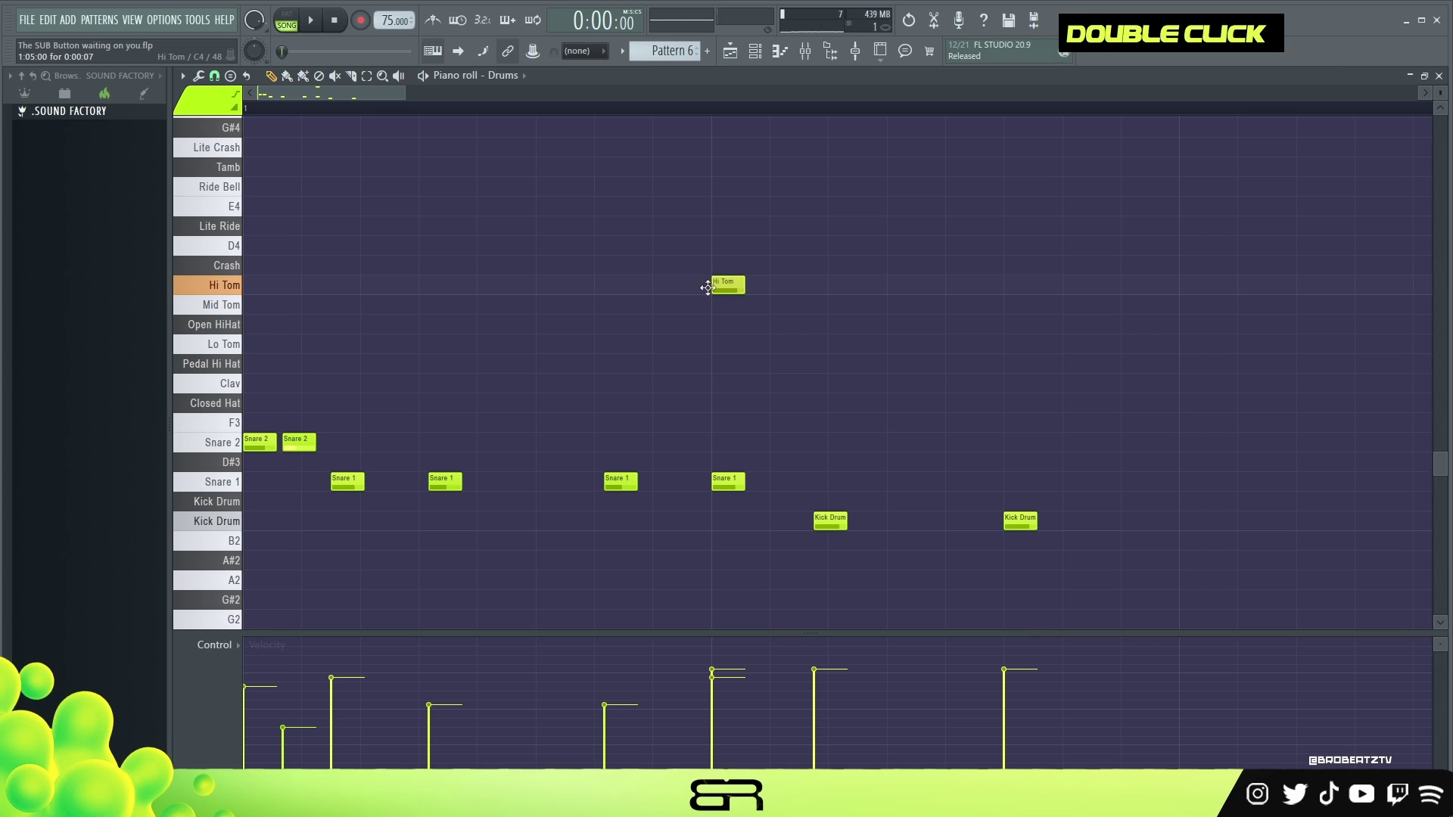
ctrl+click(737, 284)
drag(738, 285, 807, 283)
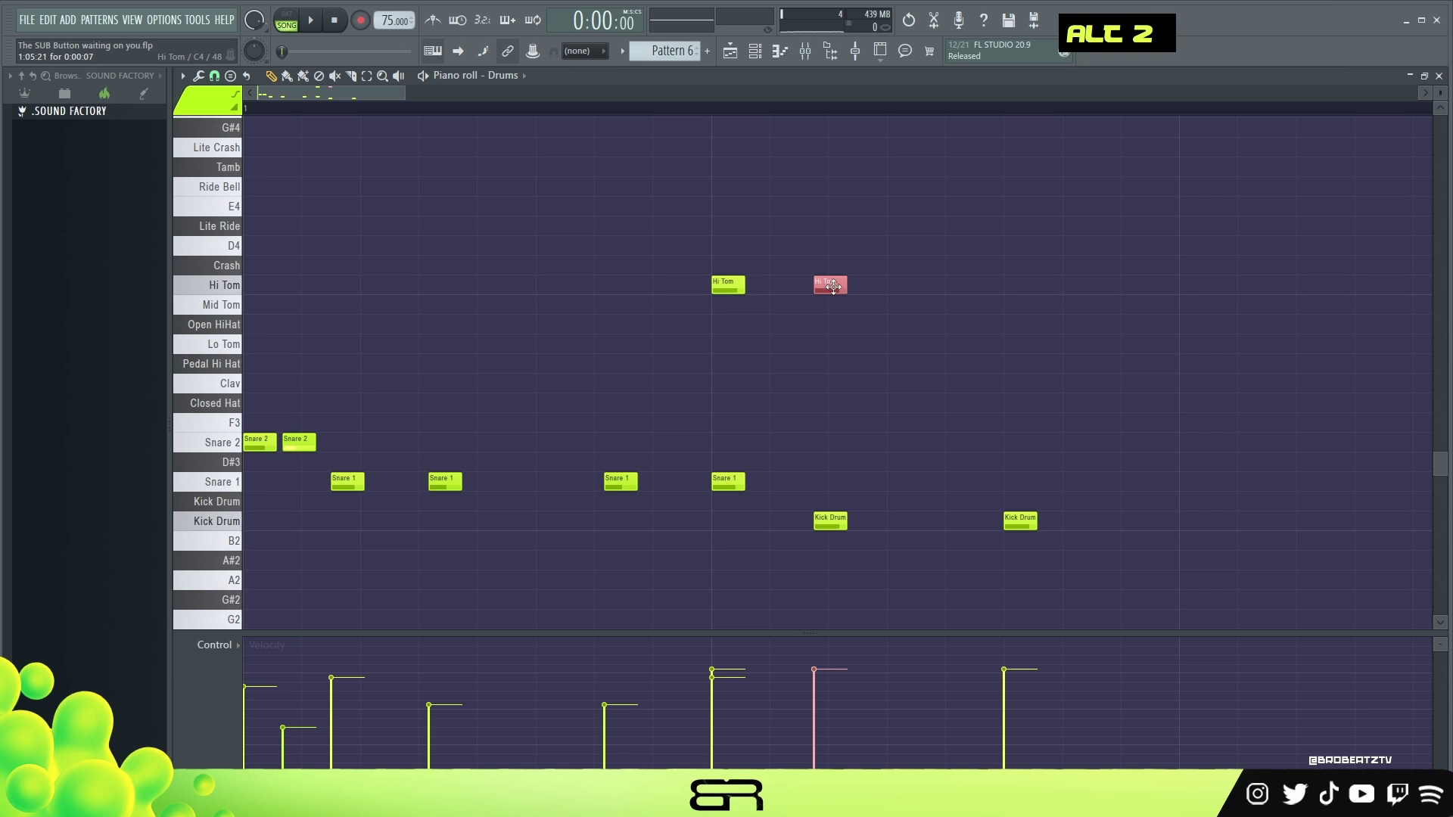
- Shift both Hi Tom hits down to Mid Tom and reposition the second one
drag(870, 306, 708, 255)
key(shift+Down)
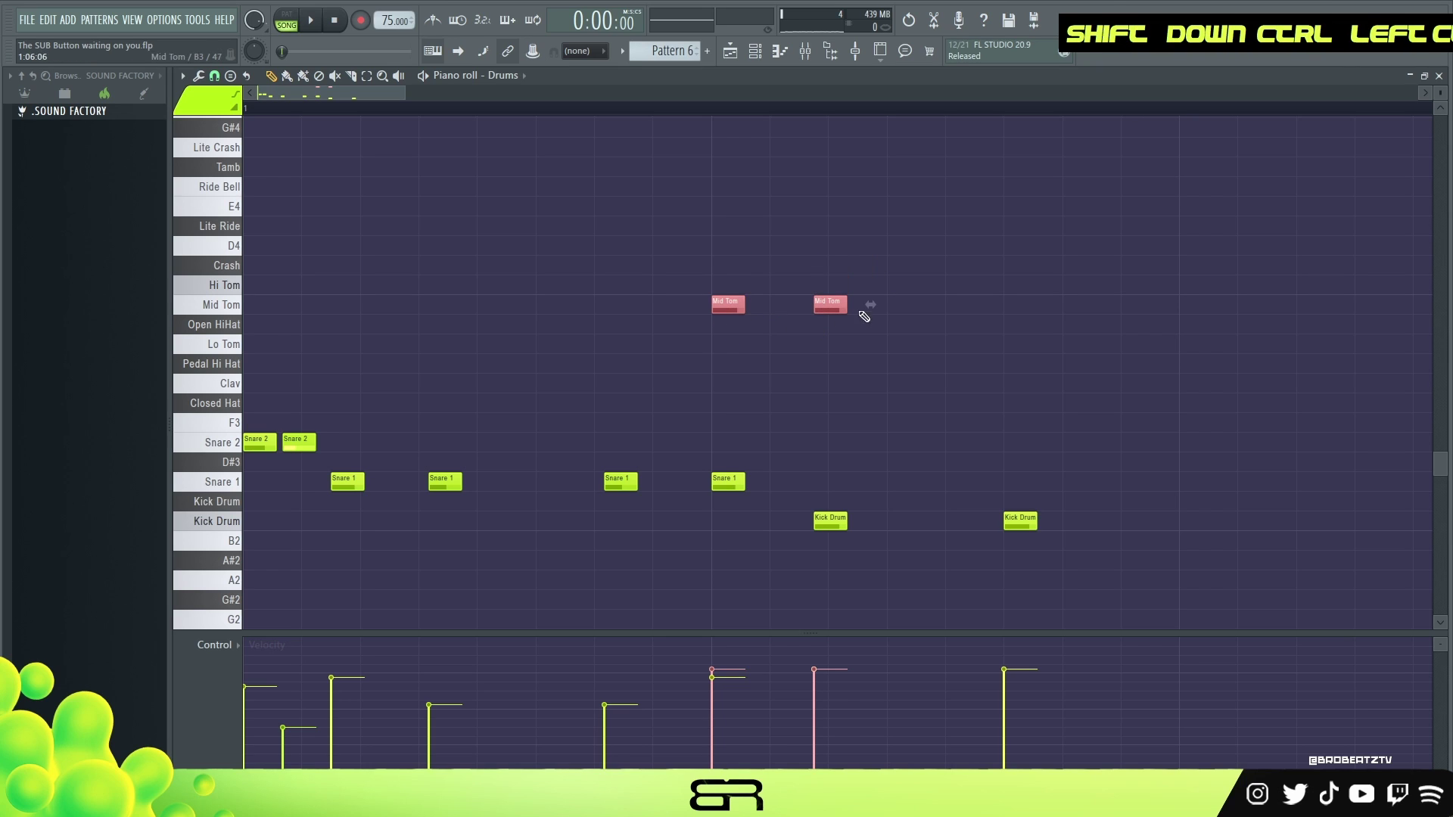
drag(826, 304, 921, 328)
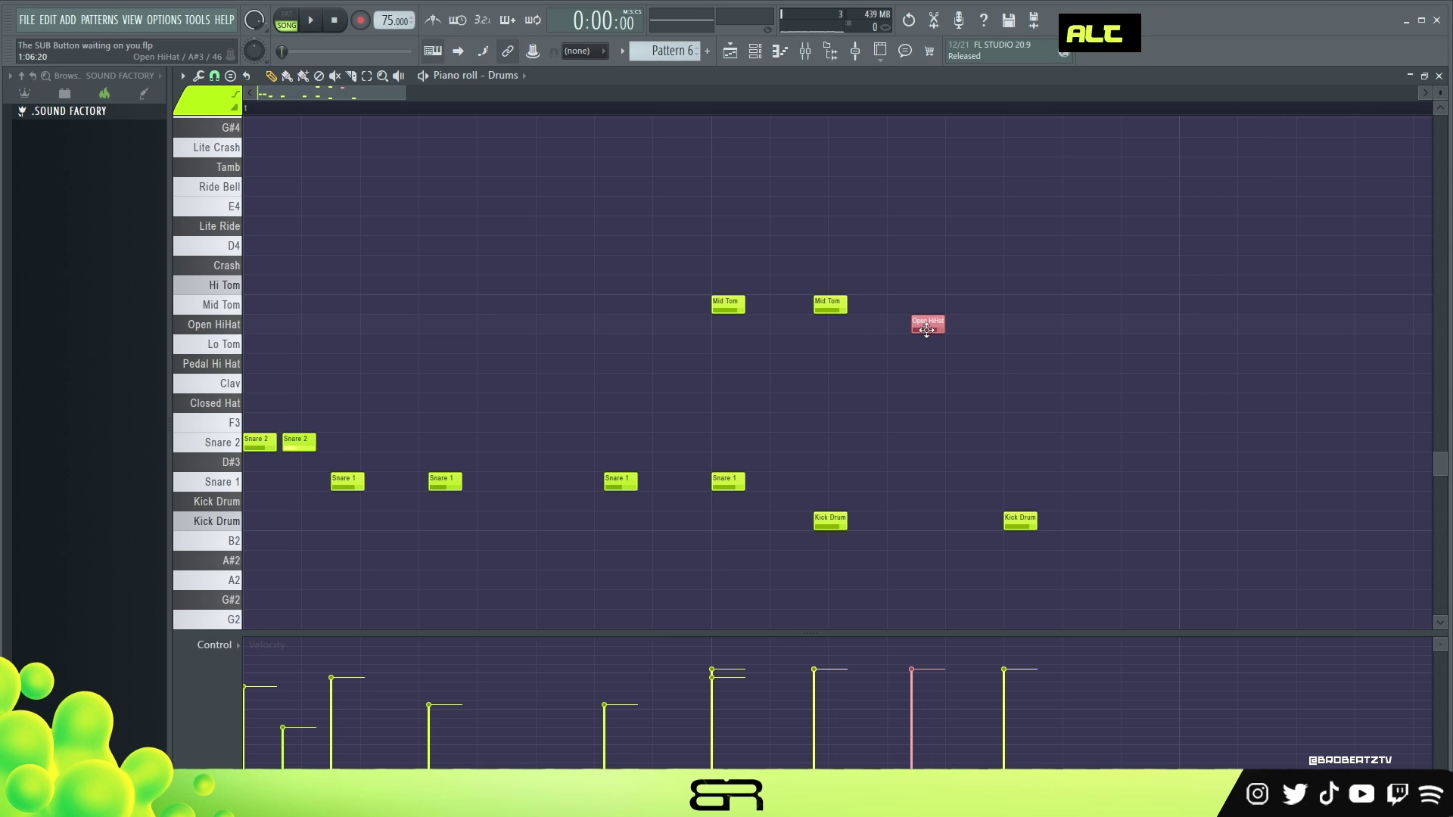
key(space)
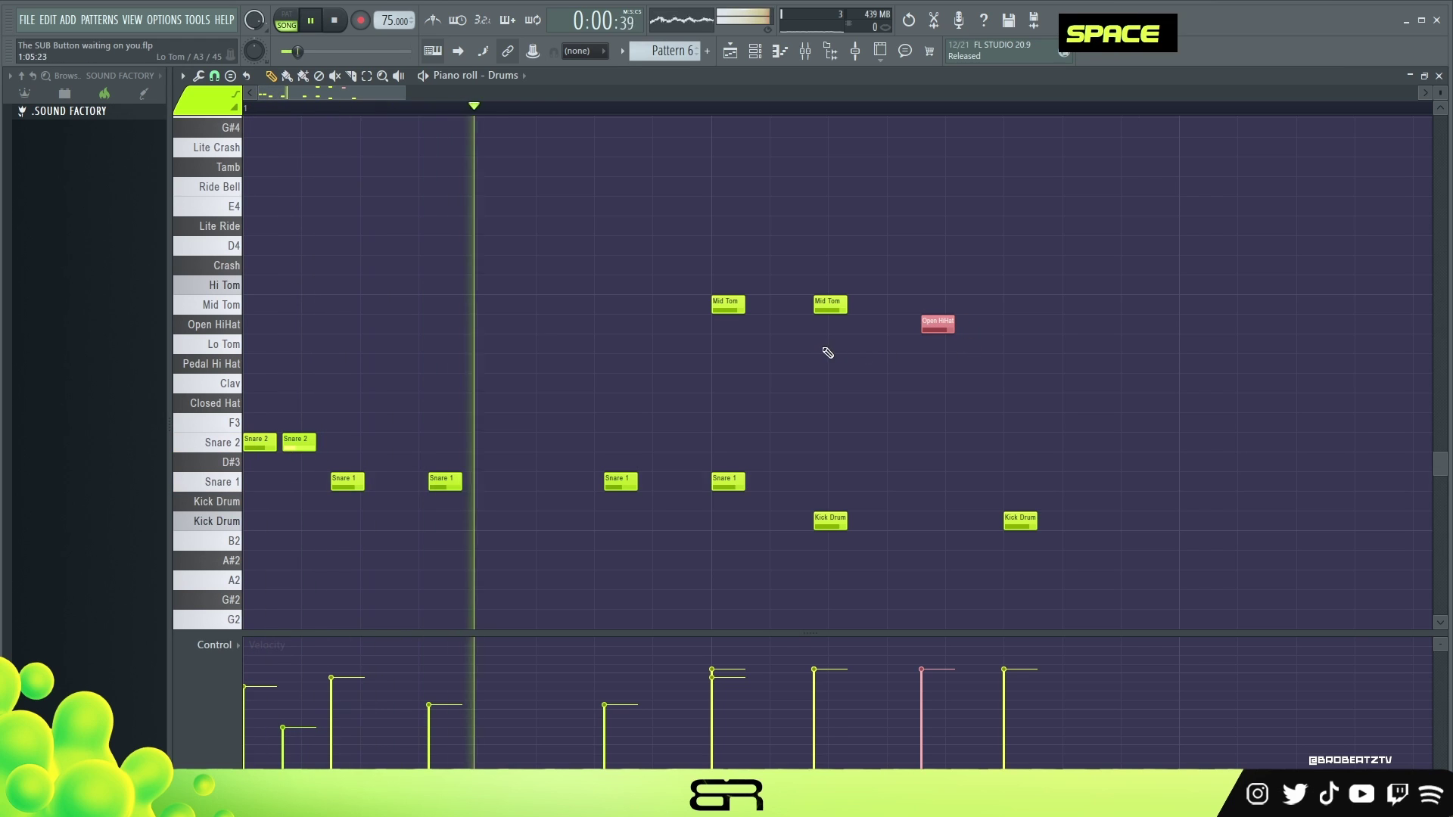
key(space)
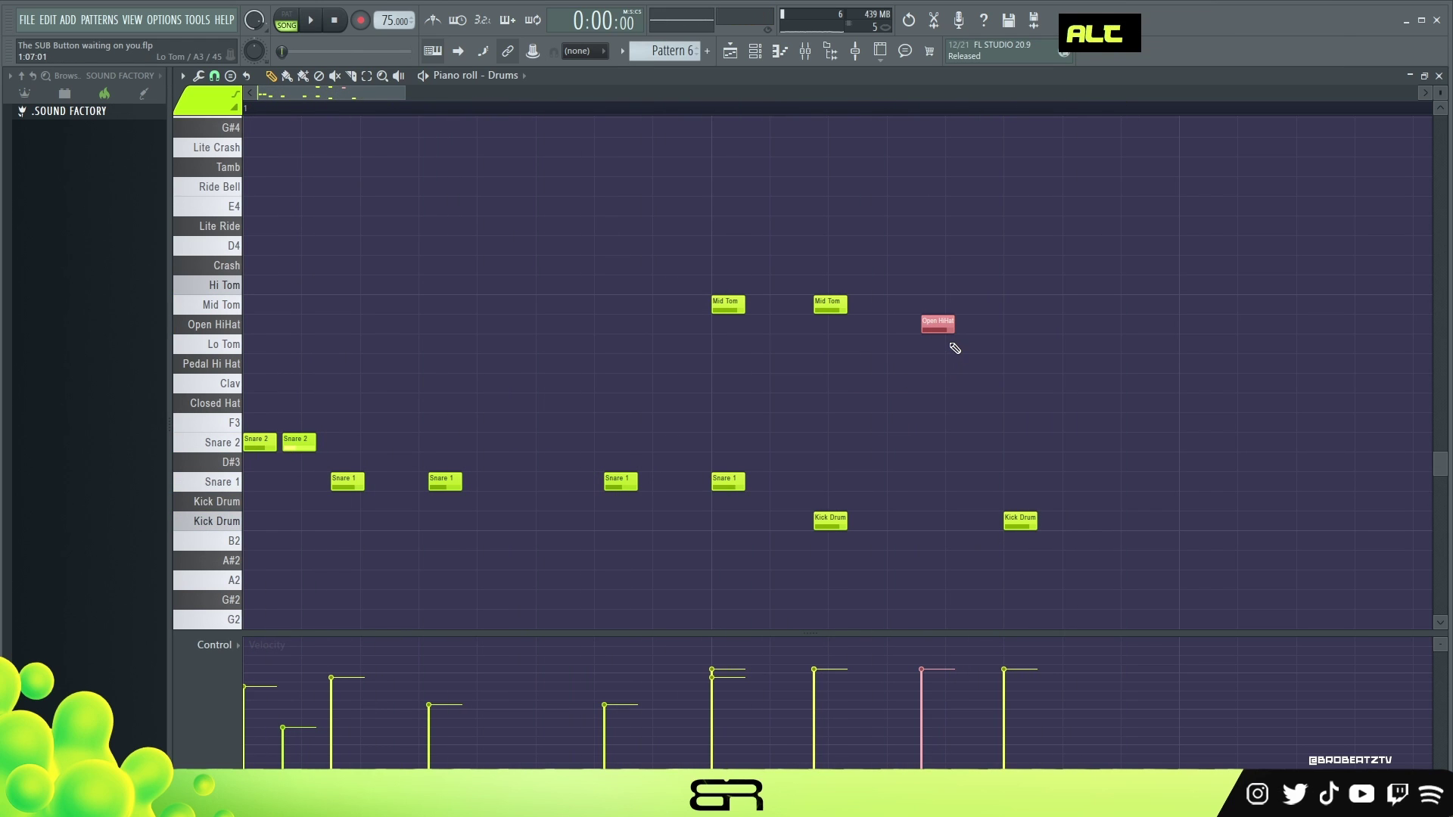
- Copy the second Mid Tom hit down to Lo Tom and play the fill
scroll(955, 348, down, 3)
right_click(1006, 403)
ctrl+click(828, 307)
drag(827, 305, 1015, 335)
scroll(1022, 333, up, 2)
right_click(1101, 331)
key(space)
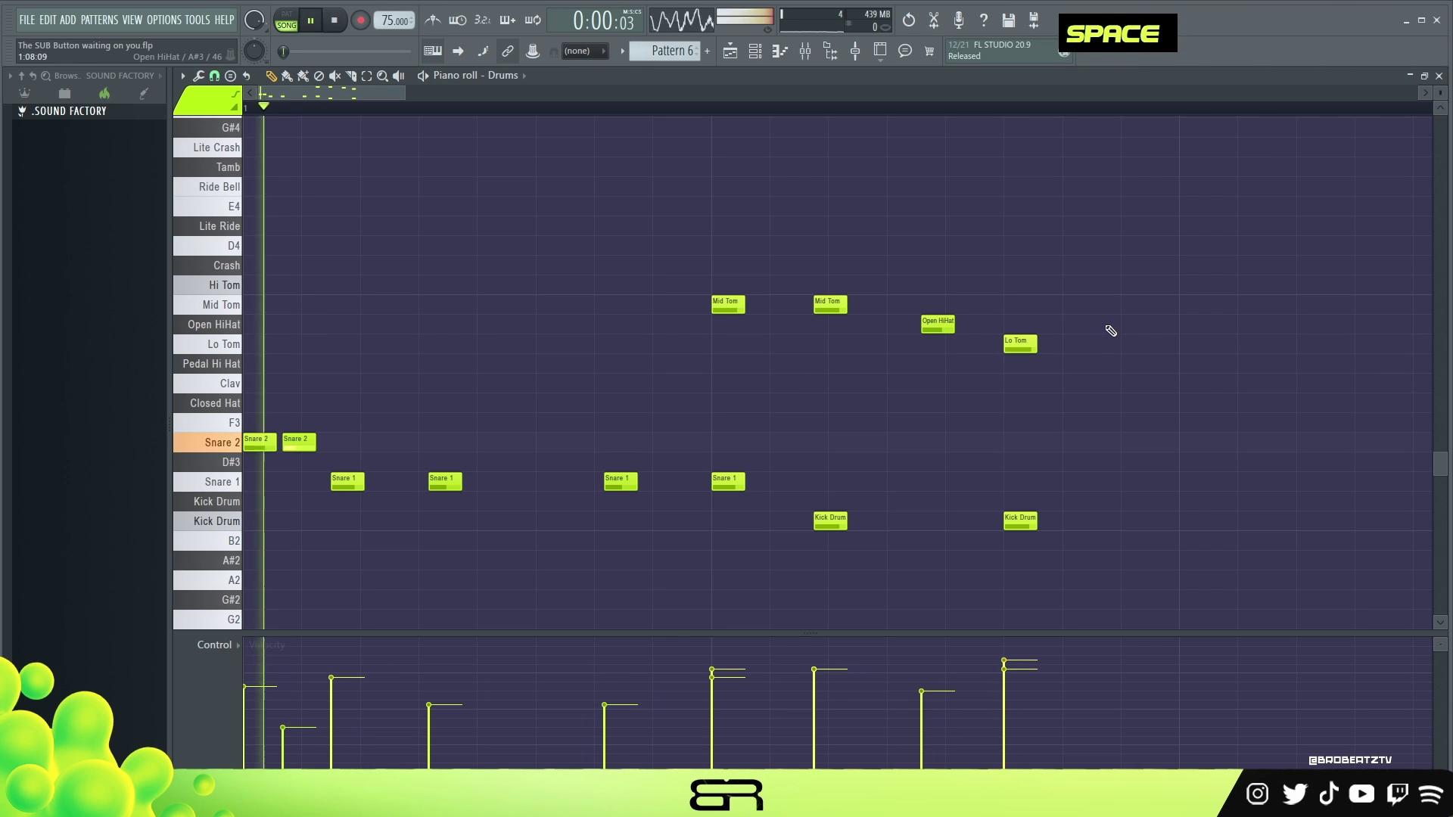
- Select the last seven fill notes and nudge them slightly earlier with Shift+scroll
key(space)
drag(1112, 569, 725, 263)
scroll(729, 257, down, 5)
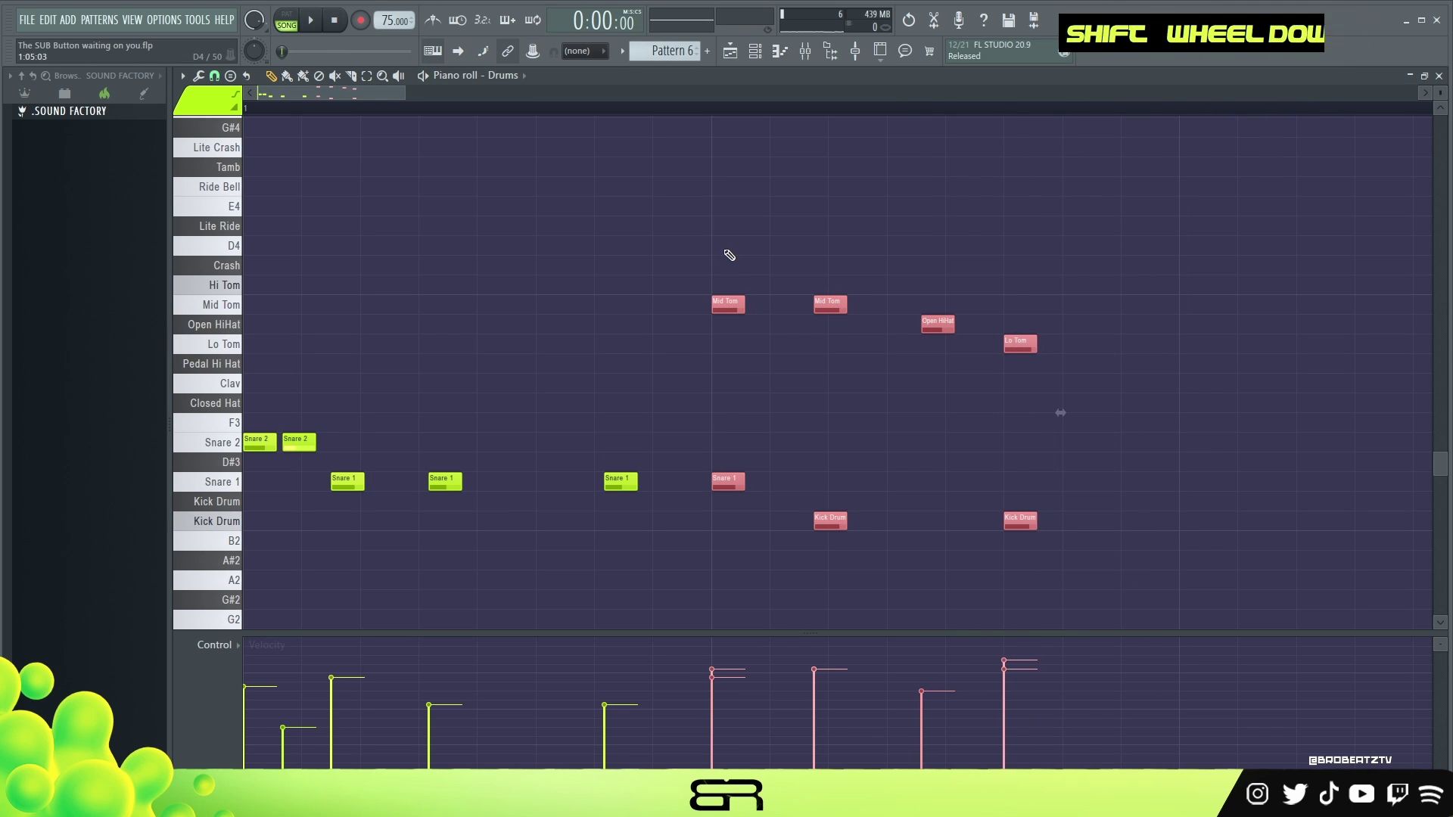
shift+scroll(731, 234, down, 3)
key(space)
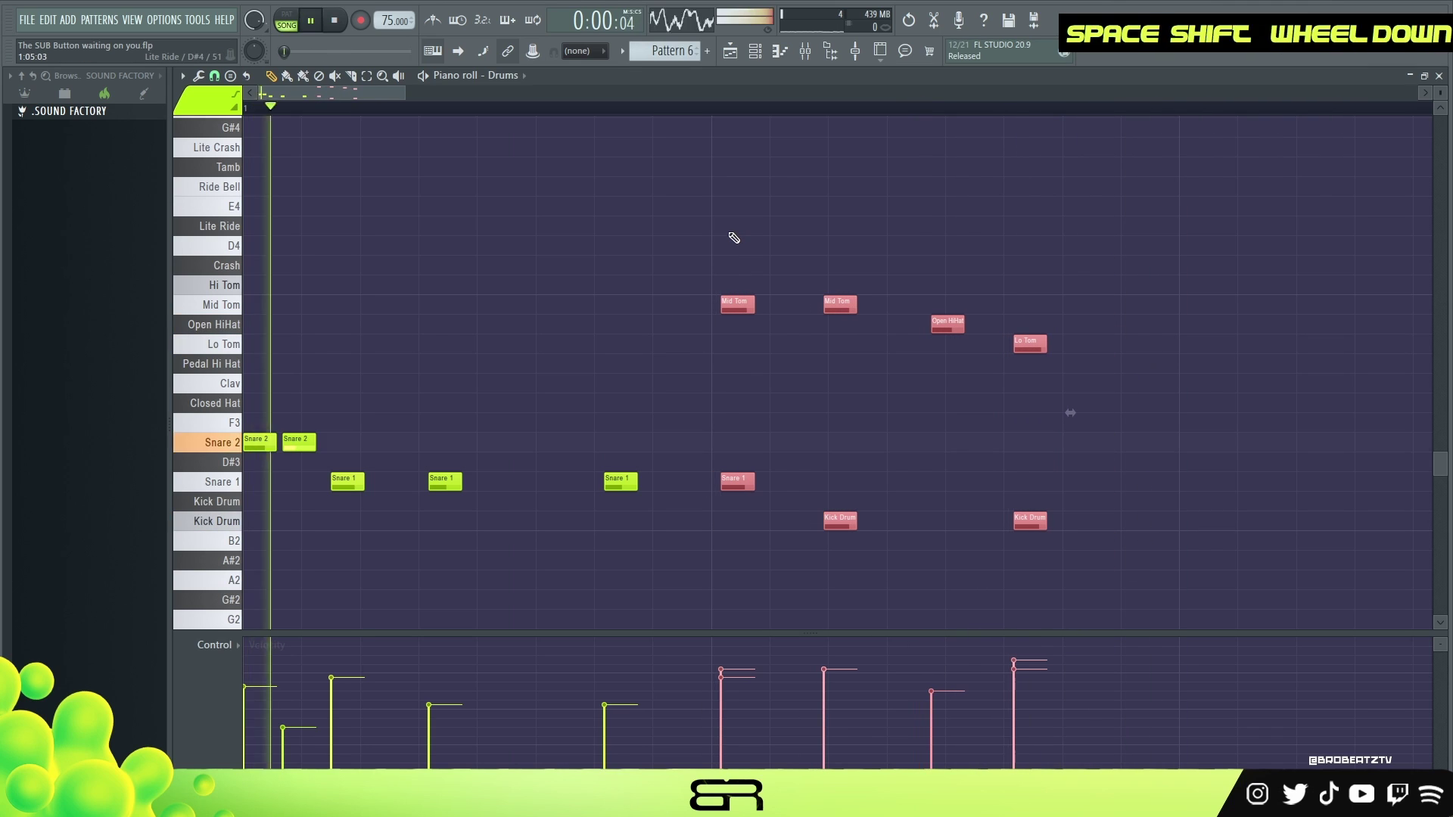
key(space)
key(space)
shift+scroll(747, 237, up, 2)
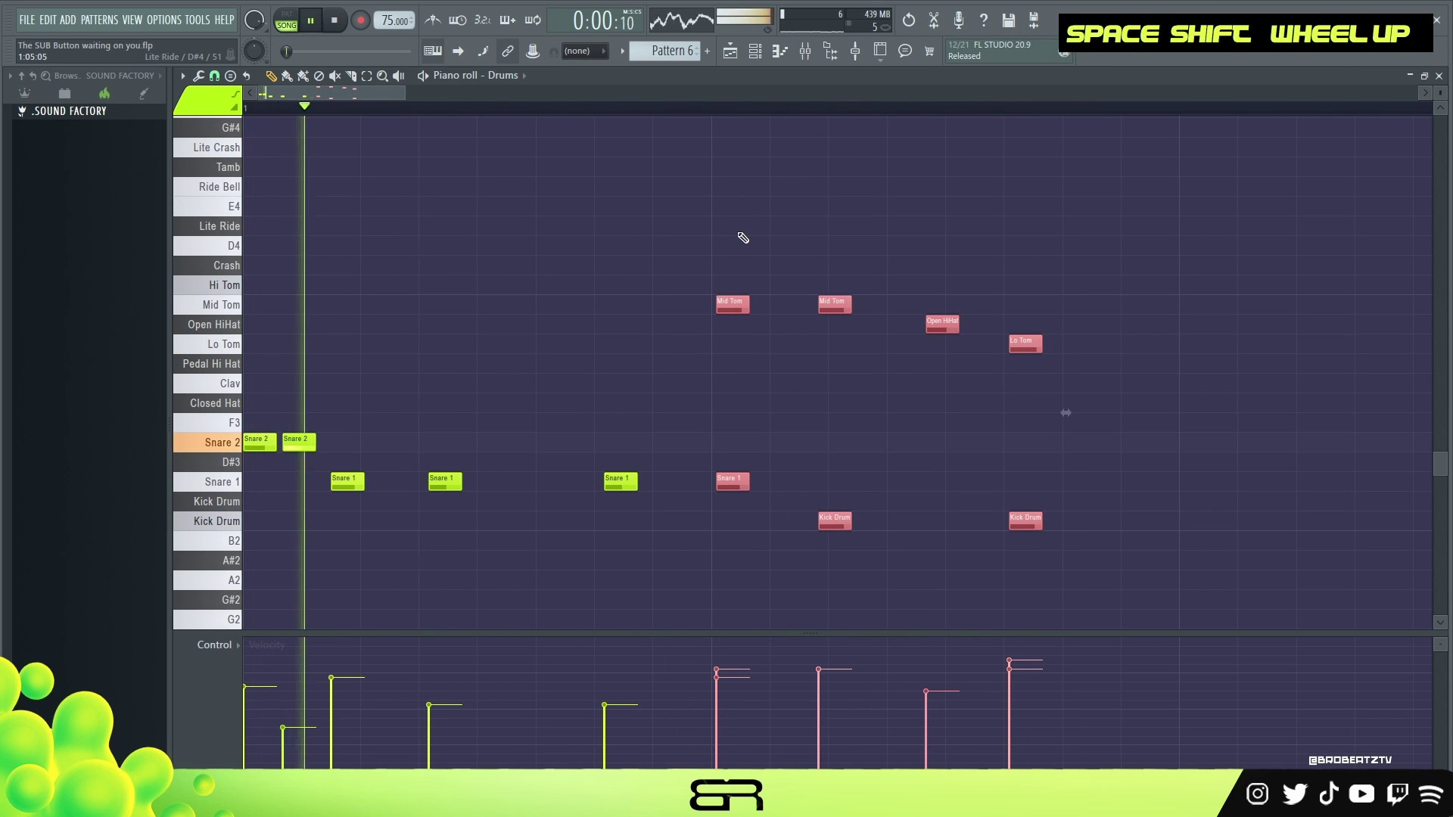
right_click(814, 227)
key(space)
key(space)
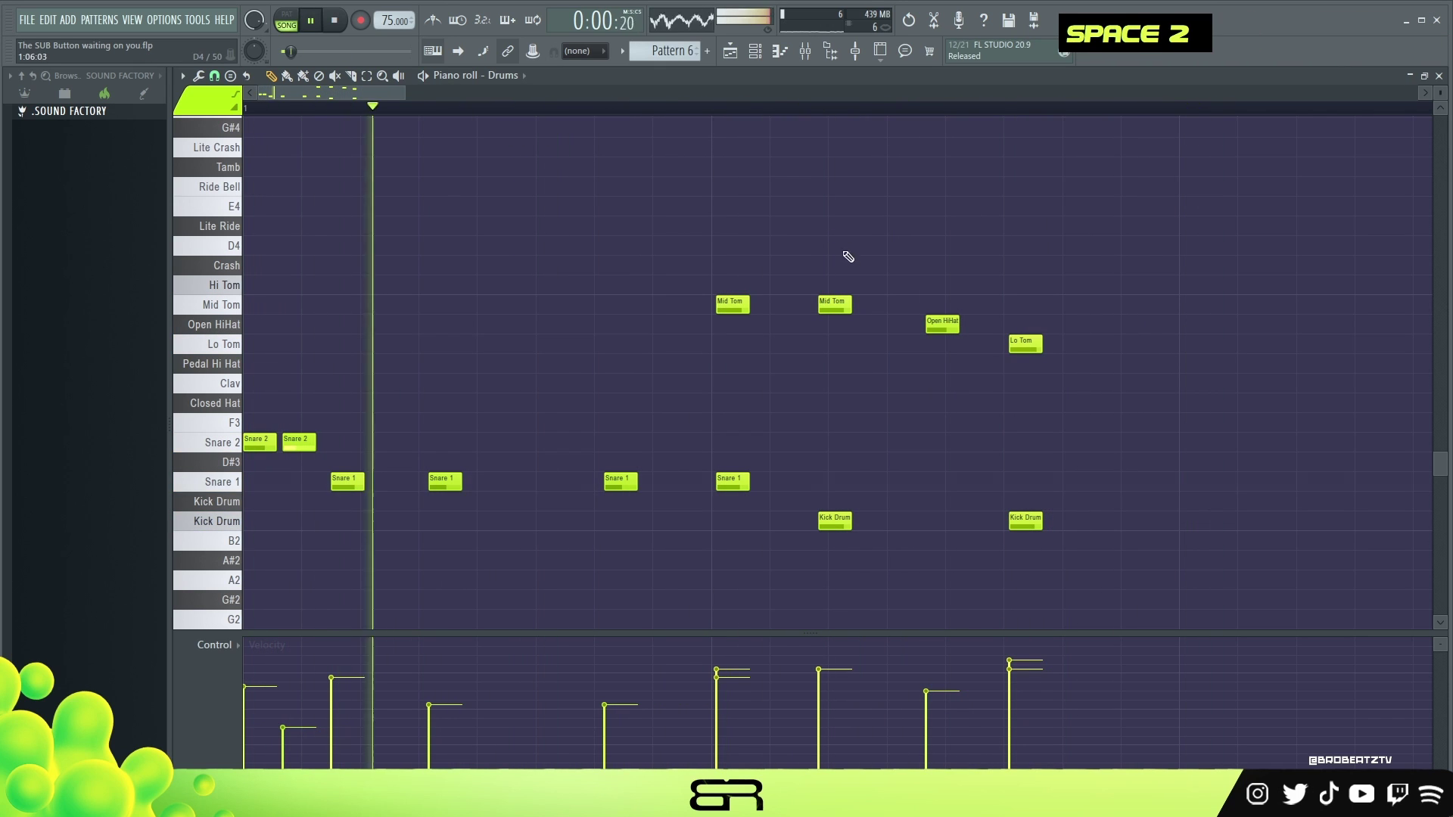
key(space)
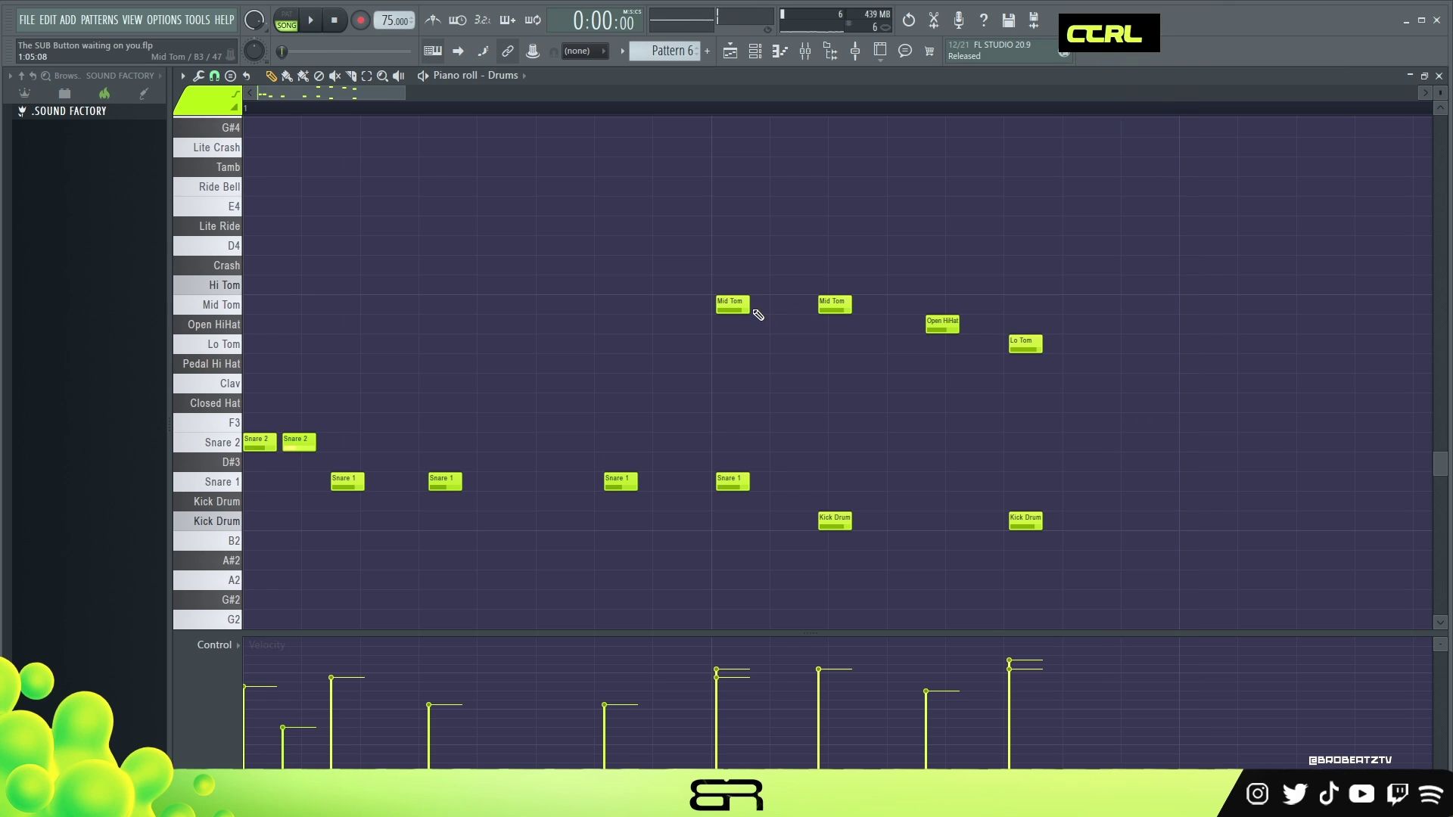
- Replay the adjusted fill and review the drum note selections
key(space)
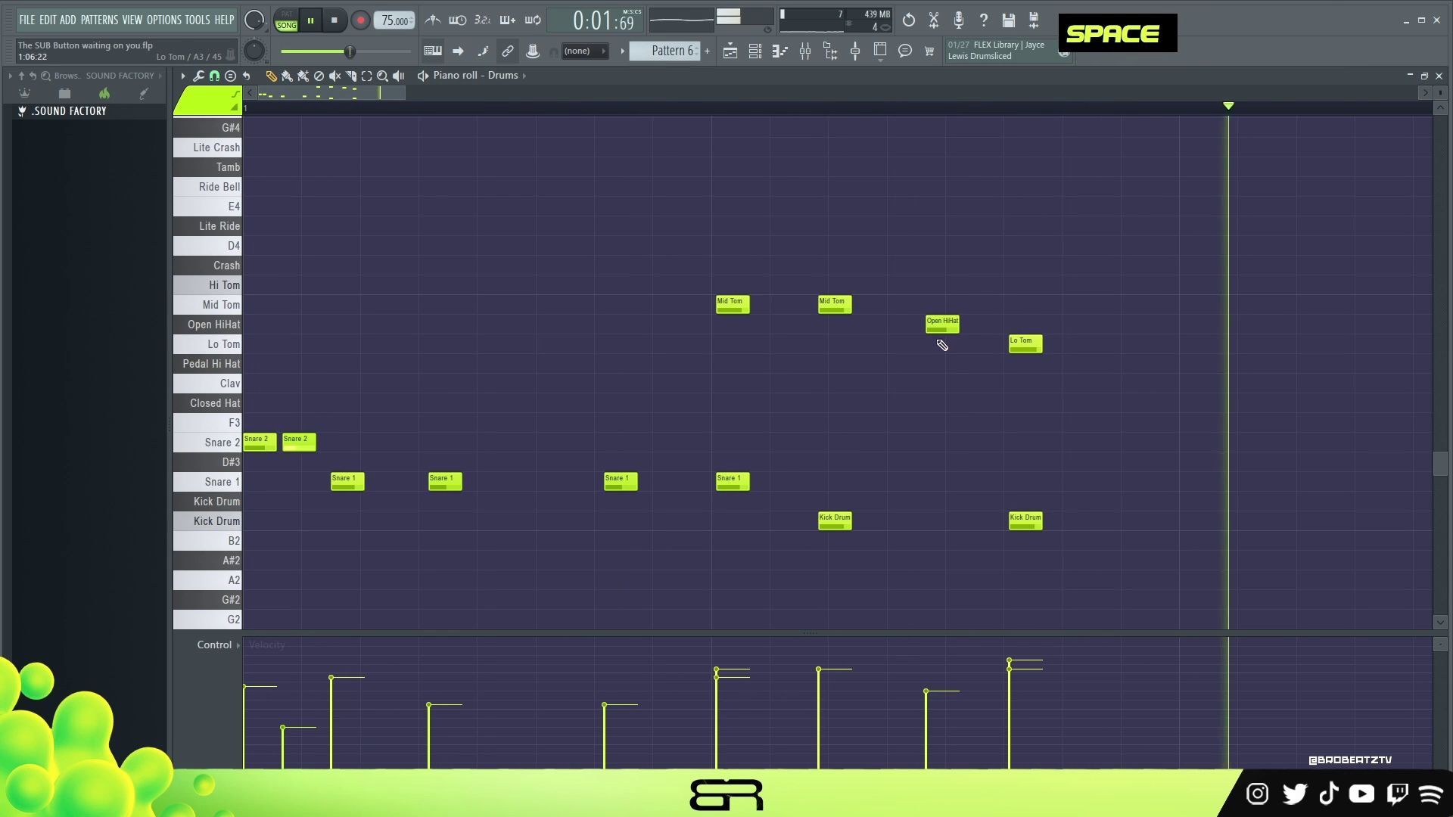
key(space)
drag(1134, 246, 31, 597)
right_click(523, 297)
drag(1067, 225, 113, 519)
right_click(497, 281)
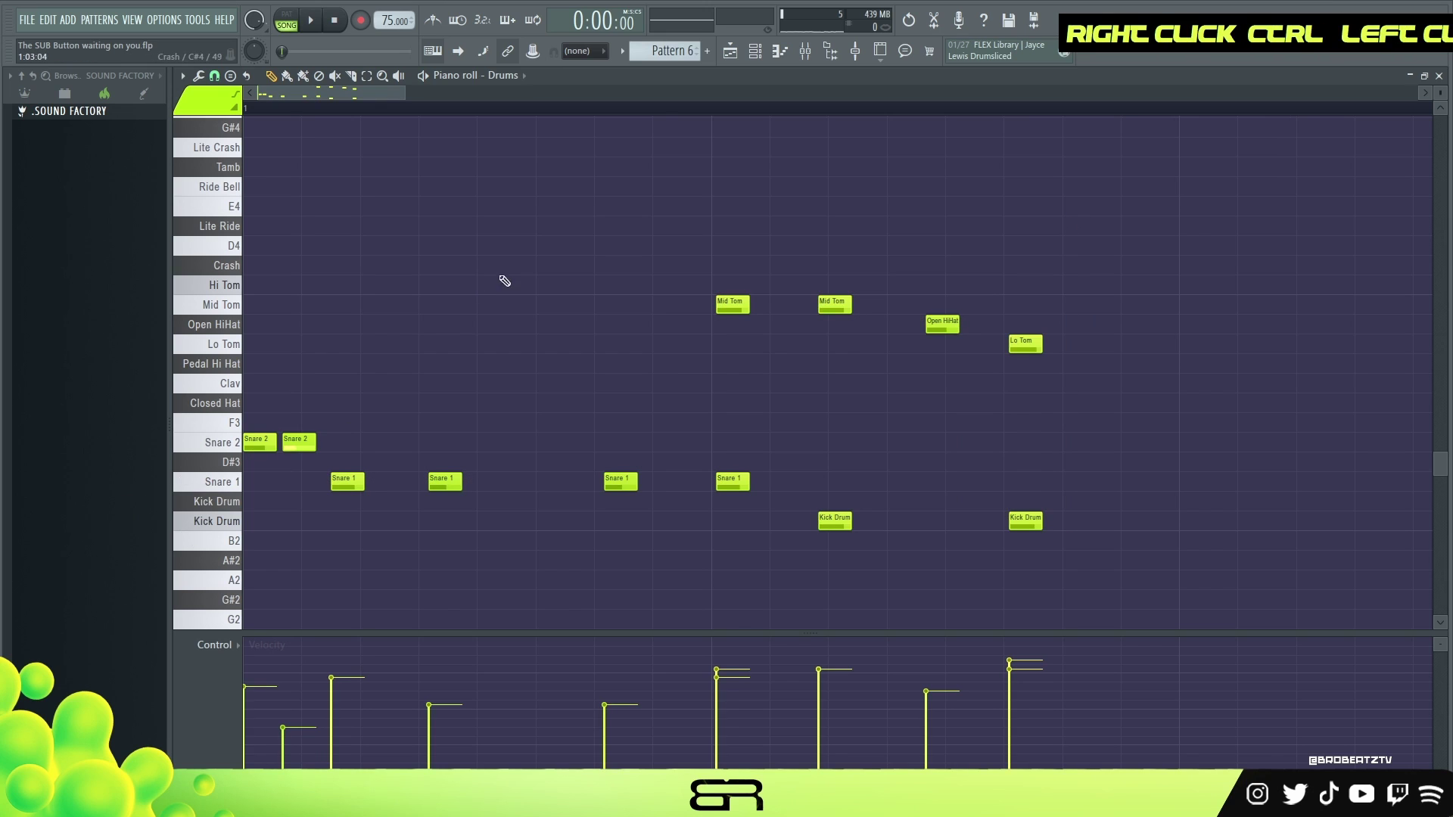
click(731, 53)
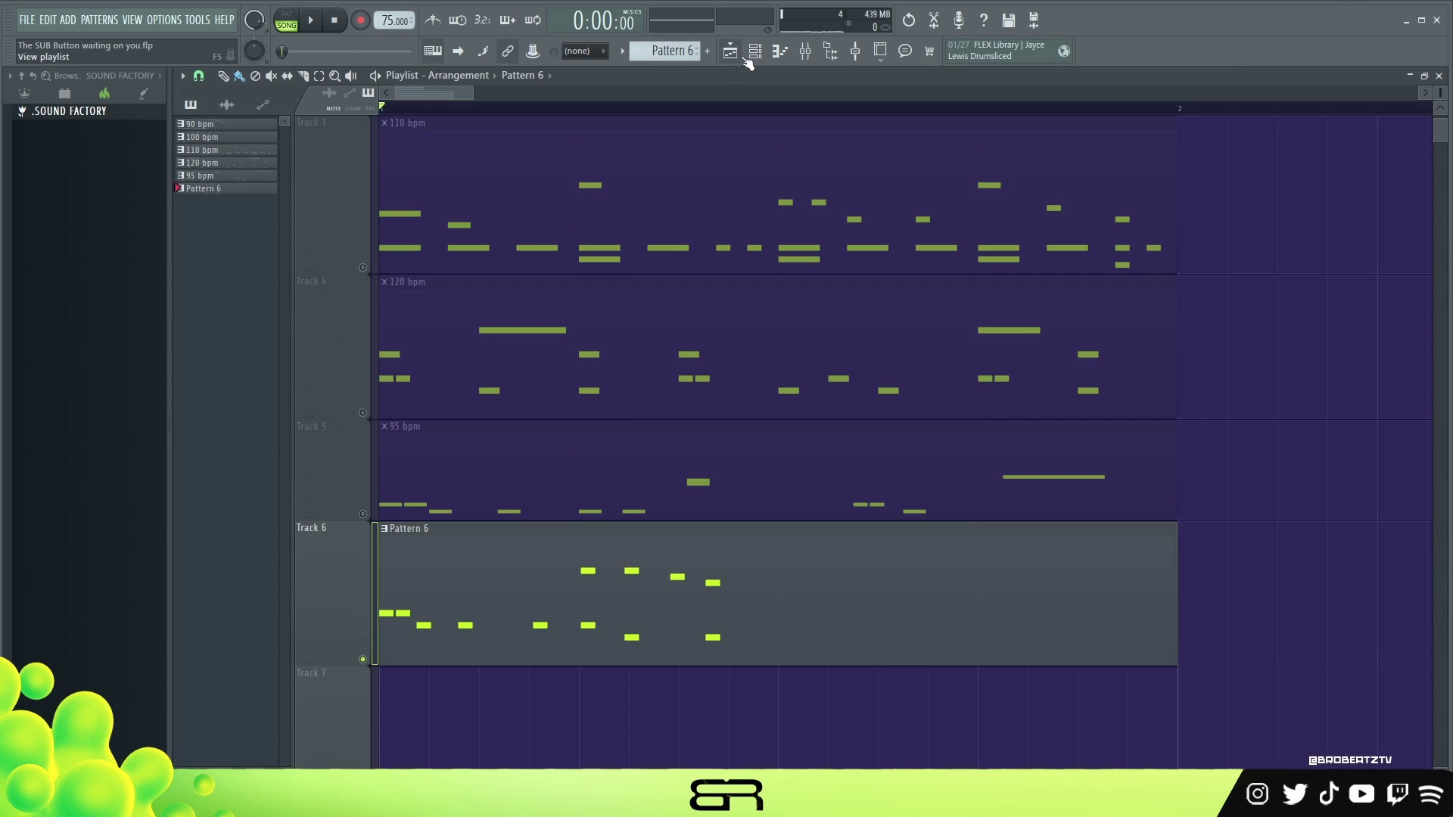
- Rename Pattern 6 to '75 bpm' and trim its Track 6 clip to half length
right_click(210, 188)
click(280, 264)
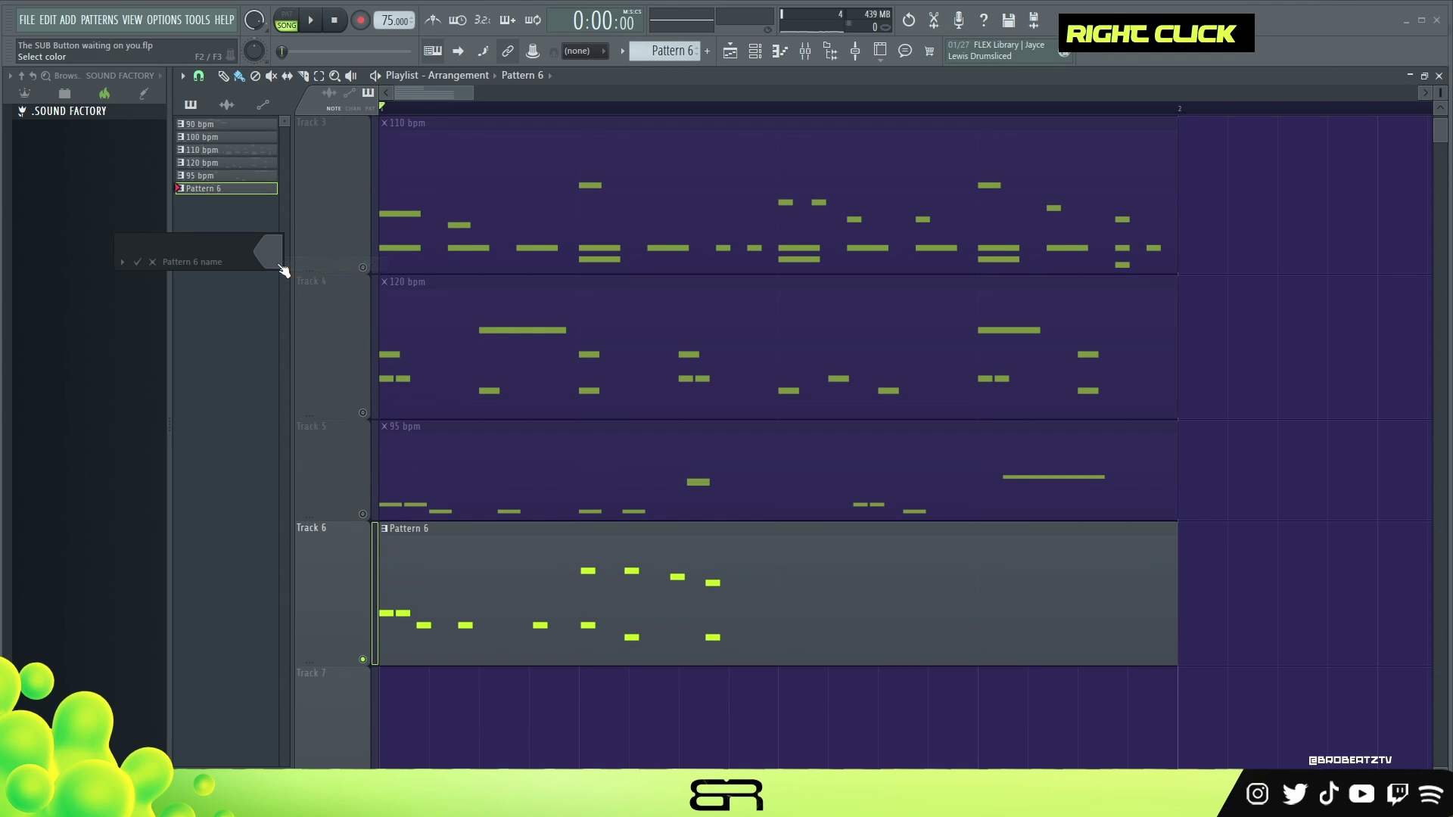
text(75 bpm)
key(Return)
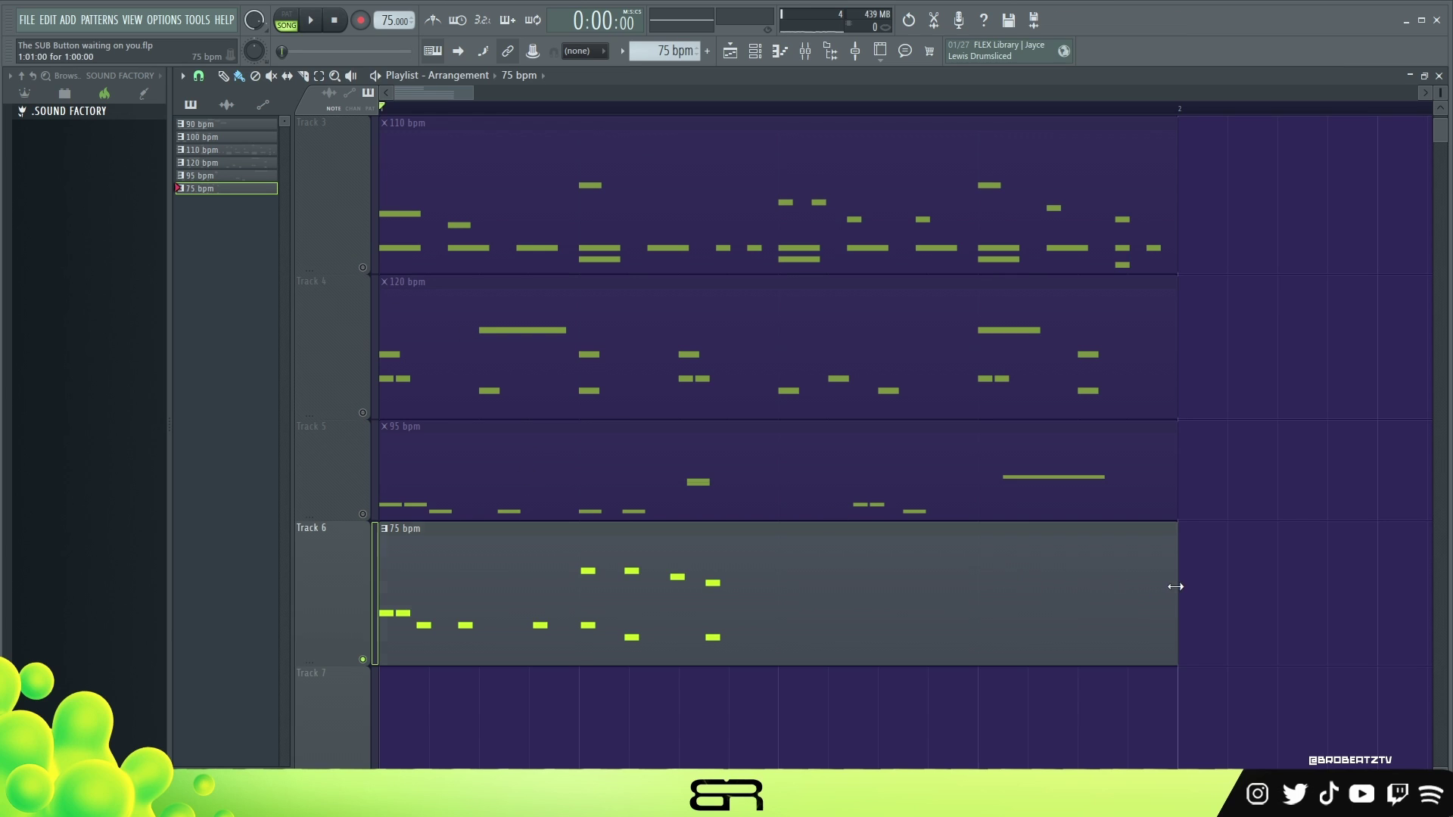
drag(1175, 587, 756, 604)
key(space)
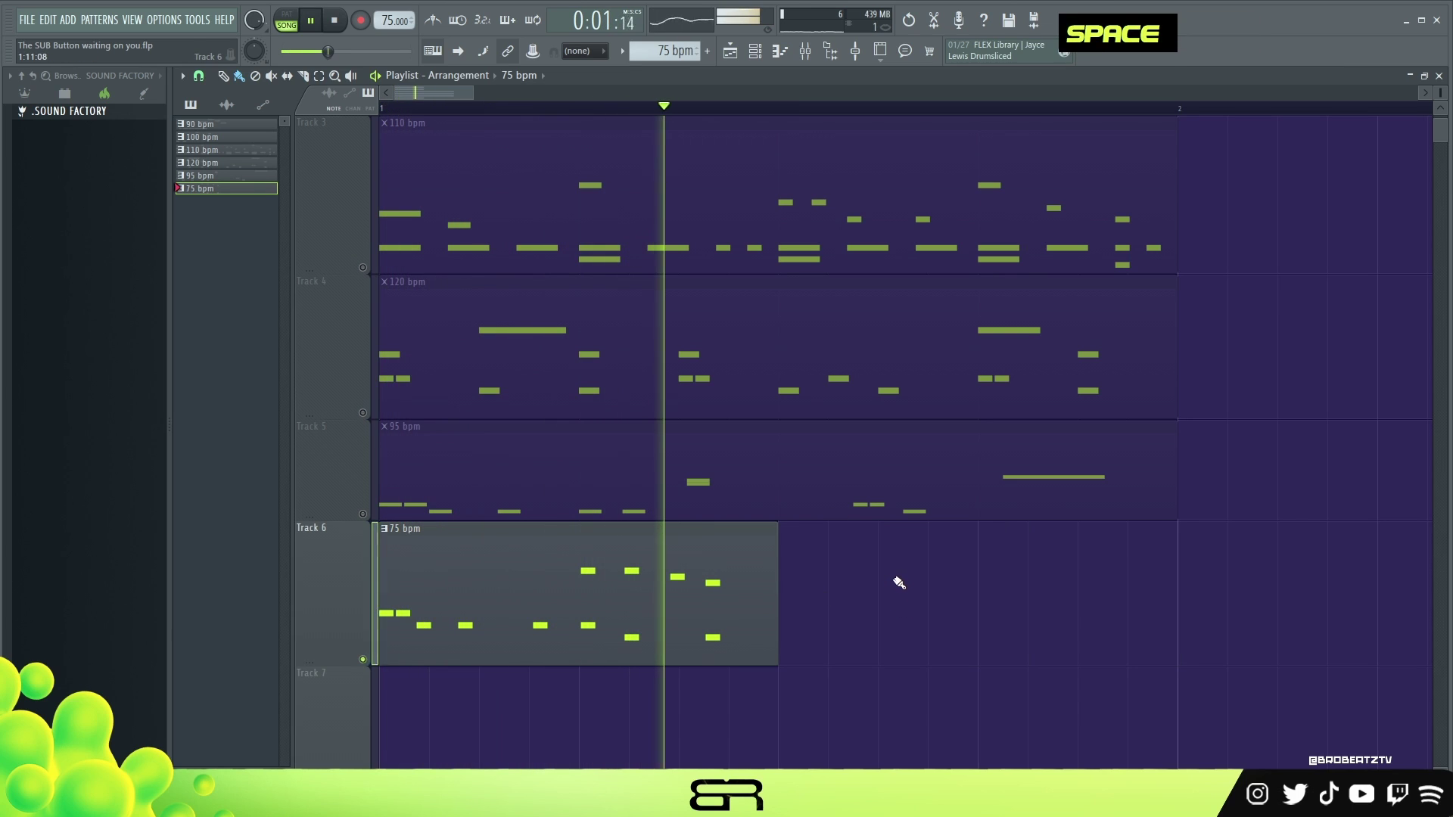
- Solo and play the 95 bpm fill on Track 5 and the 120 bpm fill on Track 4
key(space)
right_click(357, 391)
click(333, 338)
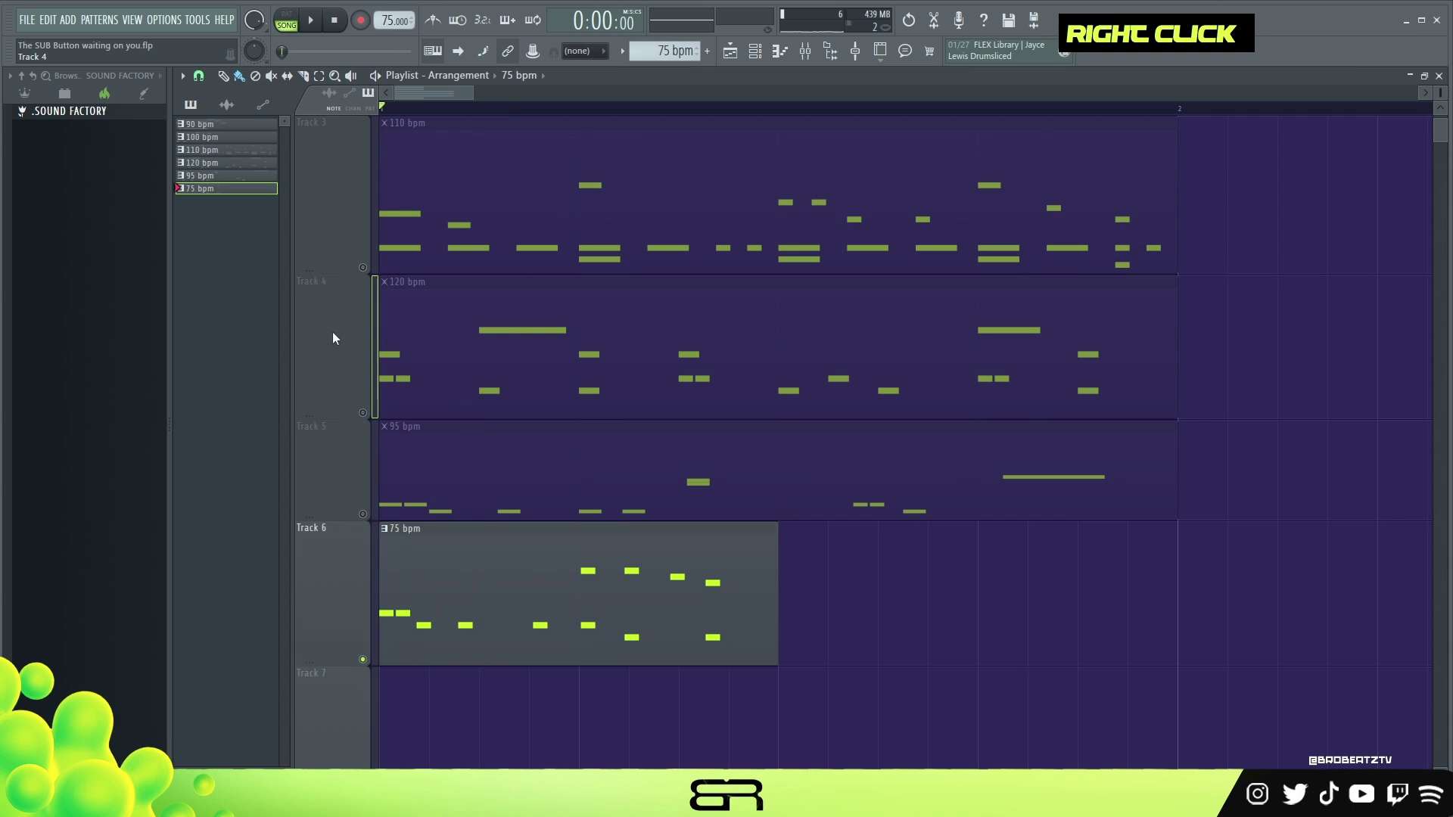
click(368, 502)
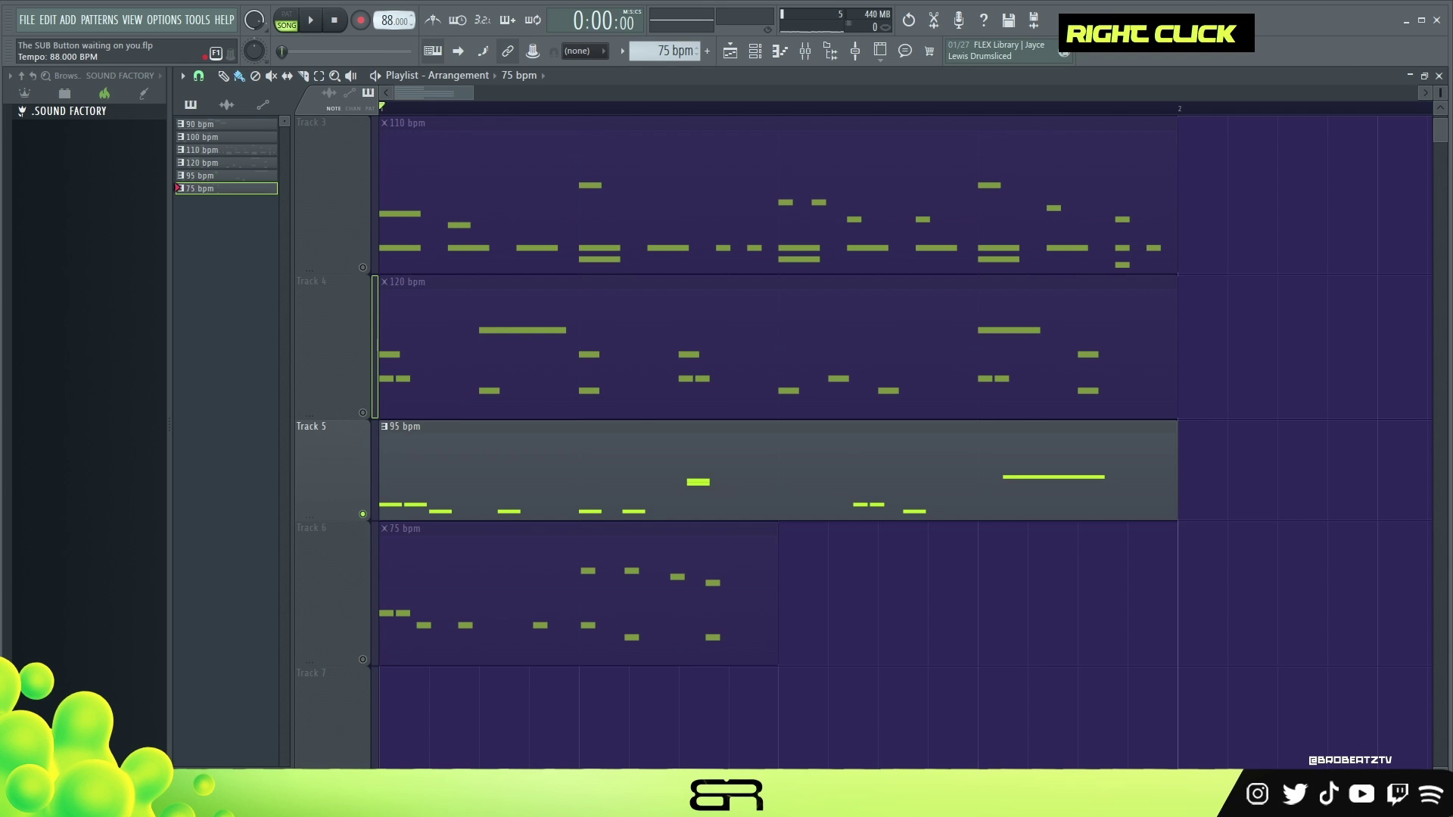
key(space)
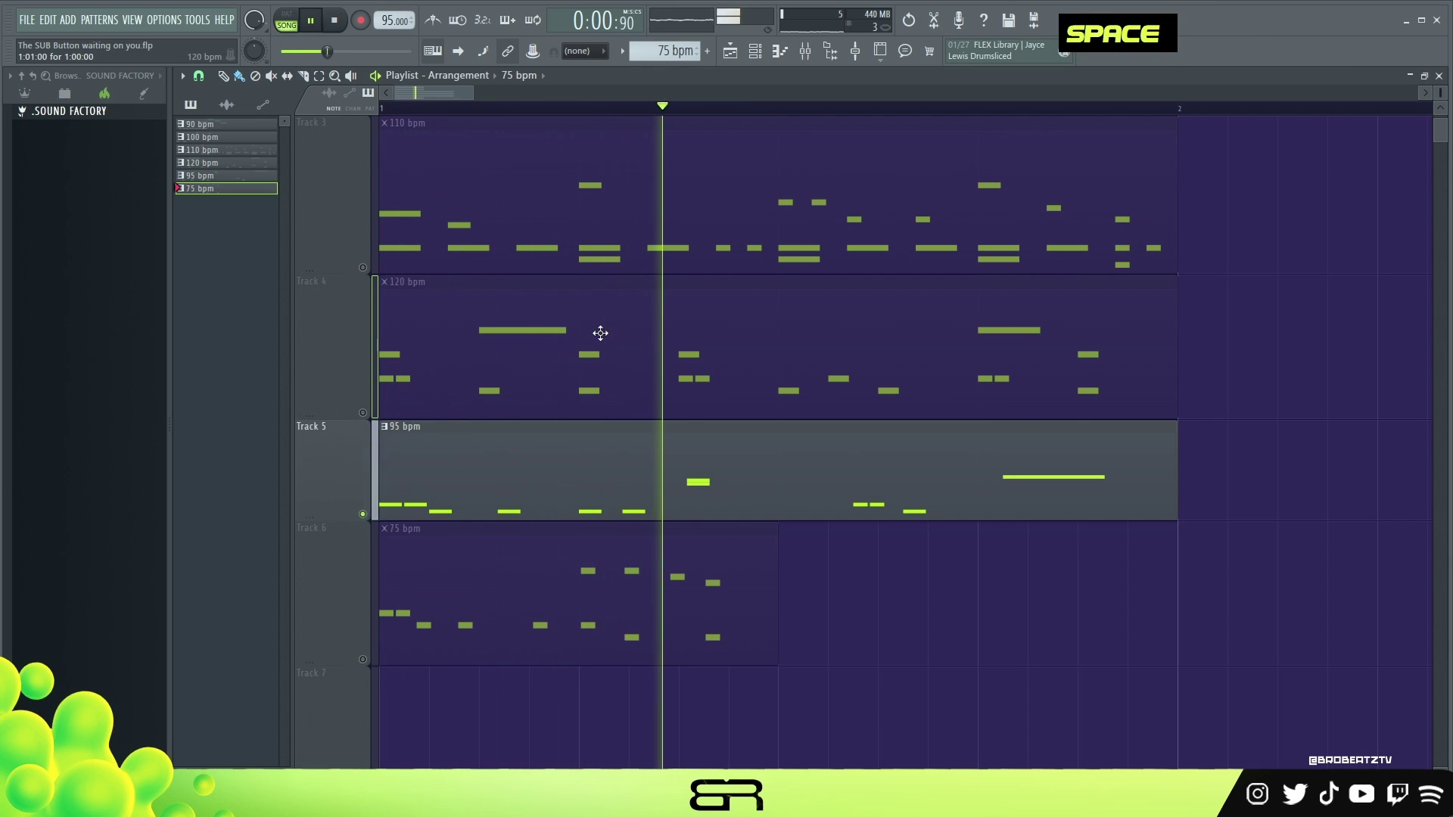
key(space)
key(space)
key(space)
right_click(364, 414)
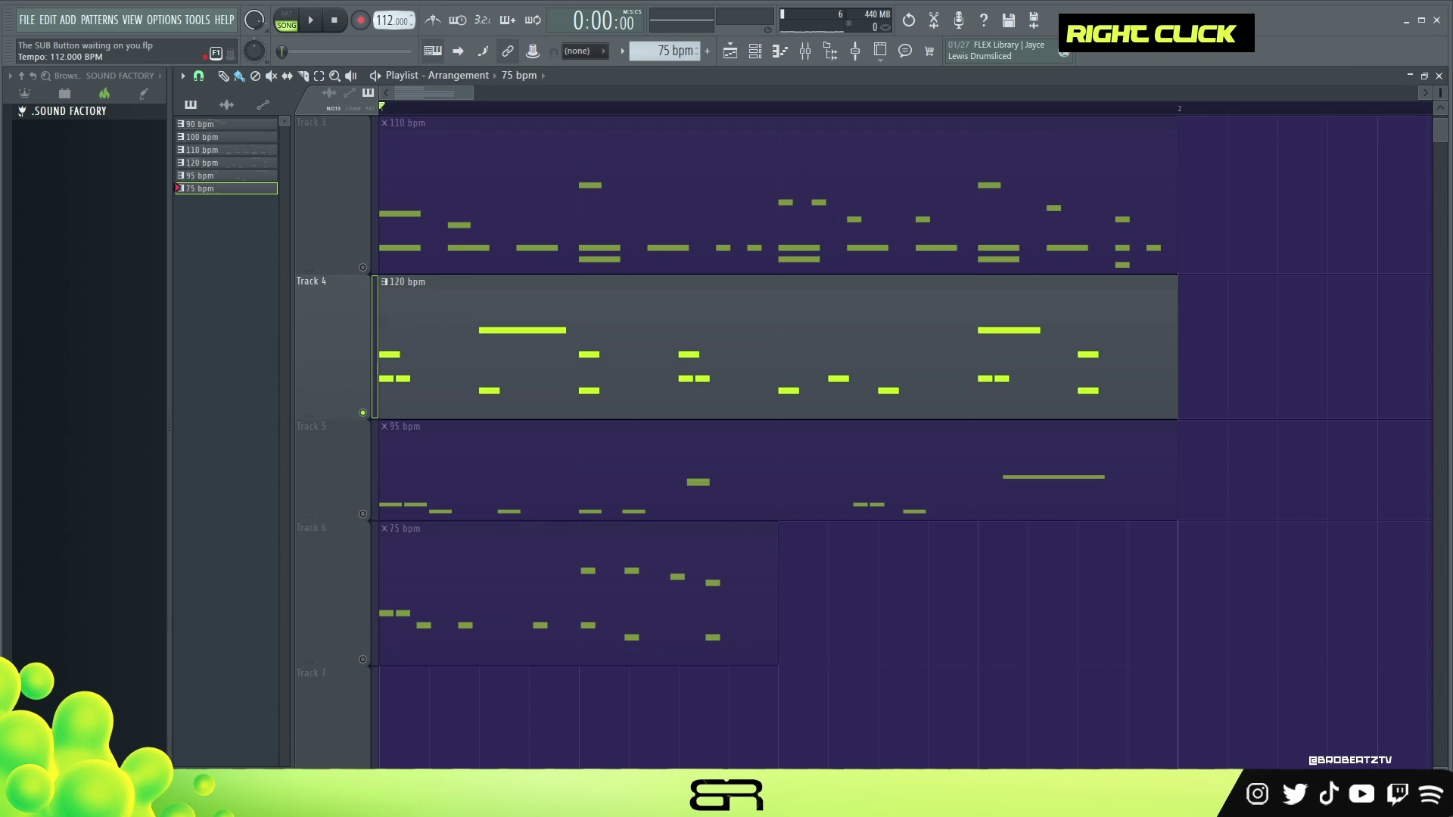
scroll(379, 22, up, 2)
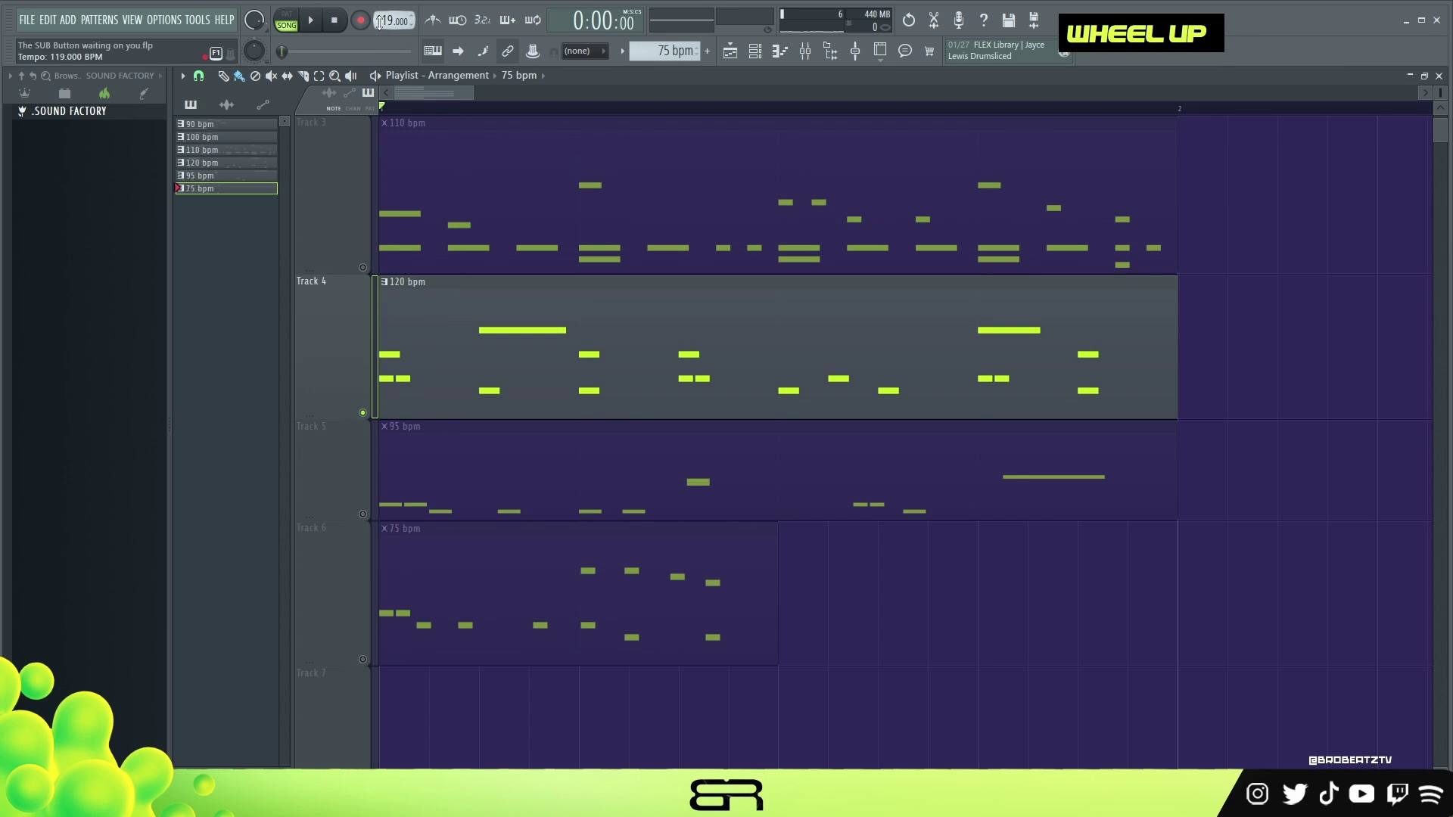
key(space)
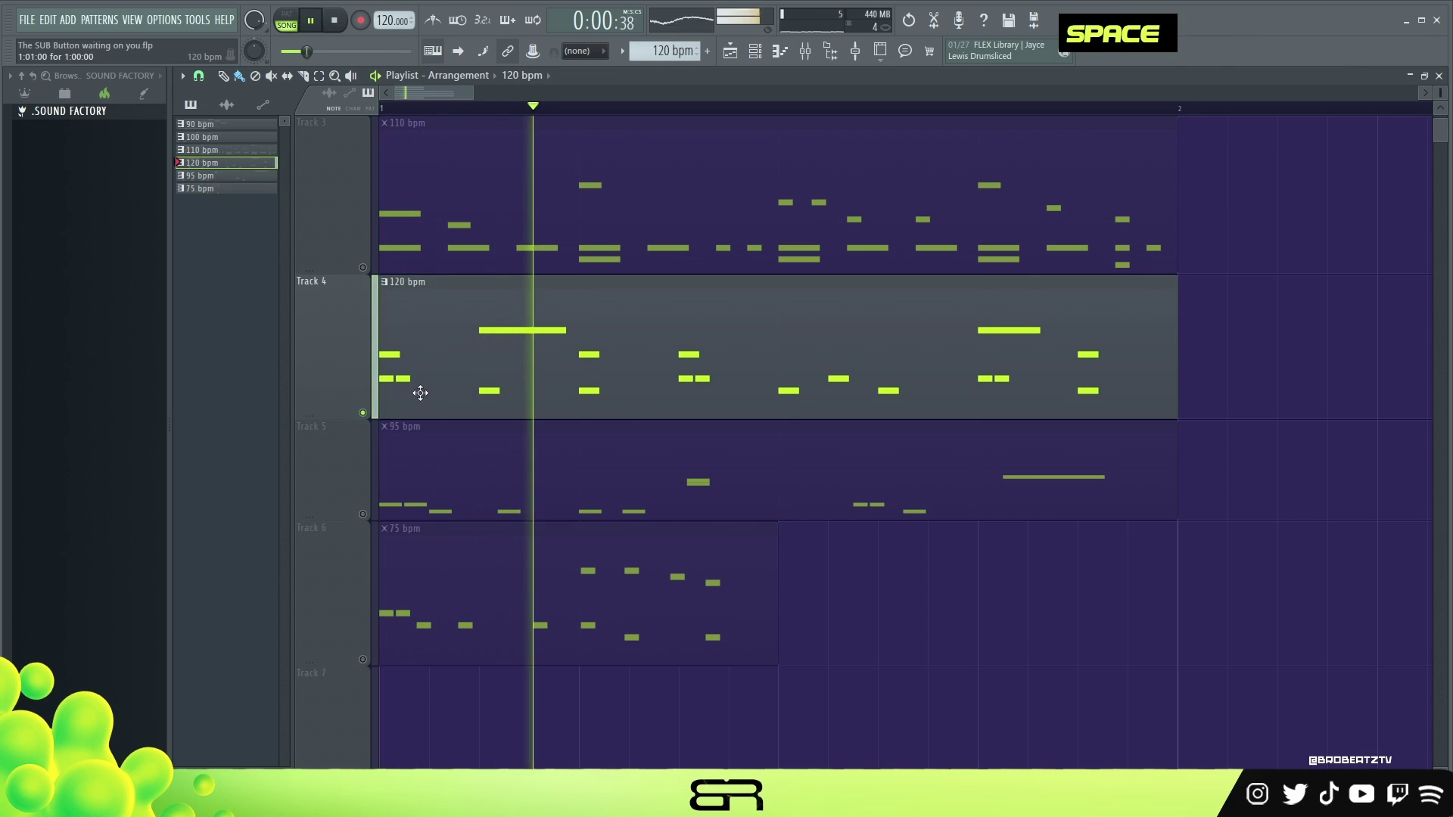
scroll(445, 392, up, 2)
key(space)
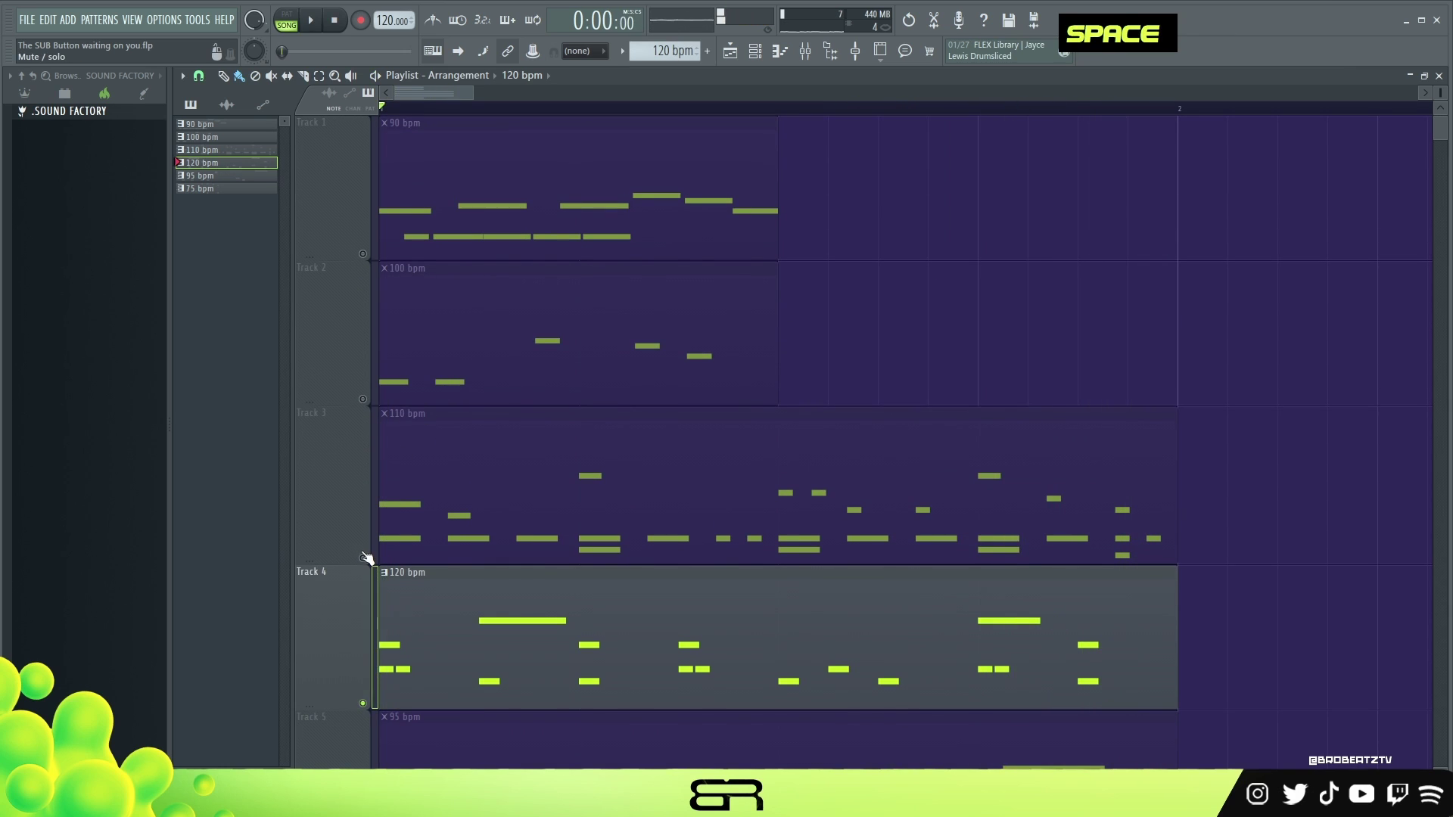
- Solo and play the 110, 100 and 90 bpm fills on Tracks 3, 2 and 1
right_click(363, 558)
key(space)
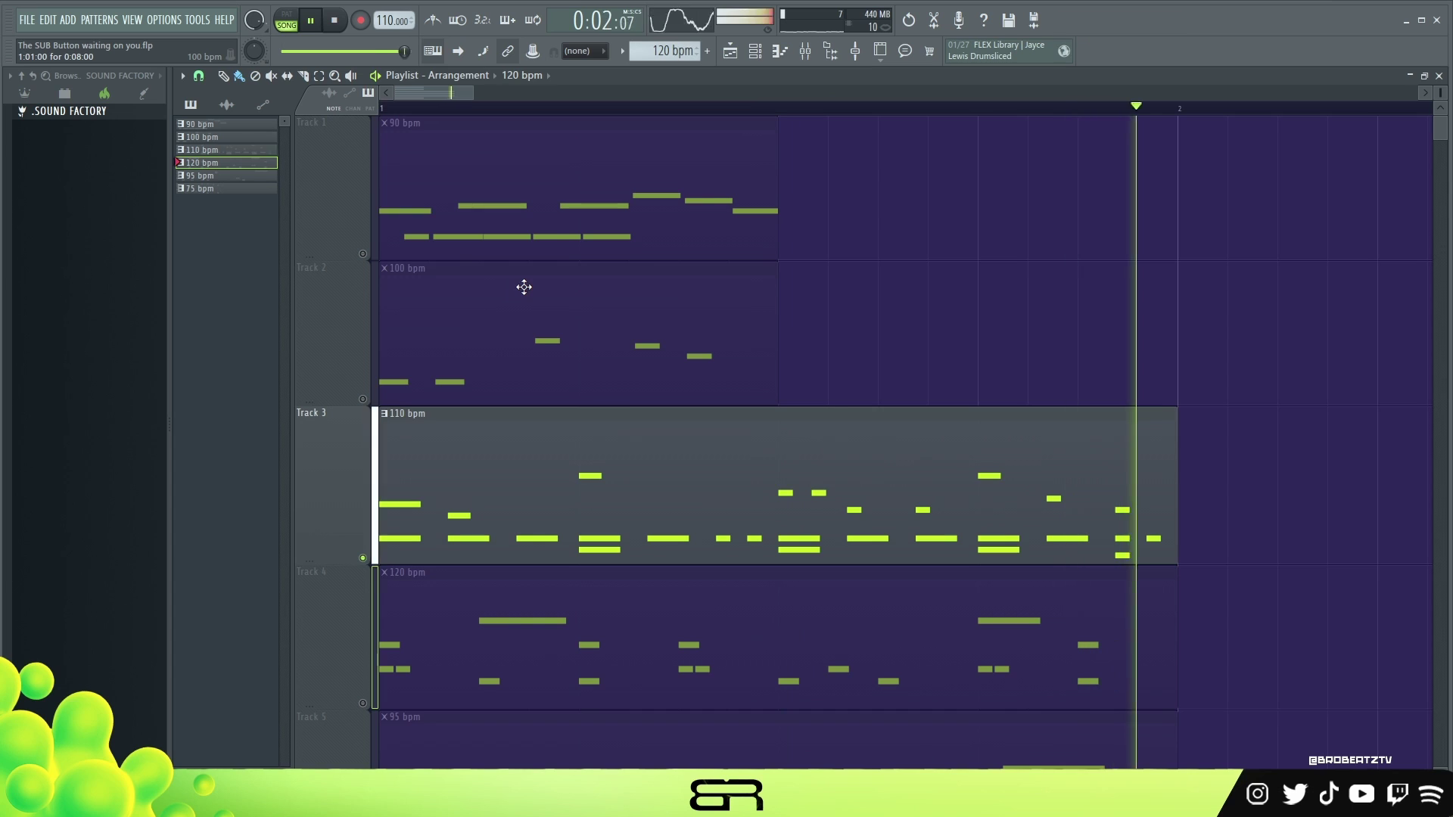
key(space)
right_click(364, 398)
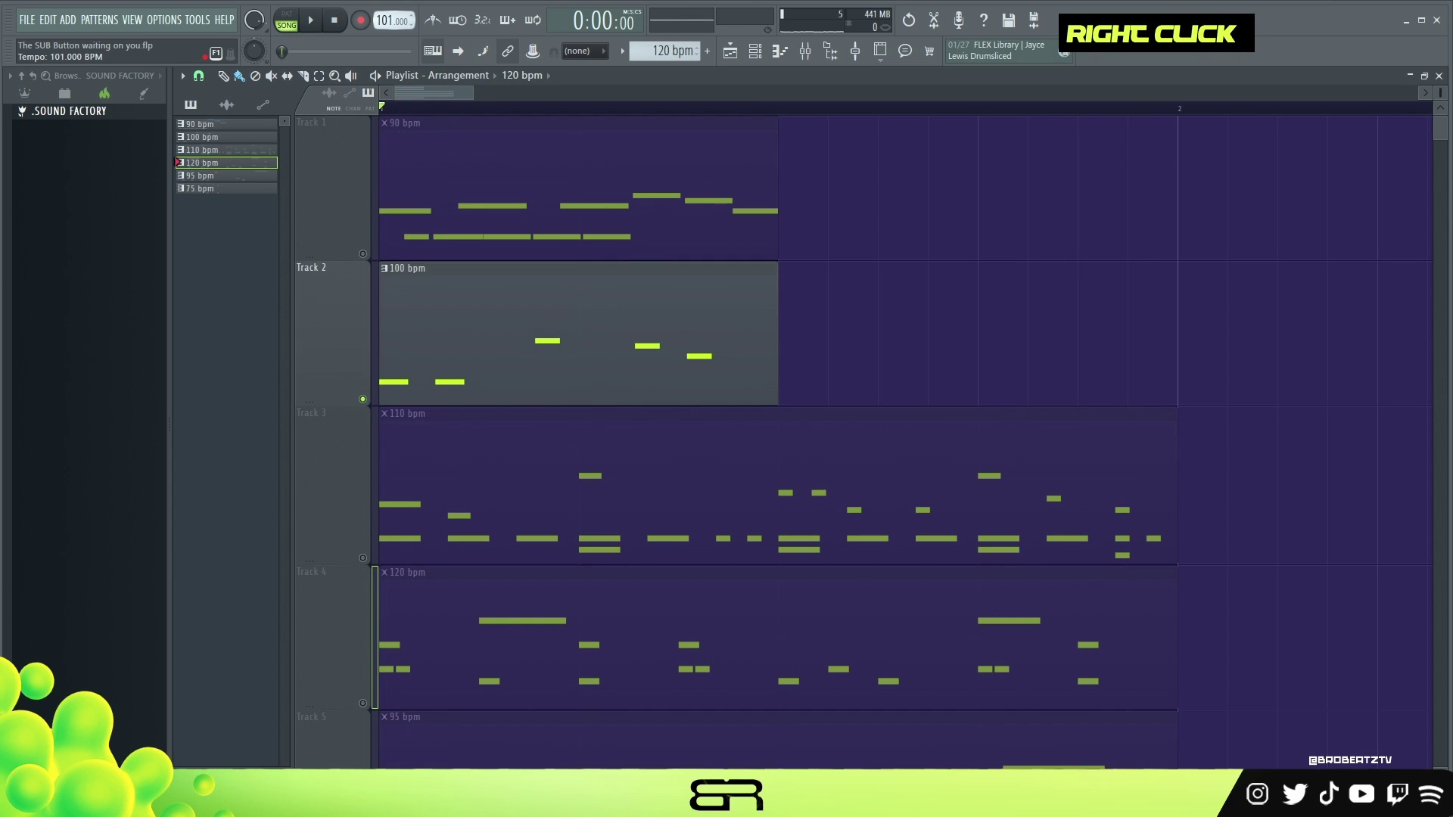
key(space)
key(space)
right_click(362, 253)
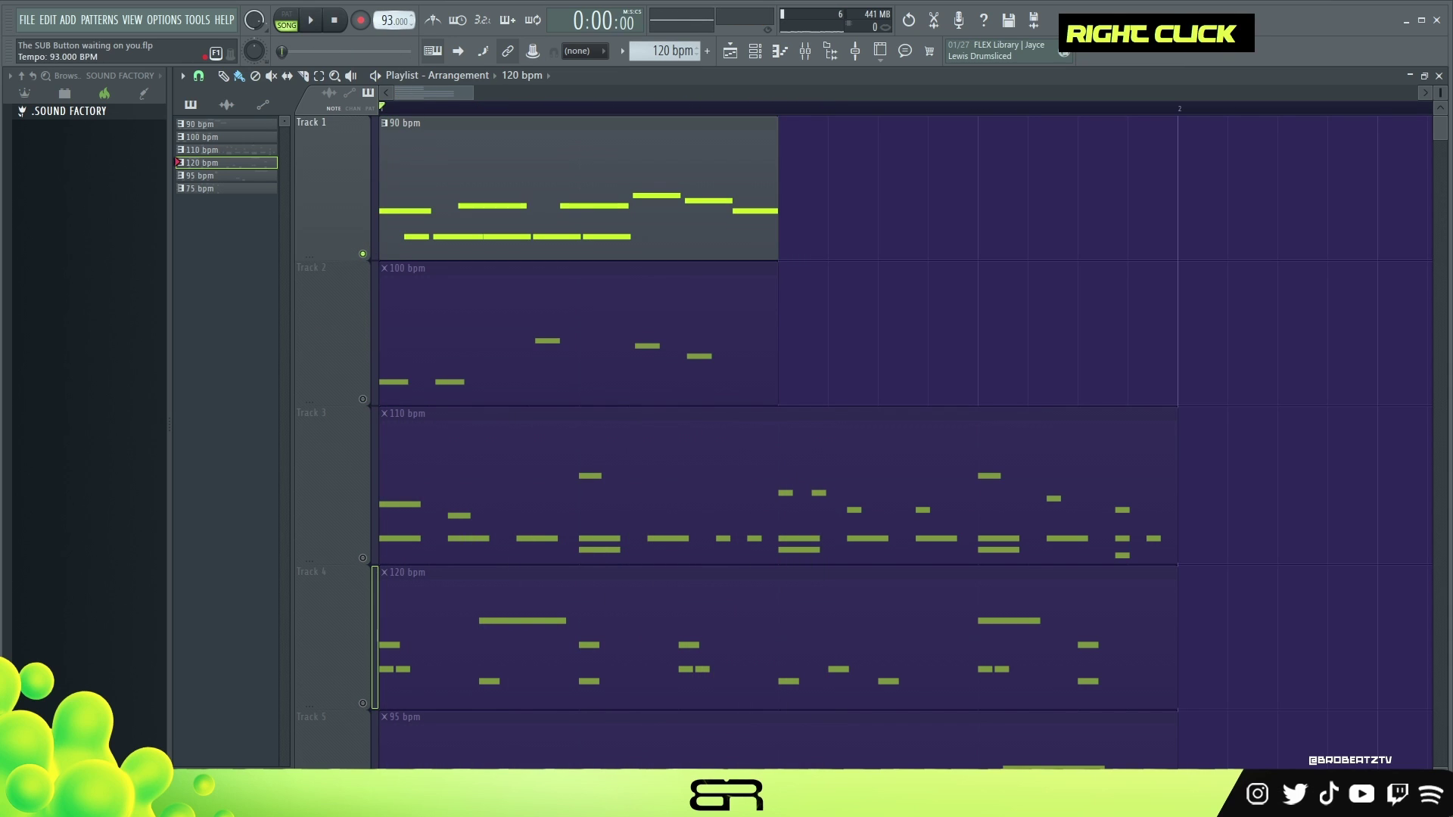
key(space)
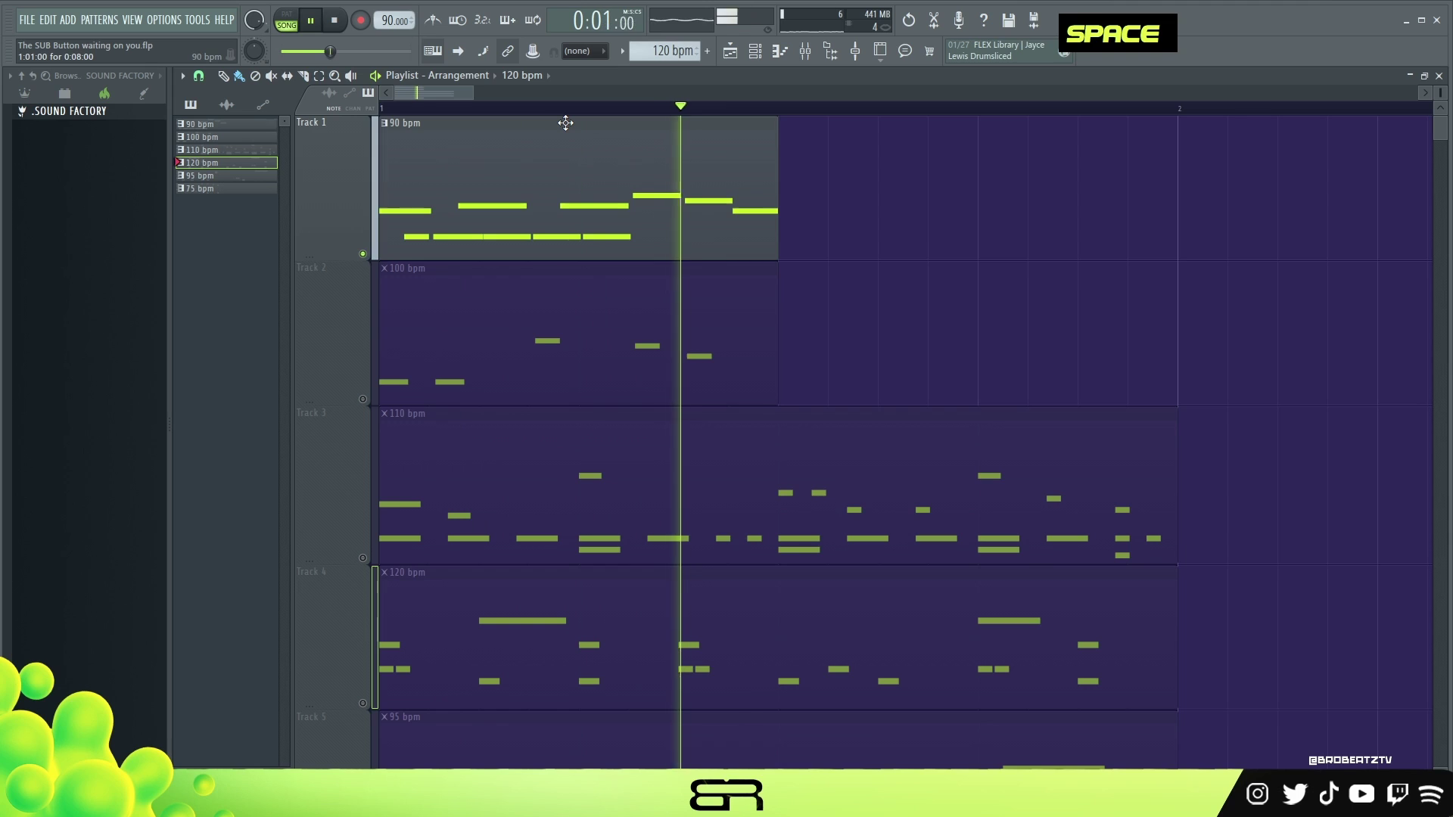
key(space)
key(space)
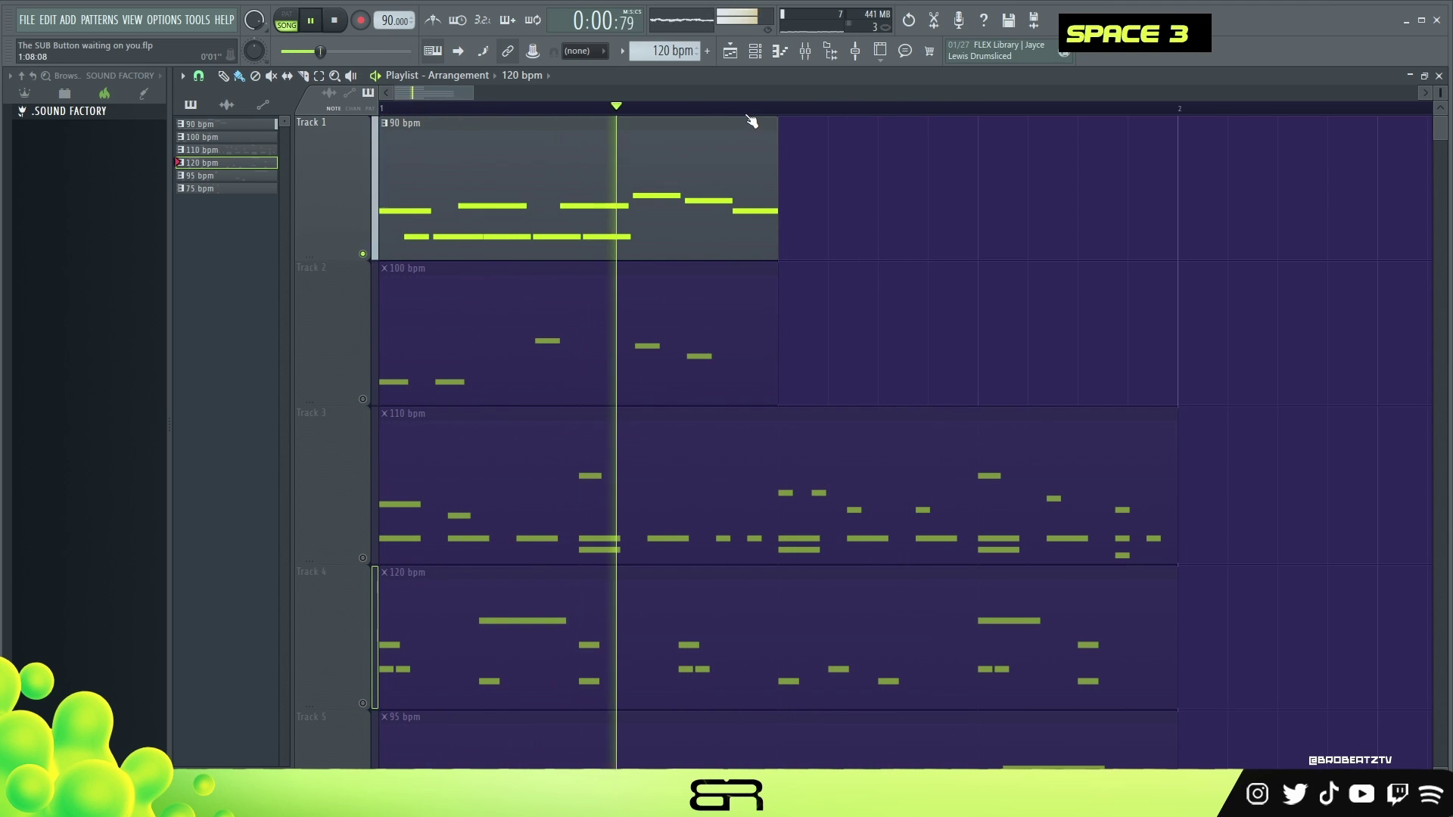
key(space)
right_click(921, 215)
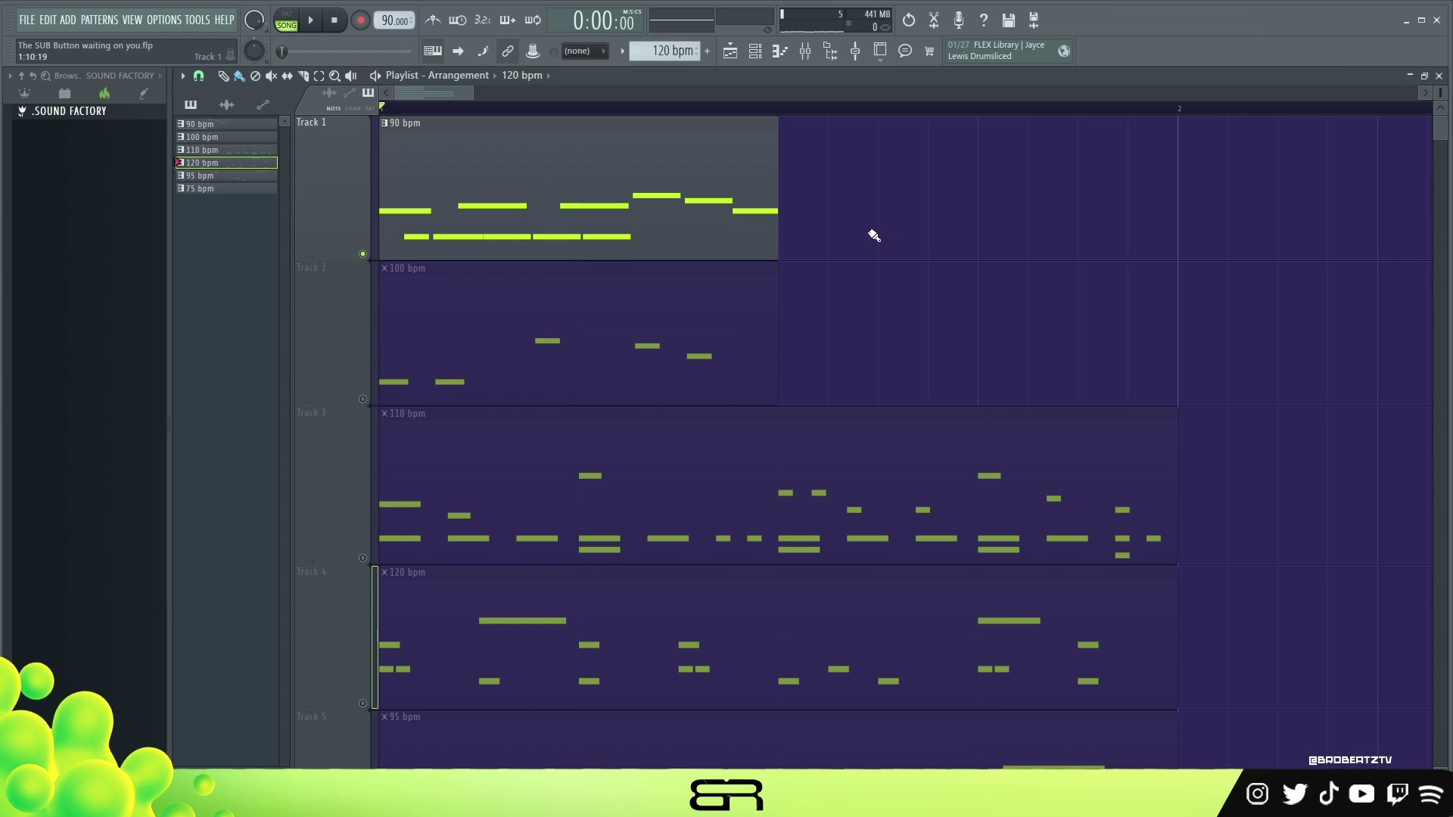
- Show the Mixer, select the Drum mix track, and briefly open its RC-20 Retro Color effect
click(807, 63)
drag(1077, 236, 721, 228)
click(874, 260)
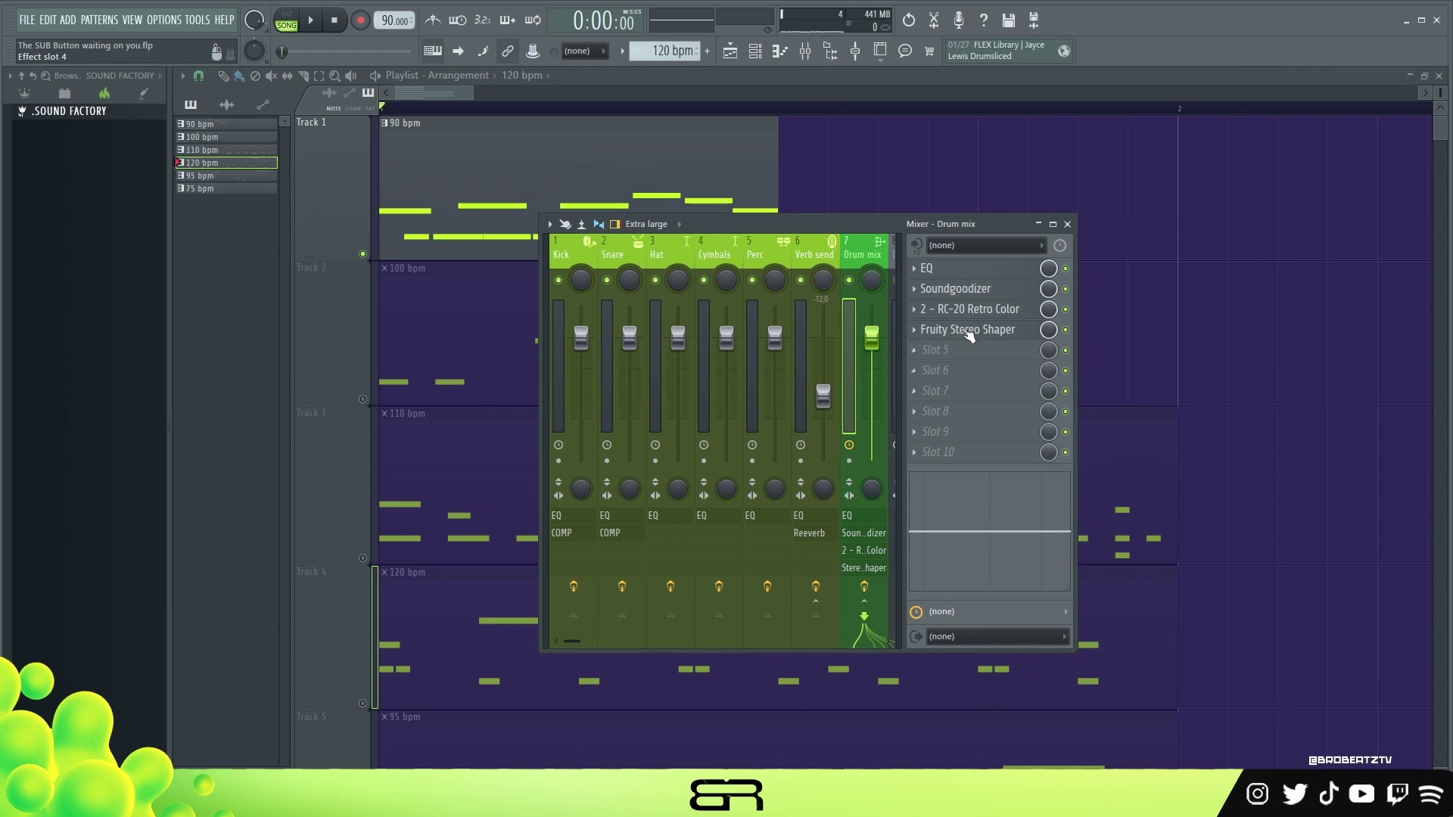
click(976, 309)
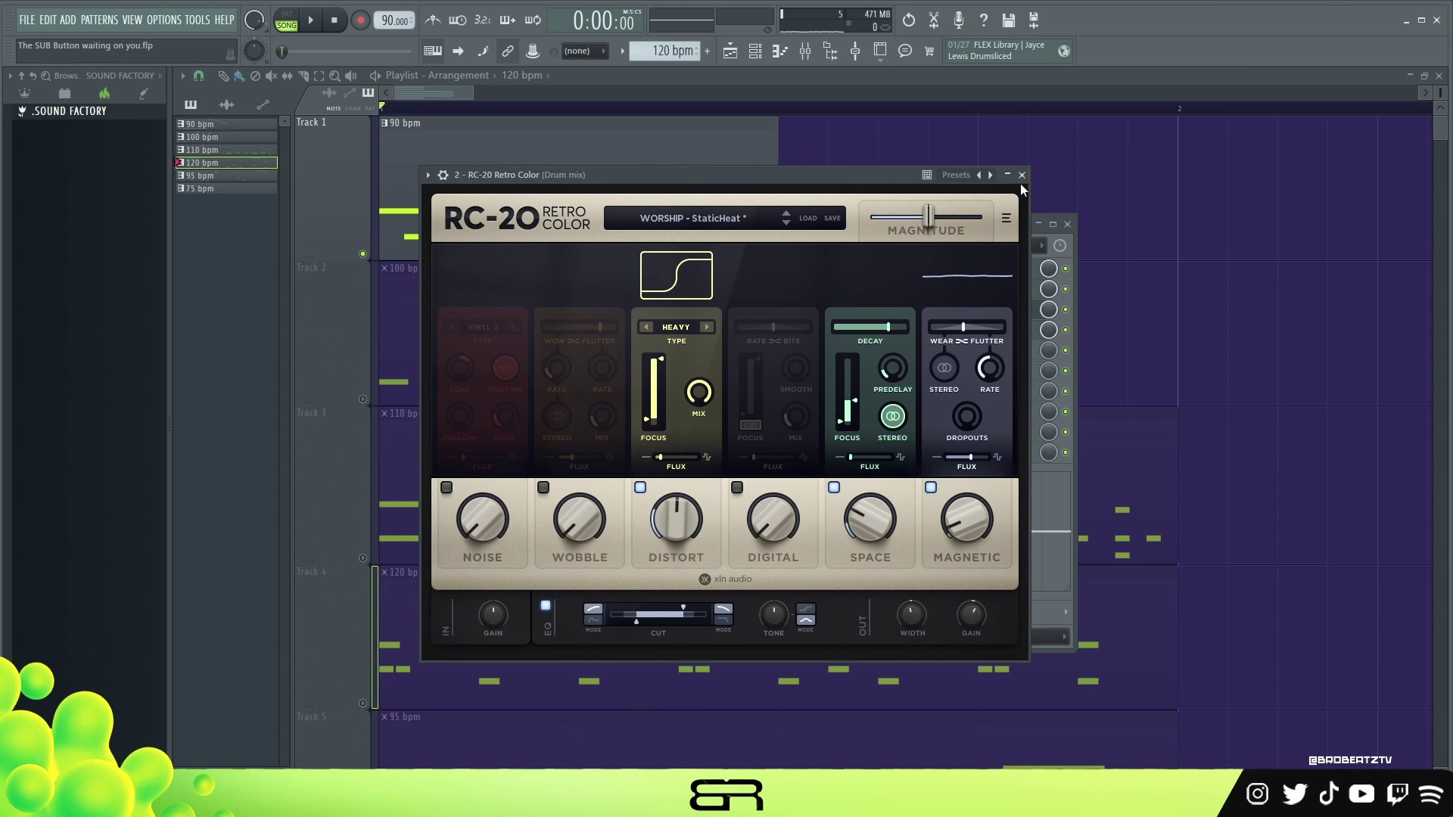
click(1023, 175)
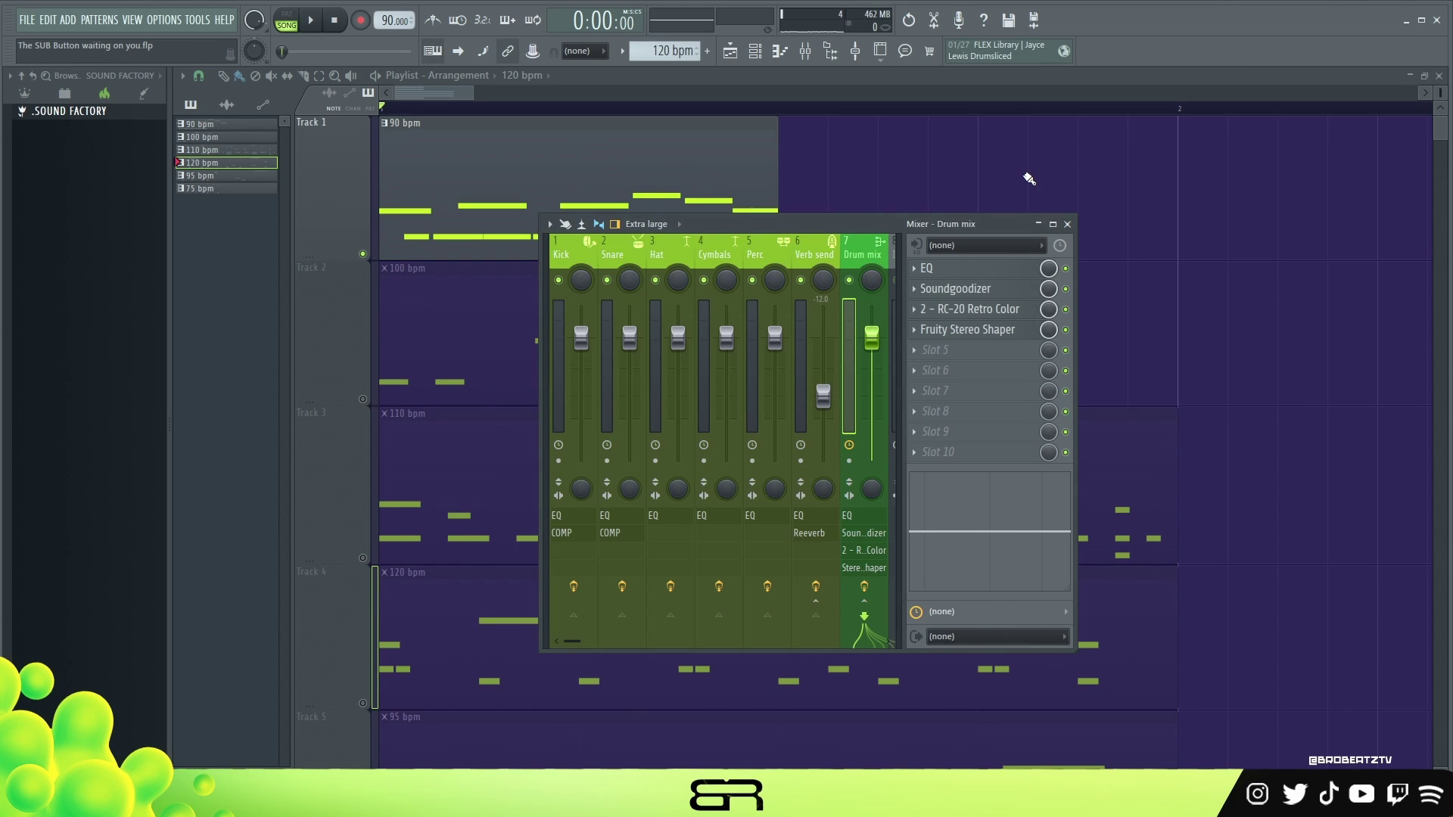